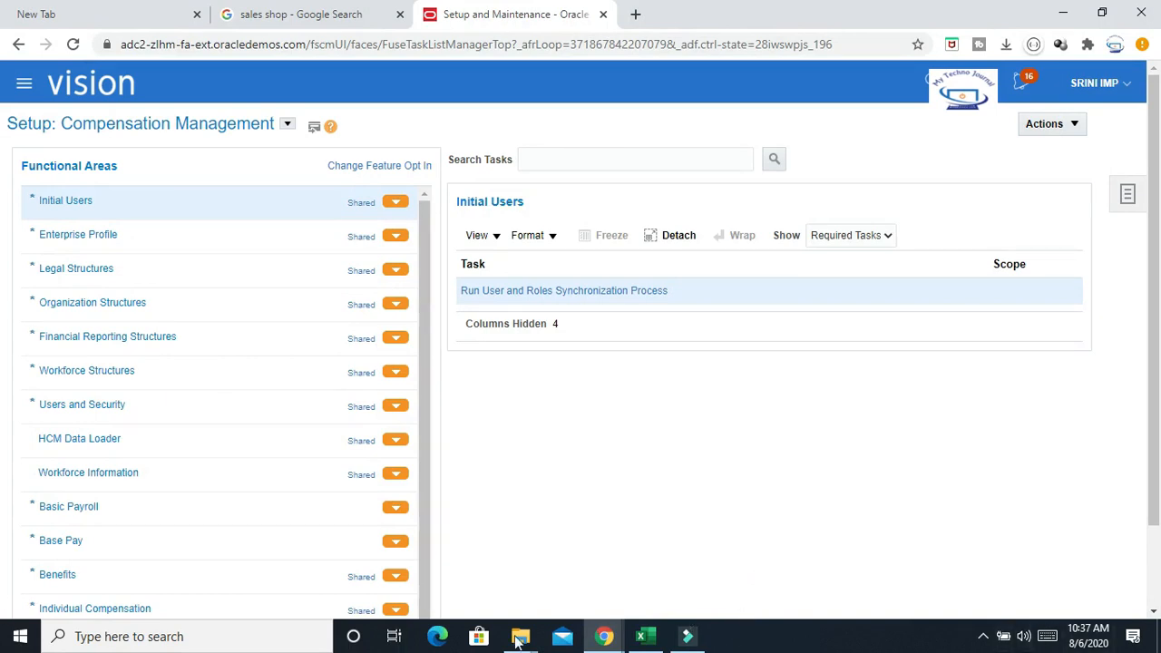
Switch to the Excel worksheet and widen column A to fit the requirement names
{"action": "left_click", "coordinate": [647, 637]}
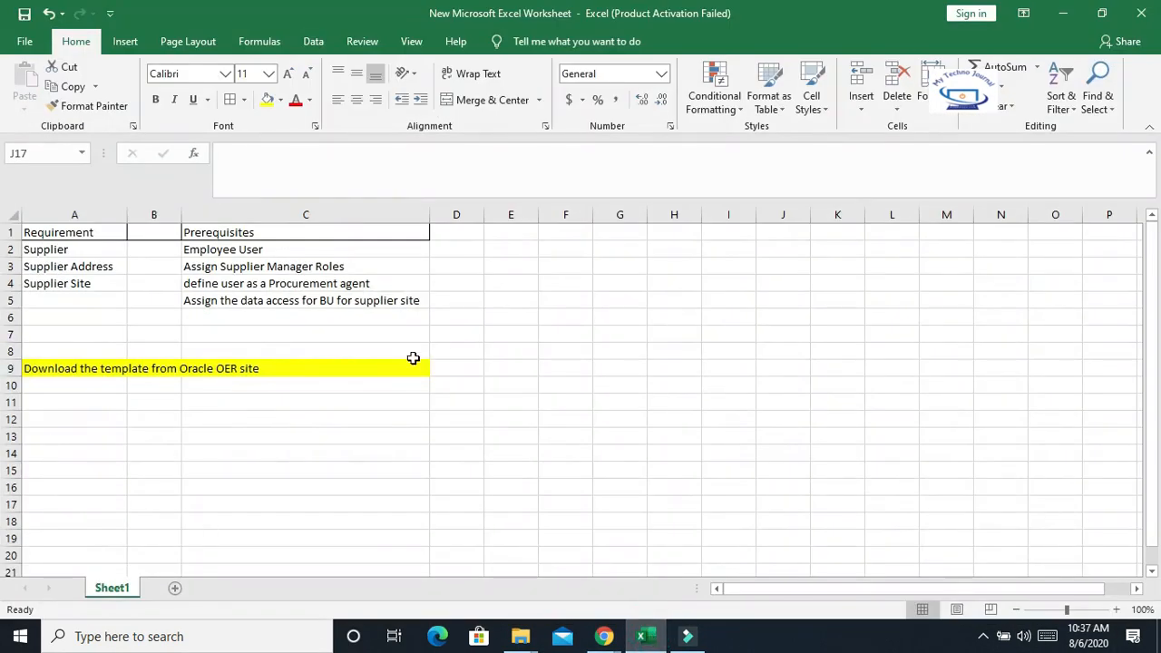
{"action": "left_click_drag", "start_coordinate": [127, 215], "coordinate": [259, 217]}
{"action": "left_click", "coordinate": [106, 246]}
{"action": "left_click_drag", "start_coordinate": [106, 246], "coordinate": [106, 288]}
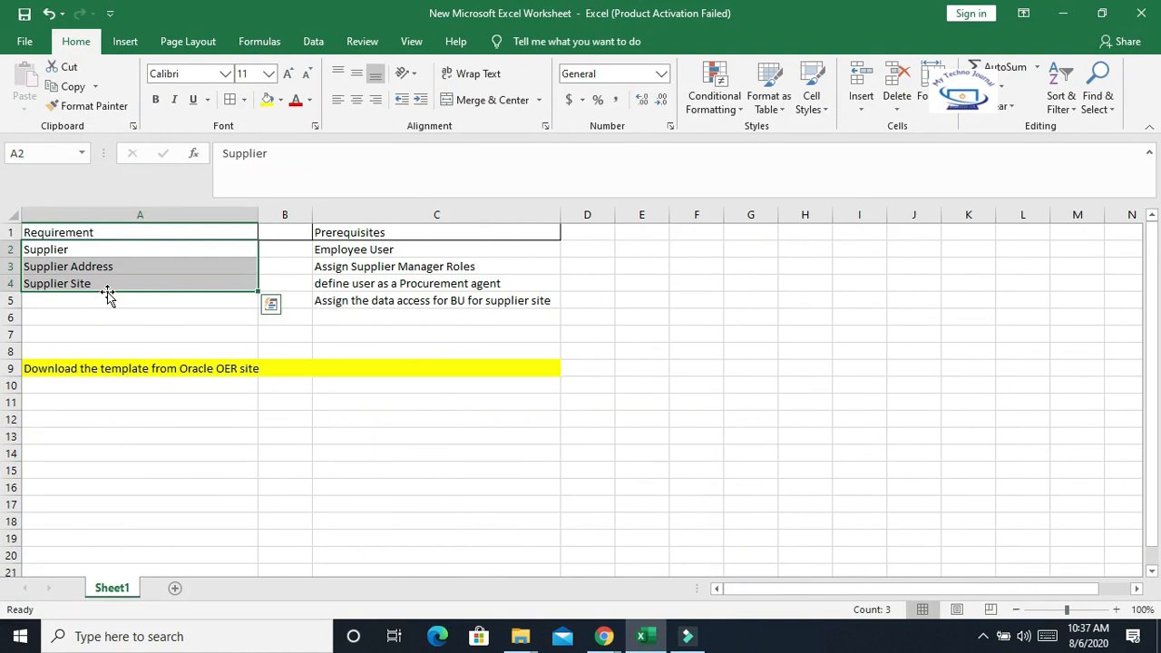
Widen column C to fit the prerequisite descriptions and narrow column A slightly
{"action": "left_click_drag", "start_coordinate": [561, 214], "coordinate": [577, 214]}
{"action": "left_click", "coordinate": [396, 233]}
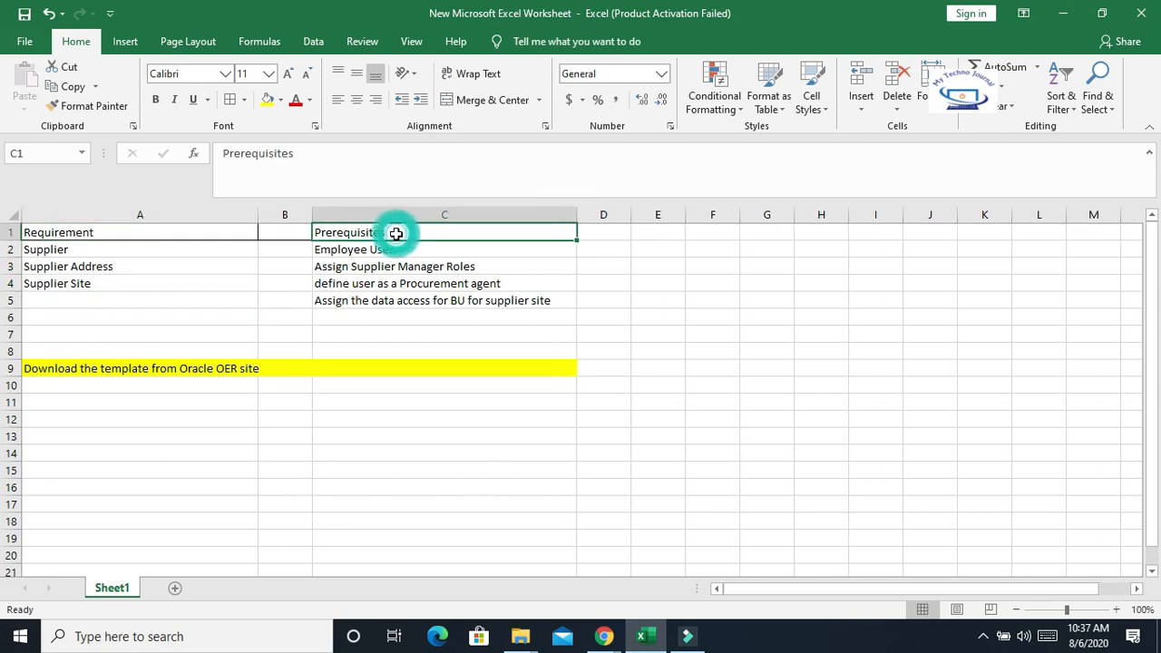
{"action": "left_click", "coordinate": [389, 250]}
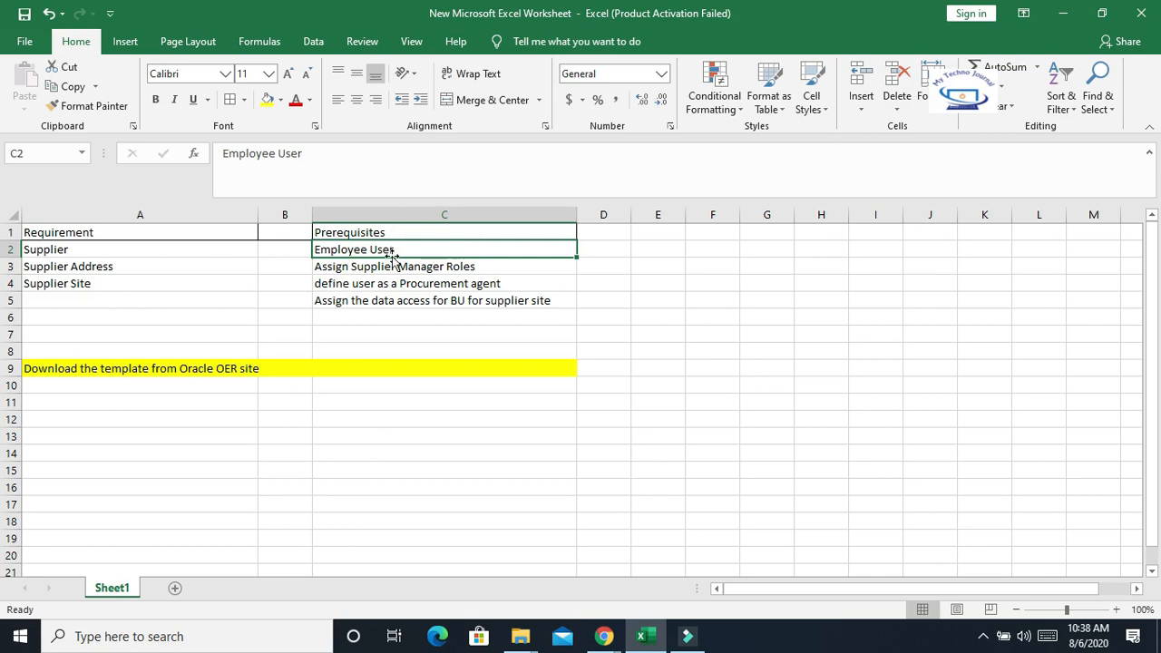
{"action": "left_click", "coordinate": [459, 269]}
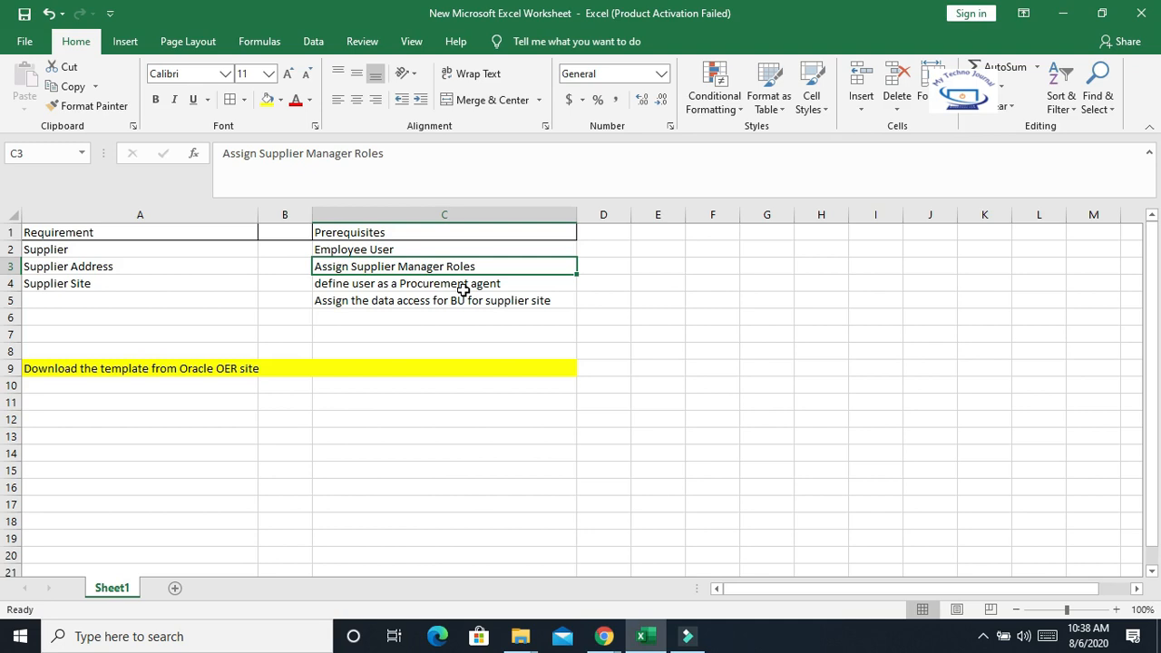
{"action": "left_click", "coordinate": [455, 300]}
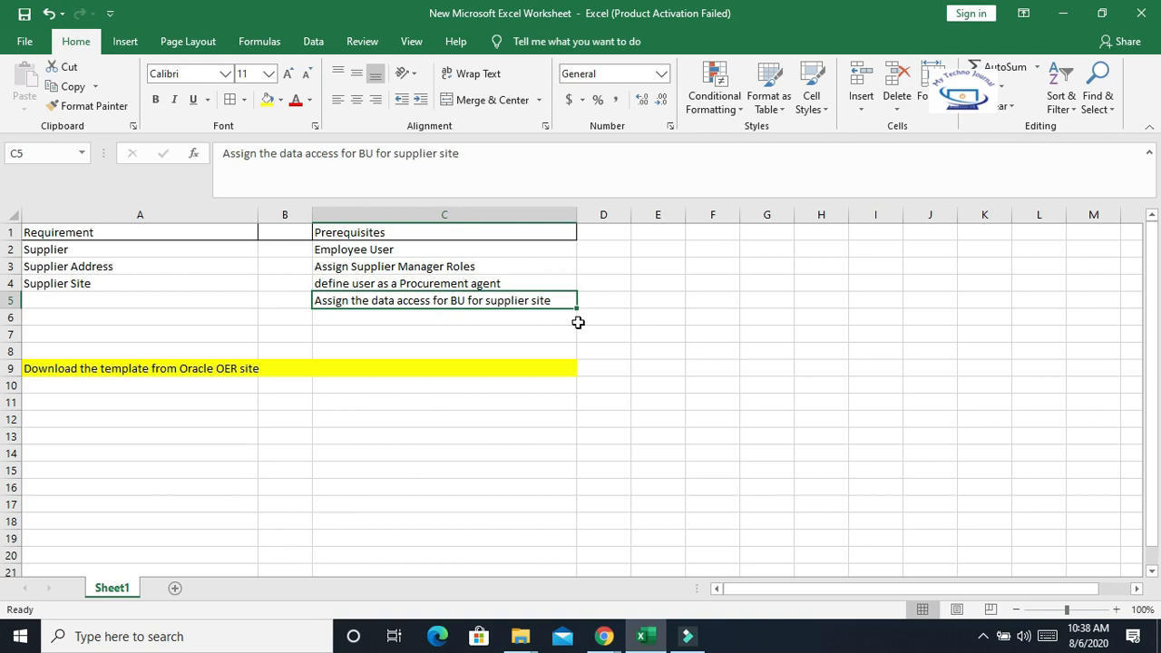
{"action": "left_click_drag", "start_coordinate": [576, 214], "coordinate": [617, 213]}
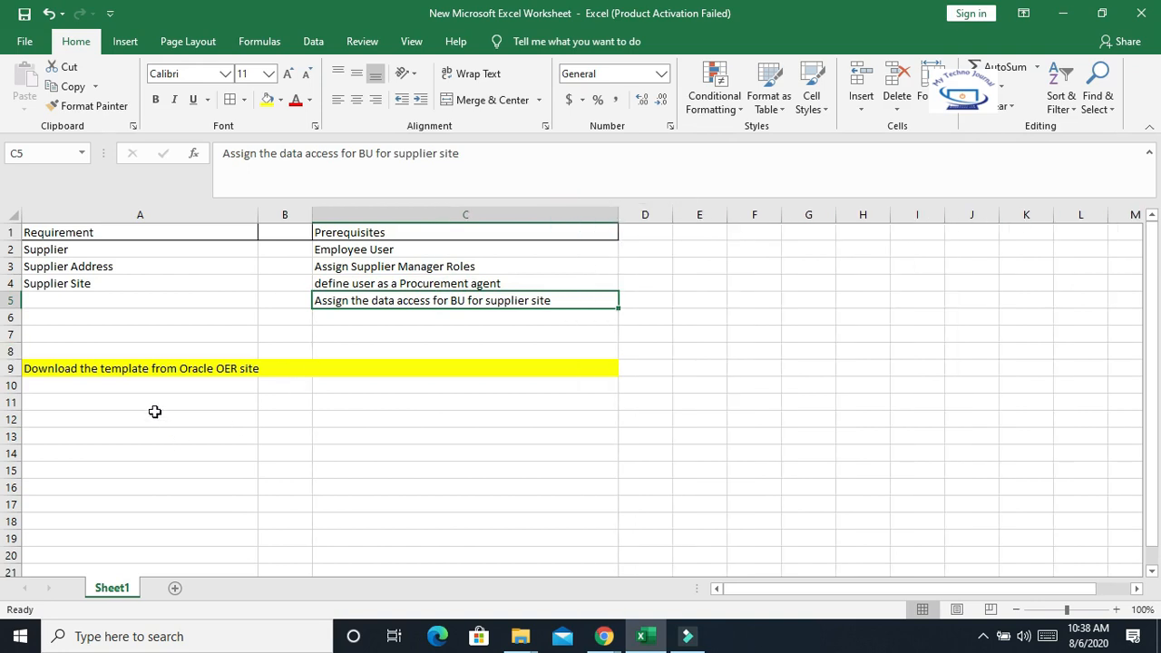
{"action": "left_click", "coordinate": [73, 376]}
{"action": "left_click_drag", "start_coordinate": [258, 214], "coordinate": [229, 216]}
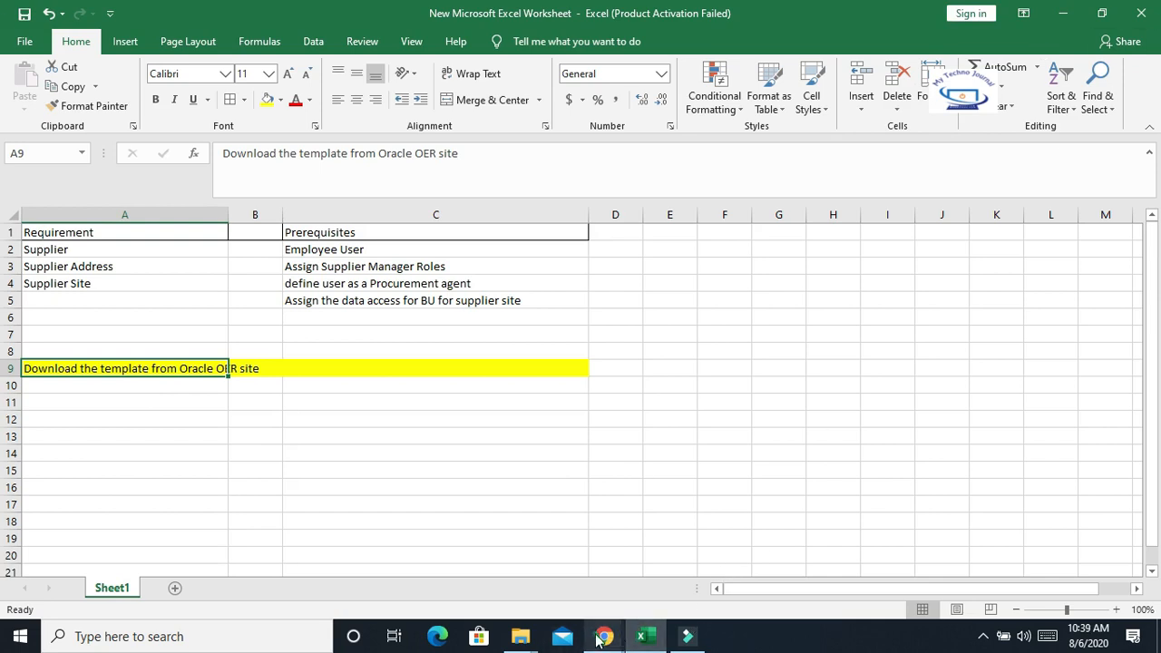
{"action": "mouse_move", "coordinate": [603, 635]}
{"action": "left_click", "coordinate": [657, 571]}
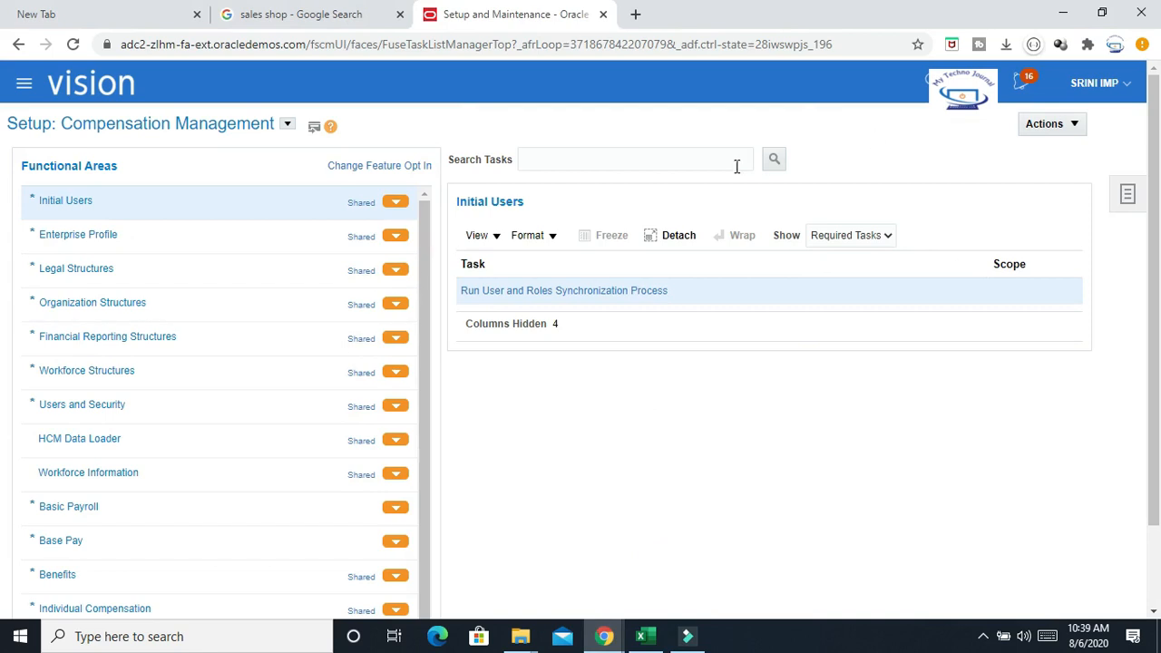
{"action": "left_click", "coordinate": [976, 82]}
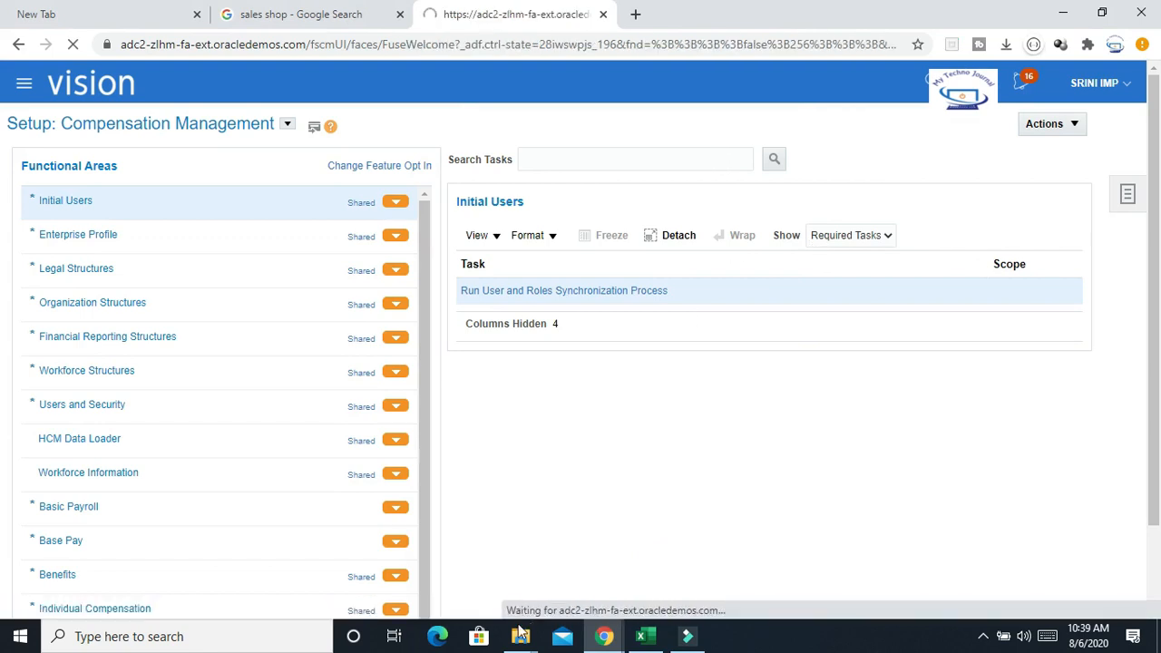
Look over the supplier import templates in the Supplier Import folder, then return to the worksheet
{"action": "mouse_move", "coordinate": [520, 635]}
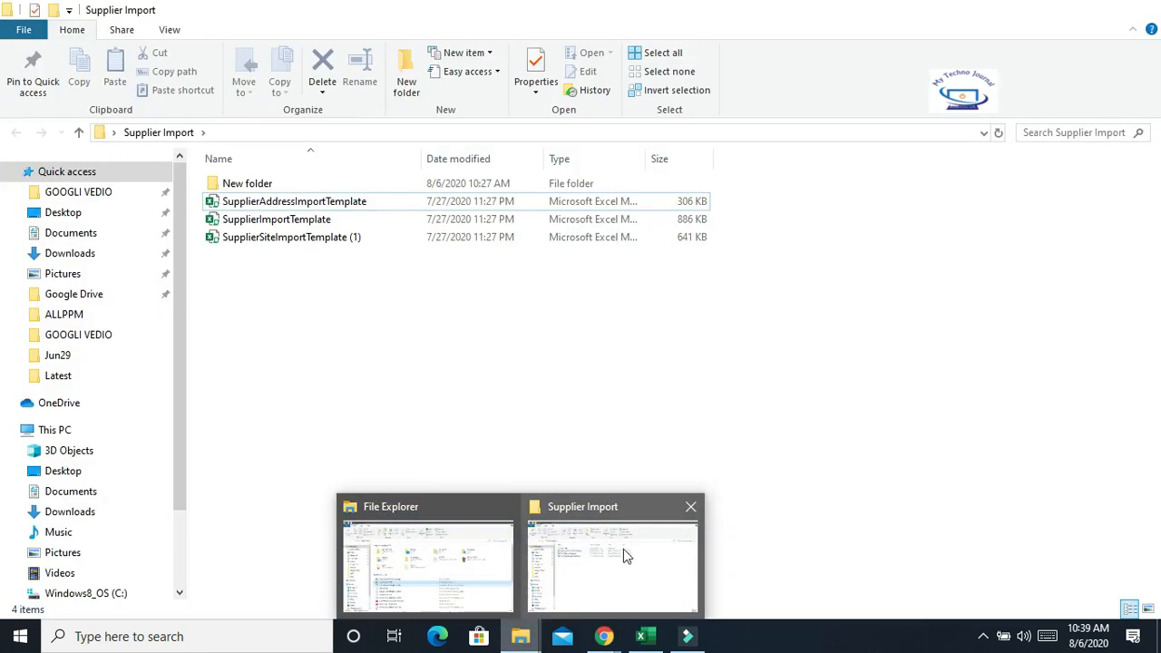
{"action": "left_click", "coordinate": [605, 556]}
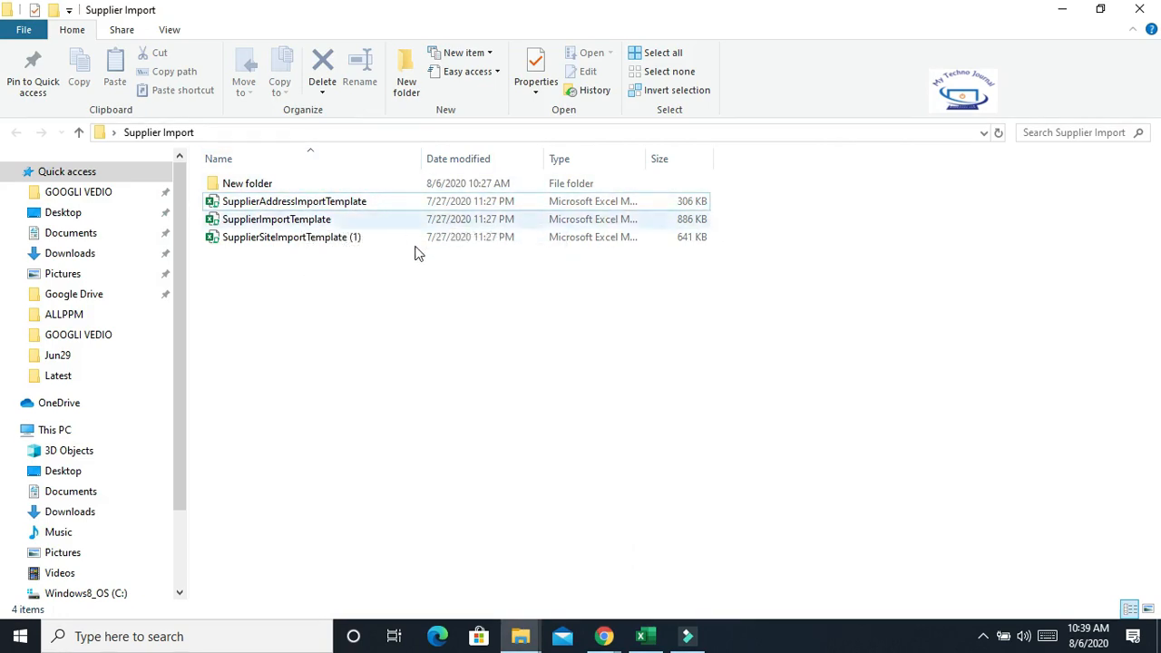
{"action": "left_click", "coordinate": [398, 311]}
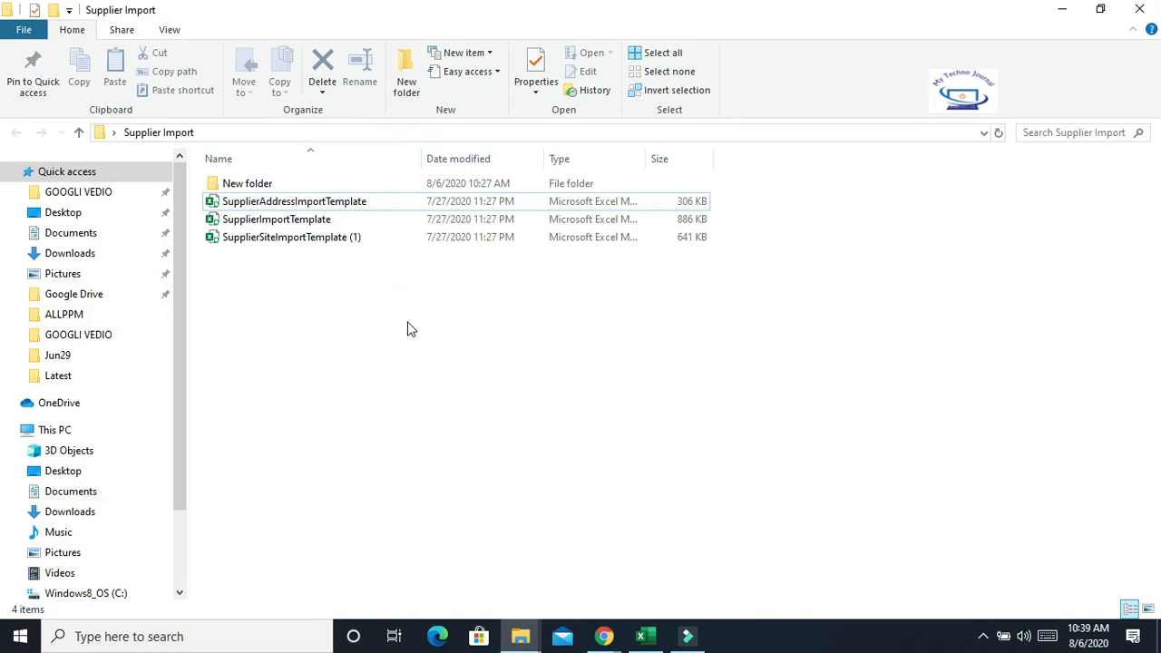
{"action": "left_click", "coordinate": [645, 636]}
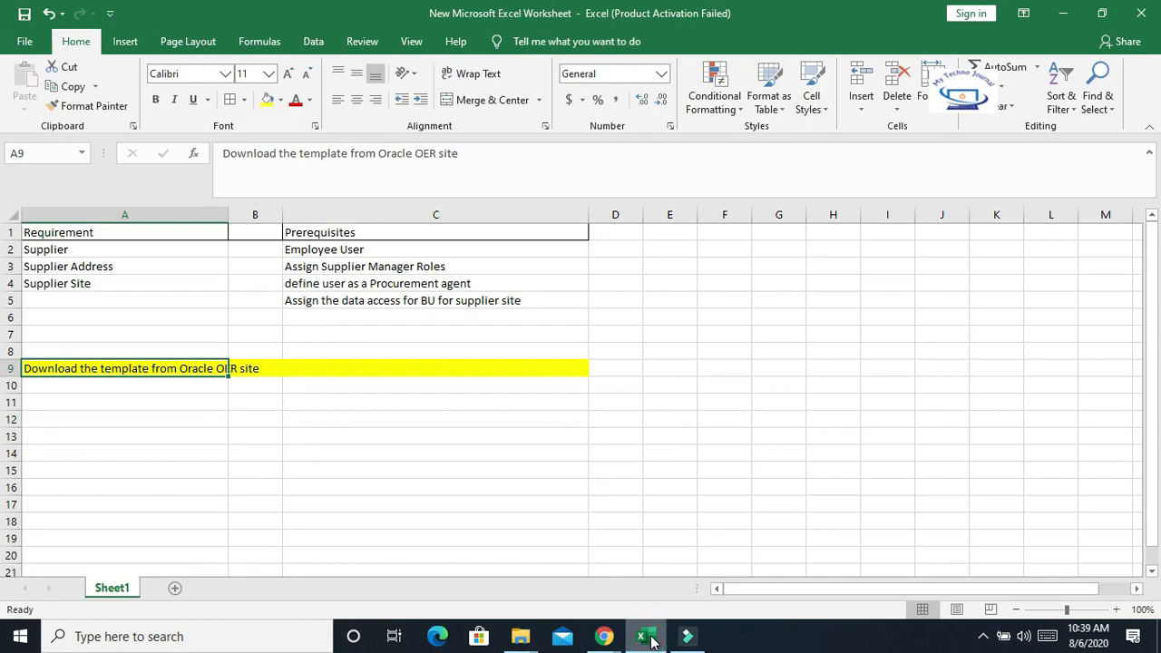
Switch to the browser and open Setup and Maintenance from the user menu
{"action": "mouse_move", "coordinate": [608, 639]}
{"action": "left_click", "coordinate": [662, 569]}
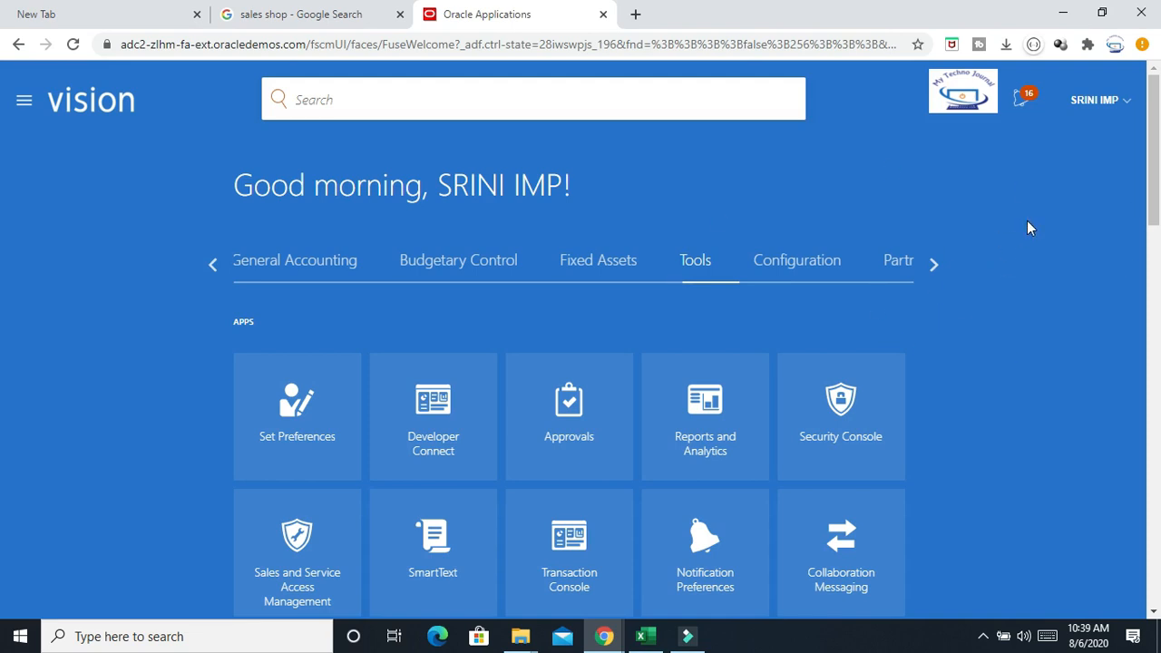
{"action": "scroll", "coordinate": [831, 349], "scroll_direction": "down", "scroll_amount": 3}
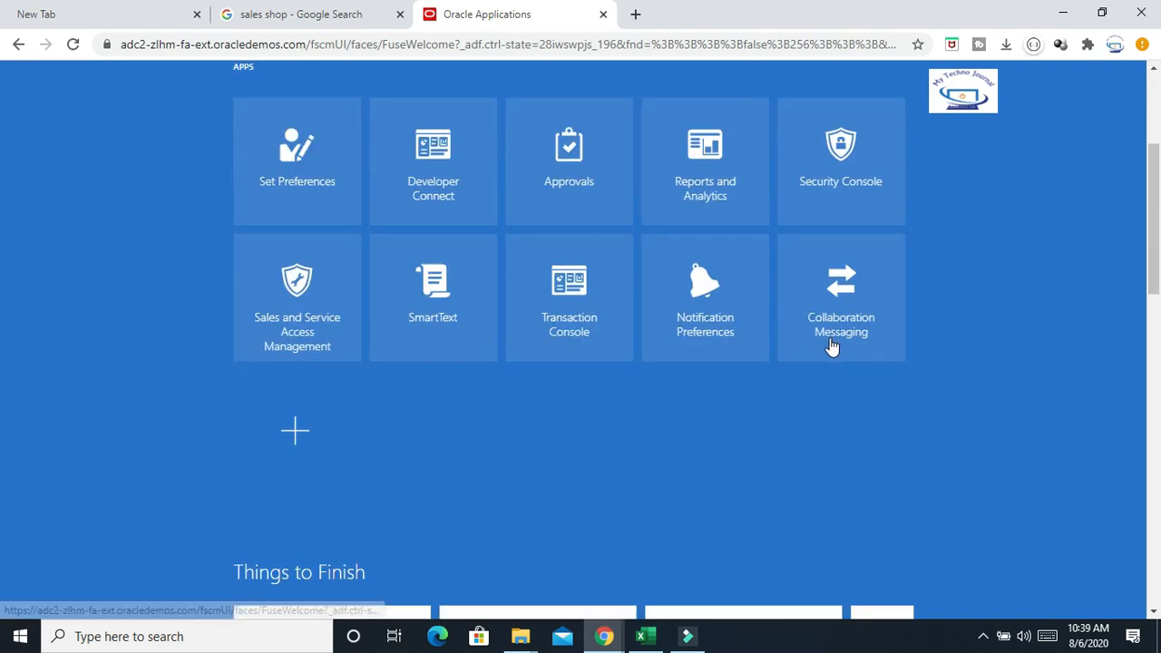
{"action": "scroll", "coordinate": [853, 337], "scroll_direction": "up", "scroll_amount": 3}
{"action": "left_click", "coordinate": [1123, 100]}
{"action": "left_click", "coordinate": [849, 350]}
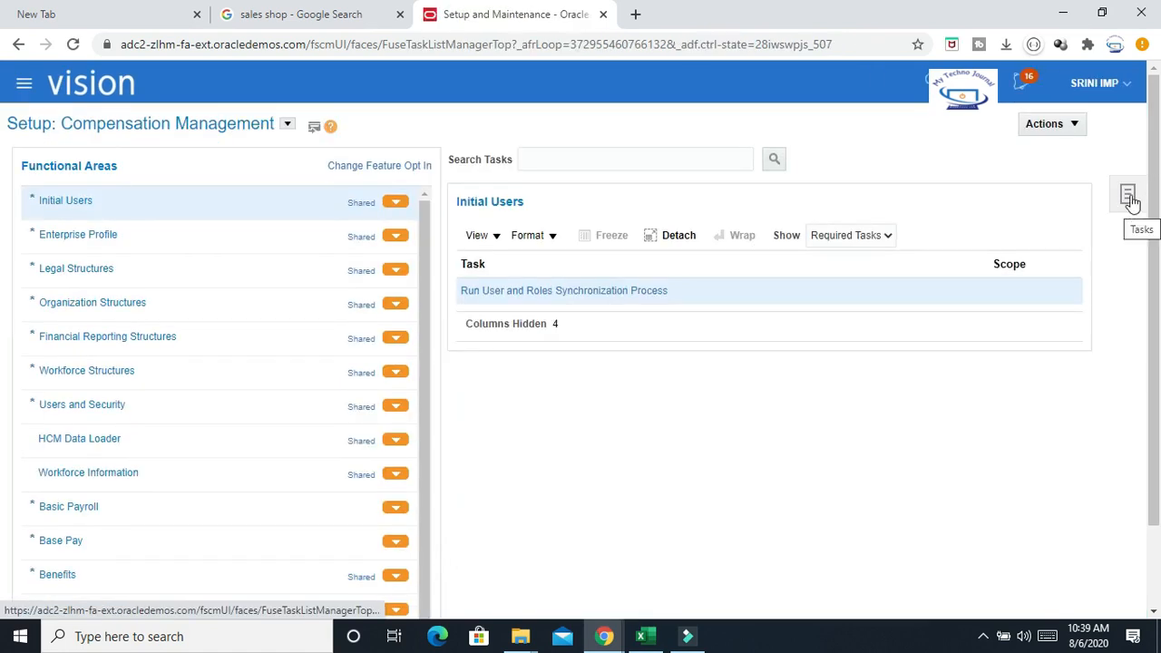
Search the setup tasks for Manage%Pro%AG% and open the Manage Procurement Agents task
{"action": "left_click", "coordinate": [1129, 197]}
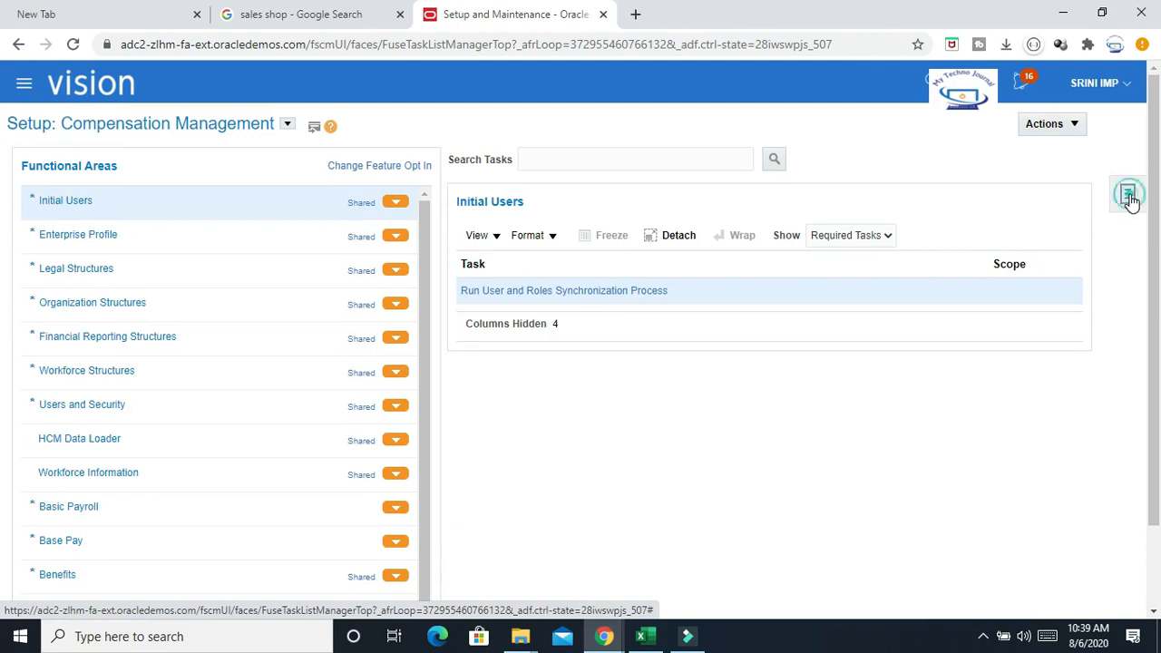
{"action": "left_click", "coordinate": [1007, 273]}
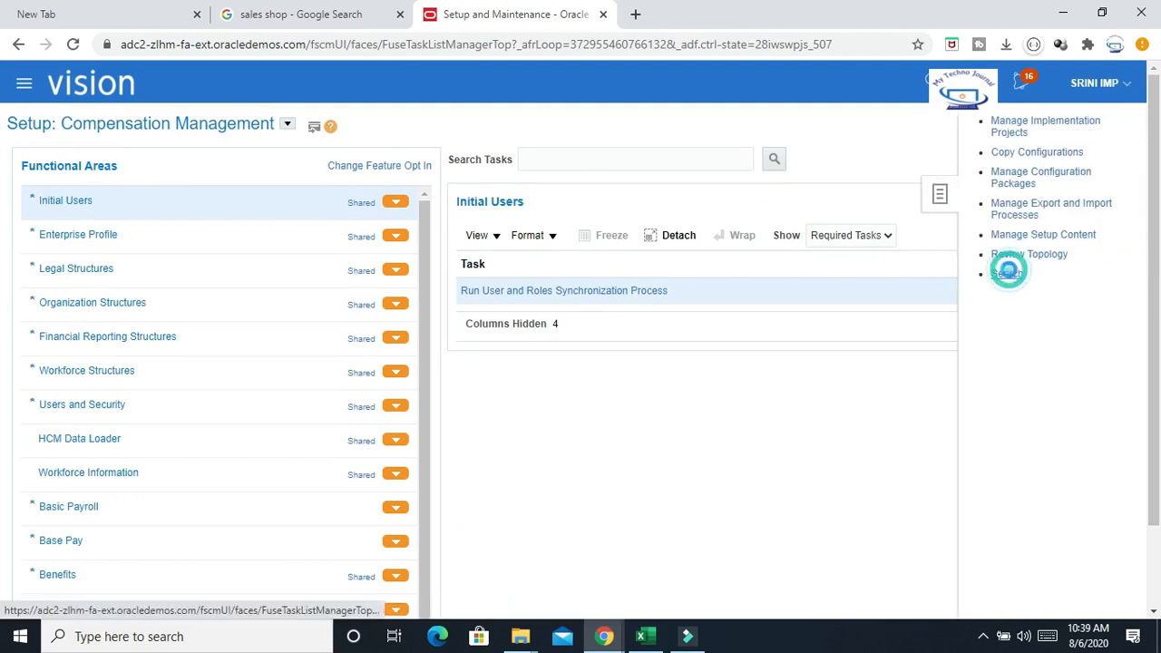
{"action": "left_click", "coordinate": [574, 161]}
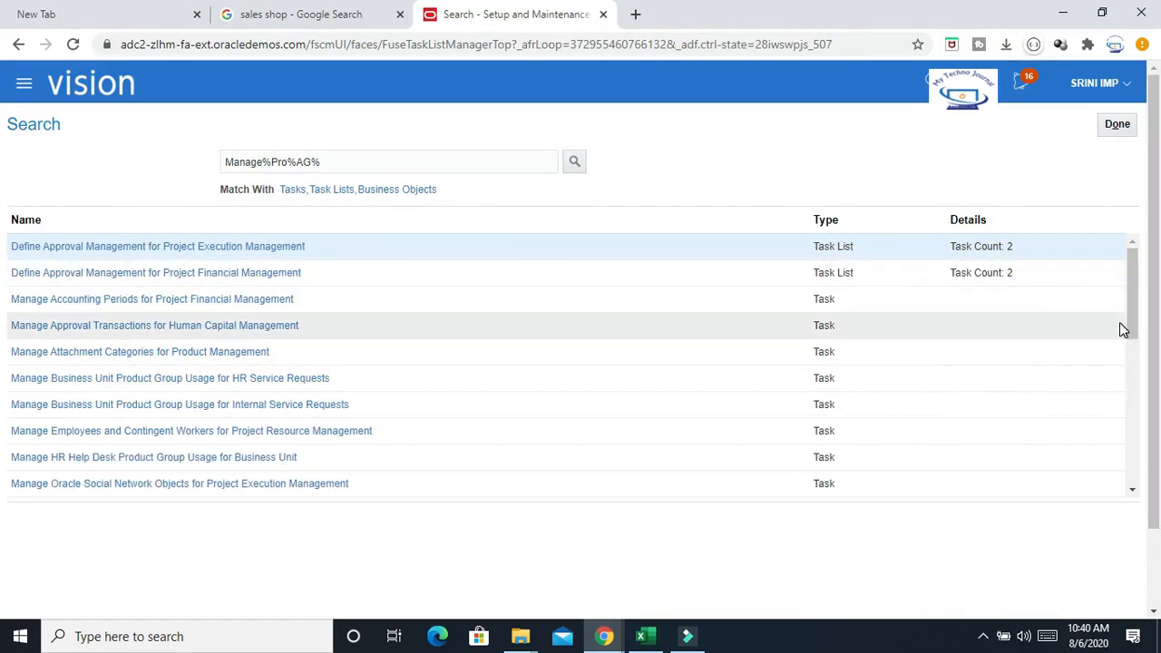
{"action": "left_click_drag", "start_coordinate": [1131, 292], "coordinate": [1153, 374]}
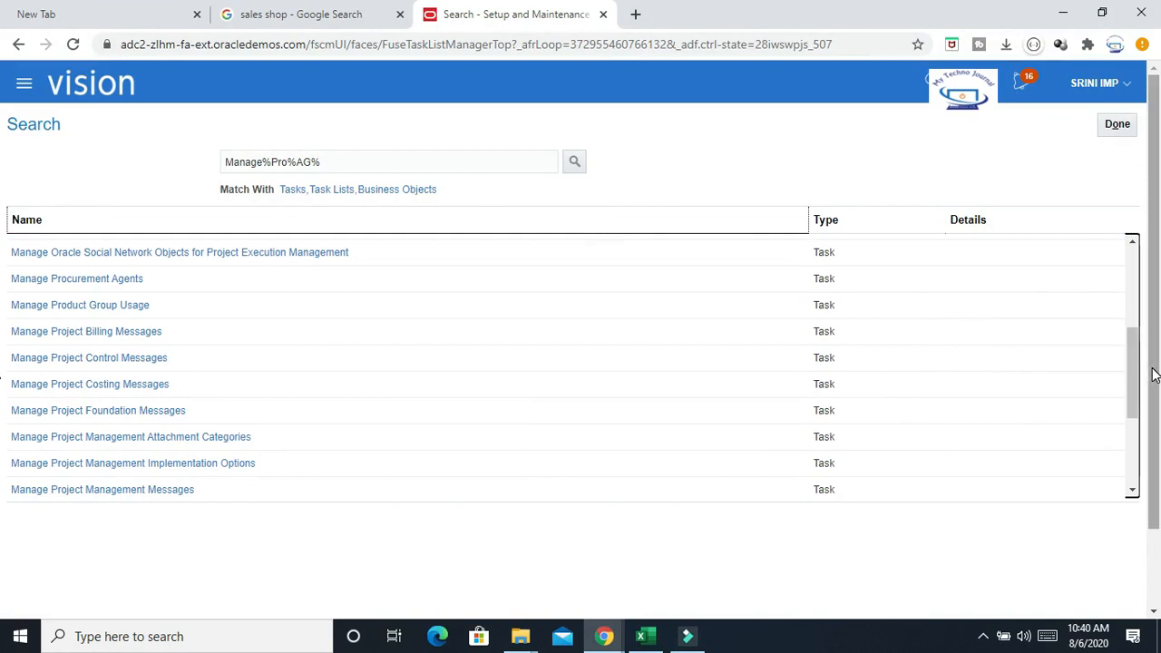
{"action": "left_click", "coordinate": [123, 280]}
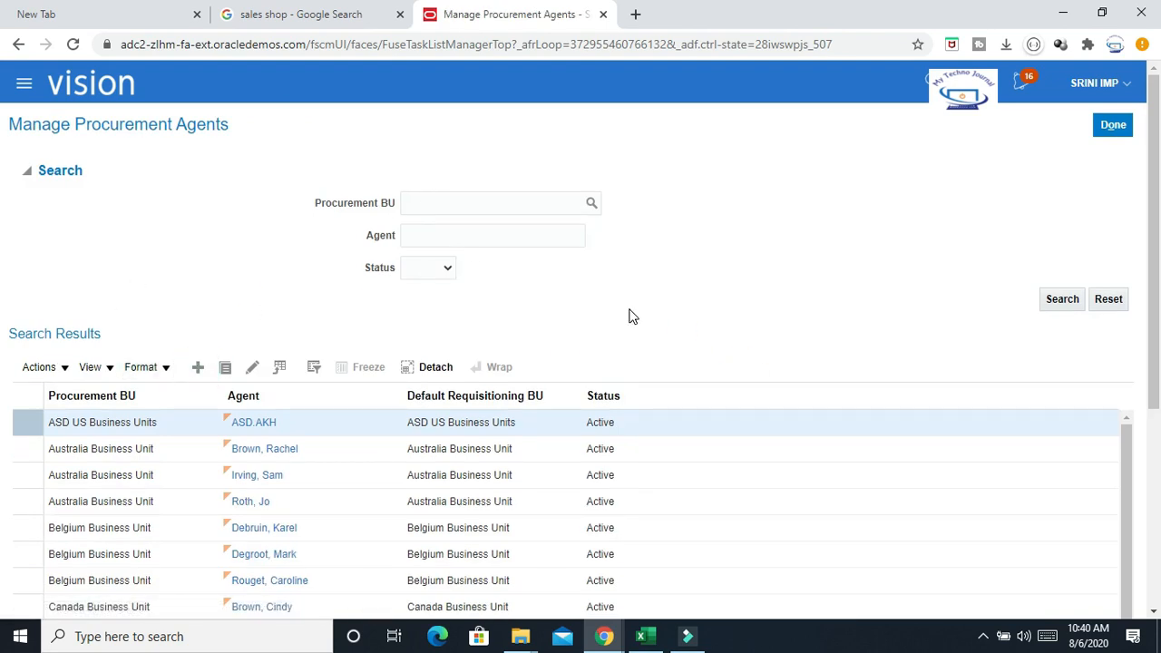
Create a new procurement agent with Procurement BU set to US1 Business Unit
{"action": "left_click", "coordinate": [541, 175]}
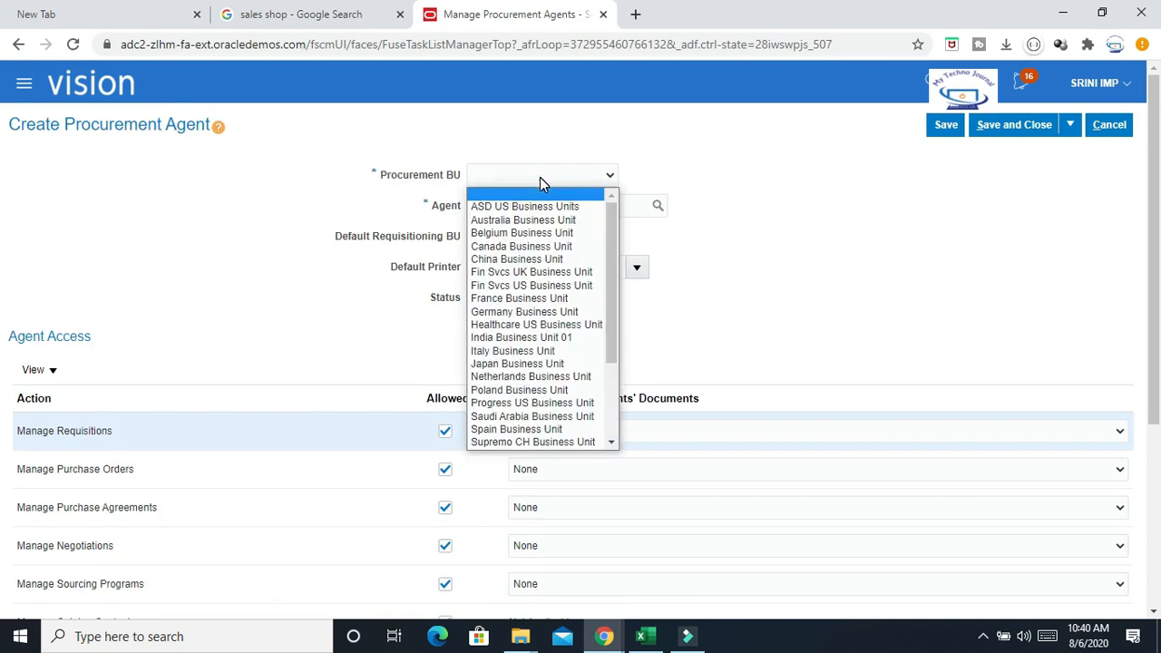
{"action": "left_click", "coordinate": [539, 175]}
{"action": "left_click", "coordinate": [539, 175]}
{"action": "key", "text": "u"}
{"action": "left_click_drag", "start_coordinate": [614, 340], "coordinate": [617, 389]}
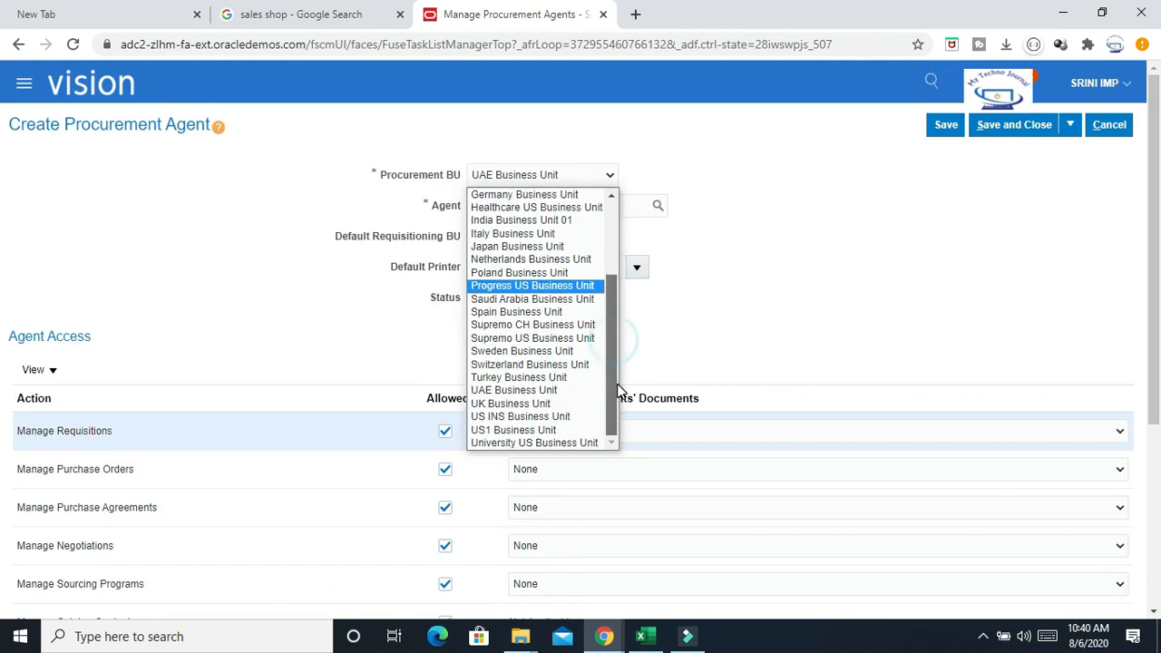
{"action": "left_click", "coordinate": [523, 436]}
Search the Agent field and pick the implementation user's employee record as the agent
{"action": "left_click", "coordinate": [576, 207]}
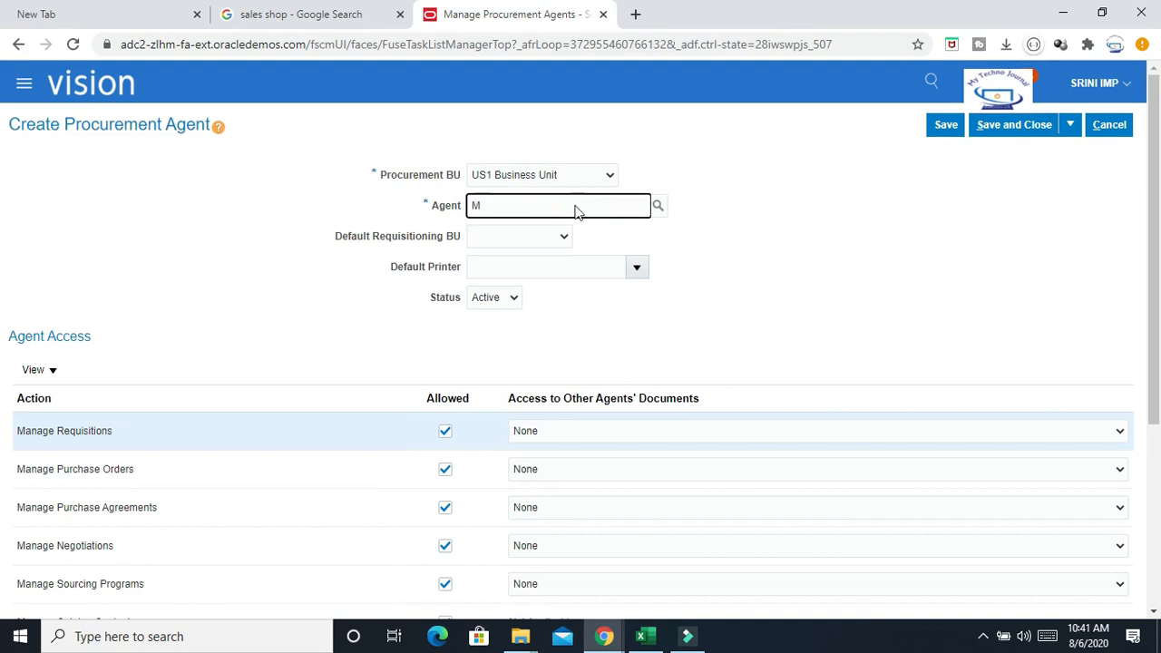
{"action": "key", "text": "BackSpace"}
{"action": "type", "text": "IMP, SRINI"}
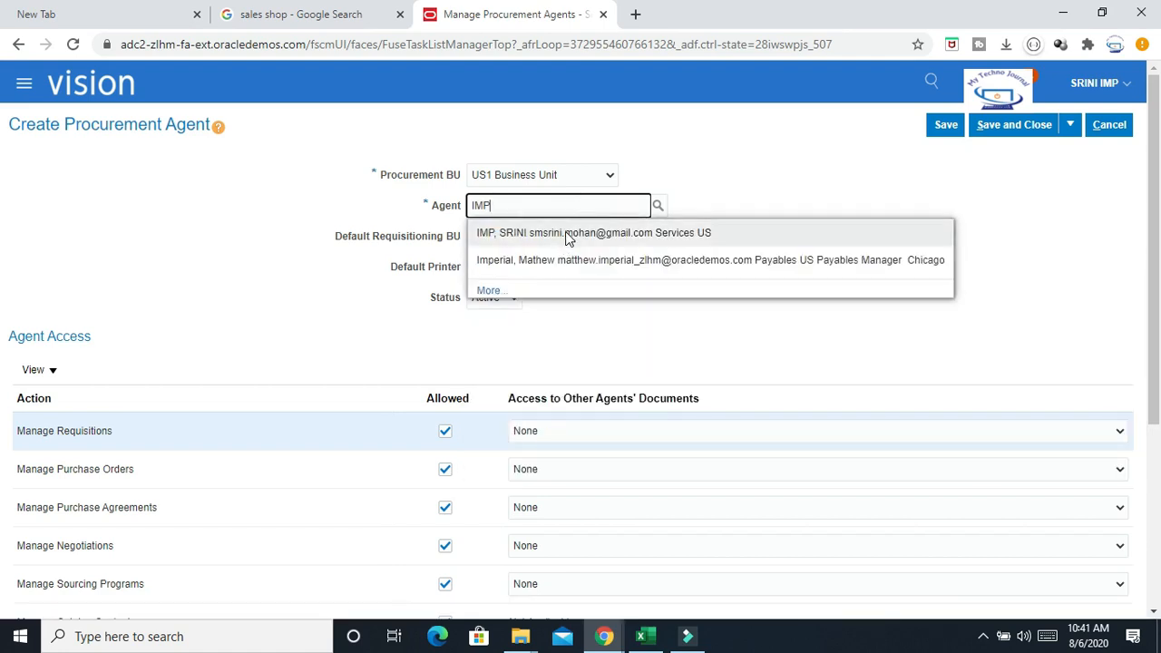
{"action": "left_click", "coordinate": [568, 234]}
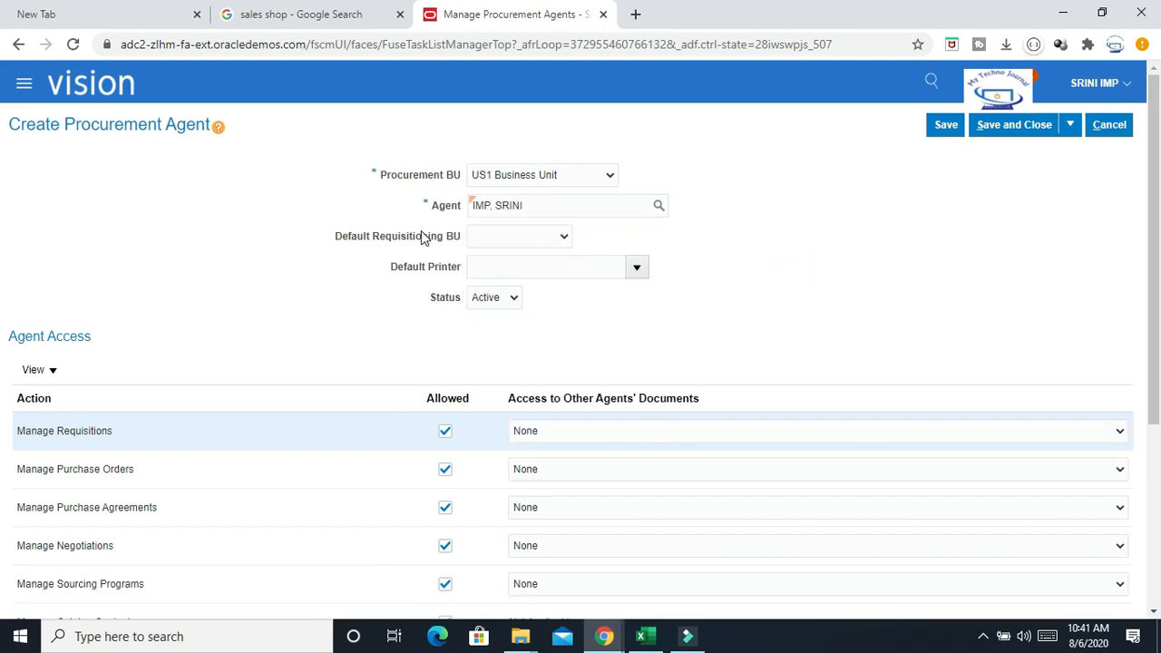
Set Default Requisitioning BU to US1 Business Unit, save and close the agent, and leave the task
{"action": "left_click", "coordinate": [550, 239]}
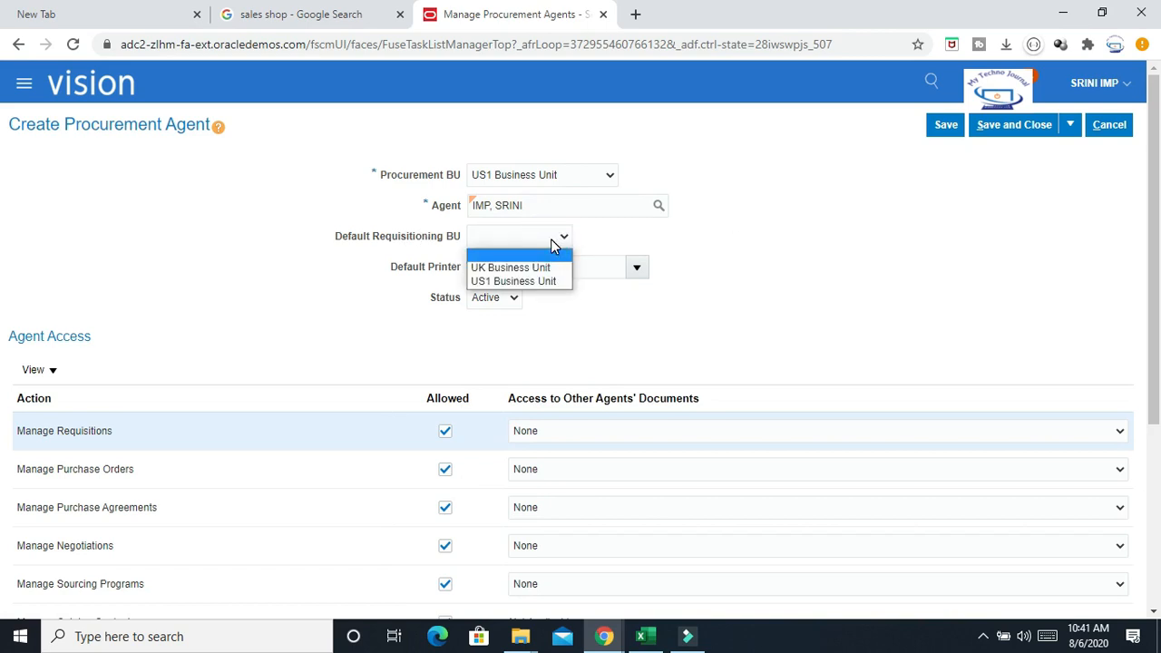
{"action": "left_click", "coordinate": [517, 281]}
{"action": "left_click", "coordinate": [783, 261]}
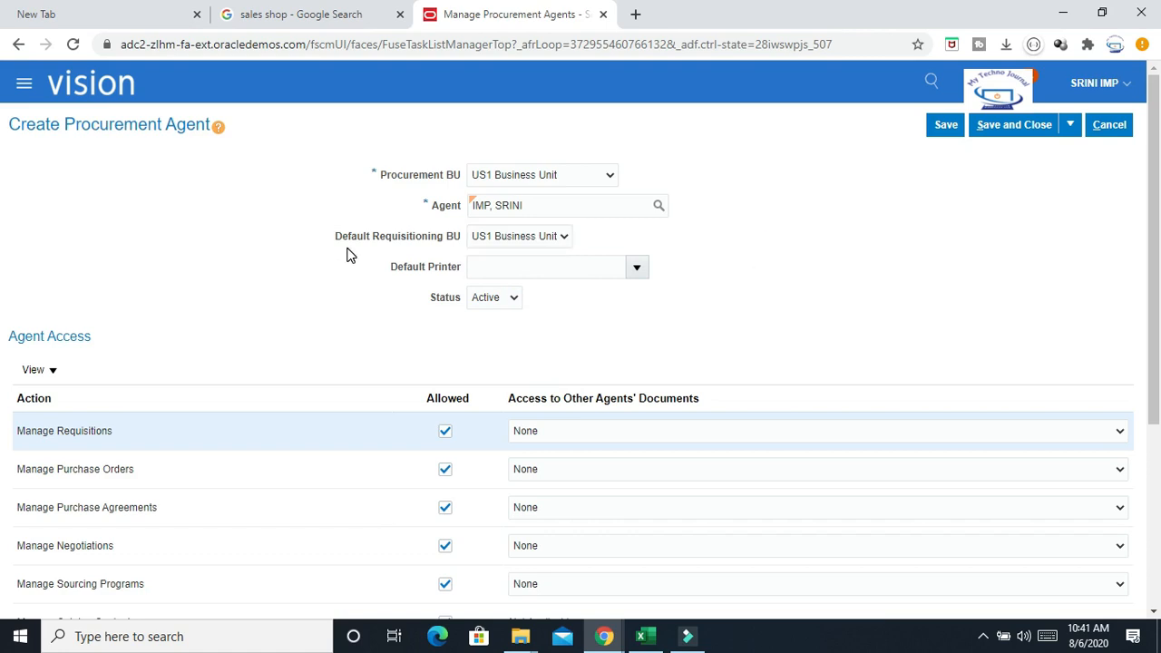
{"action": "left_click", "coordinate": [839, 238]}
{"action": "left_click", "coordinate": [946, 124]}
{"action": "left_click", "coordinate": [949, 125]}
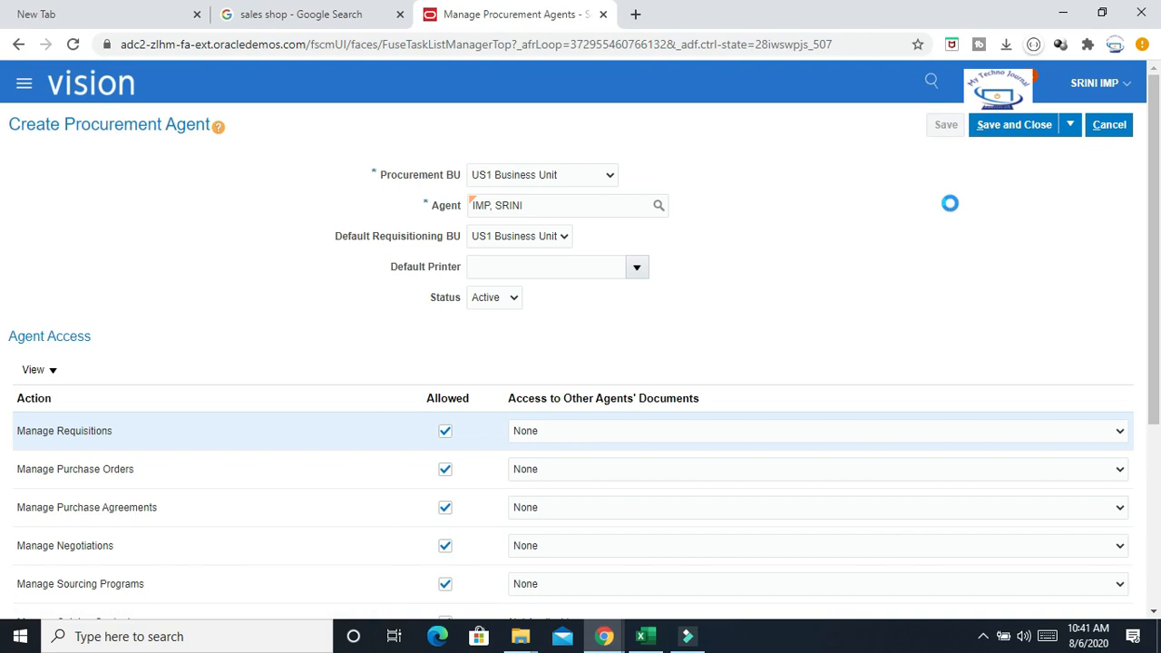
{"action": "left_click", "coordinate": [1008, 124]}
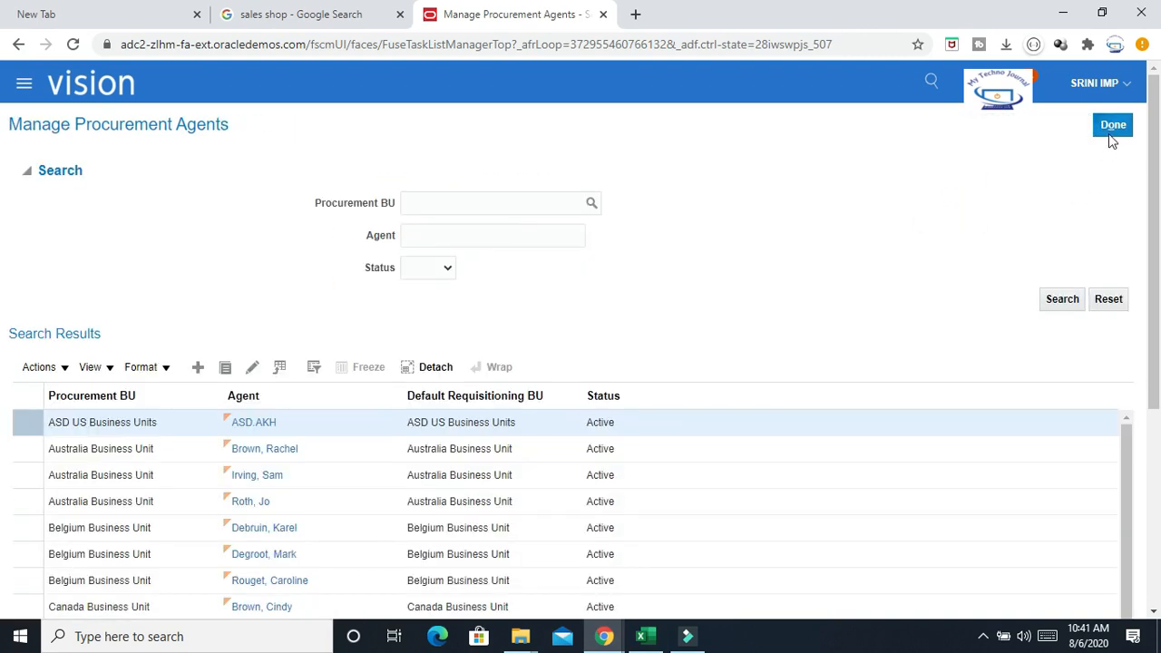
{"action": "left_click", "coordinate": [1114, 125]}
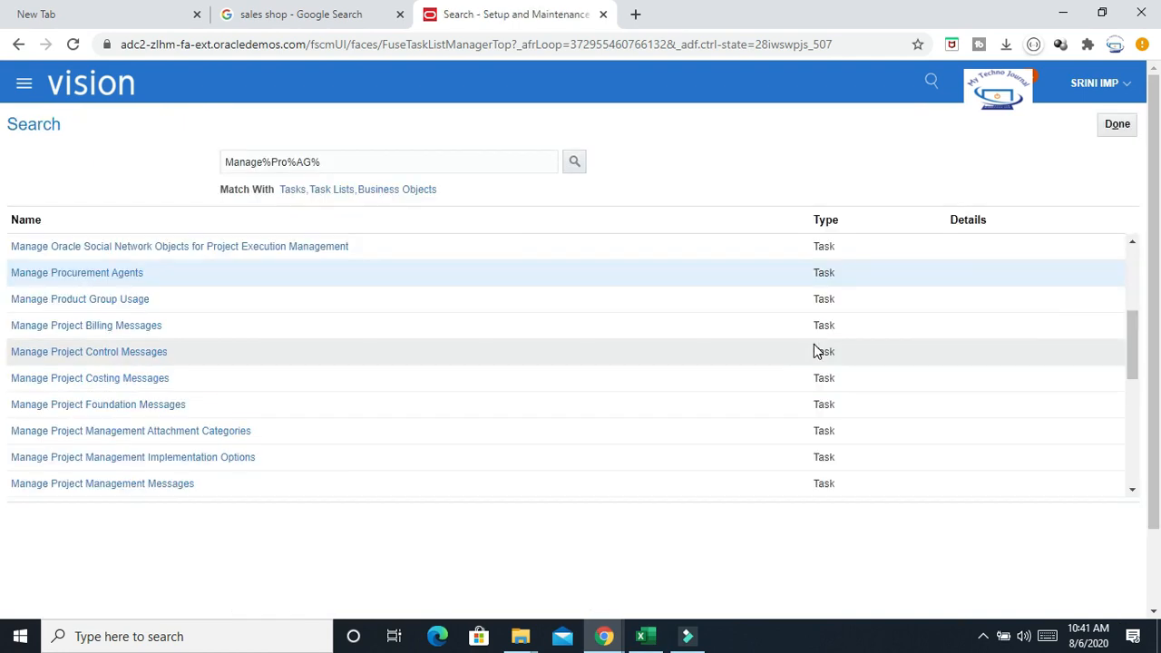
Switch to the Supplier Import folder and select SupplierAddressImportTemplate
{"action": "mouse_move", "coordinate": [541, 625]}
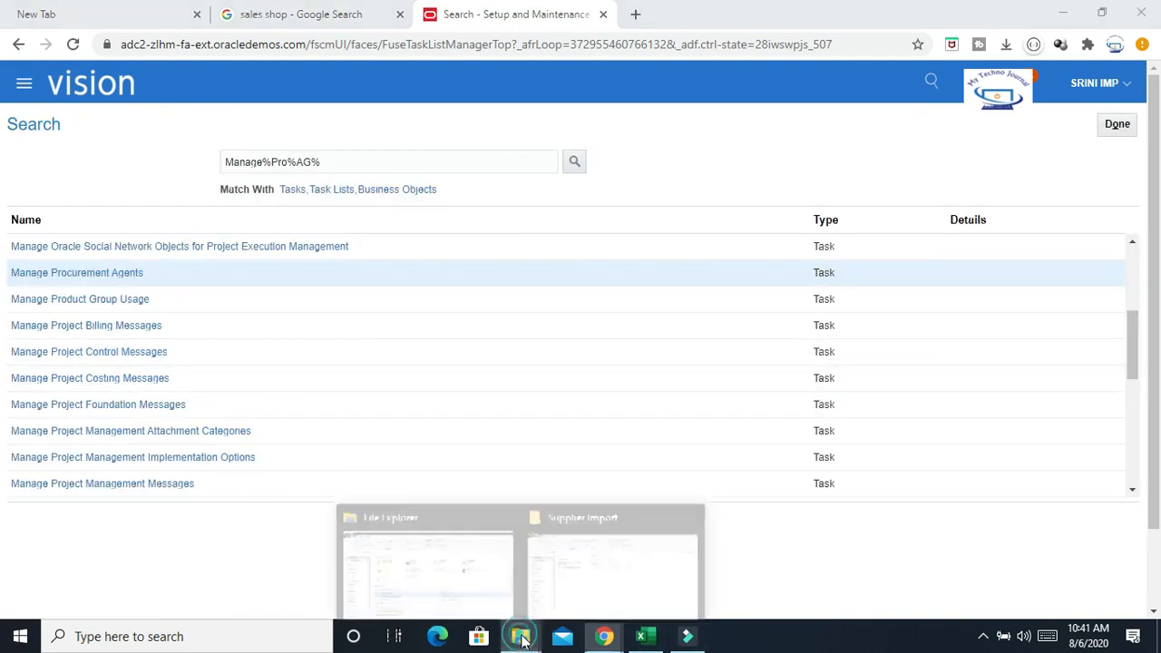
{"action": "left_click", "coordinate": [599, 552]}
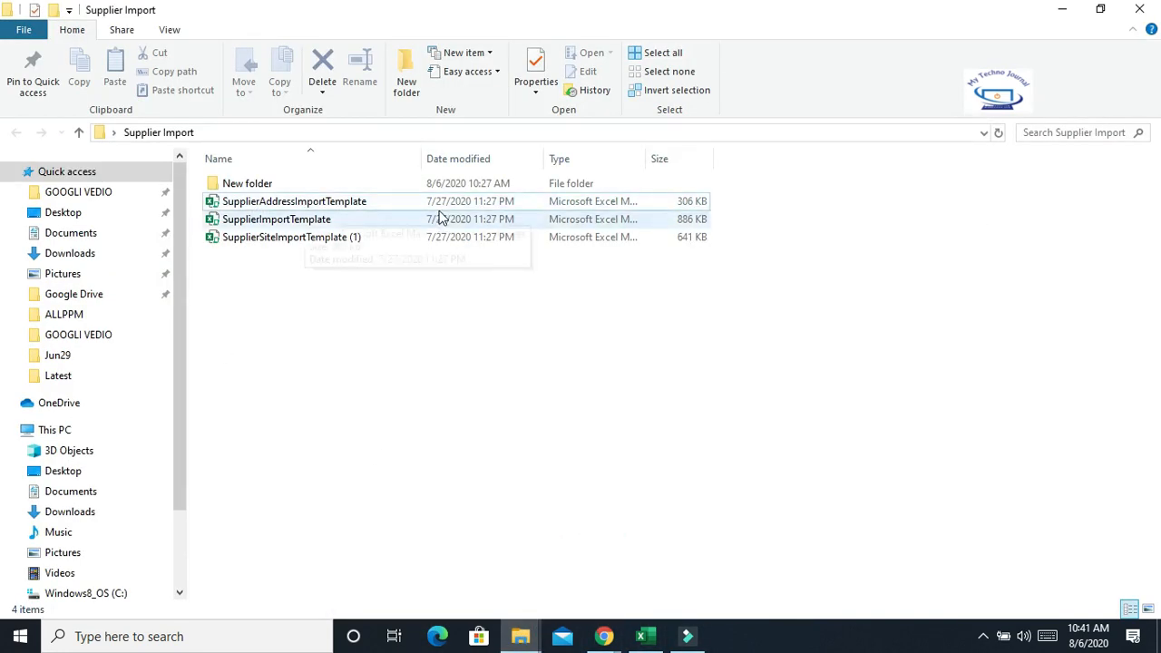
{"action": "left_click", "coordinate": [305, 207]}
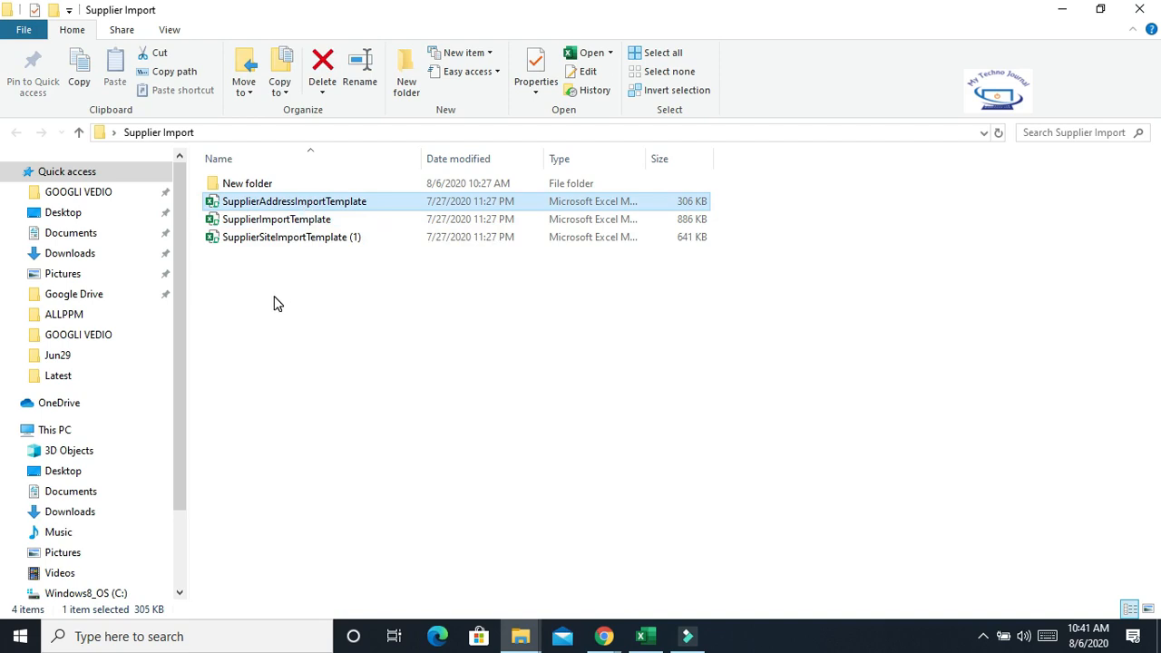
Open the SupplierImportTemplate workbook and enable its content
{"action": "double_click", "coordinate": [286, 221]}
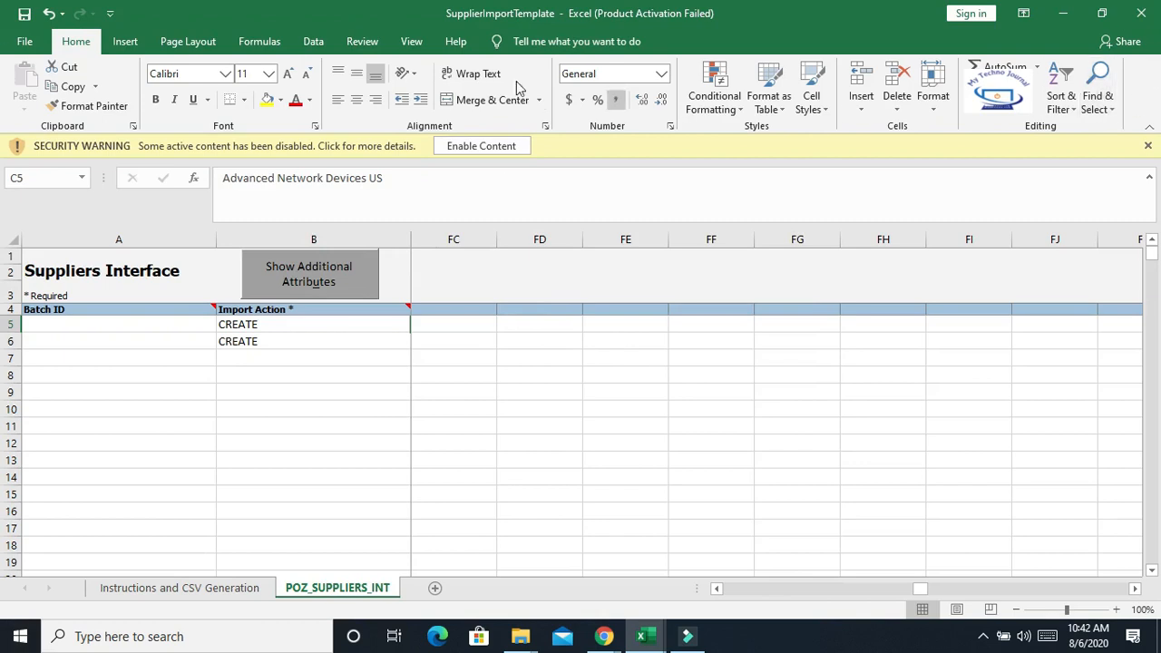
{"action": "left_click", "coordinate": [503, 147]}
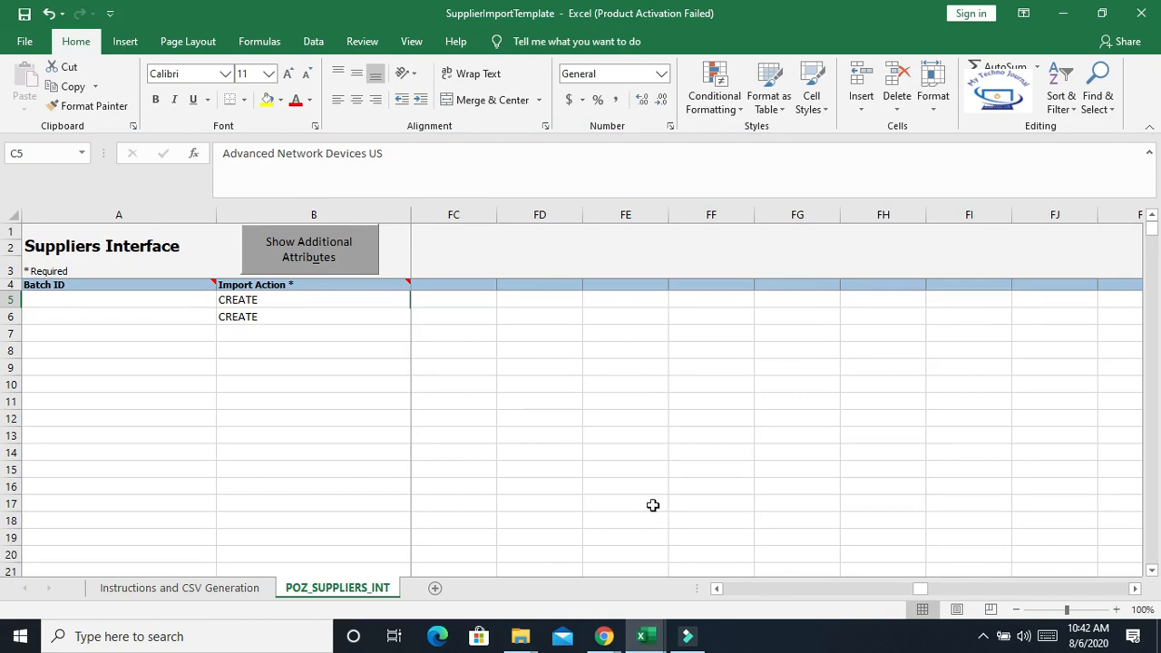
{"action": "left_click_drag", "start_coordinate": [919, 588], "coordinate": [696, 584]}
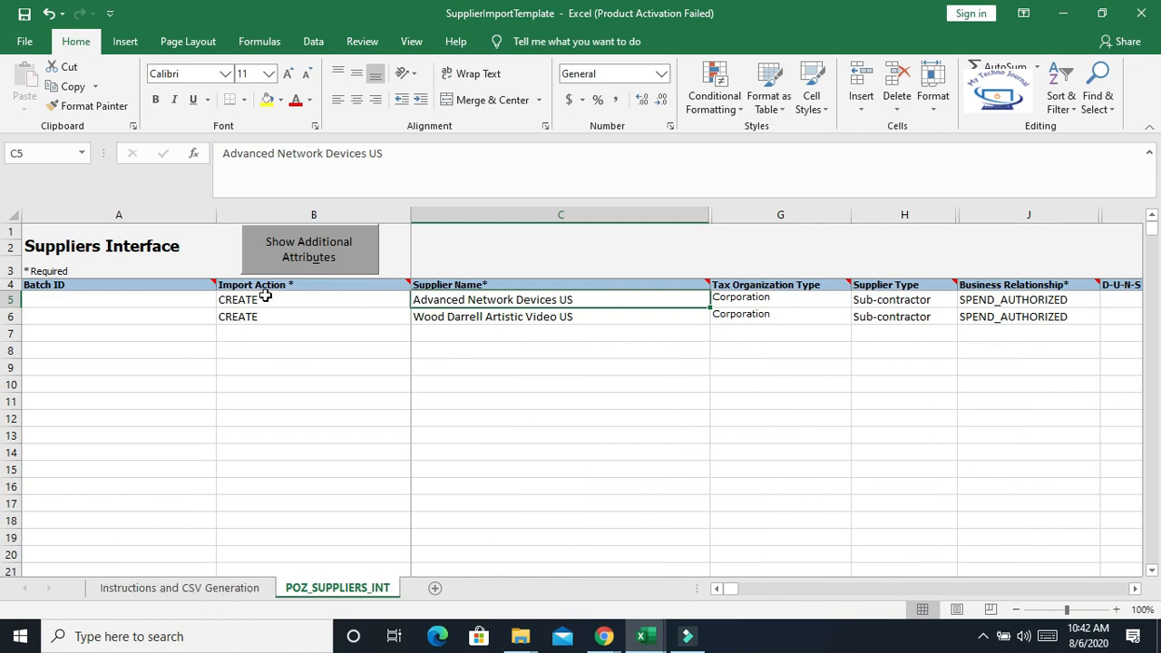
Review the two supplier rows' Import Action and Supplier Name values on the POZ_SUPPLIERS_INT sheet
{"action": "left_click", "coordinate": [235, 402]}
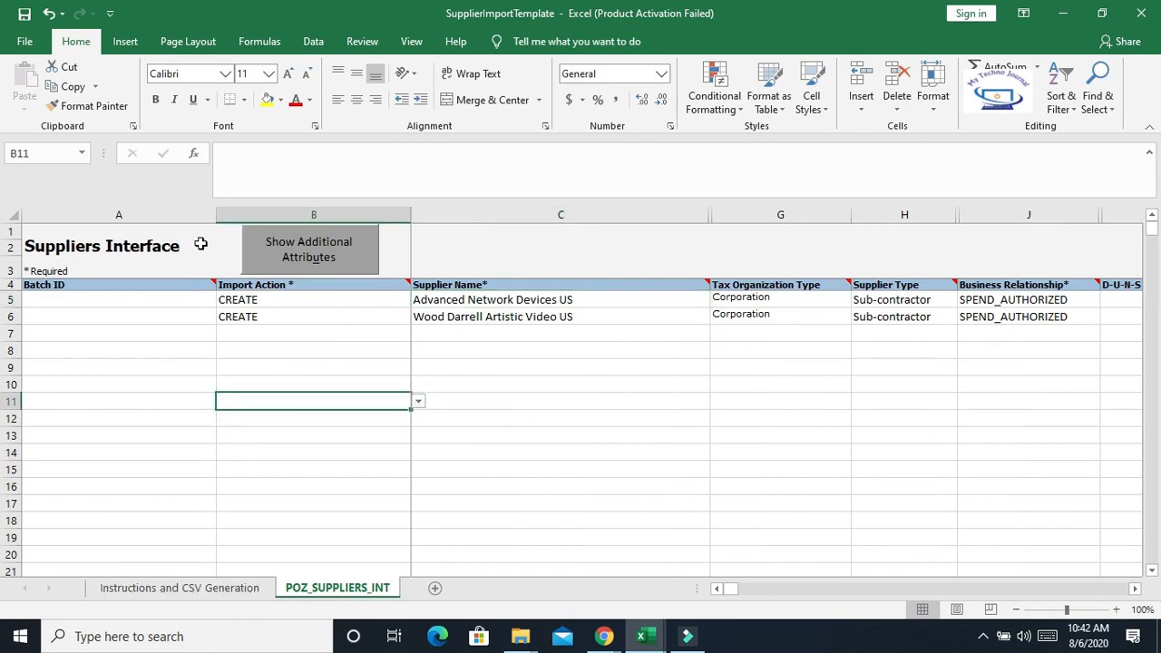
{"action": "left_click", "coordinate": [262, 300]}
{"action": "mouse_move", "coordinate": [265, 299]}
{"action": "left_mouse_down"}
{"action": "mouse_move", "coordinate": [259, 321]}
{"action": "mouse_move", "coordinate": [275, 317]}
{"action": "left_mouse_up"}
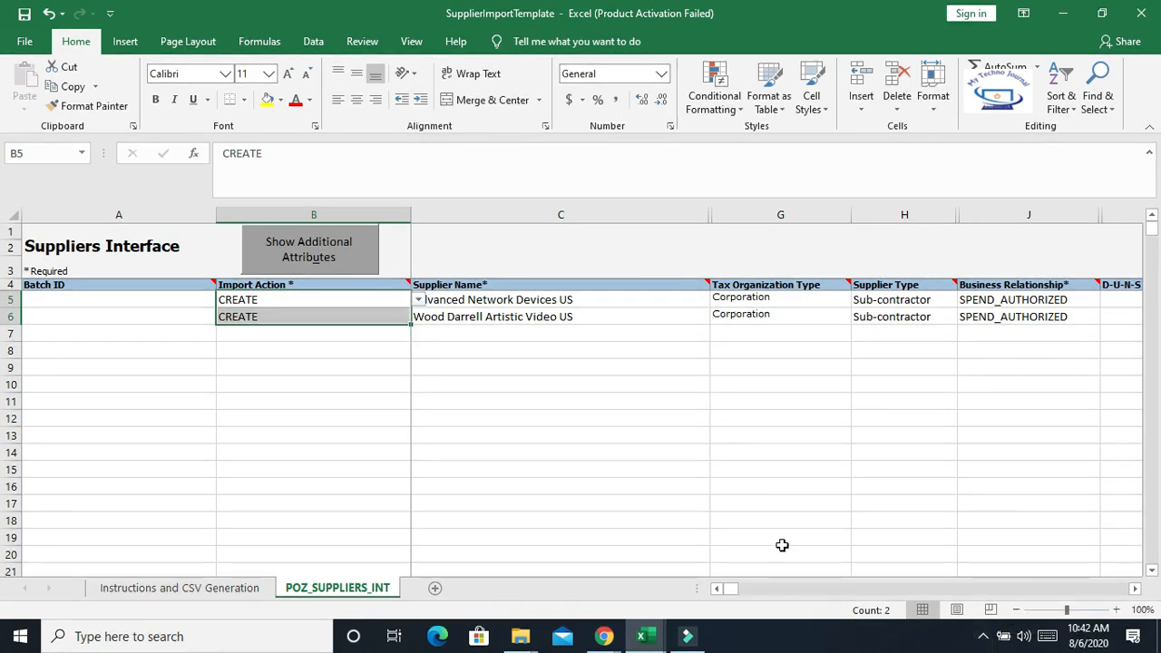
{"action": "left_click", "coordinate": [417, 301]}
{"action": "left_click", "coordinate": [264, 374]}
{"action": "left_click_drag", "start_coordinate": [272, 299], "coordinate": [277, 315]}
{"action": "left_click", "coordinate": [695, 407]}
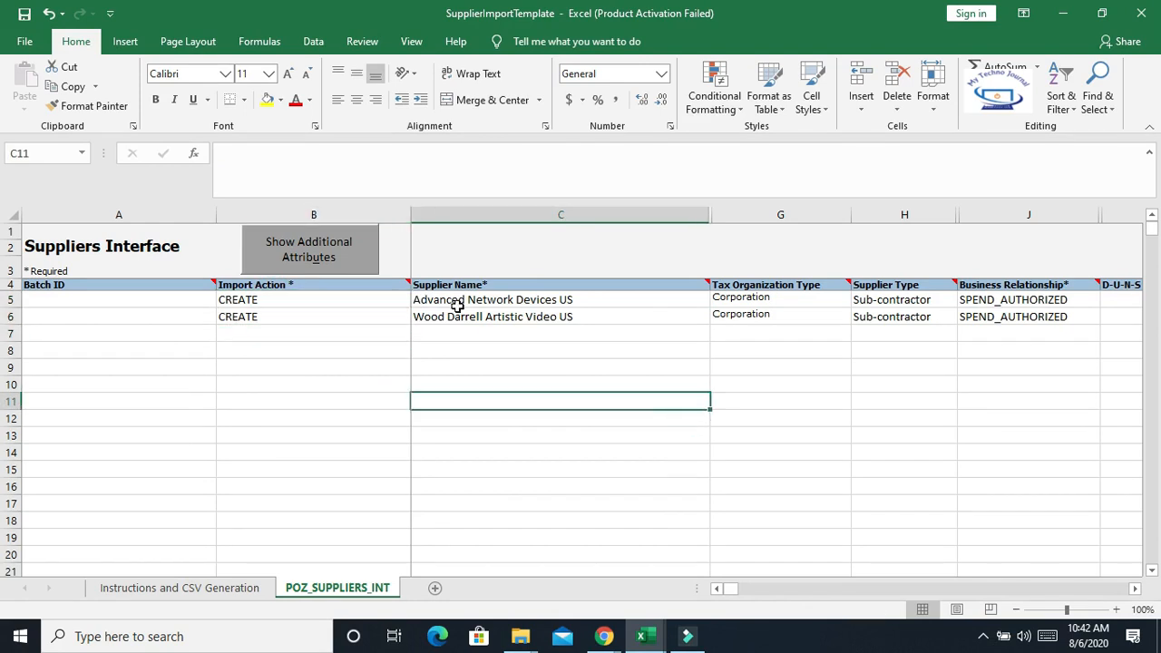
{"action": "left_click_drag", "start_coordinate": [477, 299], "coordinate": [606, 292]}
{"action": "left_click", "coordinate": [554, 319]}
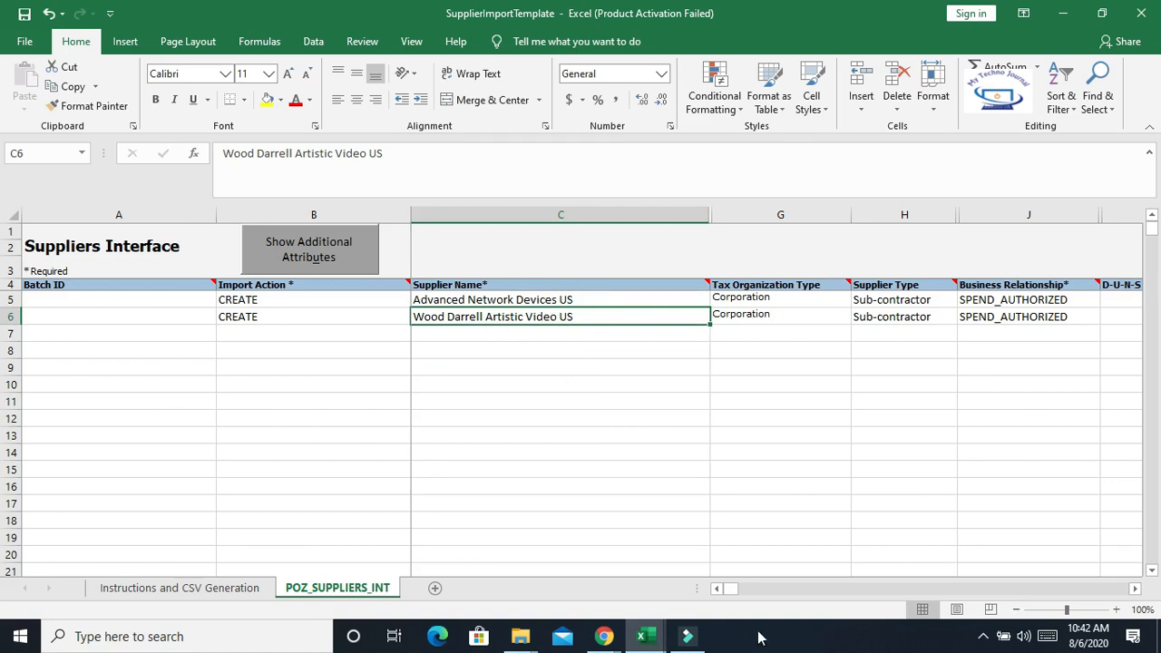
Step through the Tax Organization Type, Supplier Type and Business Relationship columns, opening the Business Relationship options list
{"action": "left_click", "coordinate": [758, 300]}
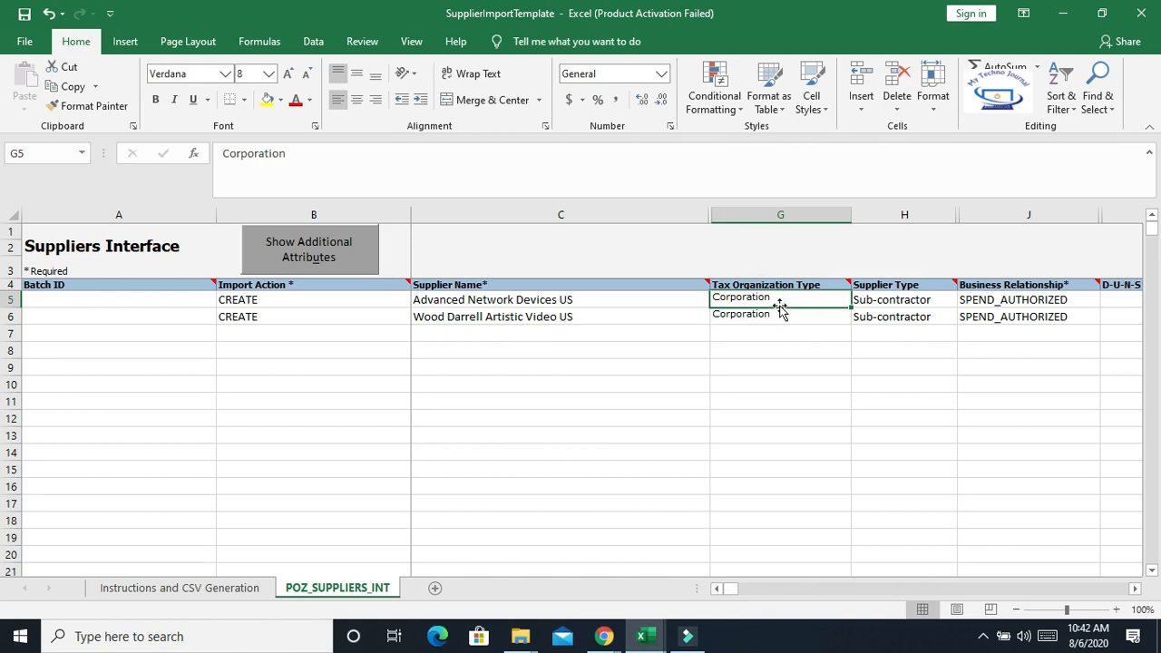
{"action": "key", "text": "Tab"}
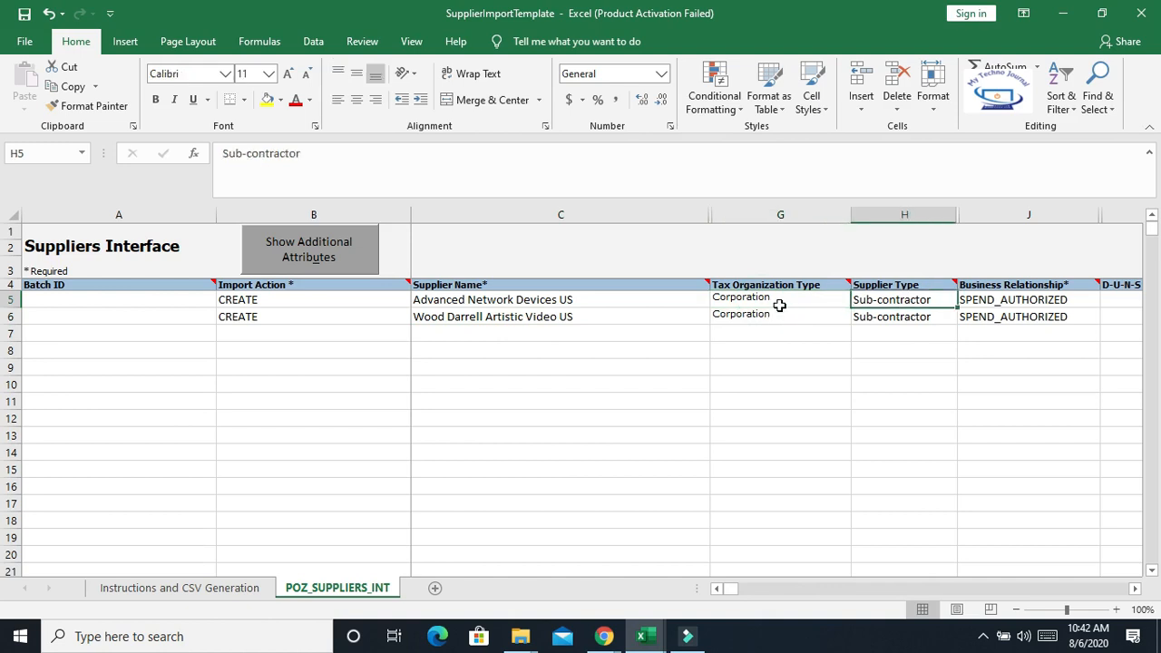
{"action": "key", "text": "Tab"}
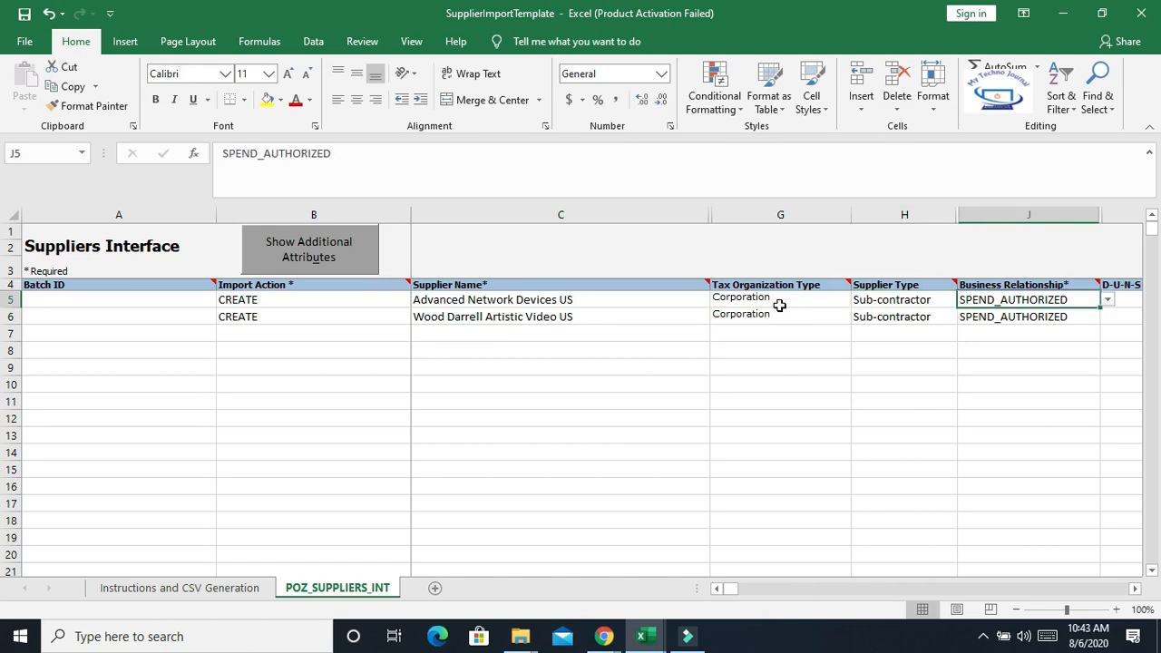
{"action": "key", "text": "Tab"}
{"action": "key", "text": "shift+Tab"}
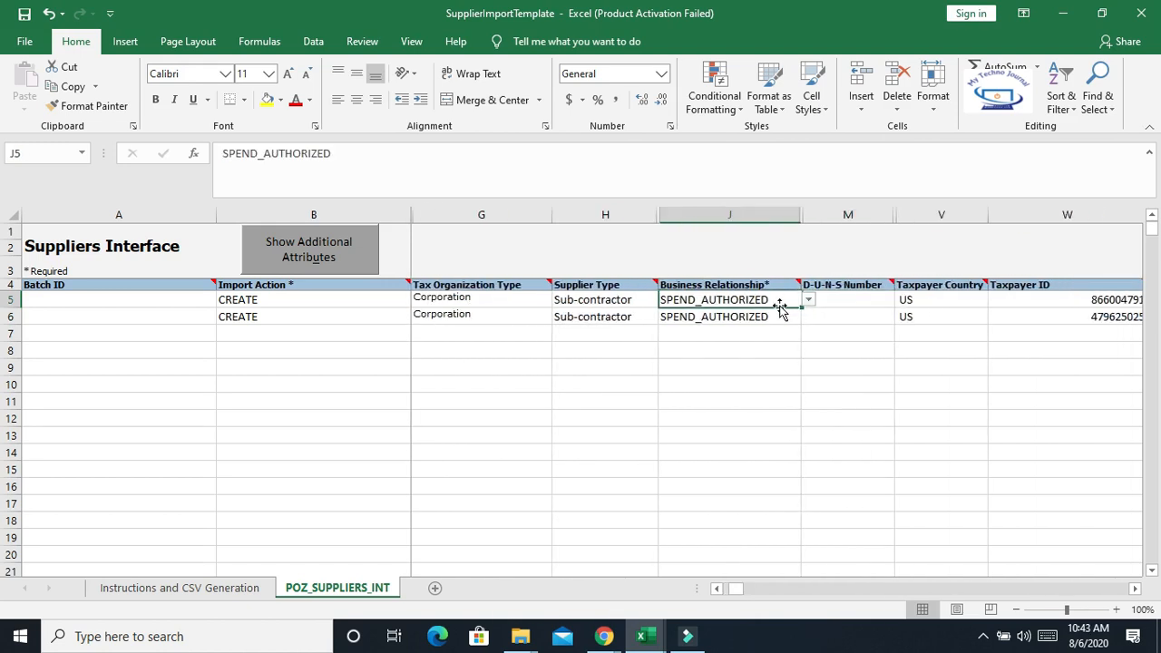
{"action": "key", "text": "shift+Tab"}
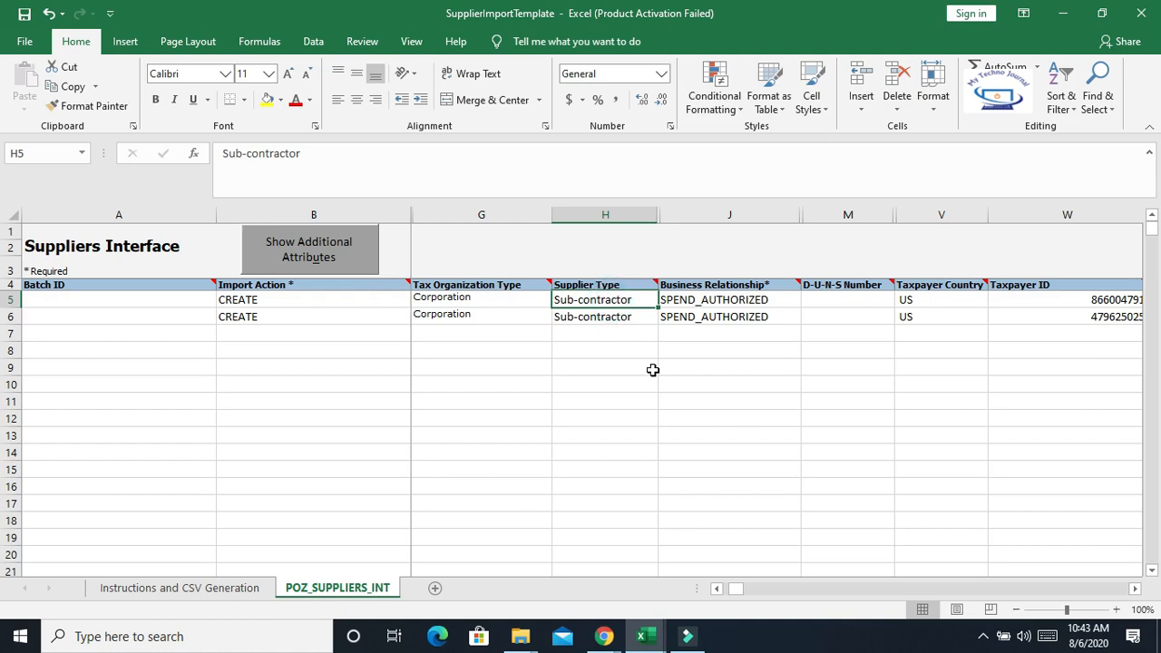
{"action": "key", "text": "Tab"}
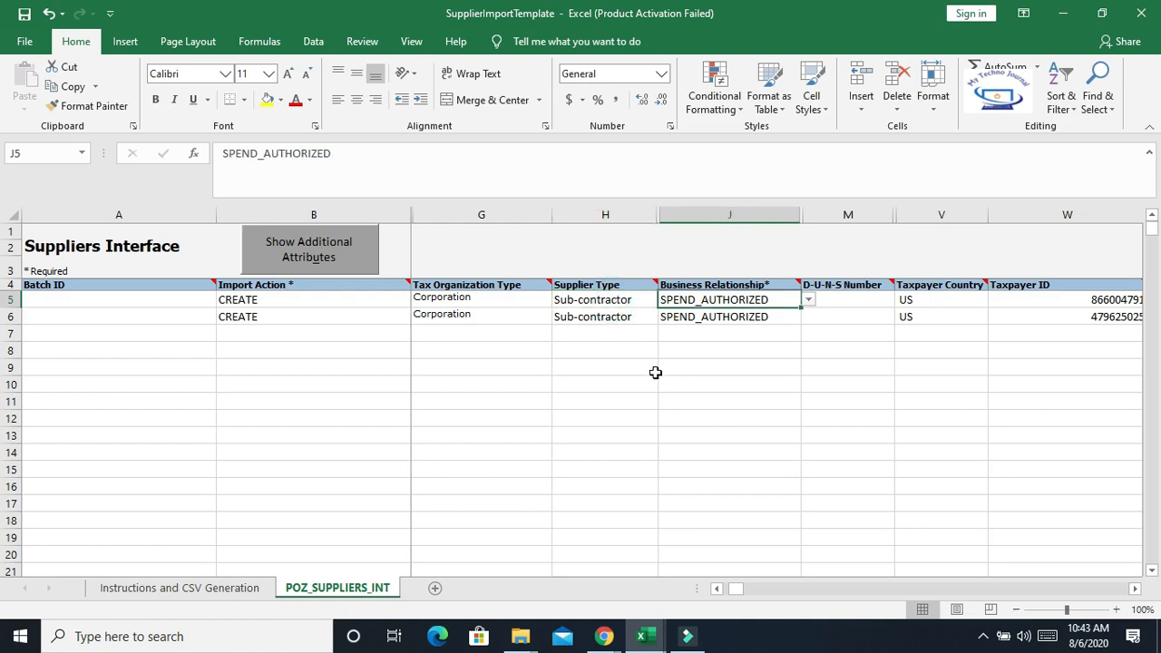
{"action": "key", "text": "Tab"}
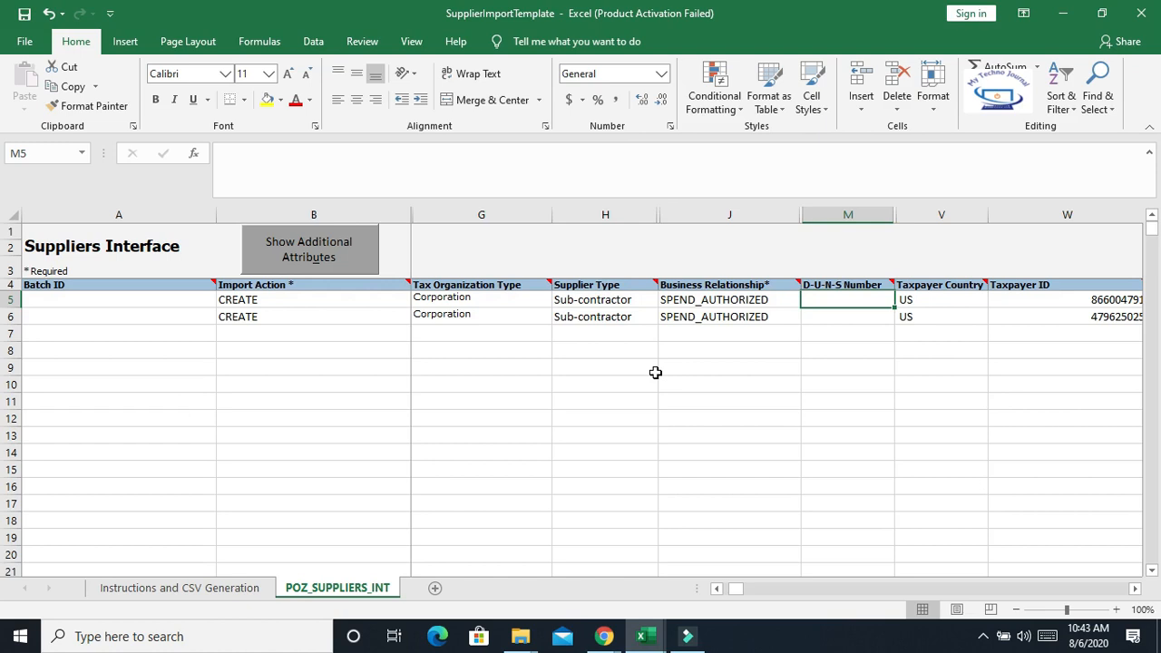
{"action": "left_click", "coordinate": [759, 300]}
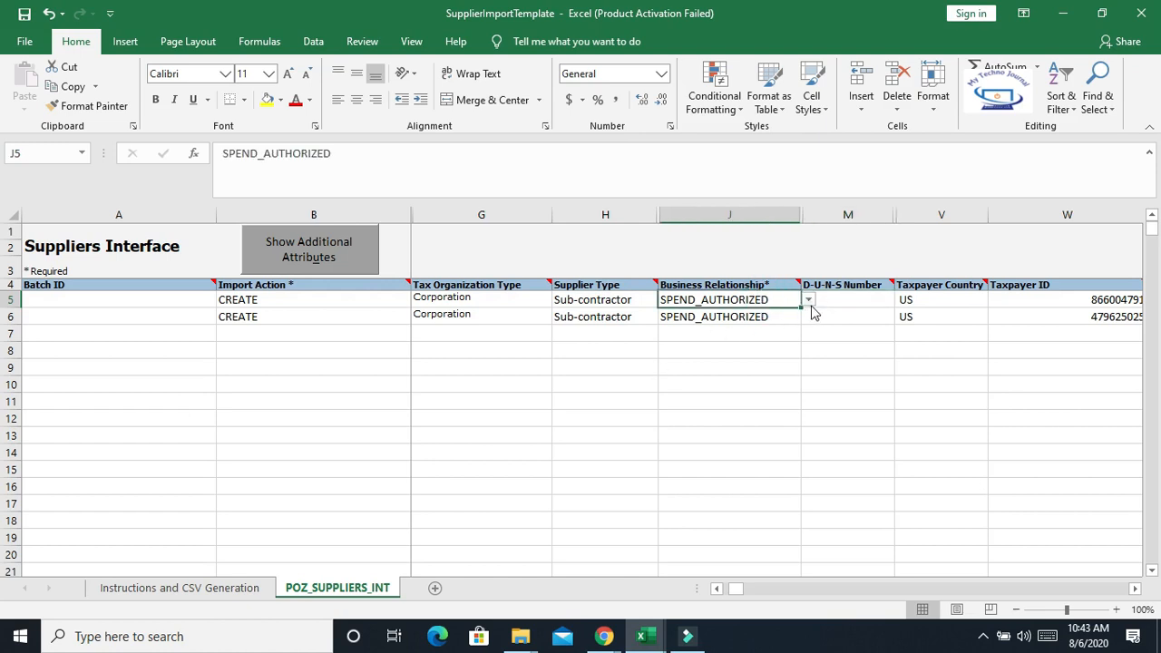
{"action": "left_click", "coordinate": [810, 300]}
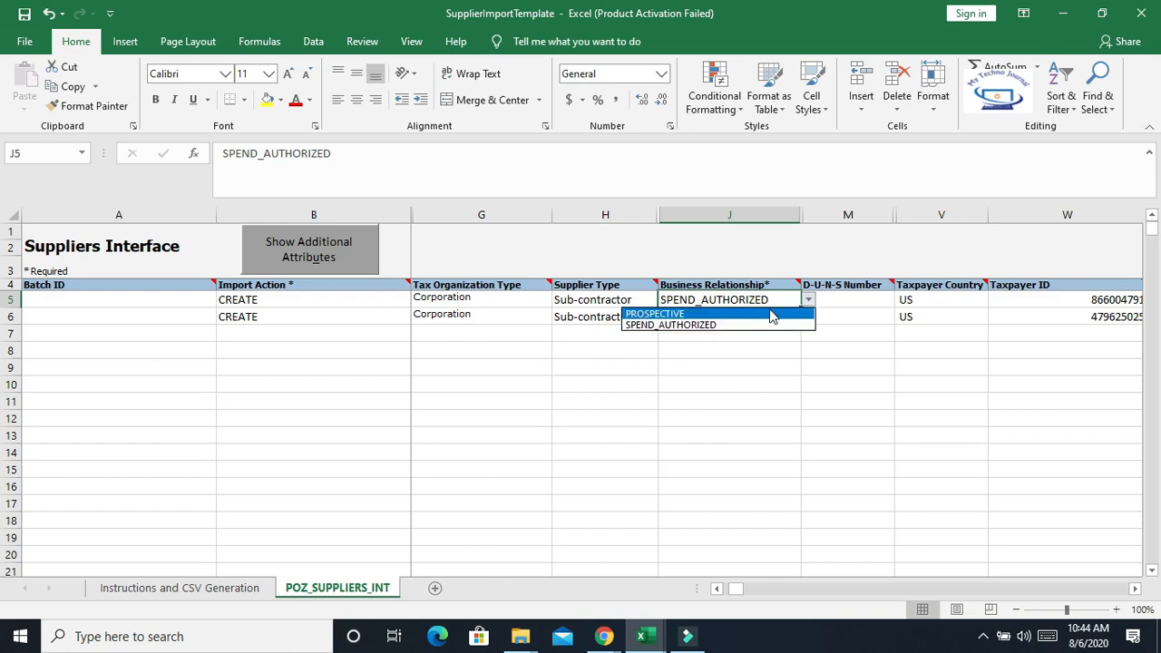
{"action": "left_click", "coordinate": [752, 355]}
{"action": "left_click_drag", "start_coordinate": [739, 300], "coordinate": [719, 319]}
{"action": "left_click", "coordinate": [759, 380]}
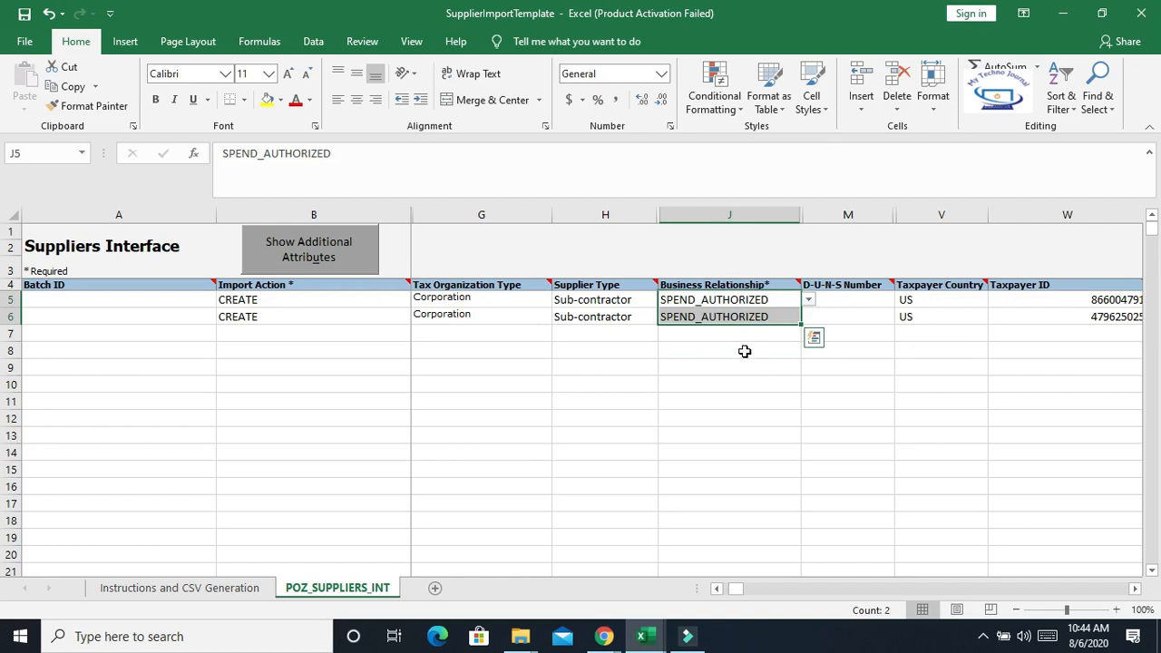
Scroll across the Taxpayer Country and Taxpayer ID columns and select the two filled supplier rows
{"action": "left_click", "coordinate": [1134, 588]}
{"action": "left_click", "coordinate": [1135, 588]}
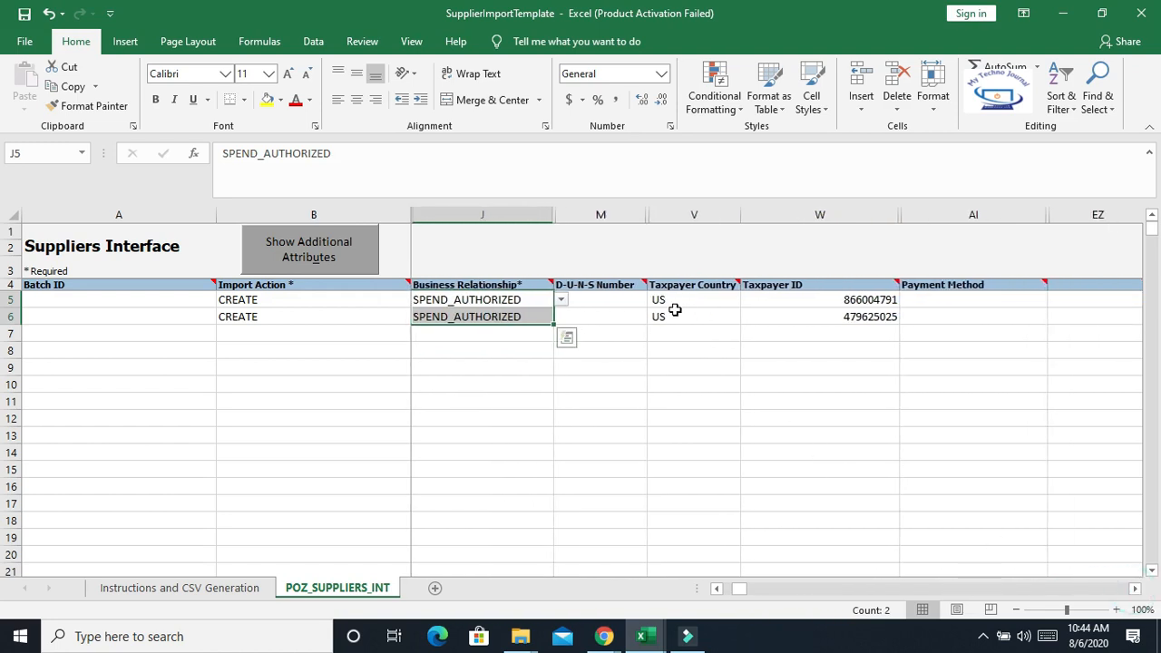
{"action": "left_click_drag", "start_coordinate": [681, 300], "coordinate": [685, 319]}
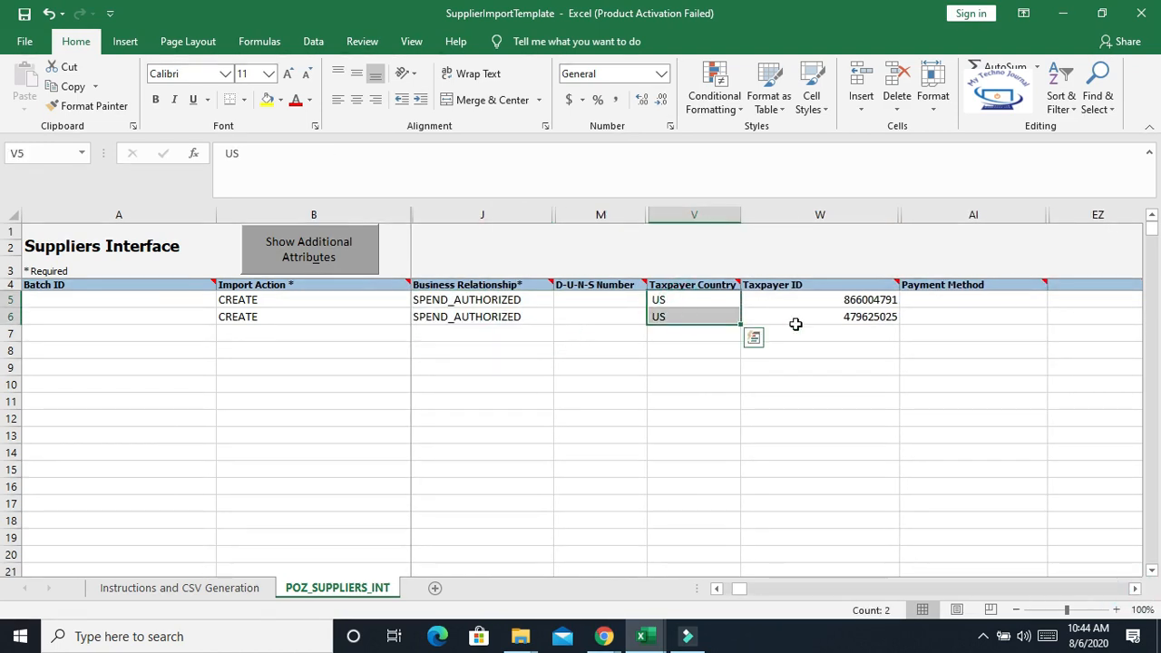
{"action": "left_click_drag", "start_coordinate": [796, 300], "coordinate": [804, 319]}
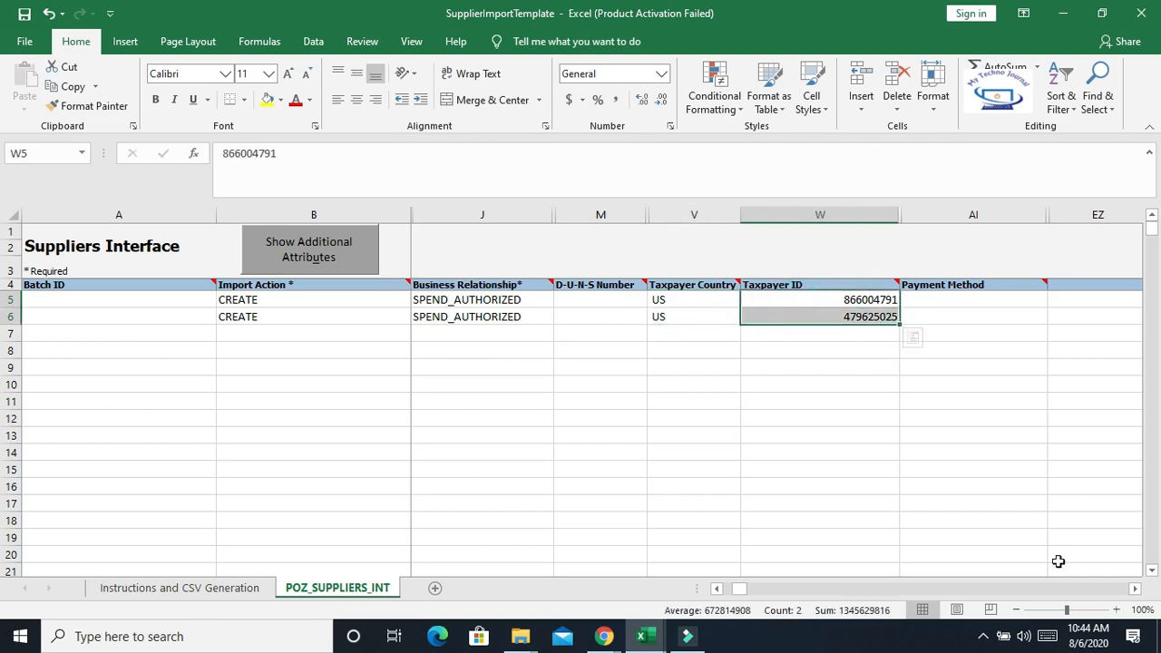
{"action": "left_click", "coordinate": [1134, 587]}
{"action": "left_click", "coordinate": [1135, 588]}
{"action": "left_click", "coordinate": [1134, 588]}
{"action": "left_click", "coordinate": [1134, 587]}
{"action": "left_click", "coordinate": [1134, 588]}
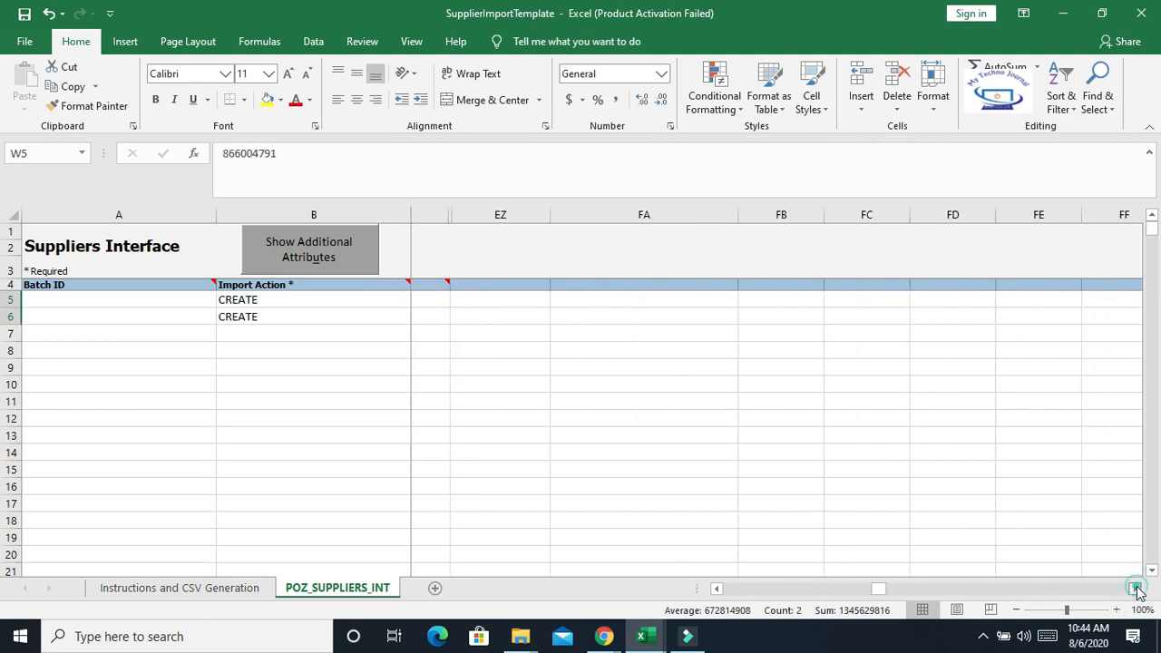
{"action": "left_click_drag", "start_coordinate": [920, 591], "coordinate": [724, 589]}
{"action": "left_click_drag", "start_coordinate": [114, 302], "coordinate": [1043, 318]}
{"action": "left_click_drag", "start_coordinate": [741, 590], "coordinate": [699, 596]}
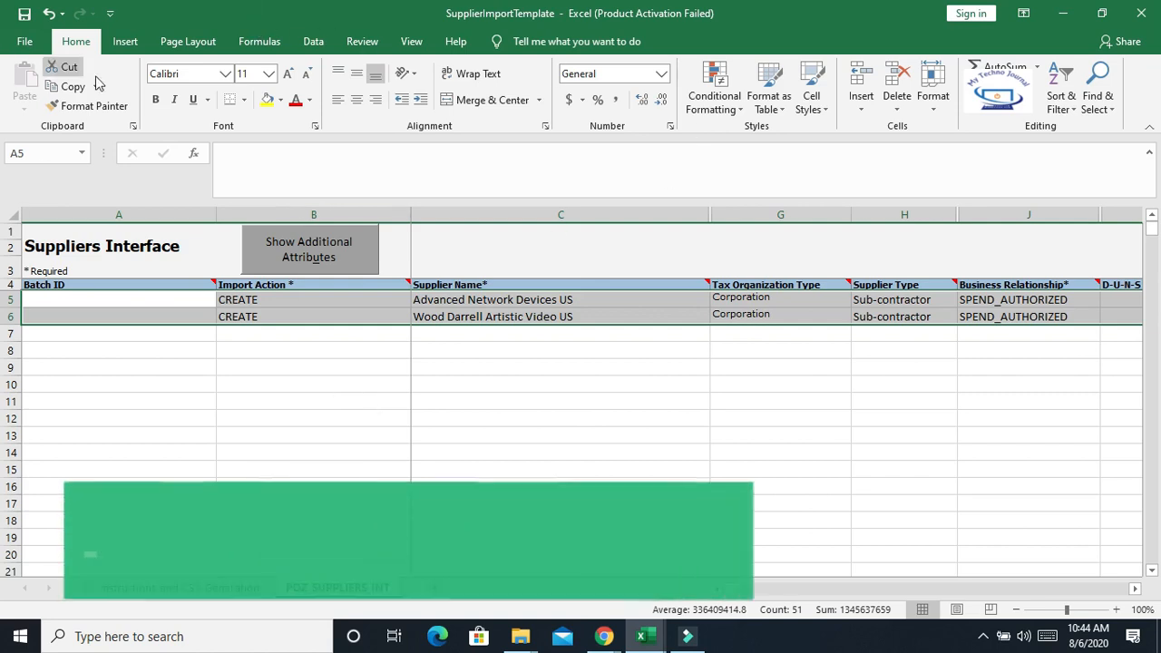
Open the Instructions and CSV Generation sheet and read through the template instructions
{"action": "left_click", "coordinate": [212, 589]}
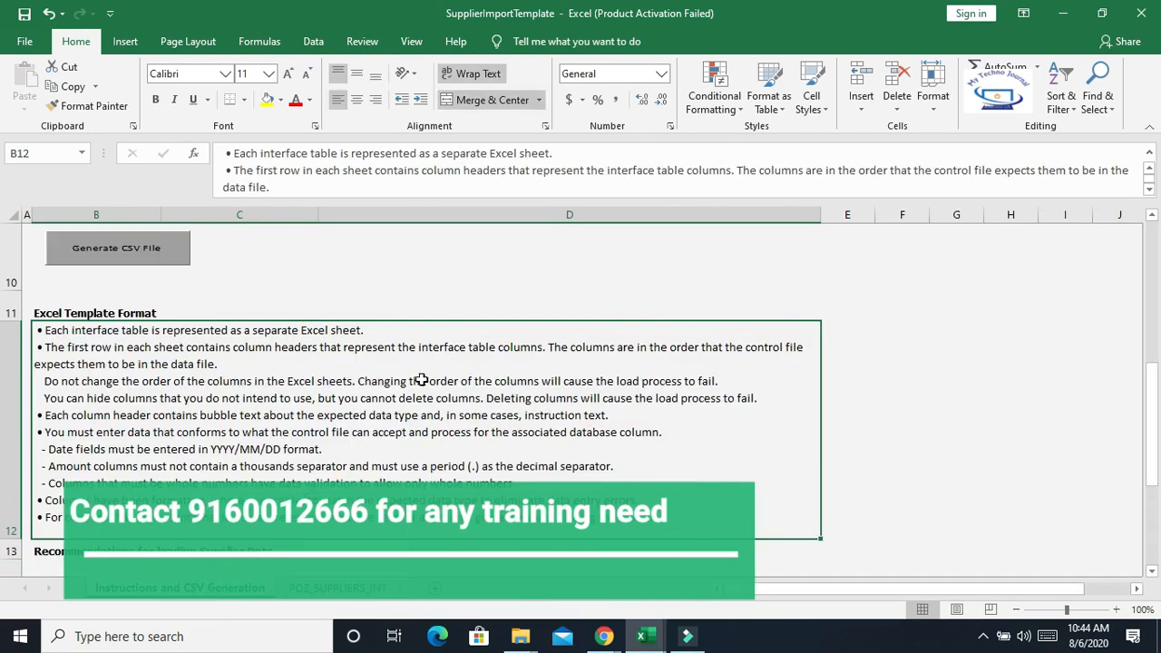
{"action": "scroll", "coordinate": [422, 381], "scroll_direction": "down", "scroll_amount": 4}
{"action": "scroll", "coordinate": [311, 405], "scroll_direction": "up", "scroll_amount": 7}
{"action": "scroll", "coordinate": [311, 405], "scroll_direction": "down", "scroll_amount": 5}
{"action": "scroll", "coordinate": [145, 372], "scroll_direction": "up", "scroll_amount": 4}
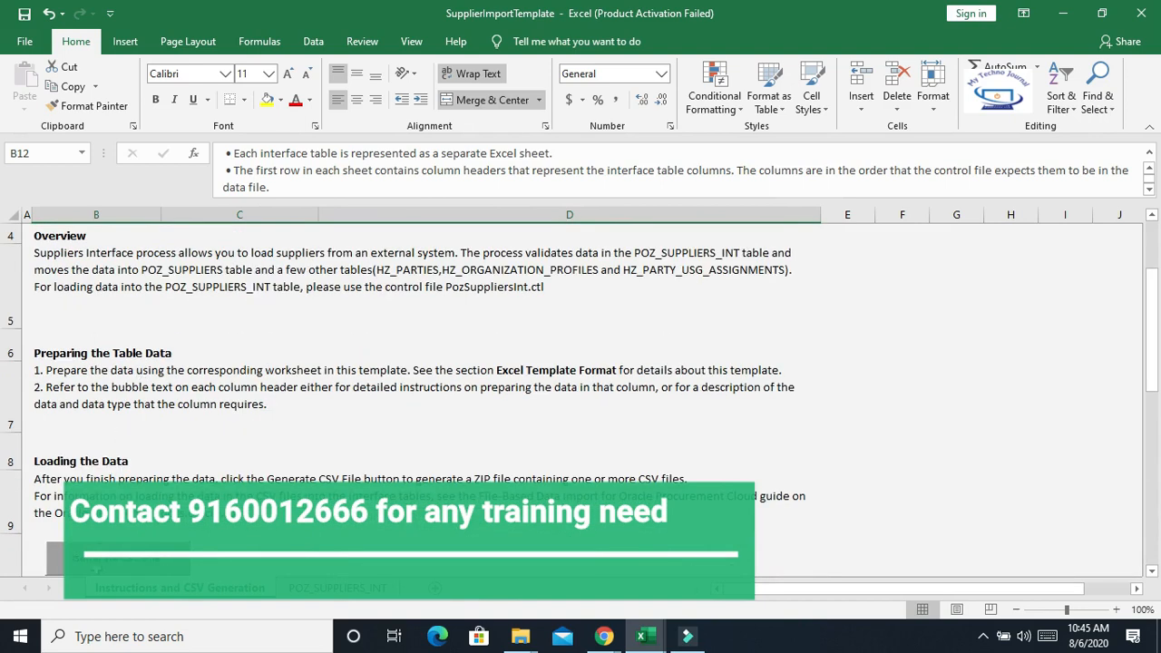
{"action": "scroll", "coordinate": [110, 567], "scroll_direction": "down", "scroll_amount": 2}
Generate the CSV file, saving the PozSuppliersInt ZIP and CSV files to the Desktop
{"action": "left_click", "coordinate": [132, 422]}
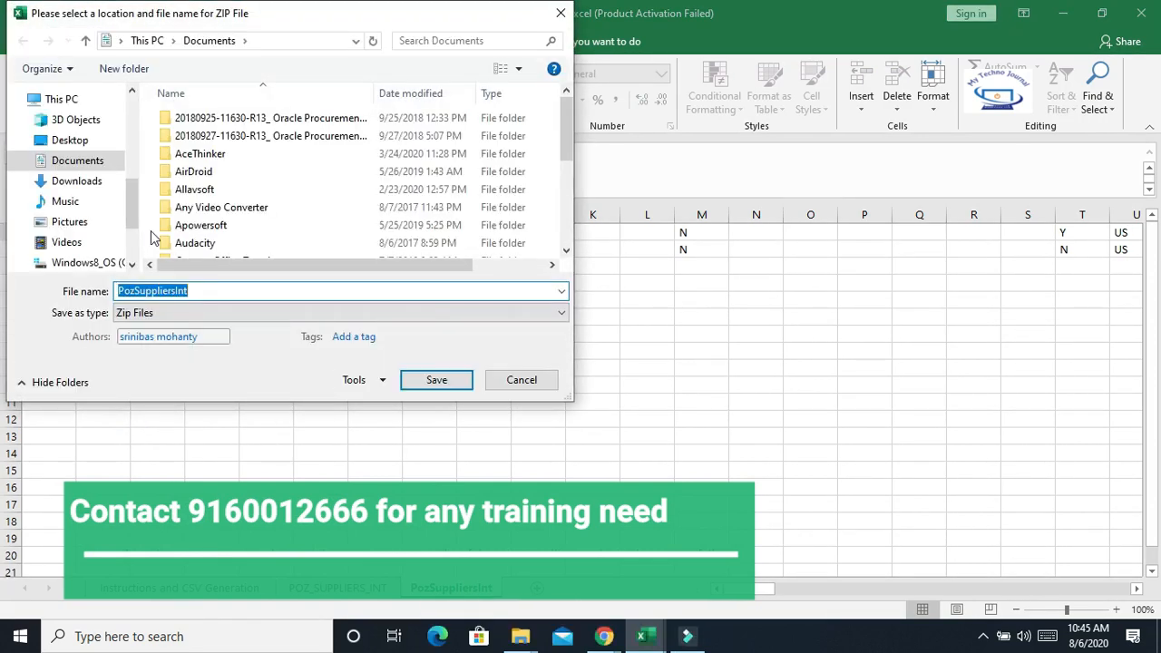
{"action": "left_click", "coordinate": [76, 142]}
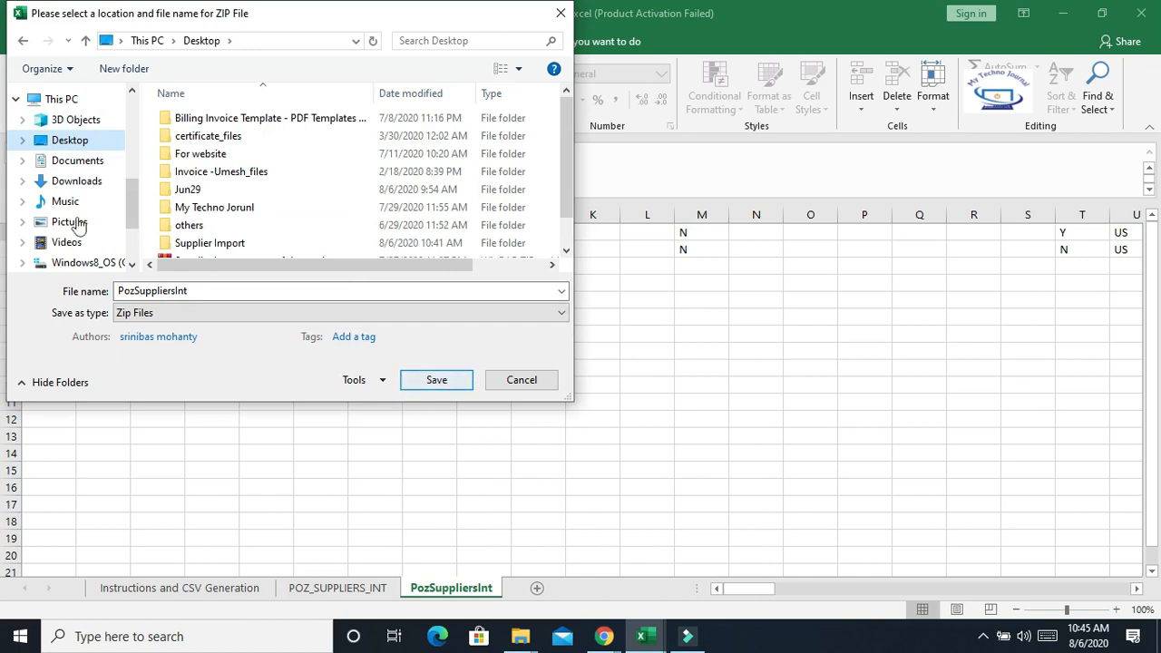
{"action": "left_click", "coordinate": [431, 385]}
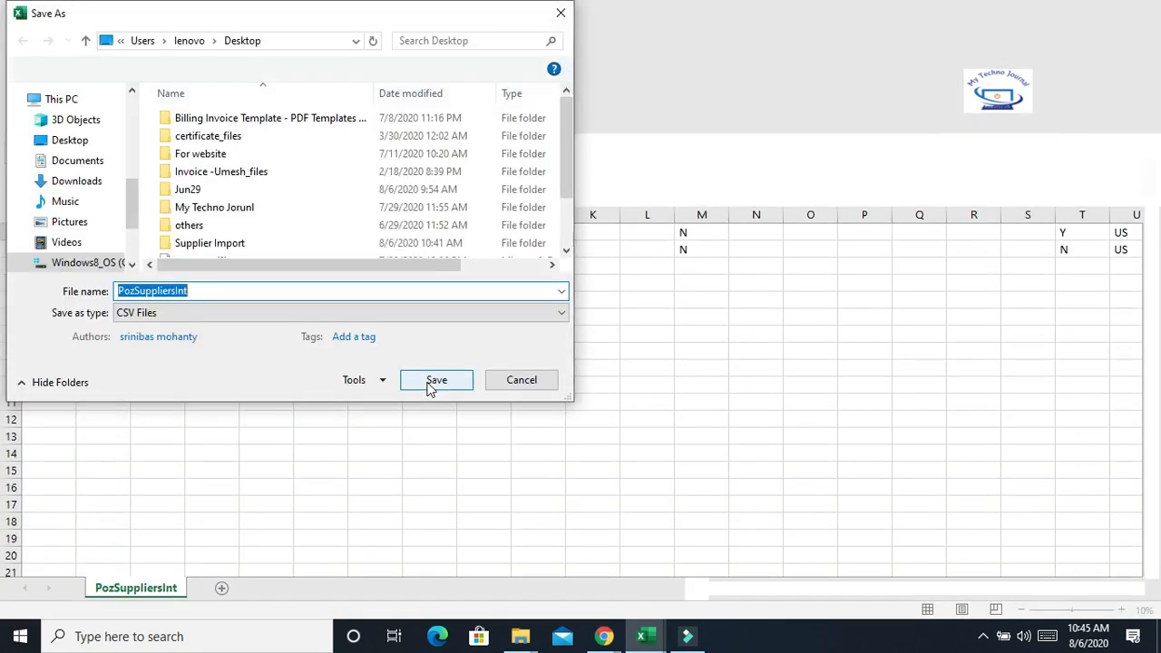
{"action": "left_click", "coordinate": [437, 385]}
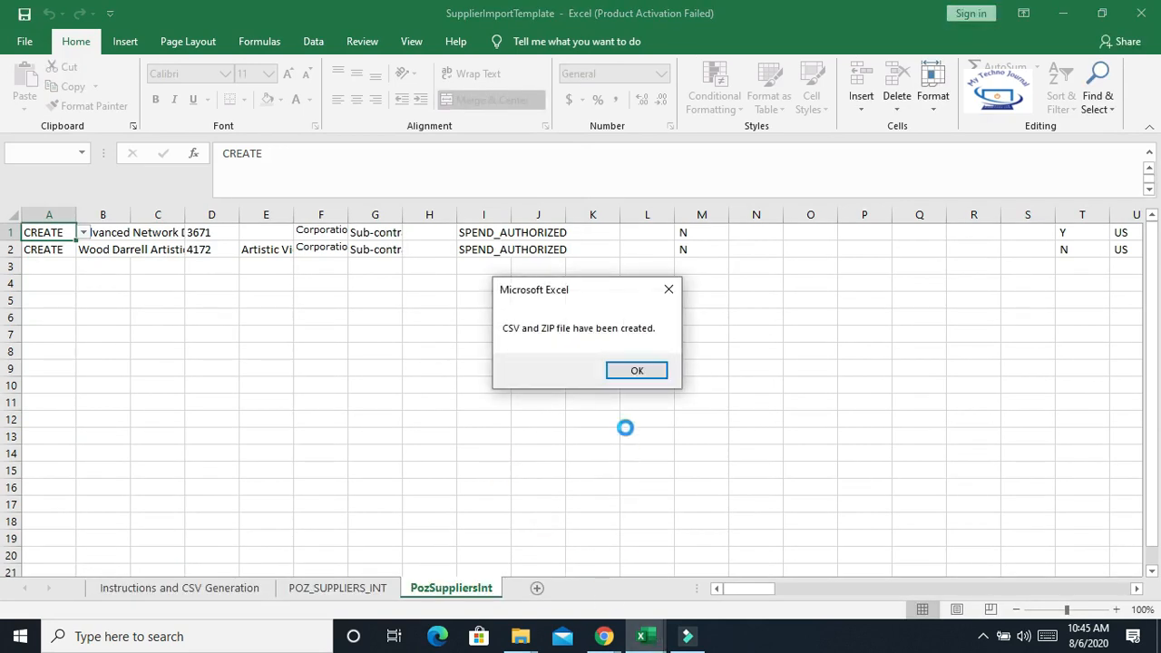
{"action": "left_click", "coordinate": [635, 370]}
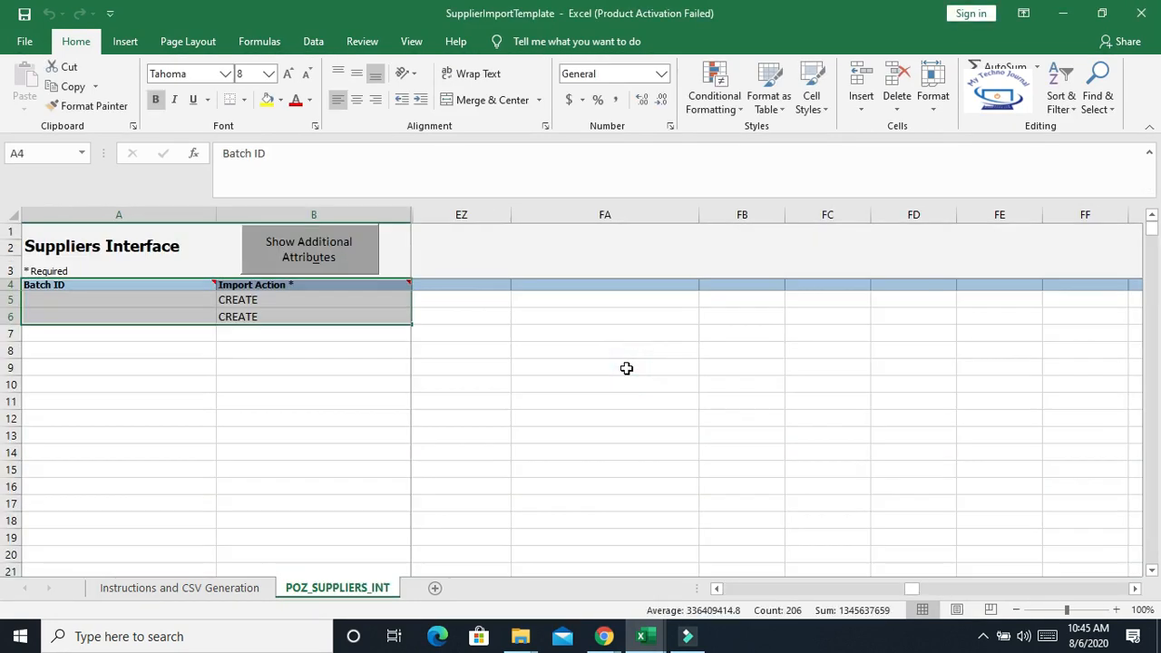
Switch to the notes workbook and enter Download-FBDI in cell A11
{"action": "left_click", "coordinate": [648, 637]}
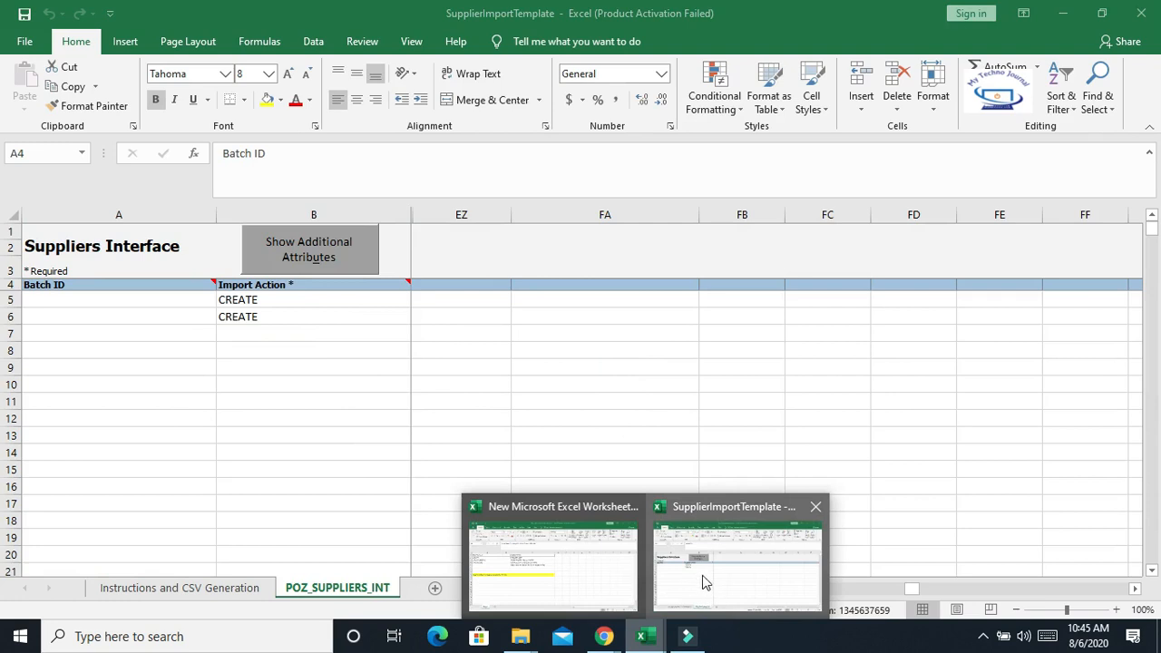
{"action": "left_click", "coordinate": [553, 587]}
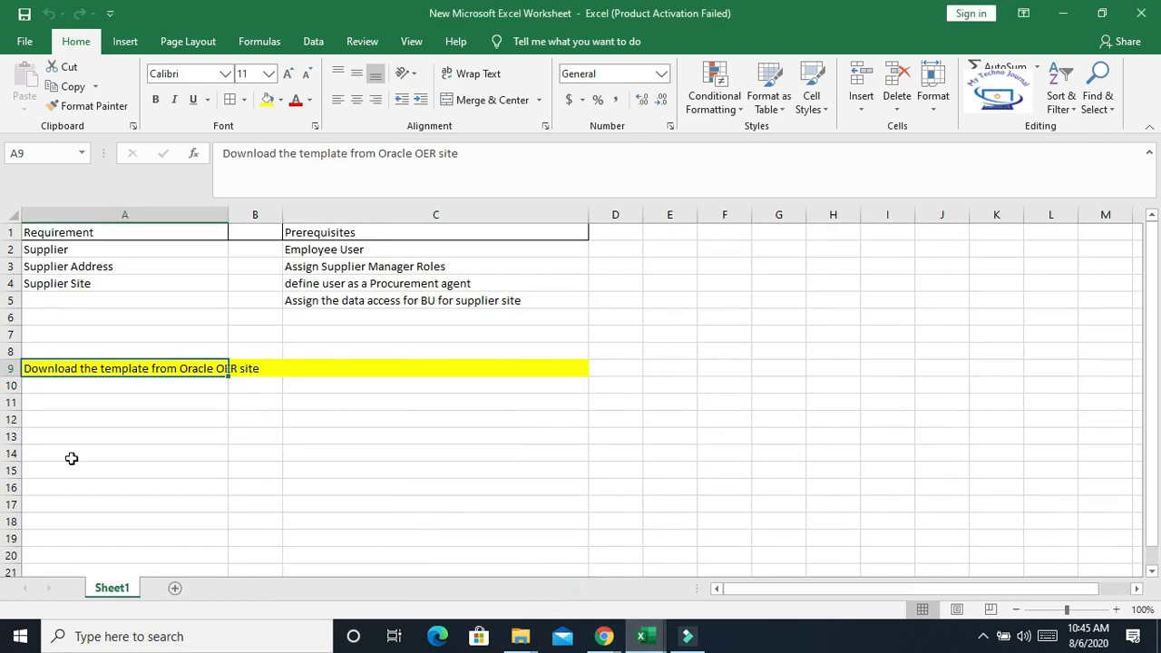
{"action": "left_click", "coordinate": [57, 403]}
{"action": "left_click", "coordinate": [260, 403]}
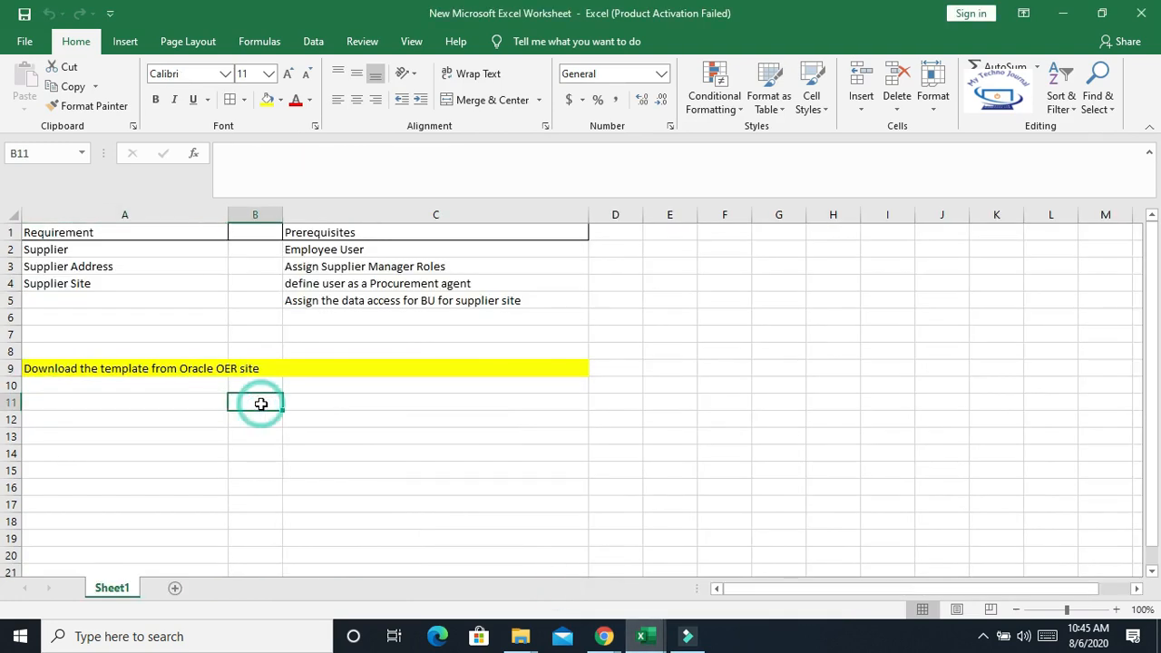
{"action": "left_click", "coordinate": [143, 405]}
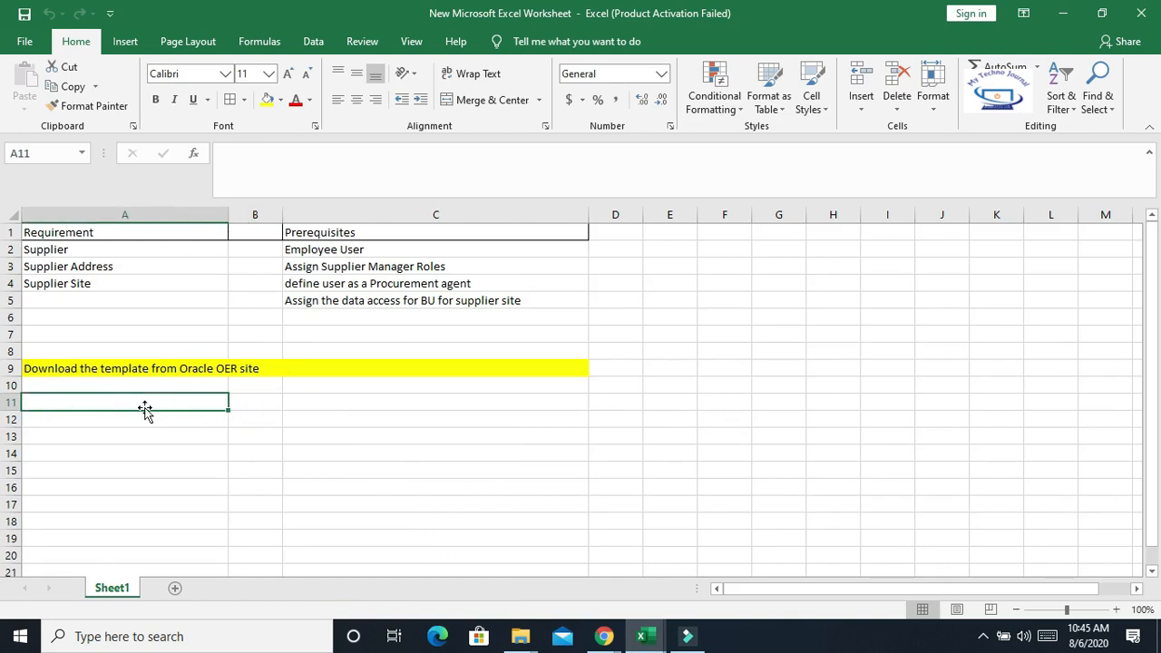
{"action": "type", "text": "DONW"}
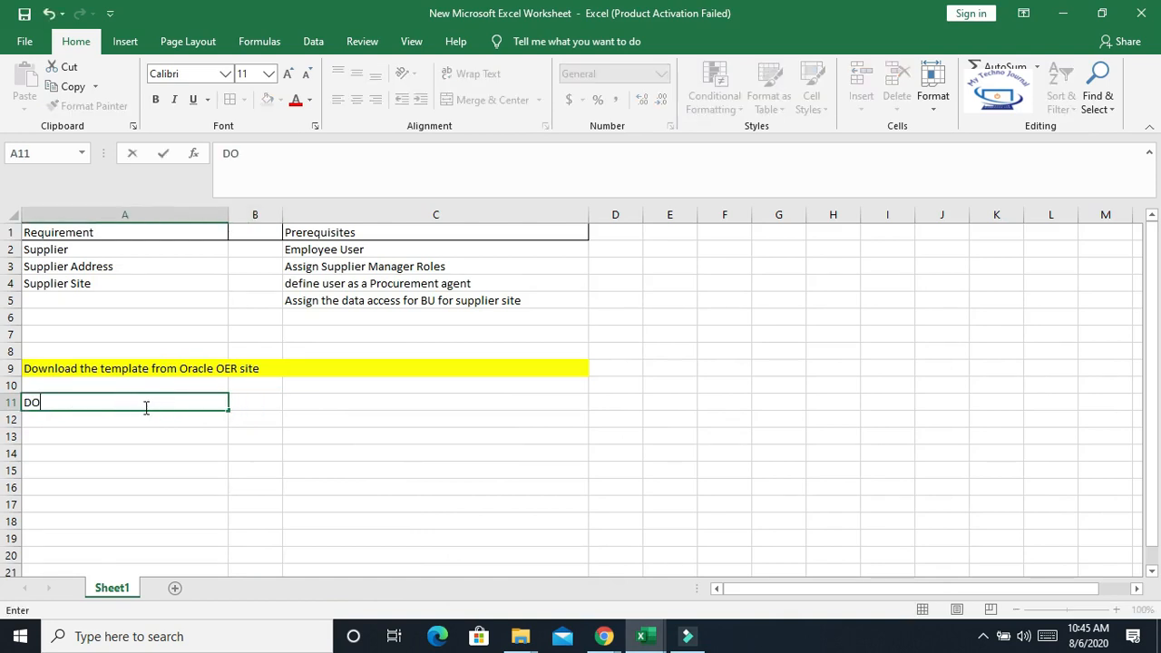
{"action": "key", "text": "BackSpace"}
{"action": "key", "text": "BackSpace"}
{"action": "key", "text": "BackSpace"}
{"action": "type", "text": "ownload-te"}
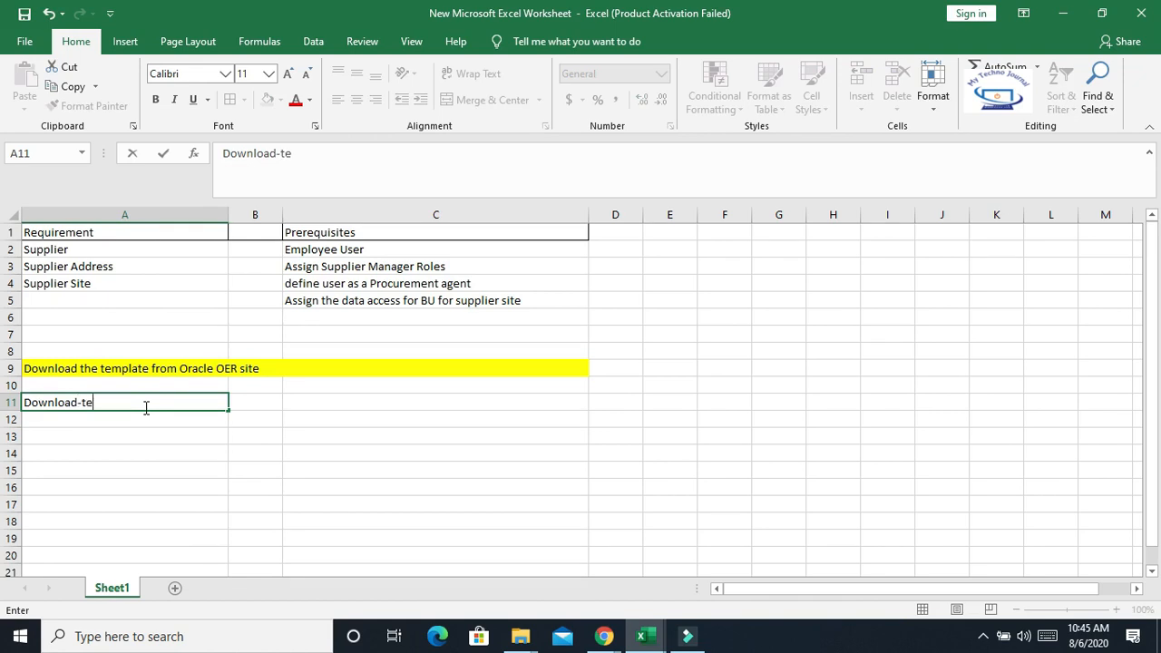
{"action": "key", "text": "BackSpace"}
{"action": "type", "text": "fbdi"}
{"action": "key", "text": "BackSpace"}
{"action": "key", "text": "BackSpace"}
{"action": "key", "text": "BackSpace"}
{"action": "key", "text": "BackSpace"}
{"action": "key", "text": "BackSpace"}
{"action": "type", "text": "FBDI"}
{"action": "key", "text": "Return"}
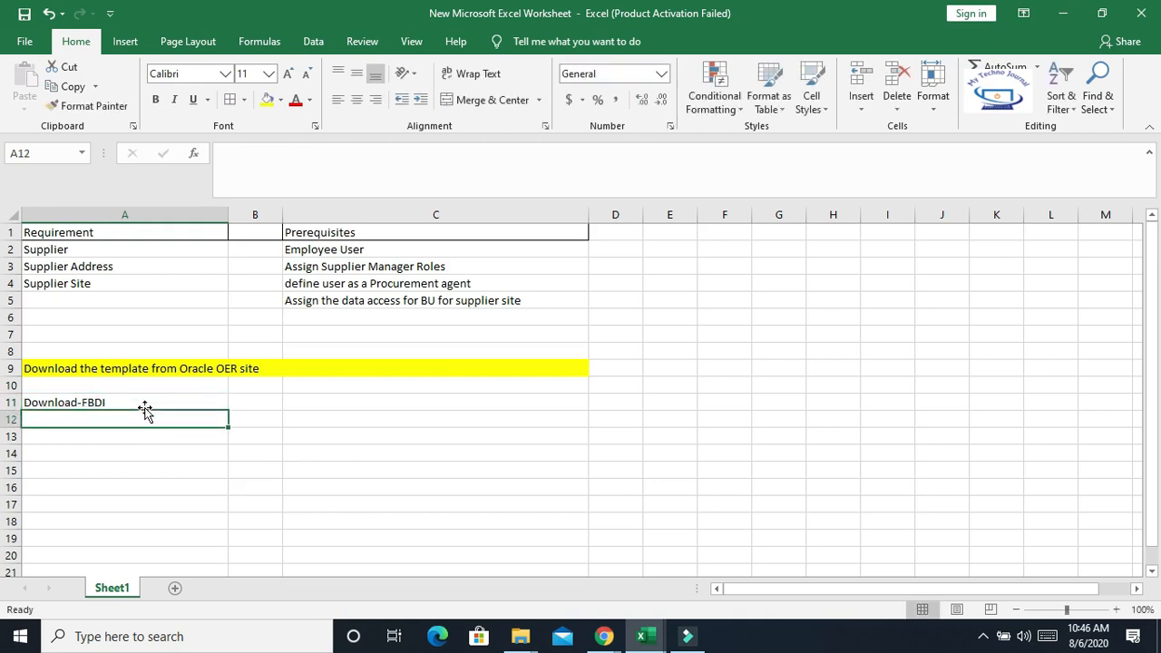
Enter Prepare-Data in cell A12 and convert-to-CSV-FILE in cell A13
{"action": "type", "text": "Prepare"}
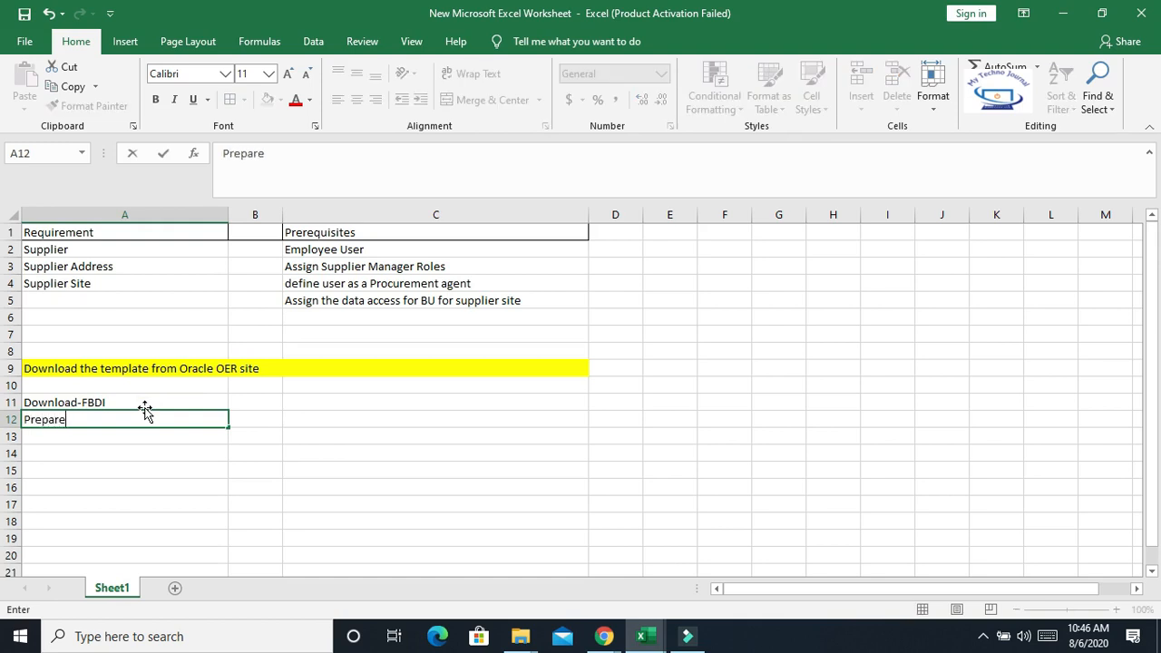
{"action": "type", "text": "-Data"}
{"action": "key", "text": "Return"}
{"action": "type", "text": "convert"}
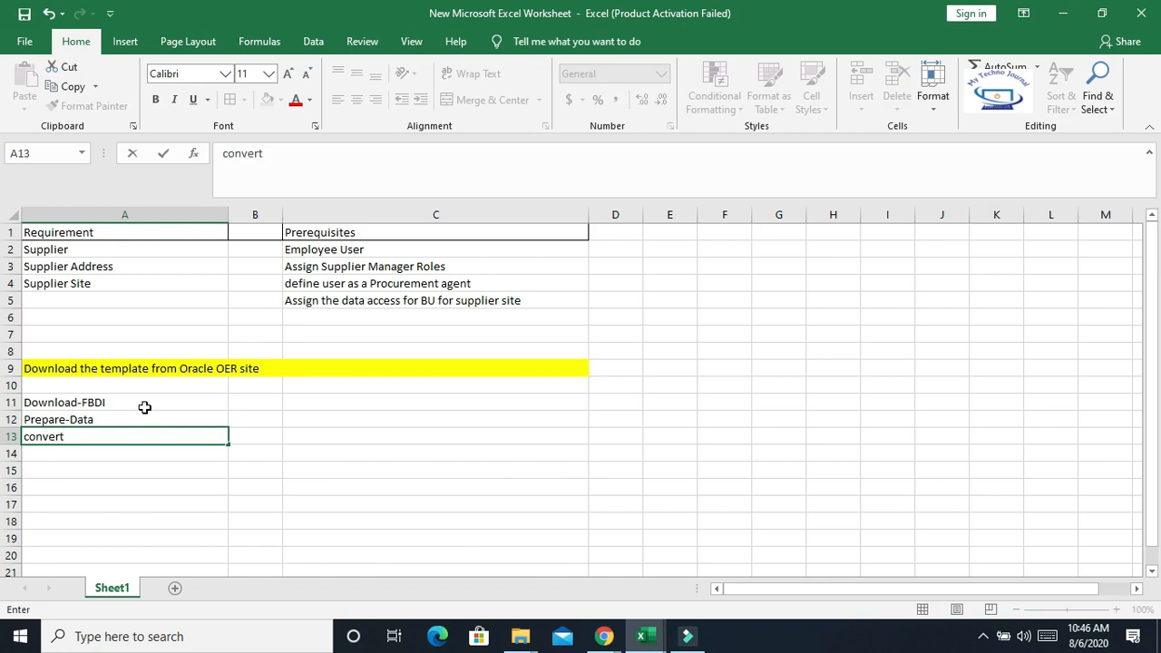
{"action": "type", "text": "-to-CSV-FILE"}
{"action": "key", "text": "Return"}
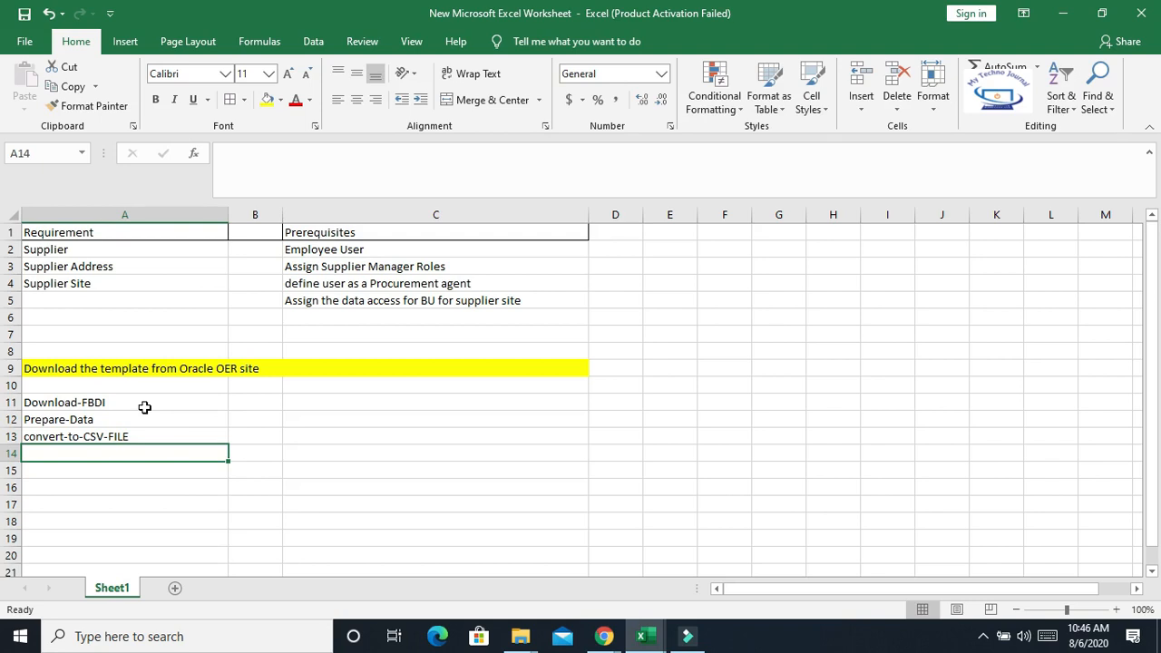
Enter Upolod-to-UCM in cell A14 and IMPORT-TO-INTERFACE in cell A15
{"action": "type", "text": "U"}
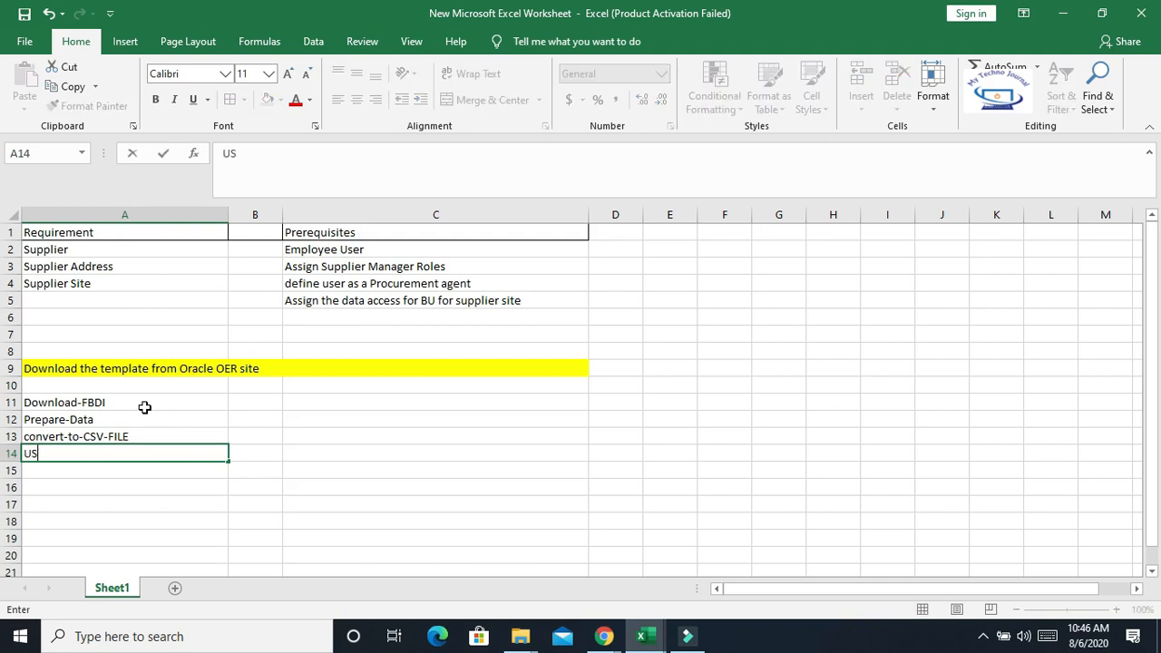
{"action": "type", "text": "polod-to-UCM"}
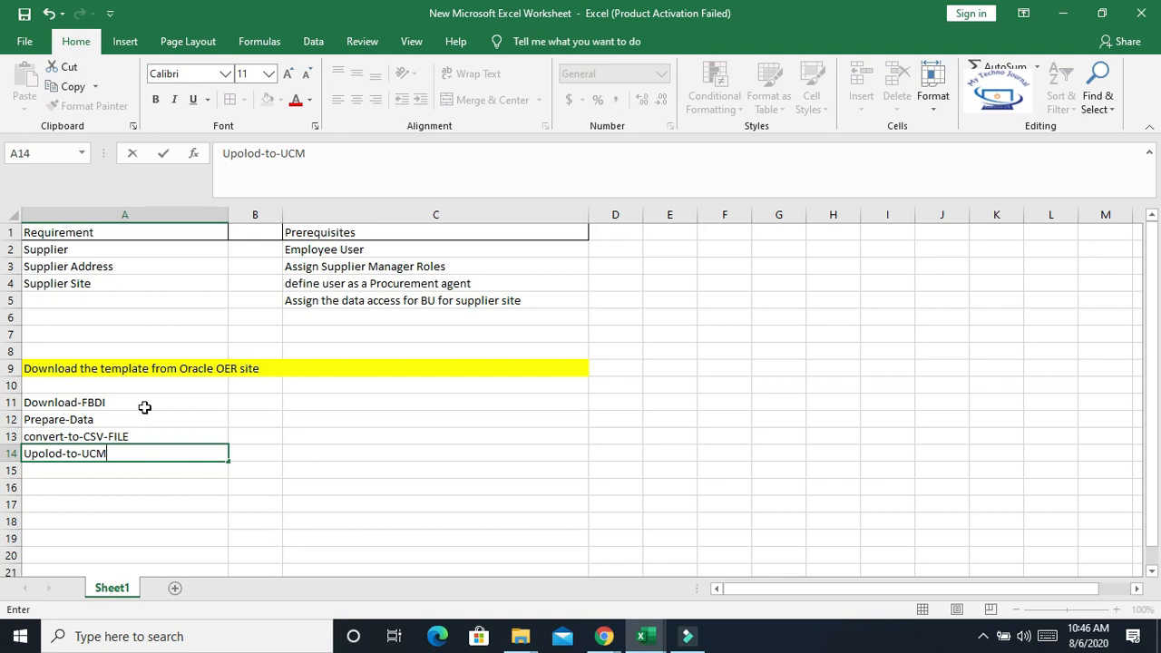
{"action": "key", "text": "Return"}
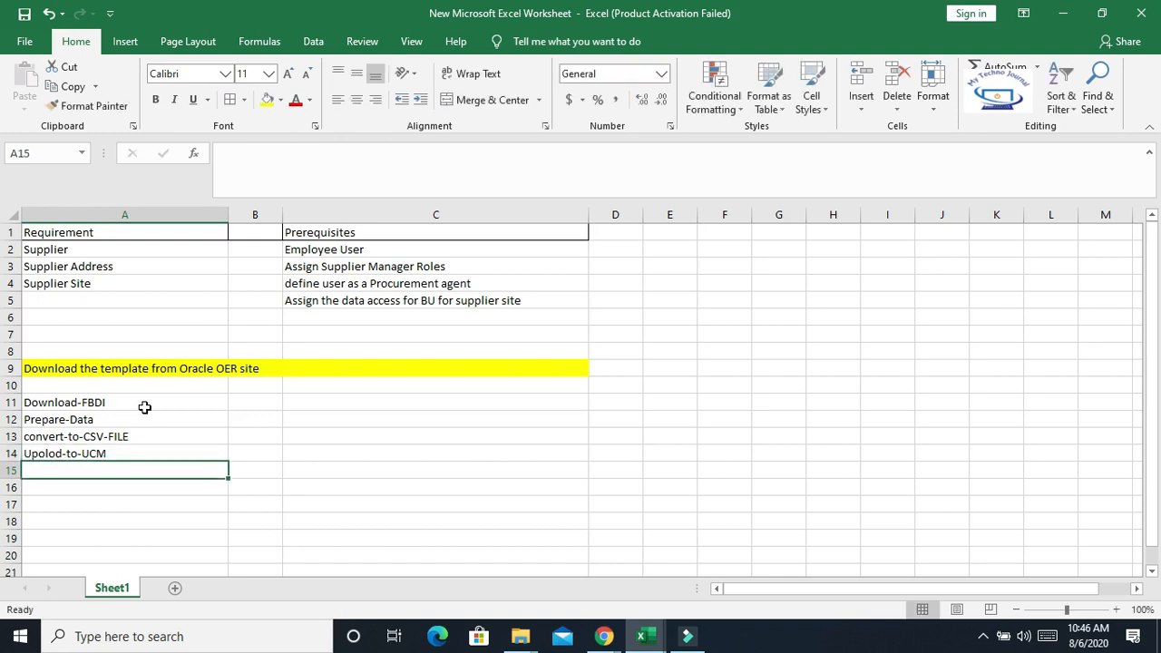
{"action": "type", "text": "IM"}
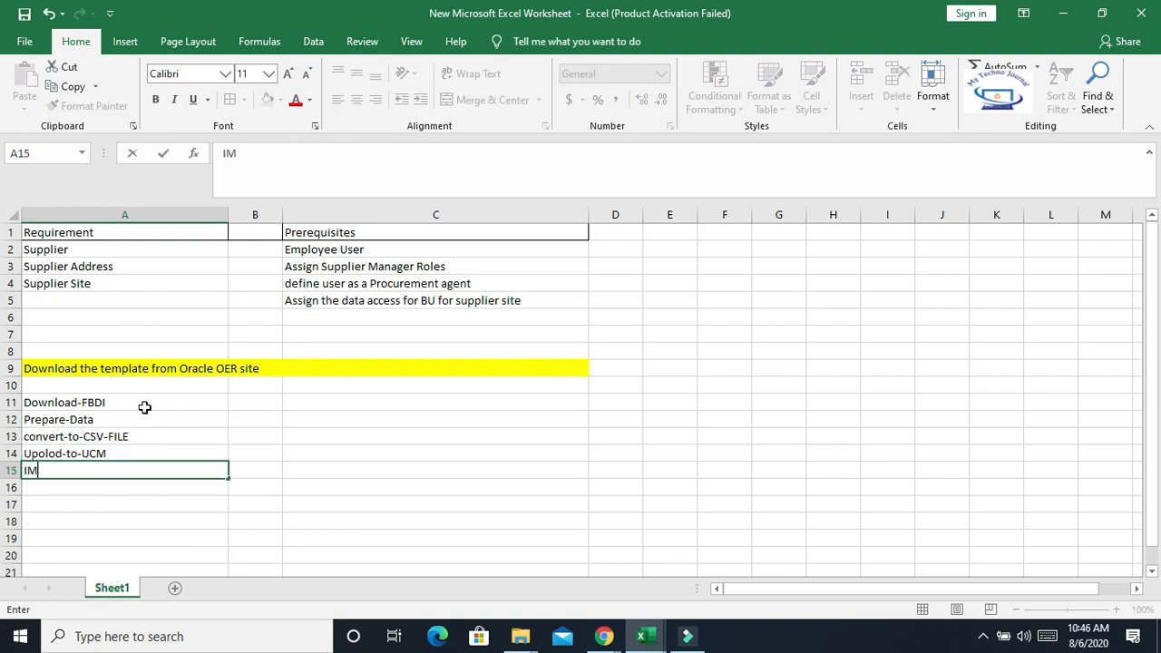
{"action": "type", "text": "PORT-TO-INTERFACE"}
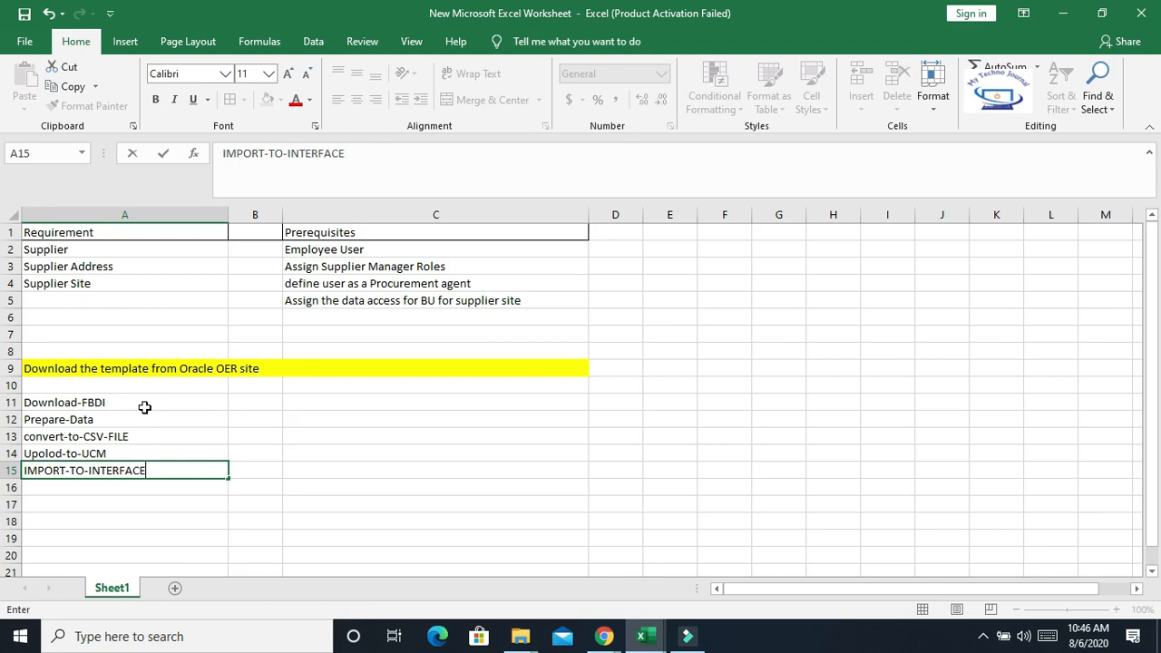
{"action": "key", "text": "Return"}
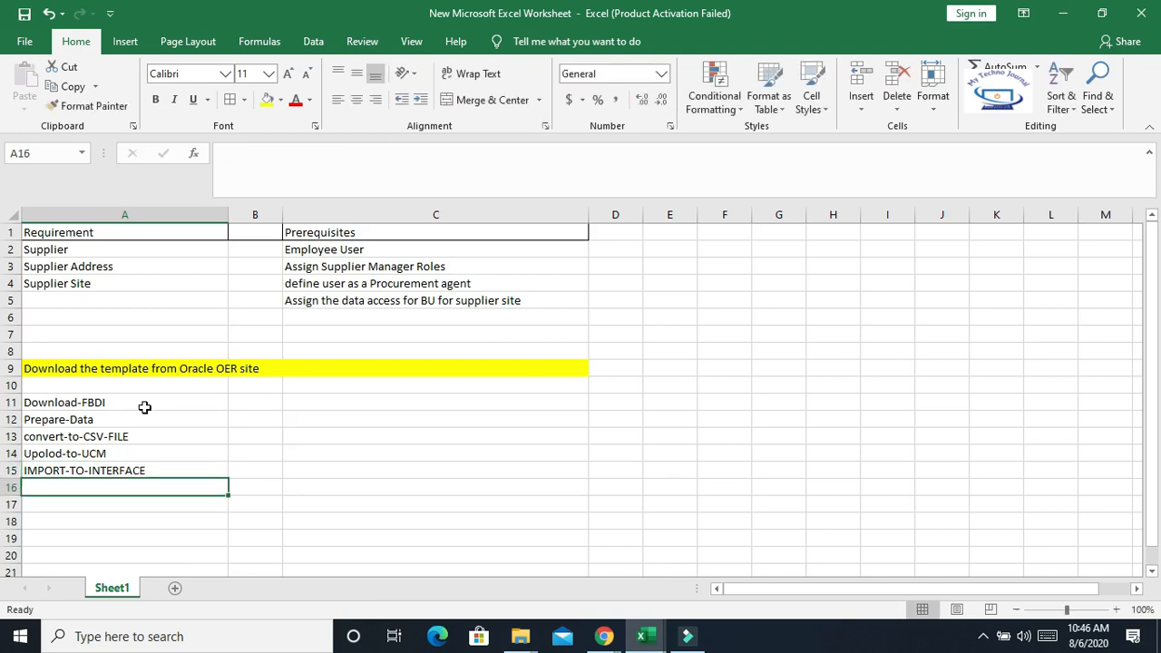
Enter moveto -base-table in cell A16
{"action": "type", "text": "I"}
{"action": "key", "text": "BackSpace"}
{"action": "key", "text": "BackSpace"}
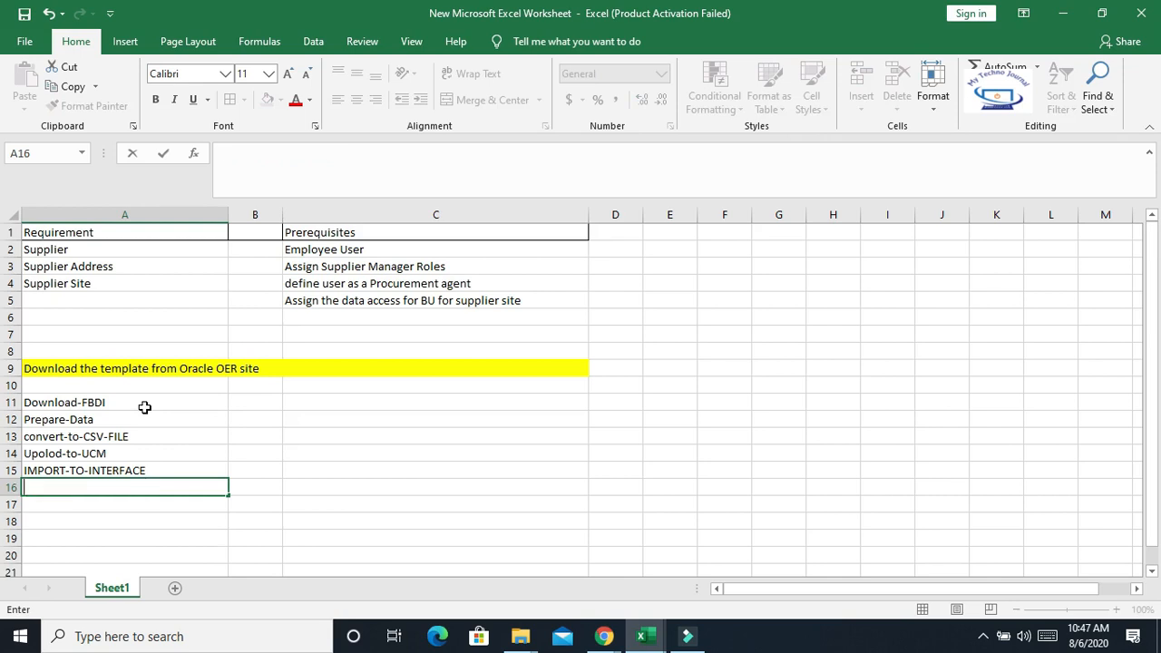
{"action": "type", "text": "moveto -"}
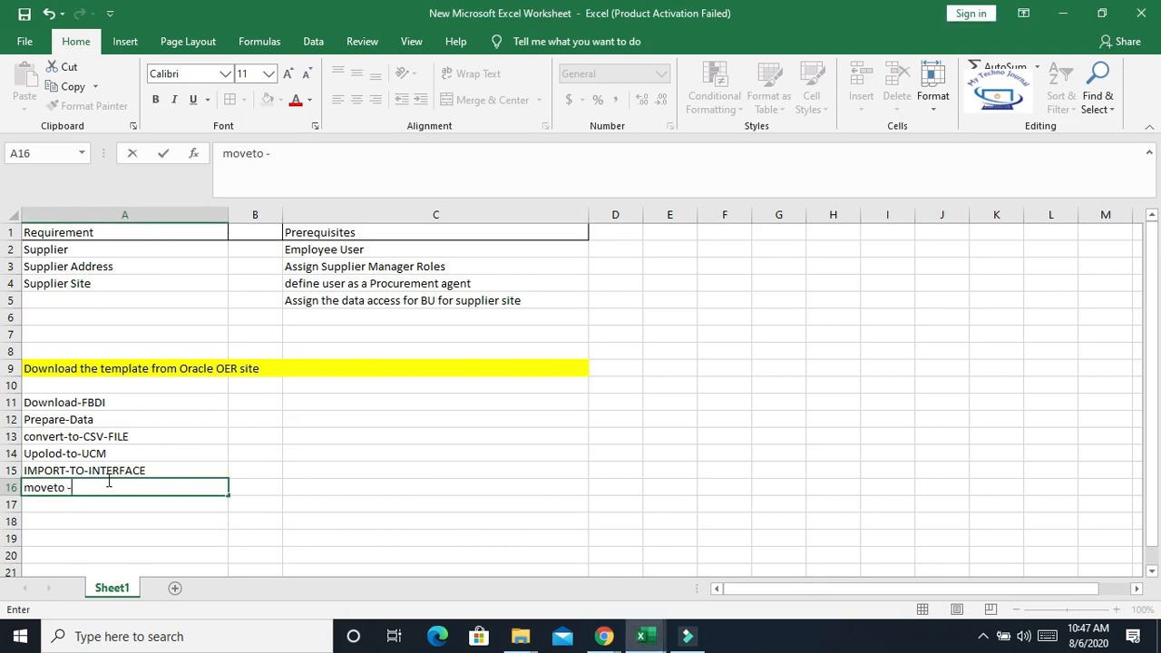
{"action": "type", "text": "base-table"}
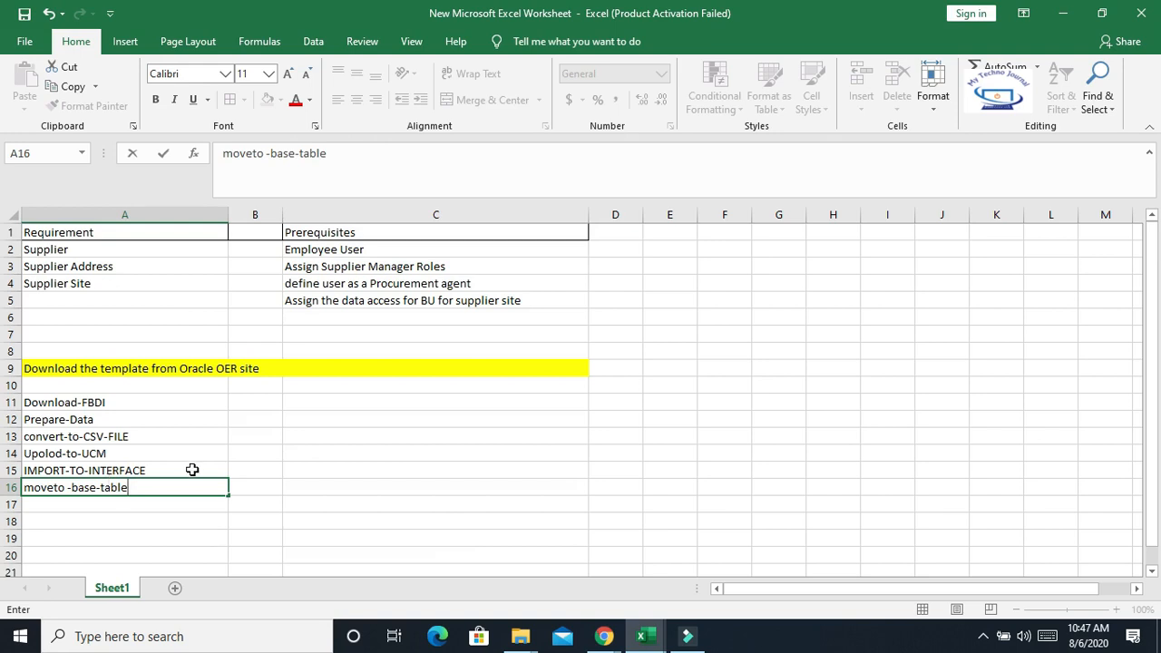
{"action": "left_click", "coordinate": [263, 467]}
Review the listed process steps in cells A11 to A16 one by one
{"action": "left_click", "coordinate": [85, 403]}
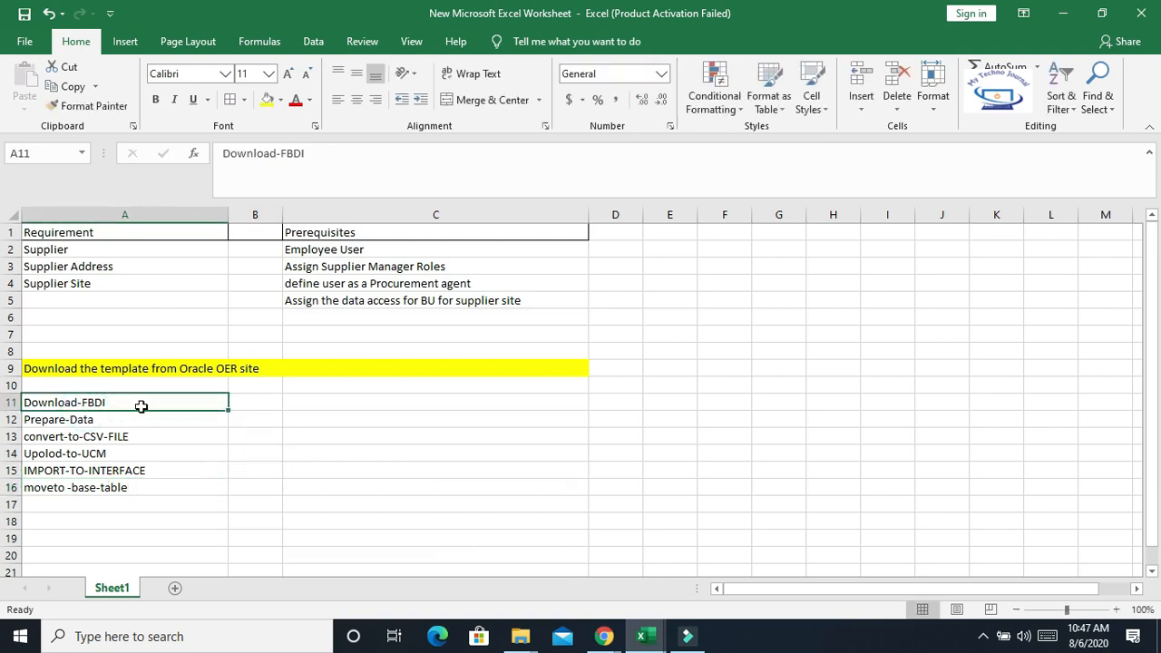
{"action": "left_click", "coordinate": [79, 418]}
{"action": "left_click", "coordinate": [84, 438]}
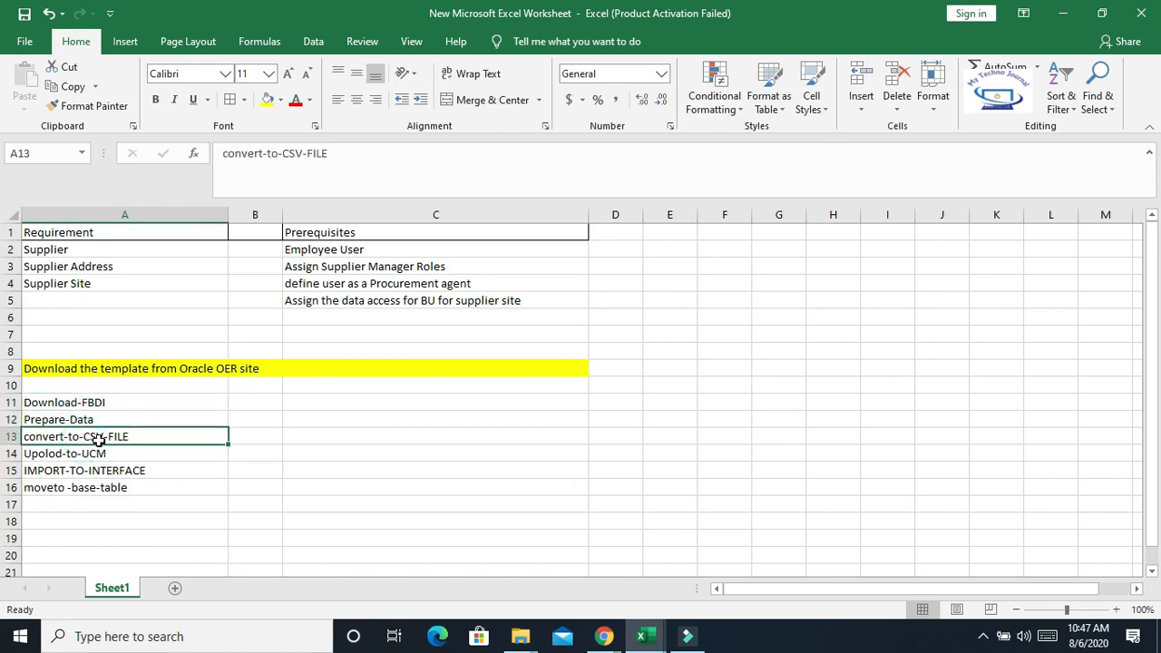
{"action": "left_click", "coordinate": [136, 436]}
{"action": "left_click", "coordinate": [123, 454]}
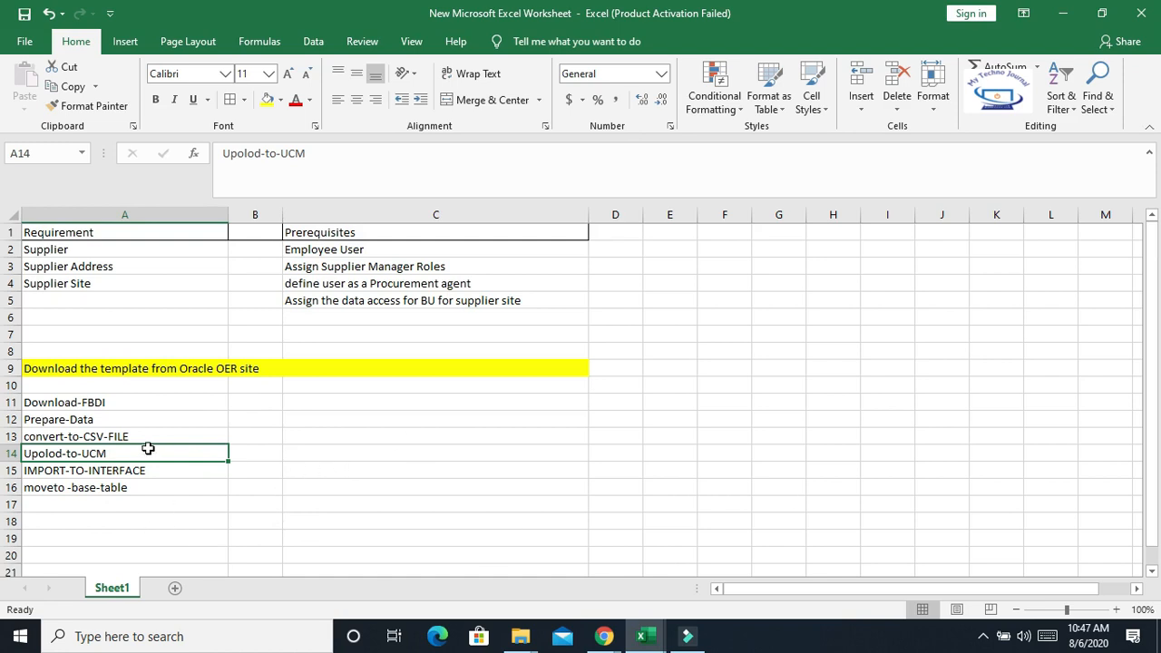
{"action": "left_click", "coordinate": [106, 456]}
{"action": "left_click", "coordinate": [243, 454]}
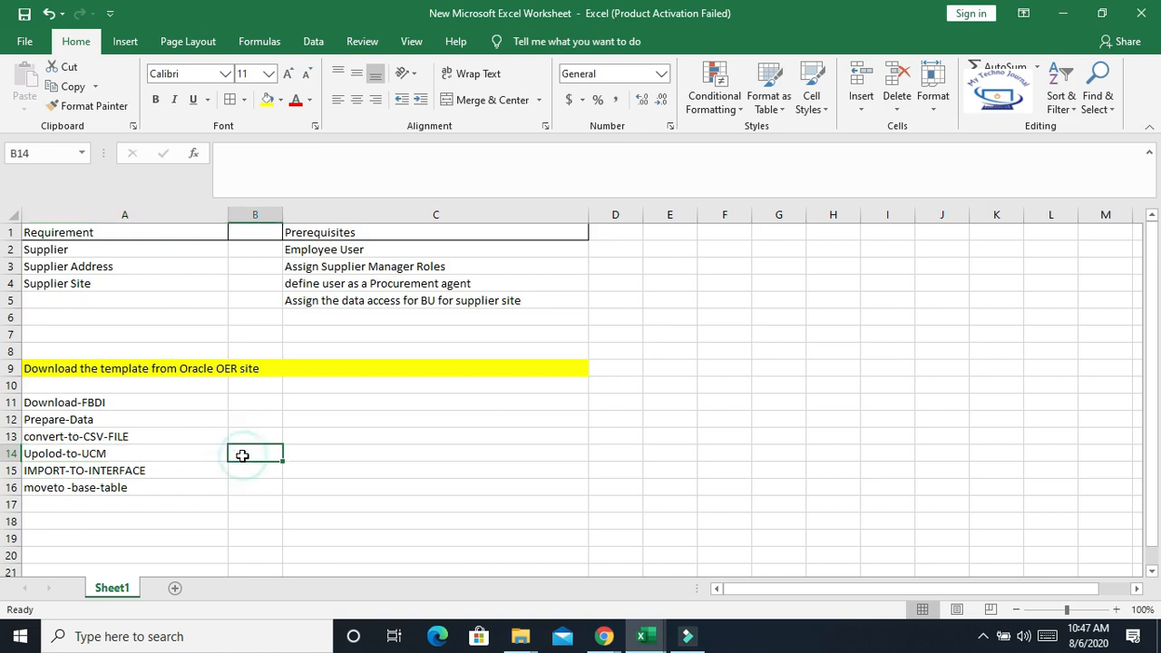
{"action": "left_click", "coordinate": [67, 454]}
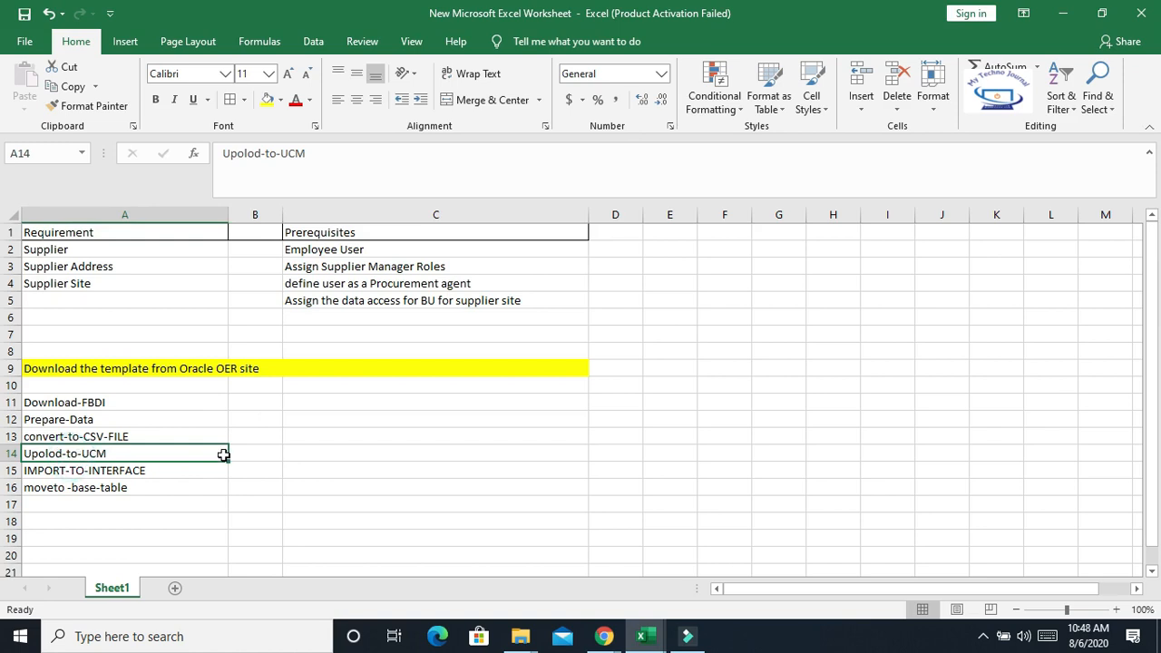
{"action": "left_click", "coordinate": [156, 456]}
Switch to the browser, open the Oracle home in a new tab, and open File Import and Export from the Tools navigator
{"action": "mouse_move", "coordinate": [606, 639]}
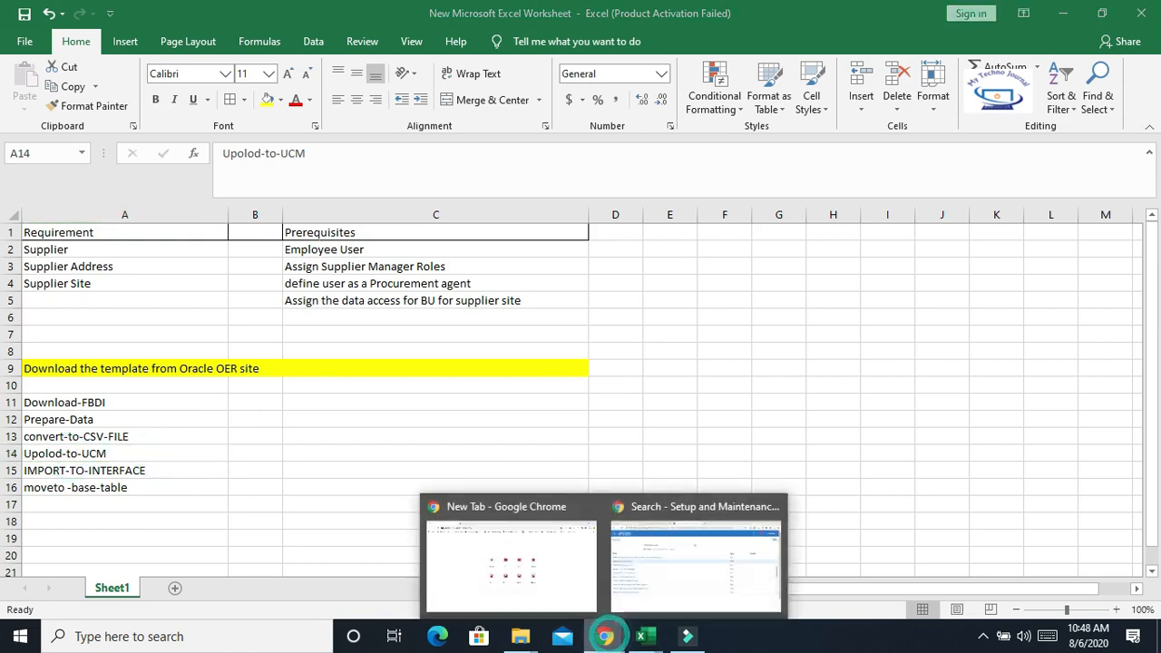
{"action": "left_click", "coordinate": [716, 553]}
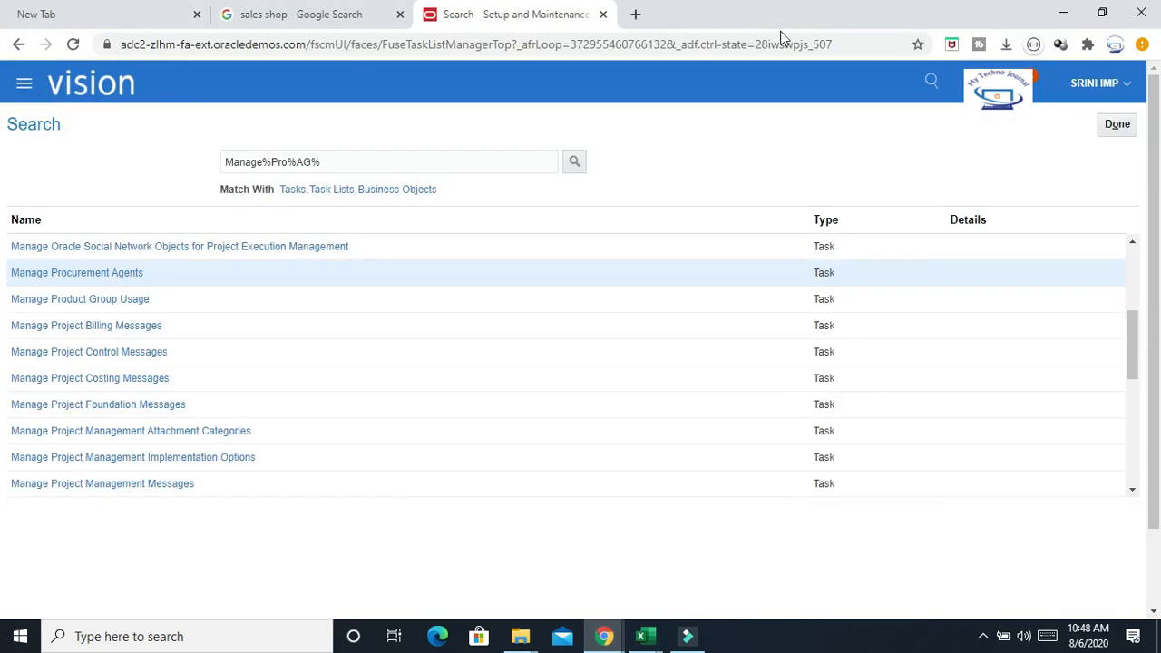
{"action": "right_click", "coordinate": [993, 91]}
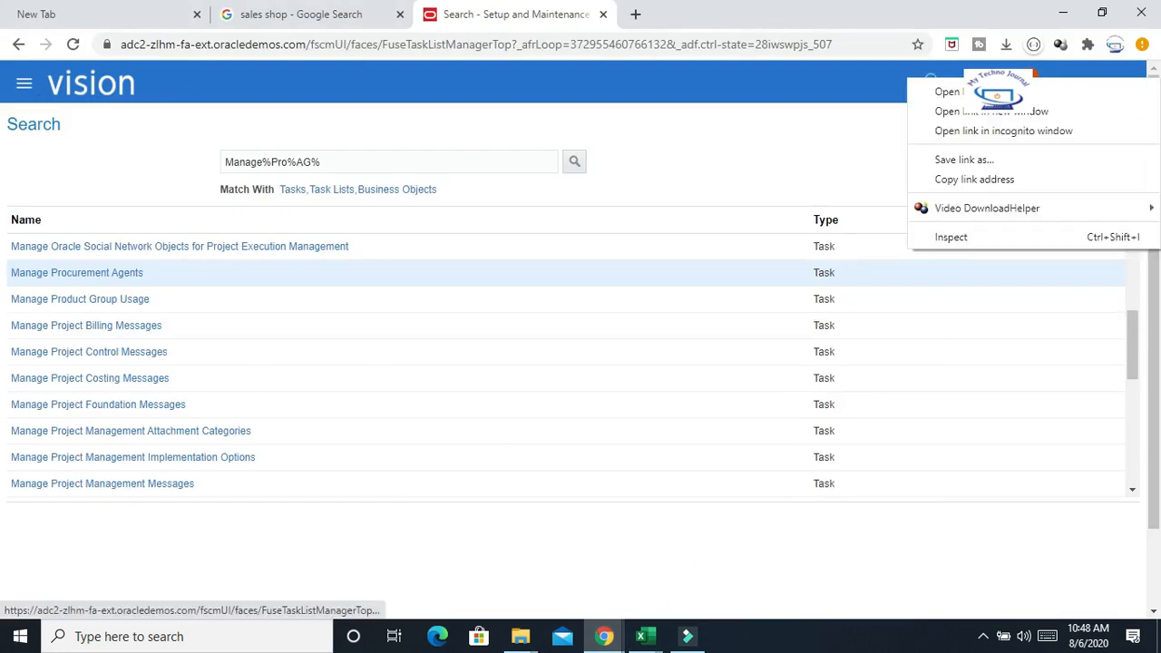
{"action": "left_click", "coordinate": [992, 91]}
{"action": "left_click", "coordinate": [669, 16]}
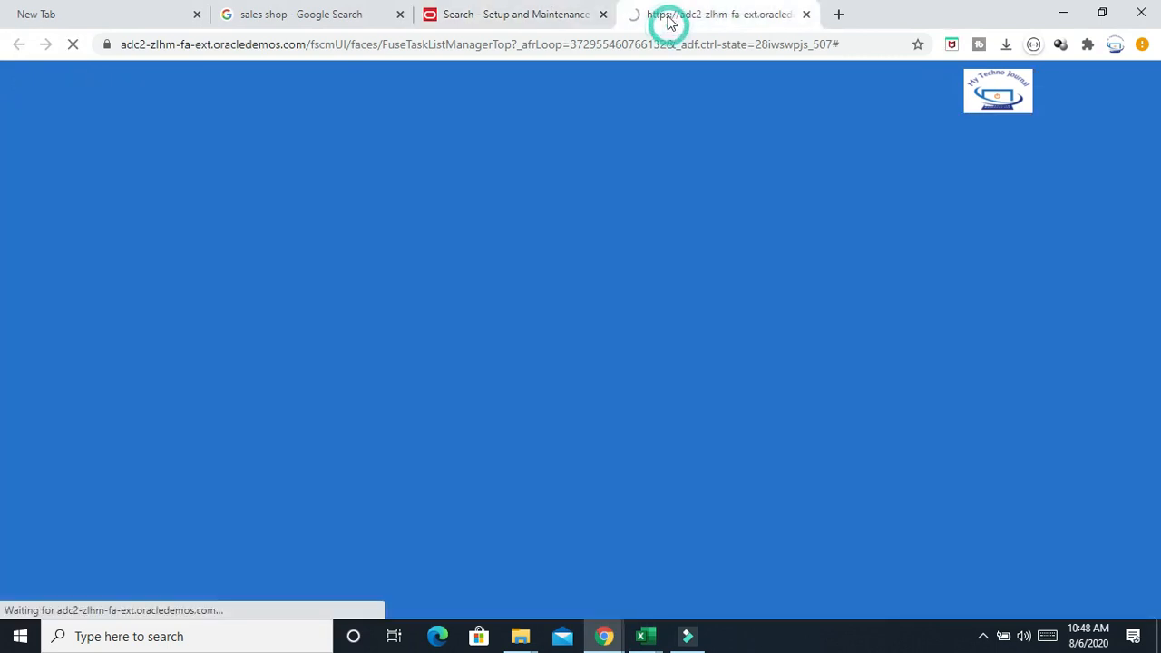
{"action": "left_click", "coordinate": [522, 16]}
{"action": "left_click", "coordinate": [731, 17]}
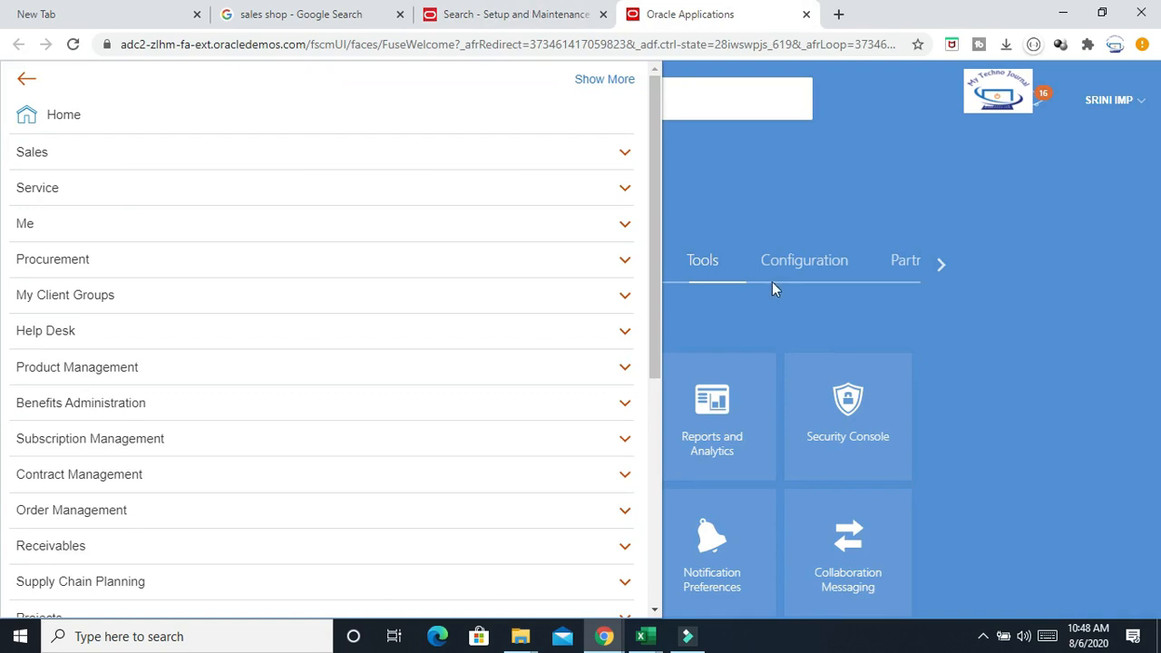
{"action": "left_click_drag", "start_coordinate": [655, 289], "coordinate": [708, 529]}
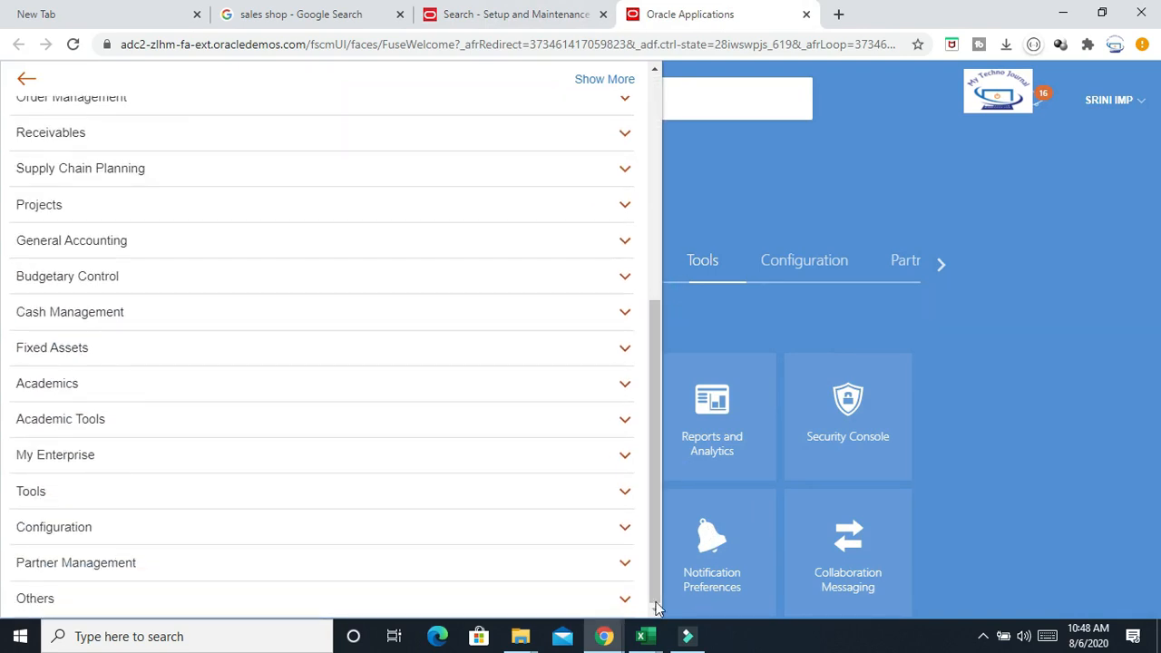
{"action": "left_click", "coordinate": [72, 493]}
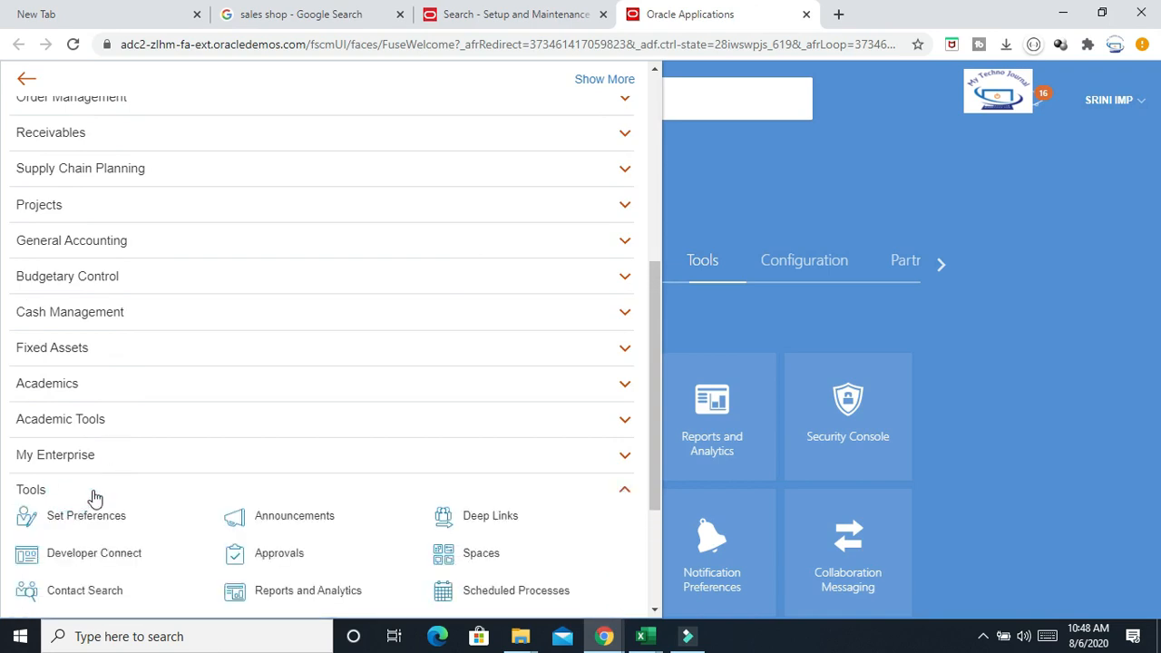
{"action": "left_click", "coordinate": [520, 519]}
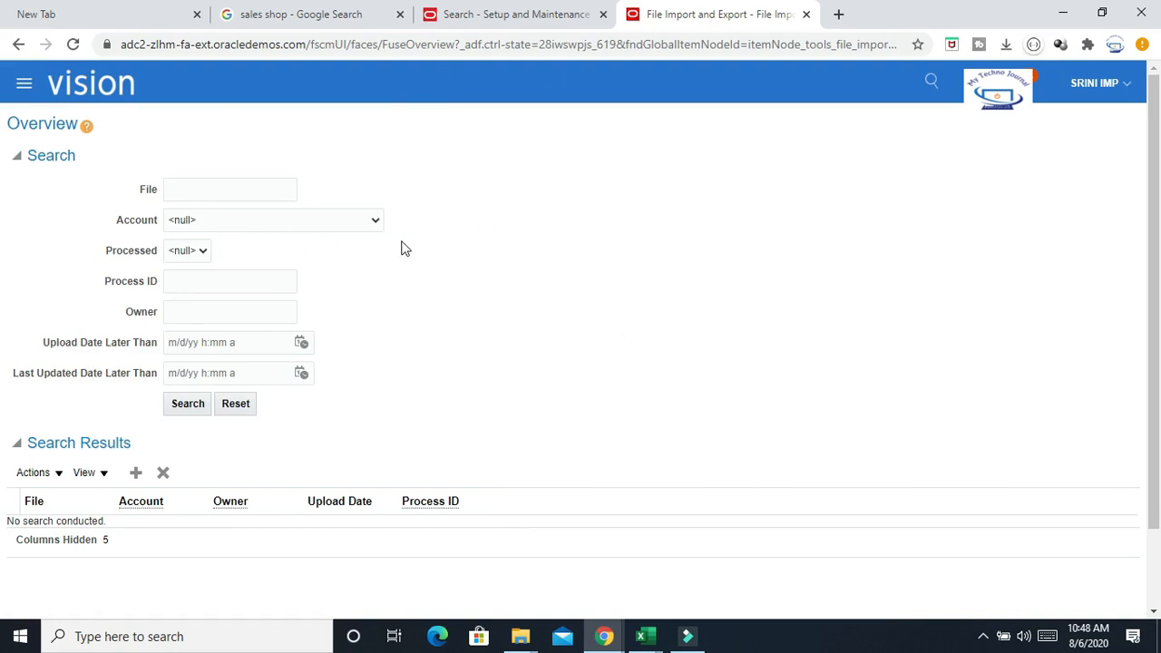
Start a new file upload and choose PozSuppliersInt.zip from the Desktop folder
{"action": "left_click", "coordinate": [135, 473]}
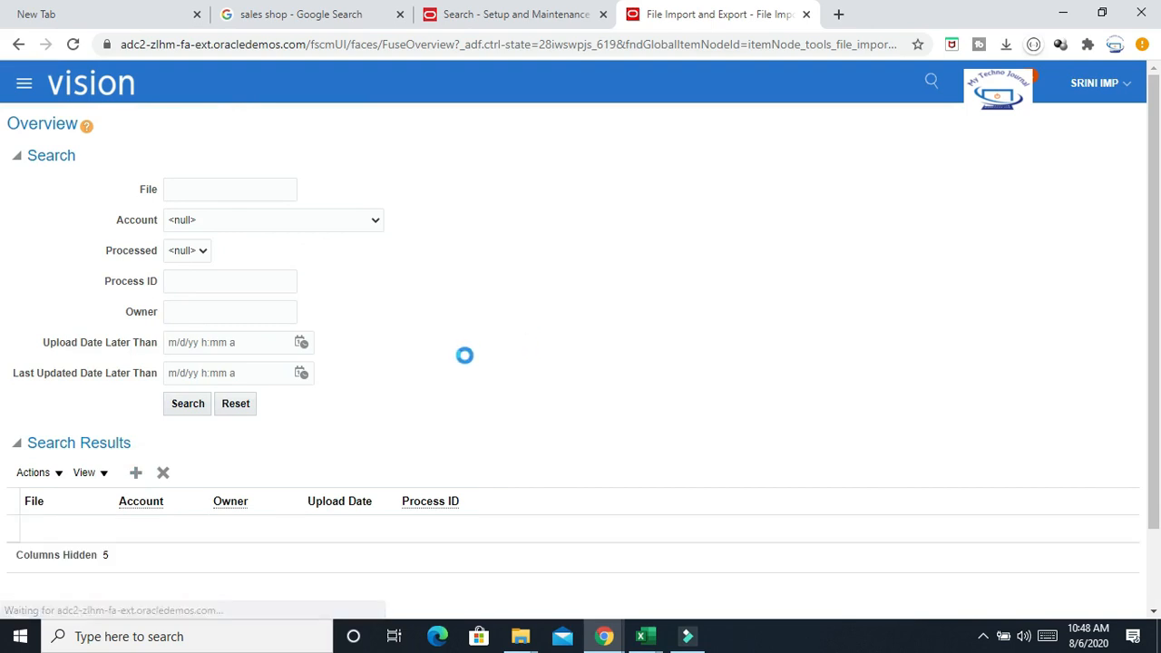
{"action": "left_click", "coordinate": [135, 472]}
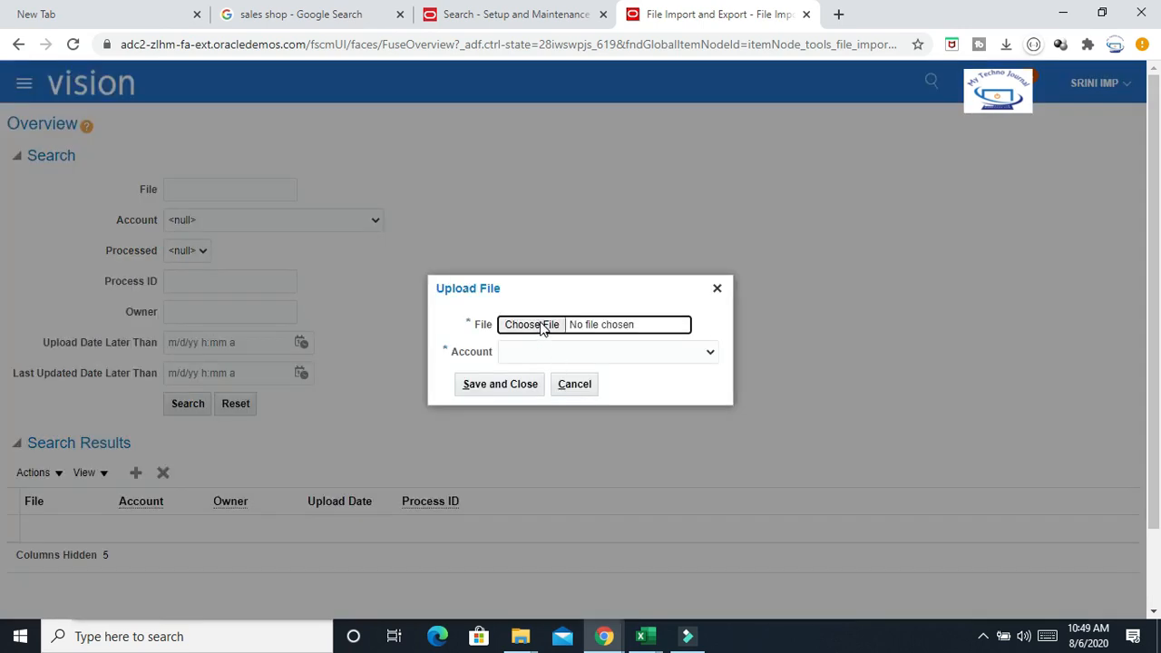
{"action": "left_click", "coordinate": [541, 324]}
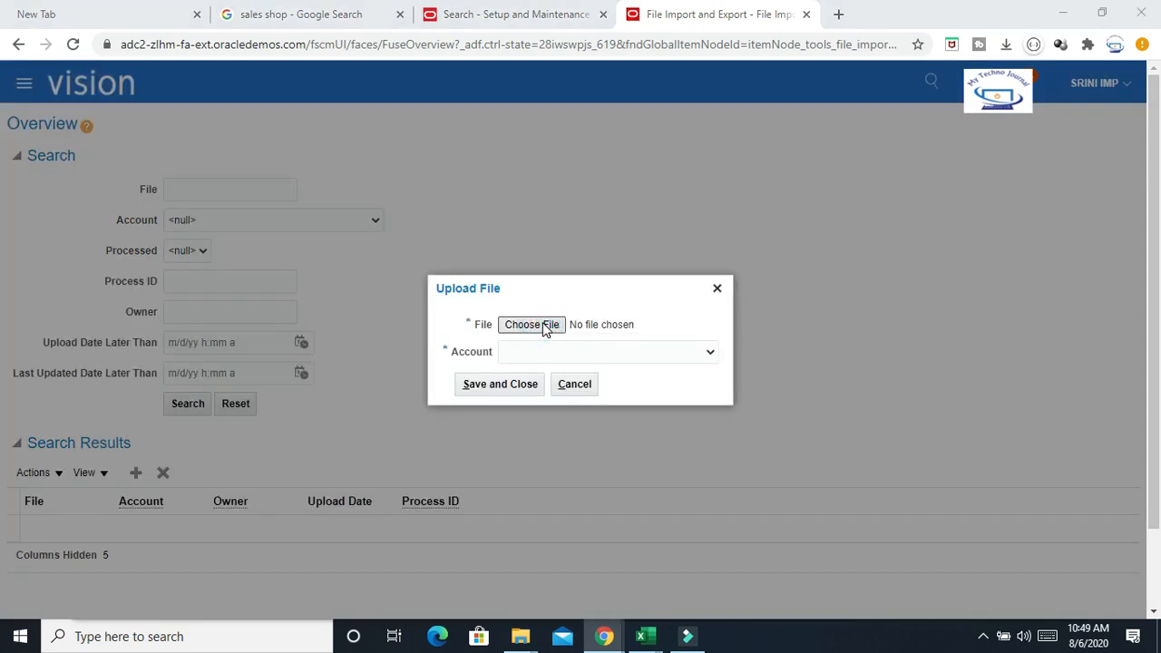
{"action": "left_click", "coordinate": [109, 213]}
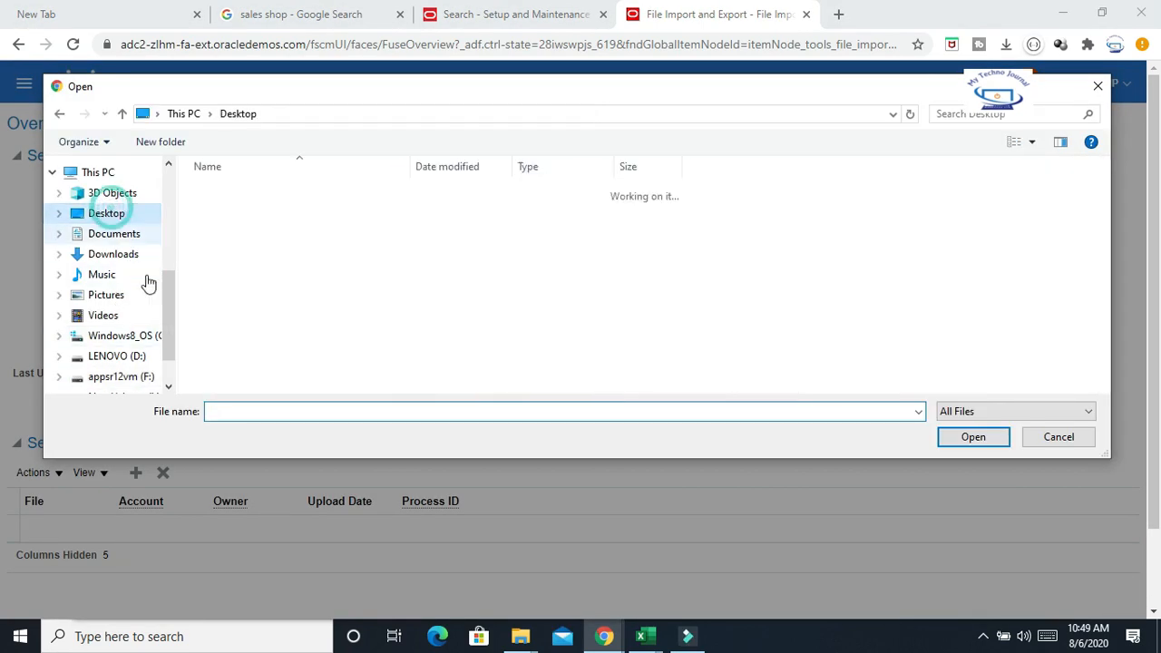
{"action": "left_click", "coordinate": [326, 411]}
{"action": "type", "text": "po"}
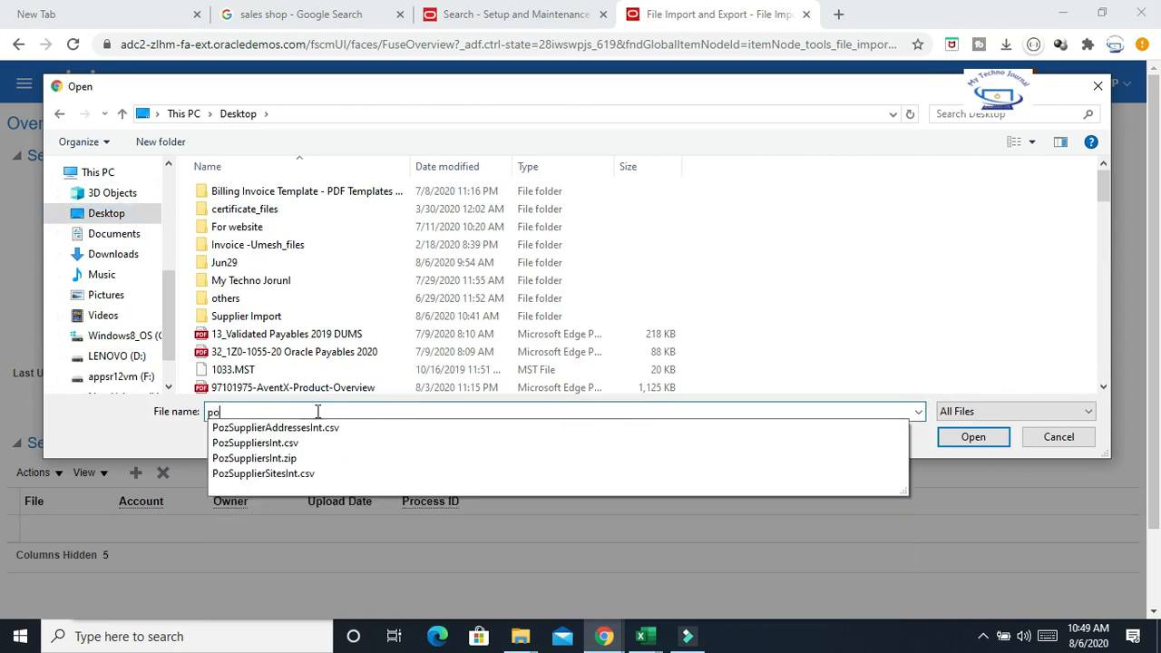
{"action": "left_click", "coordinate": [279, 459]}
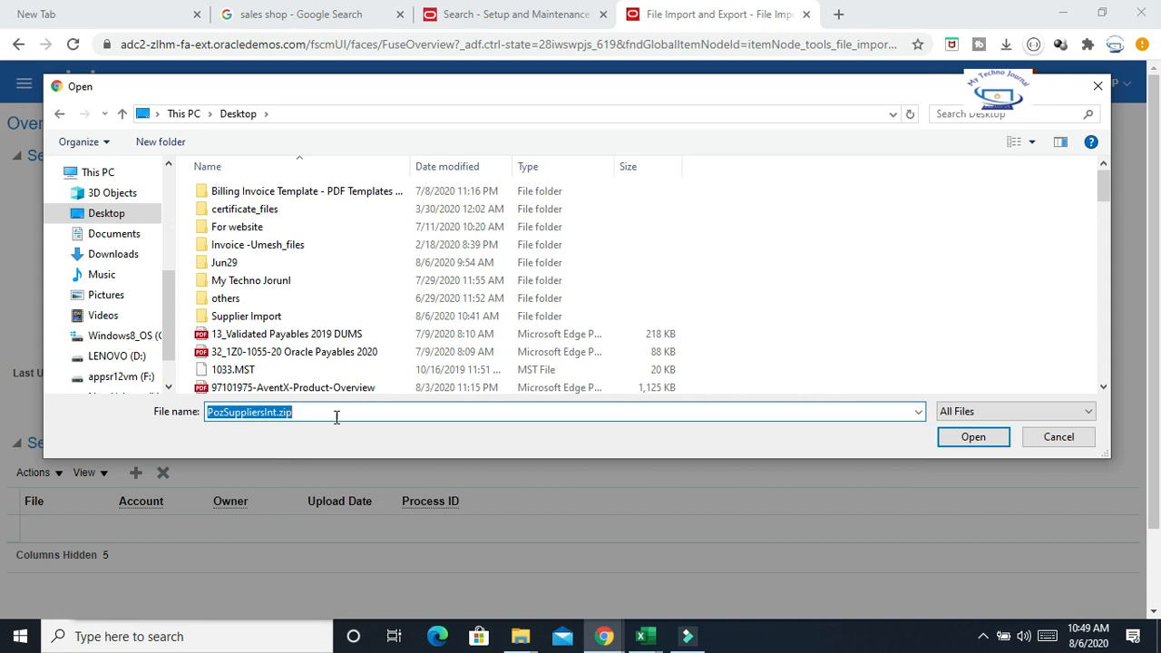
{"action": "left_click", "coordinate": [973, 435]}
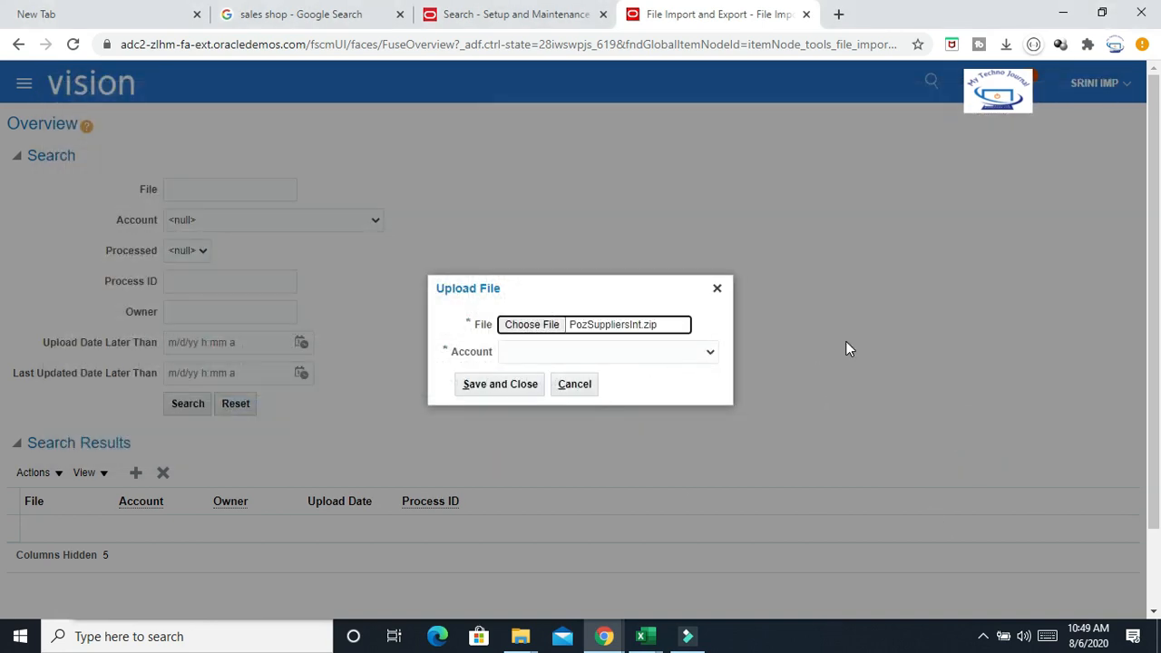
Set the upload account to prc/supplier/import and save the uploaded file
{"action": "left_click", "coordinate": [513, 384]}
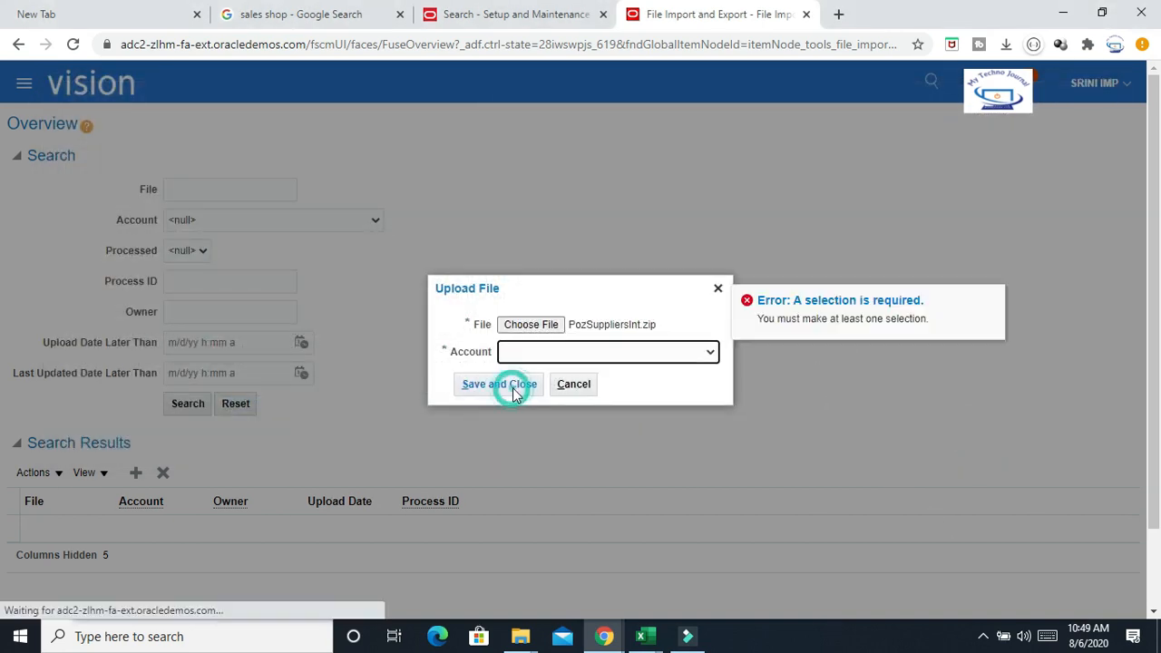
{"action": "left_click", "coordinate": [710, 352]}
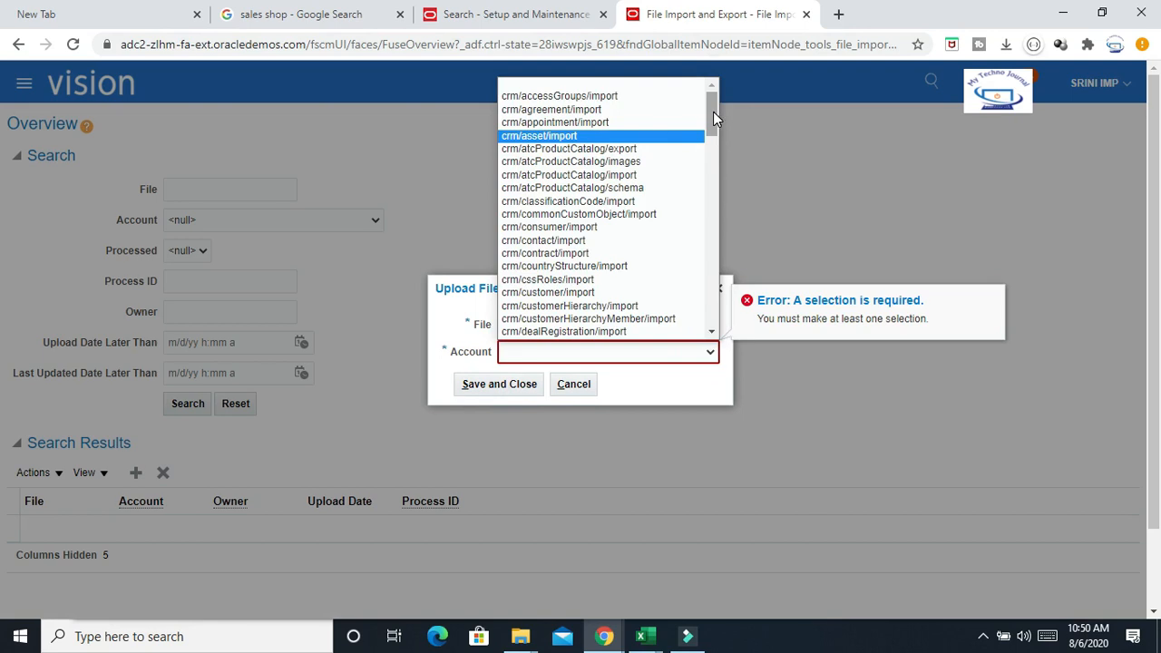
{"action": "left_click_drag", "start_coordinate": [715, 111], "coordinate": [714, 167]}
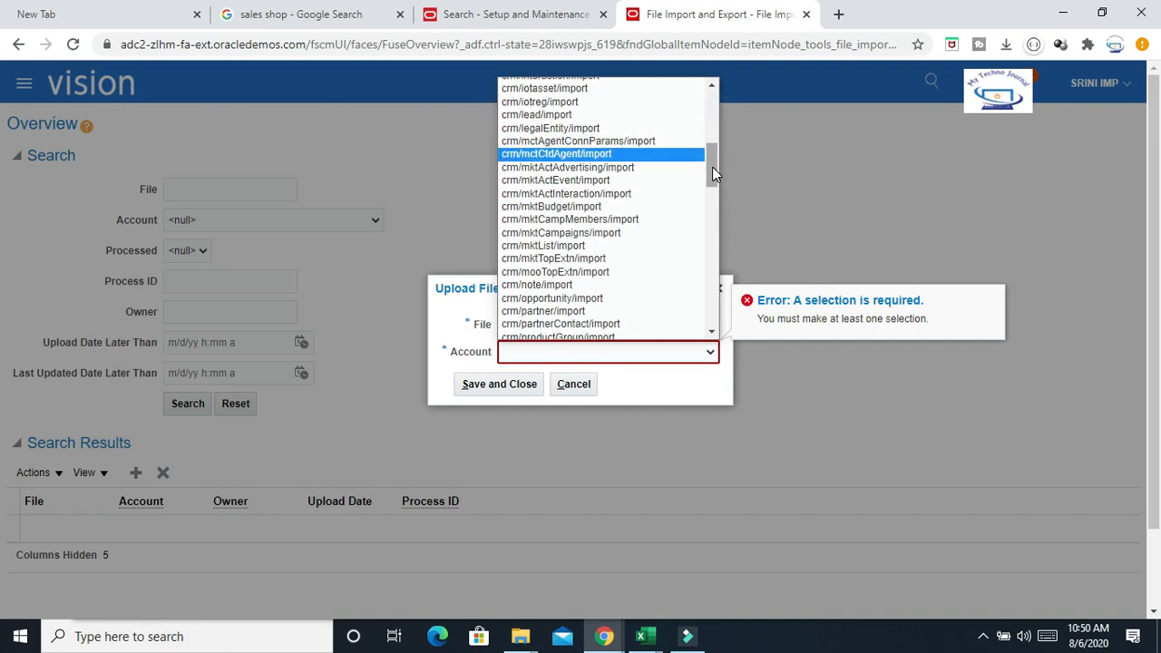
{"action": "left_click_drag", "start_coordinate": [711, 174], "coordinate": [707, 313]}
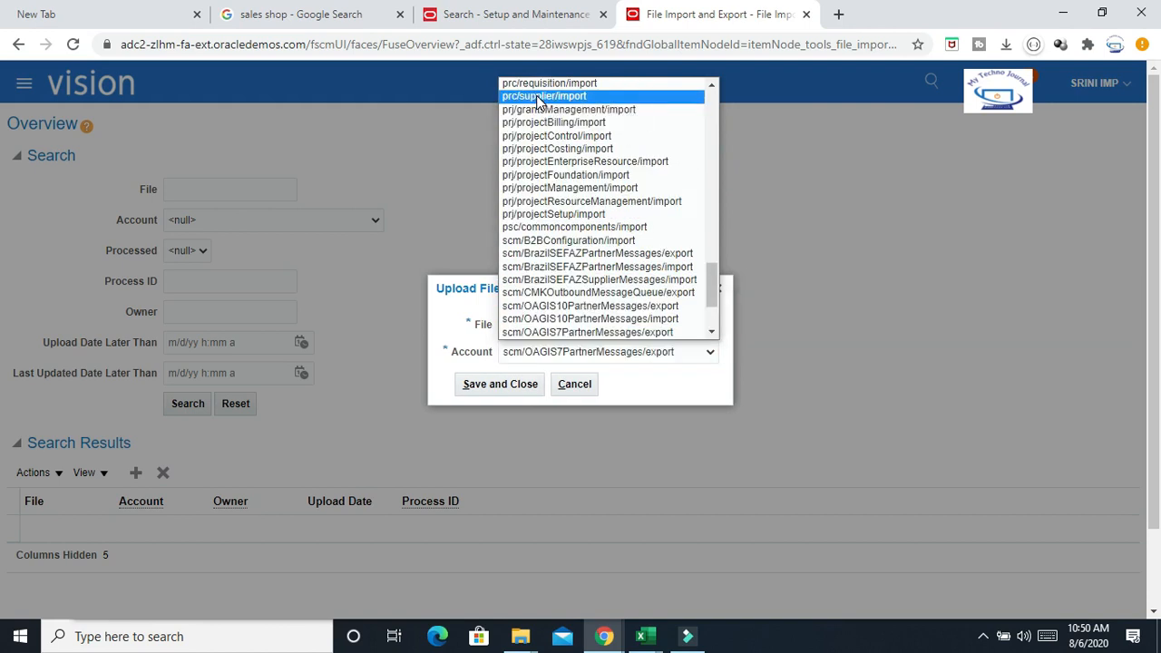
{"action": "left_click", "coordinate": [543, 96]}
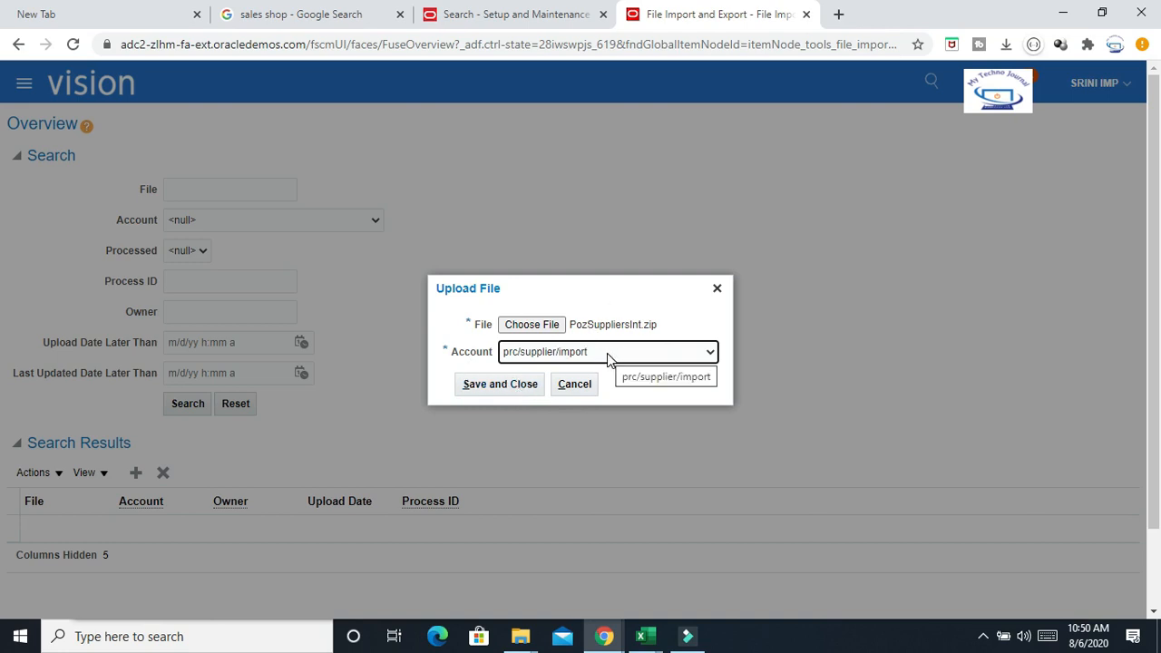
{"action": "left_click", "coordinate": [491, 390]}
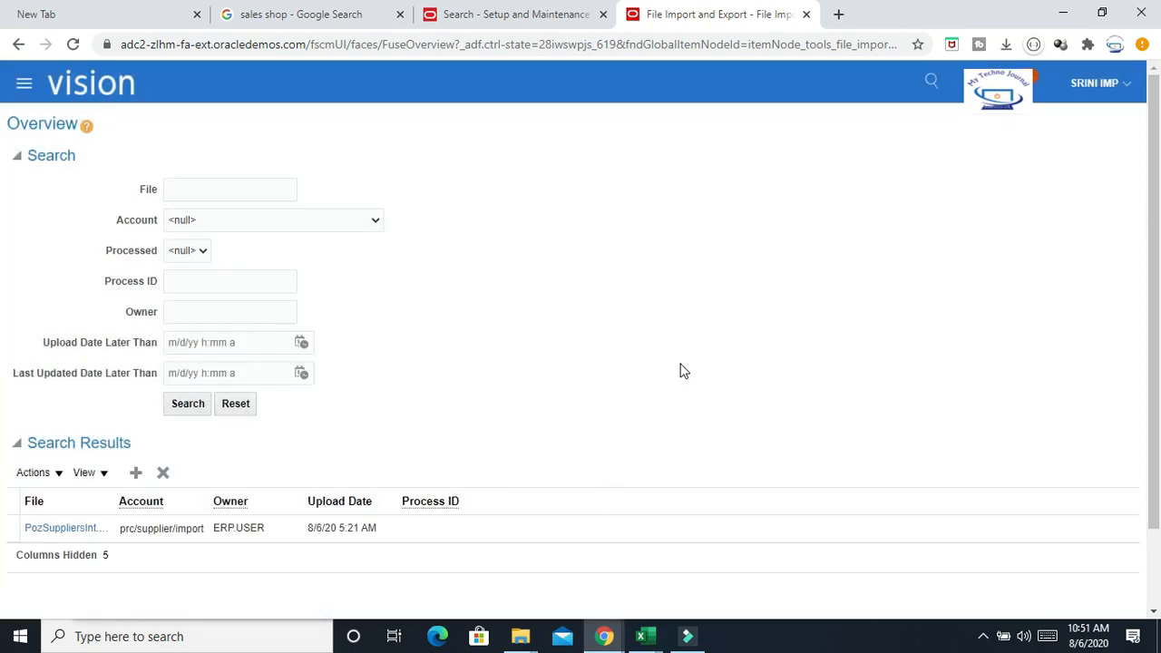
Examine the uploaded file entry in the search results
{"action": "scroll", "coordinate": [683, 371], "scroll_direction": "down", "scroll_amount": 2}
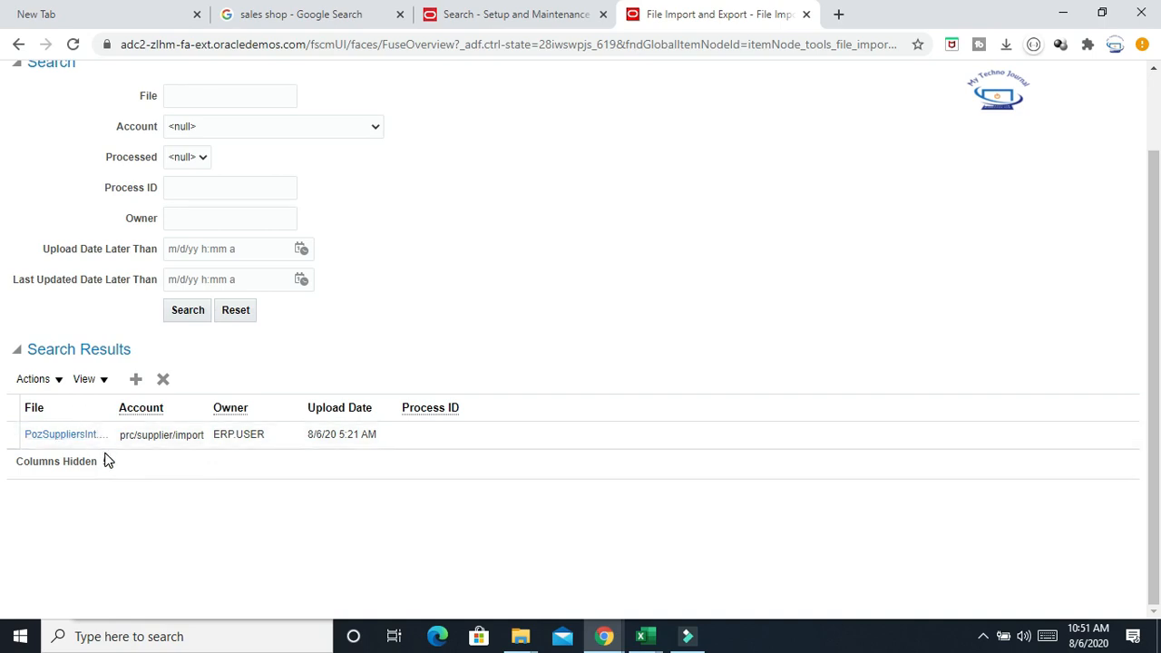
{"action": "scroll", "coordinate": [943, 247], "scroll_direction": "up", "scroll_amount": 2}
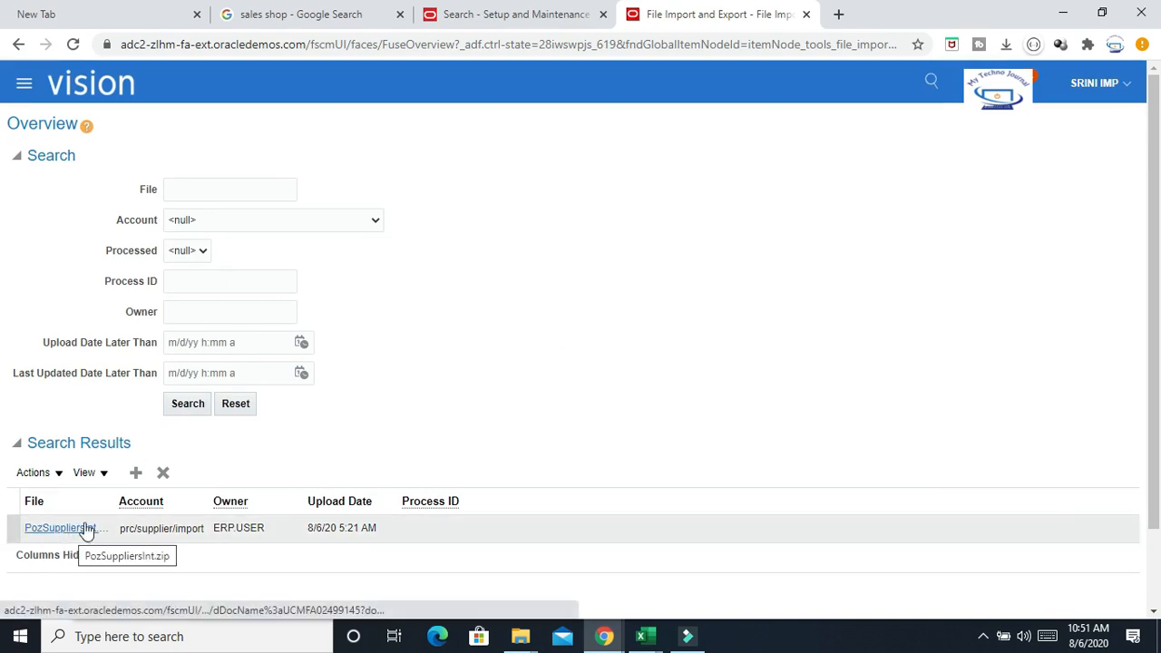
{"action": "scroll", "coordinate": [544, 344], "scroll_direction": "down", "scroll_amount": 1}
{"action": "scroll", "coordinate": [542, 347], "scroll_direction": "up", "scroll_amount": 1}
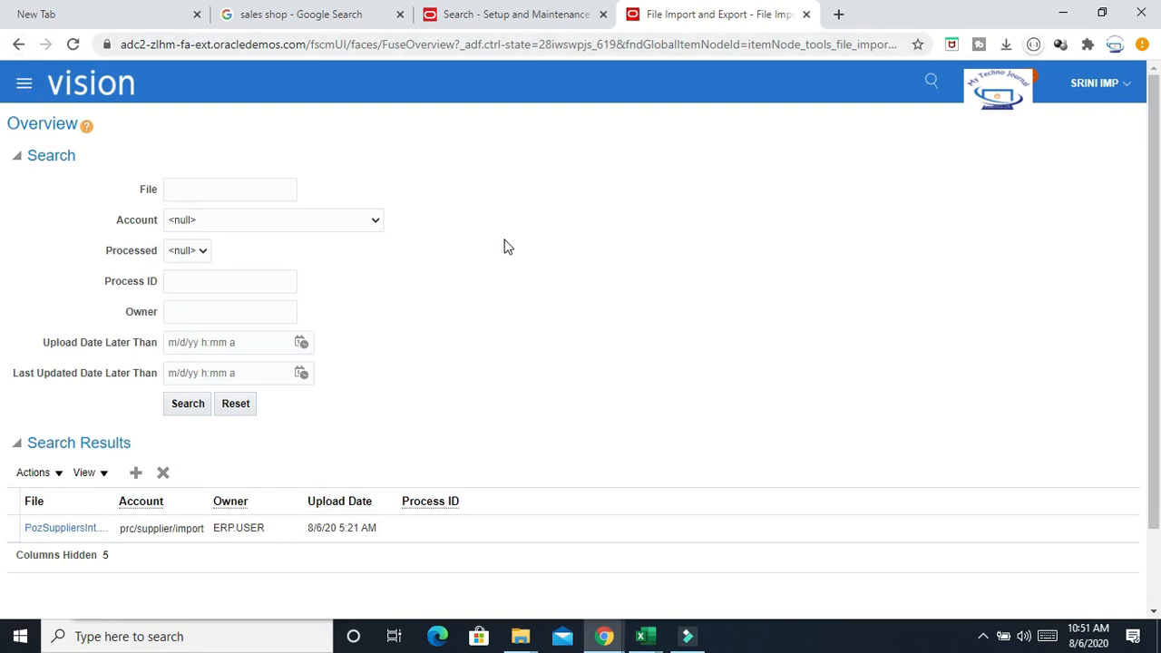
Open Scheduled Processes from the Tools section of the navigator
{"action": "left_click", "coordinate": [25, 88]}
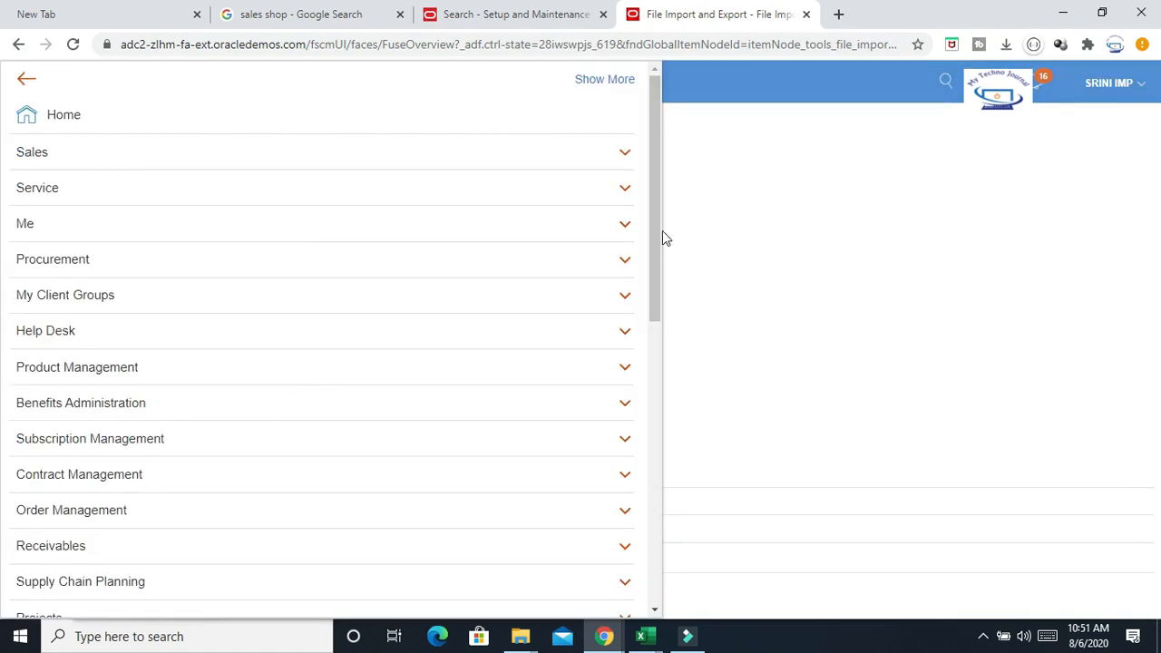
{"action": "left_click_drag", "start_coordinate": [656, 252], "coordinate": [659, 500]}
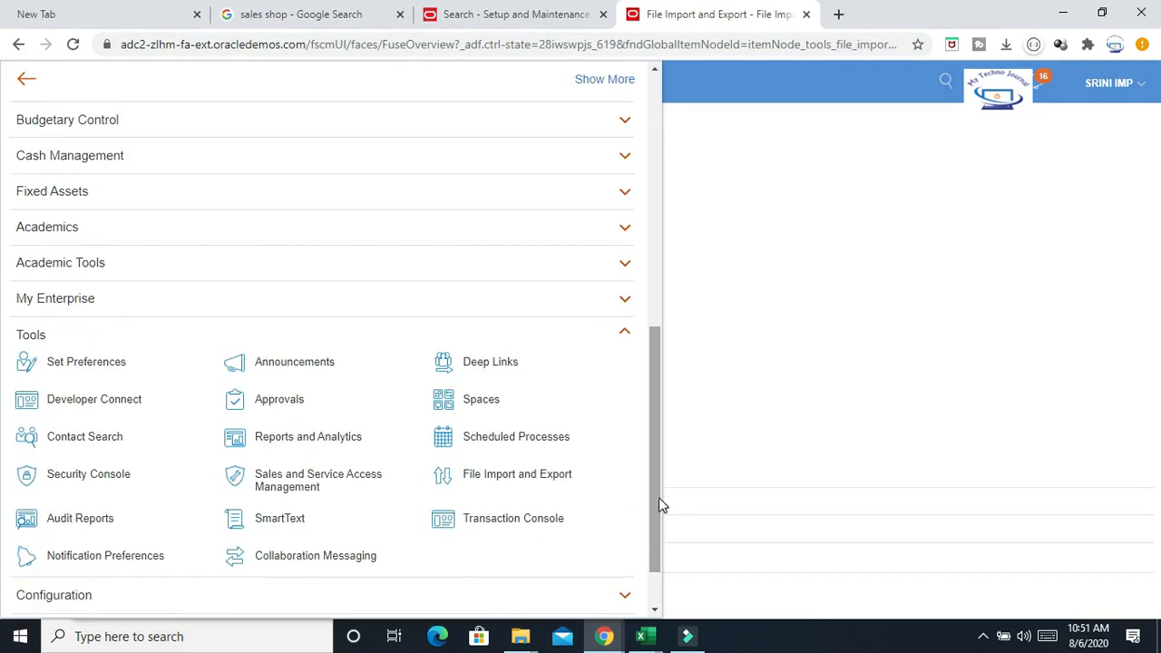
{"action": "left_click", "coordinate": [532, 438]}
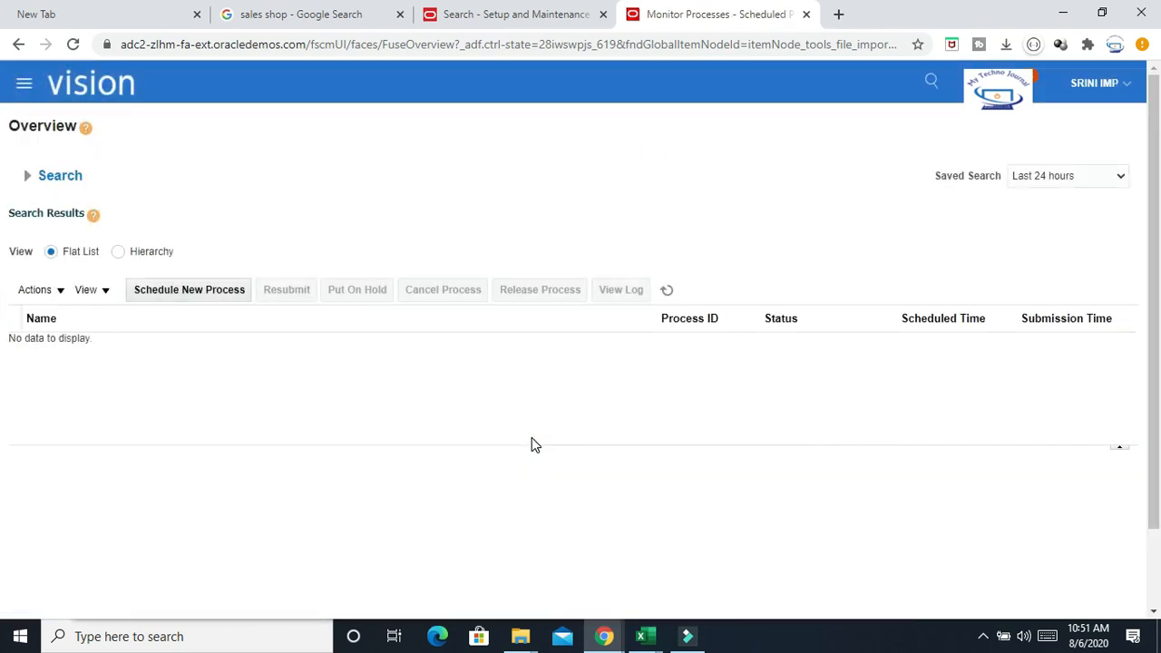
Schedule a new job by searching %Load%Interface% and selecting Load Interface File for Import
{"action": "left_click", "coordinate": [173, 289]}
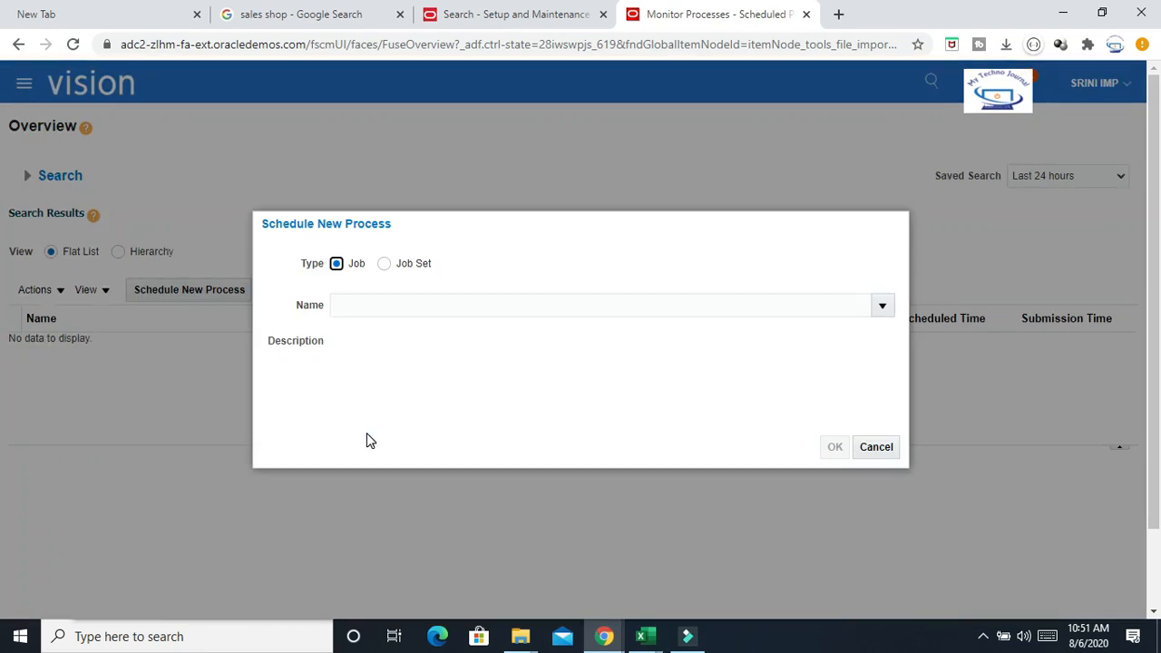
{"action": "left_click", "coordinate": [379, 305]}
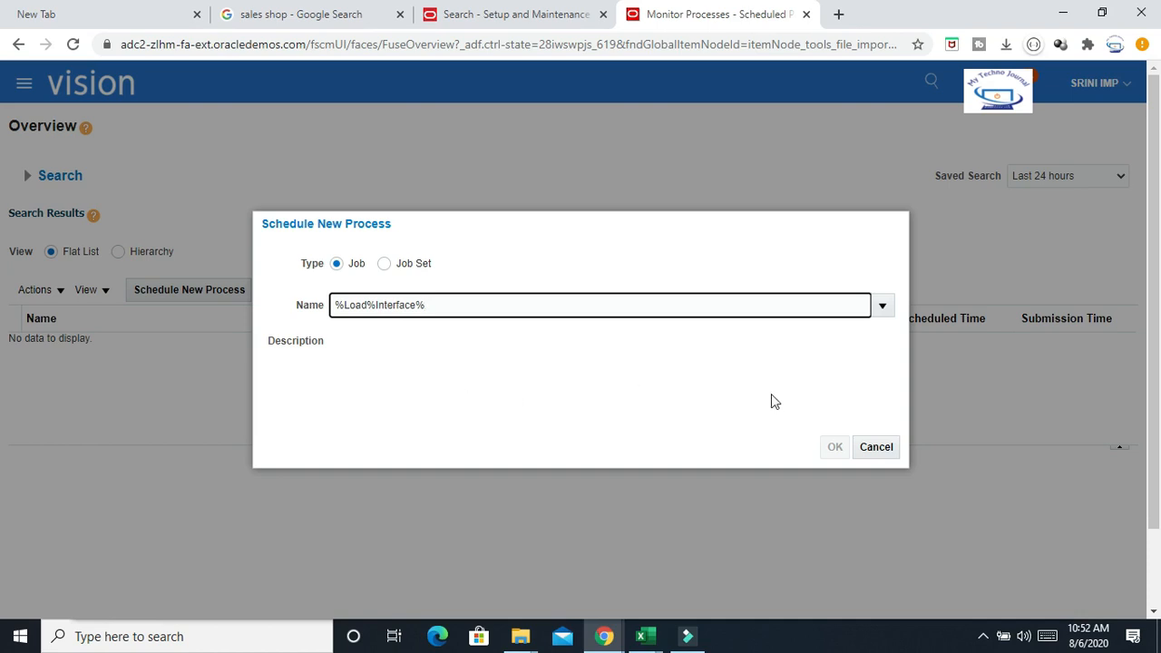
{"action": "key", "text": "Tab"}
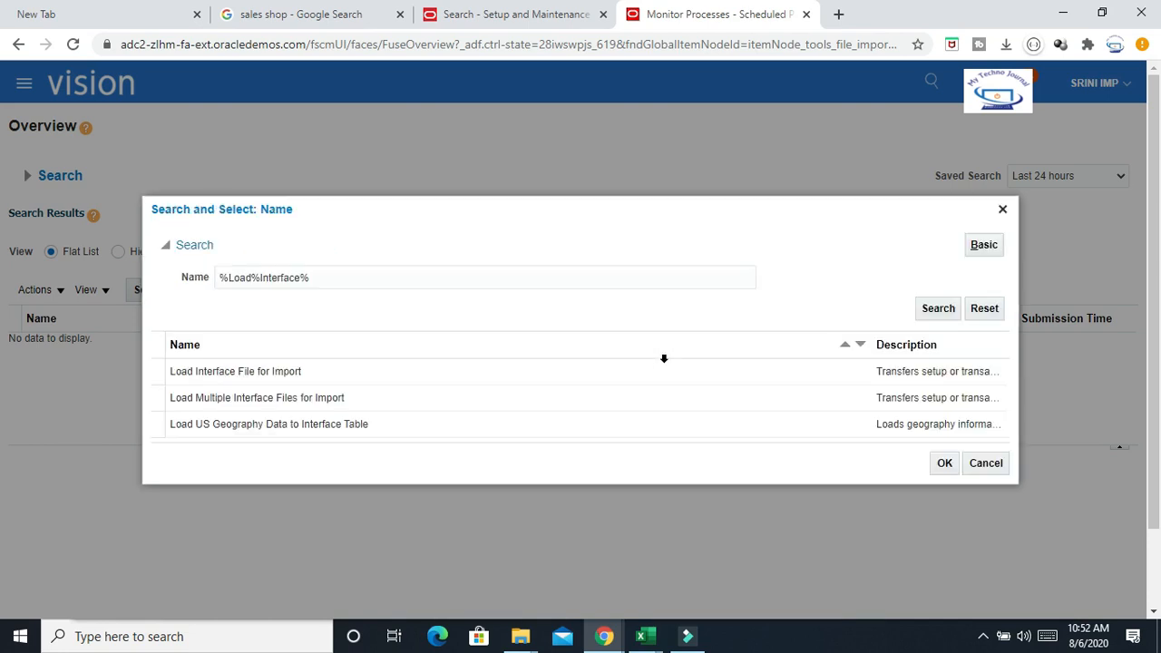
{"action": "left_click", "coordinate": [261, 370]}
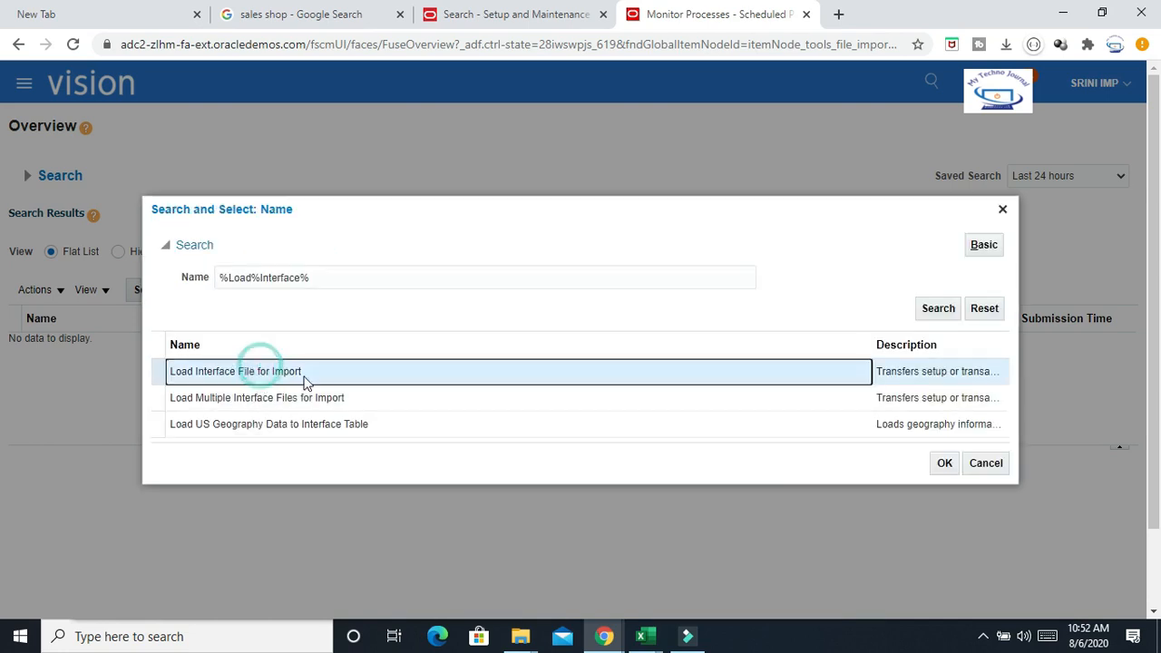
{"action": "left_click", "coordinate": [940, 464]}
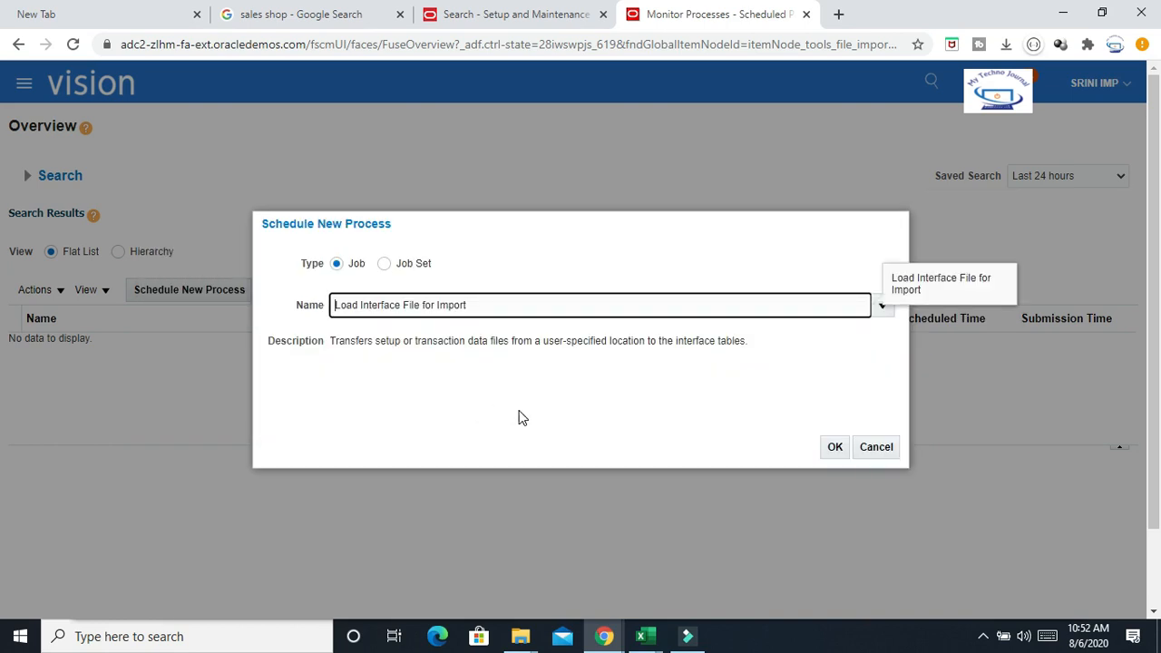
{"action": "left_click", "coordinate": [832, 447]}
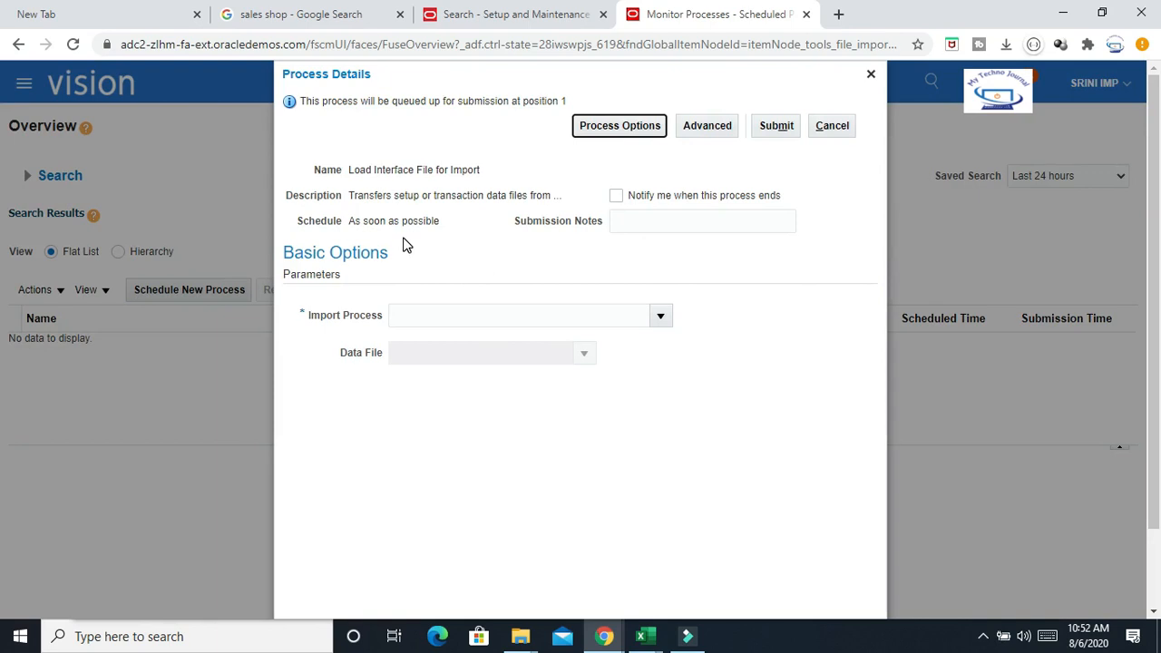
Open the Import Process search and search for %Sup%imp%
{"action": "left_click", "coordinate": [661, 317]}
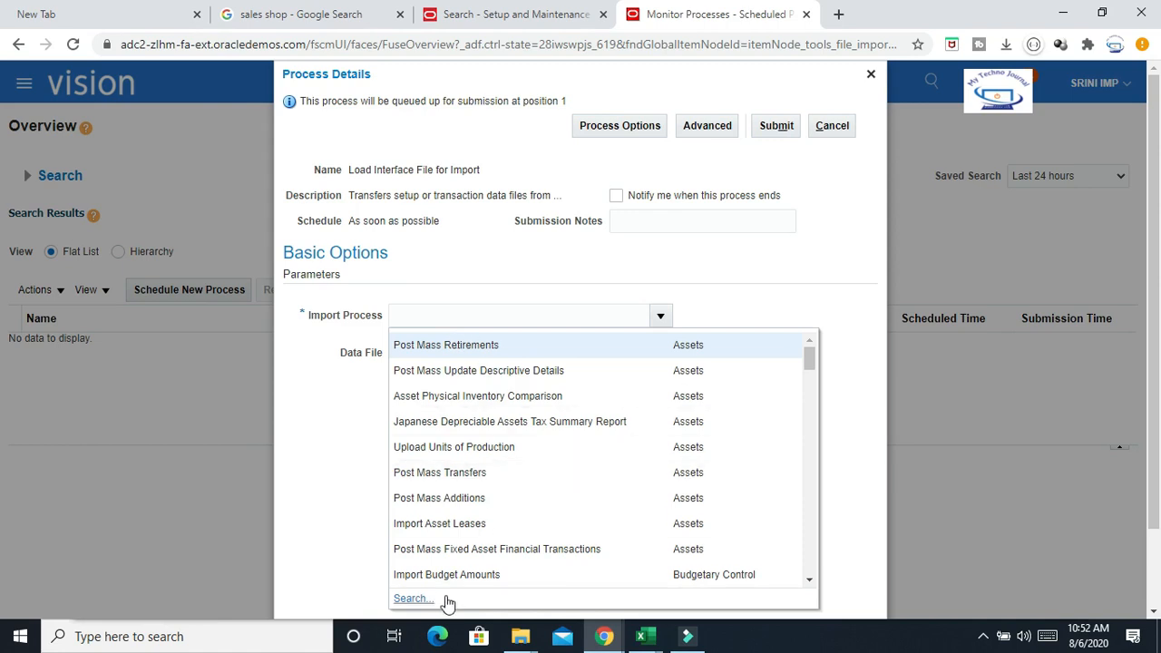
{"action": "left_click", "coordinate": [410, 600]}
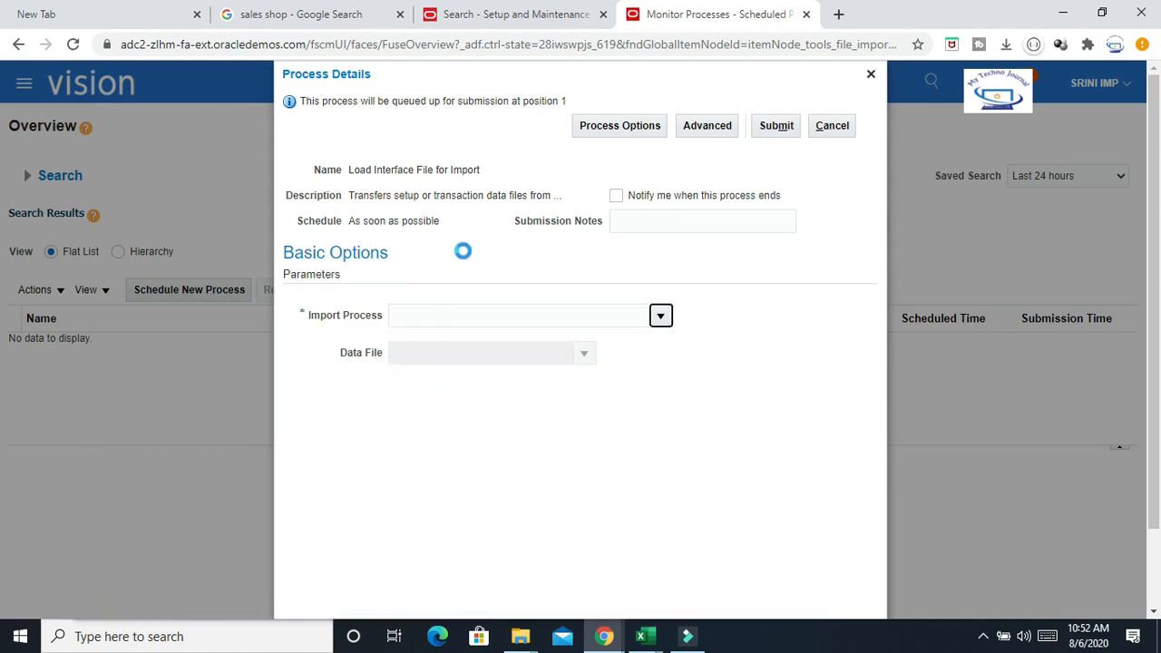
{"action": "left_click", "coordinate": [513, 316]}
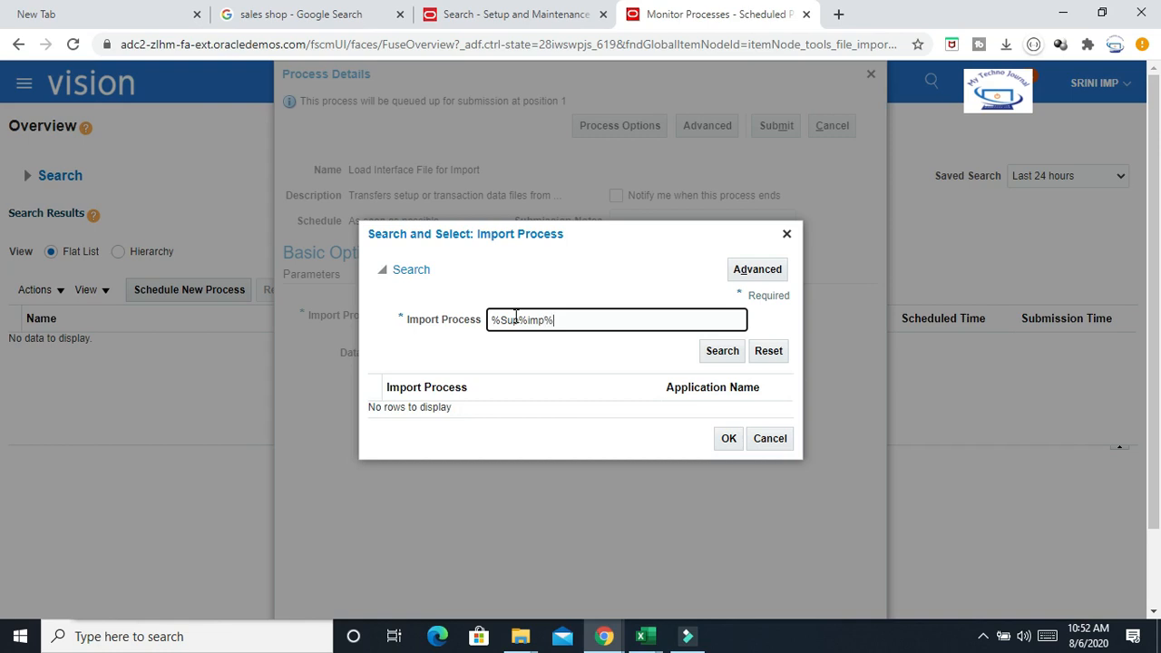
{"action": "left_click", "coordinate": [714, 353]}
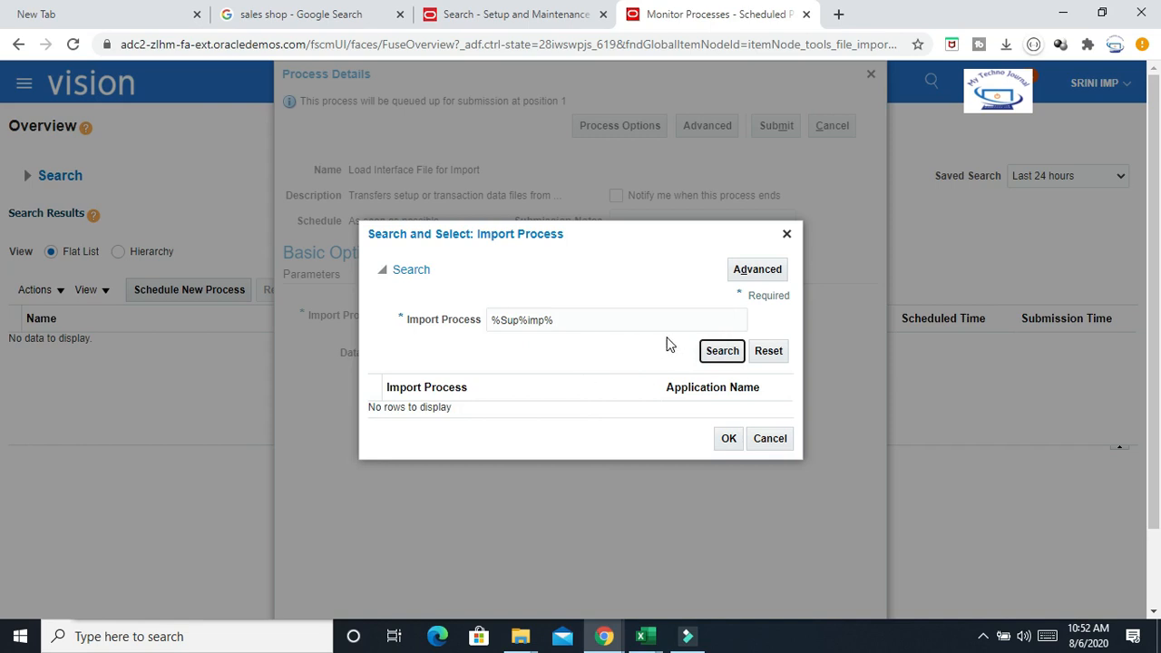
{"action": "left_click", "coordinate": [579, 320]}
{"action": "left_click", "coordinate": [728, 352]}
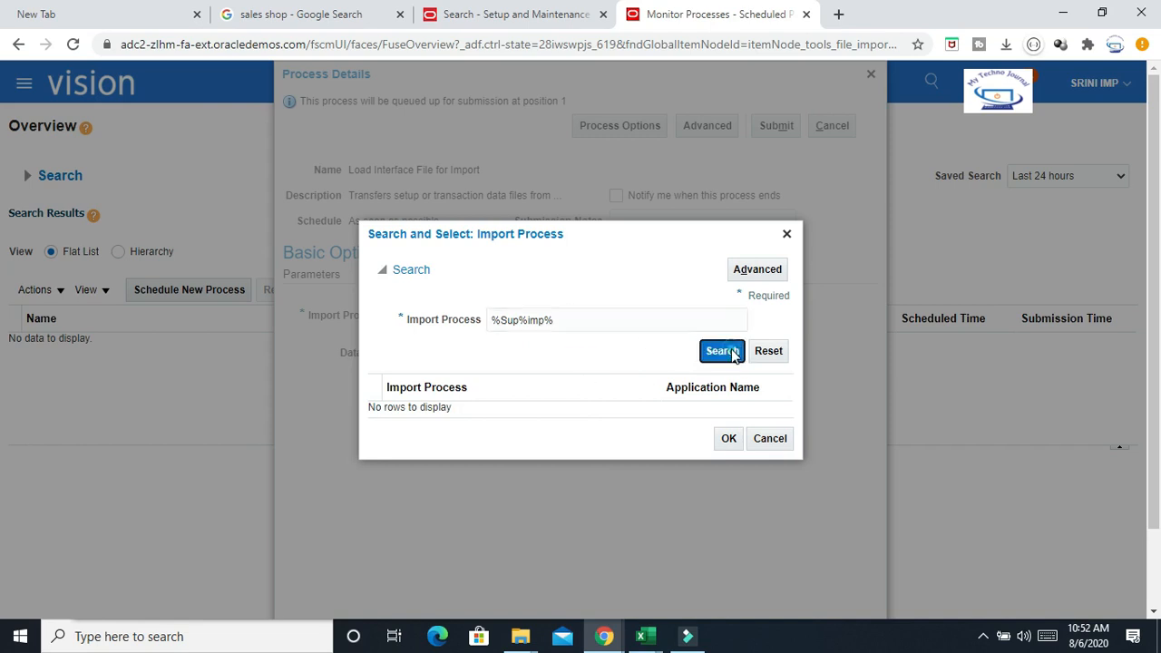
Search the import processes for %Sup% and choose Import Suppliers as the Import Process
{"action": "left_click", "coordinate": [598, 320]}
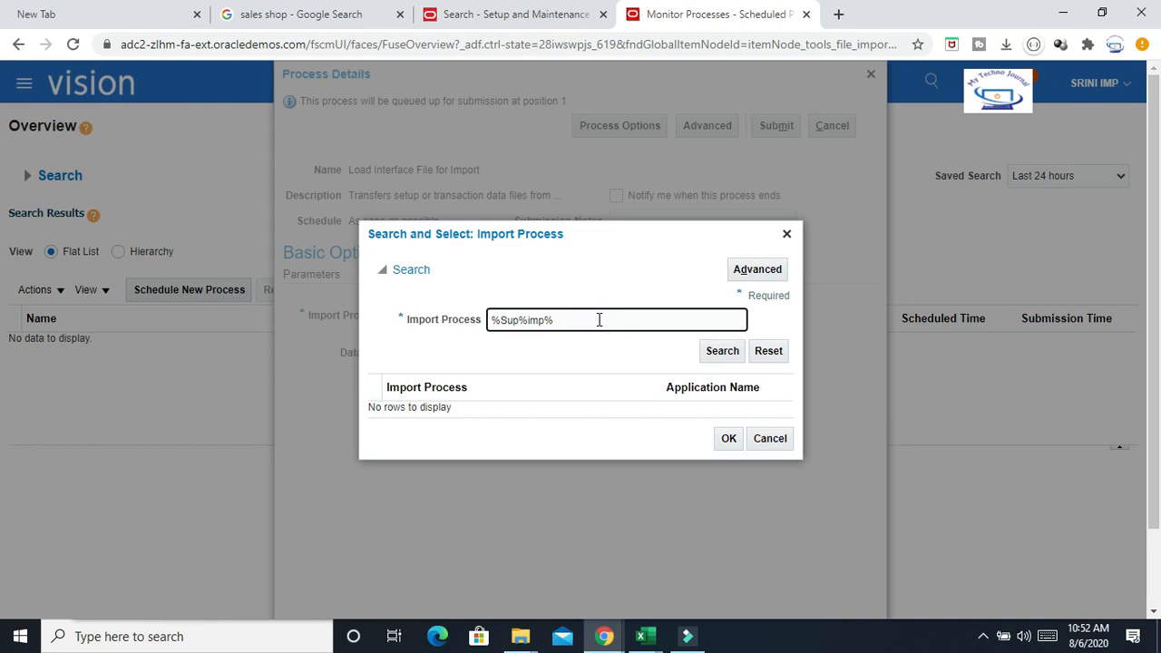
{"action": "left_click", "coordinate": [730, 354]}
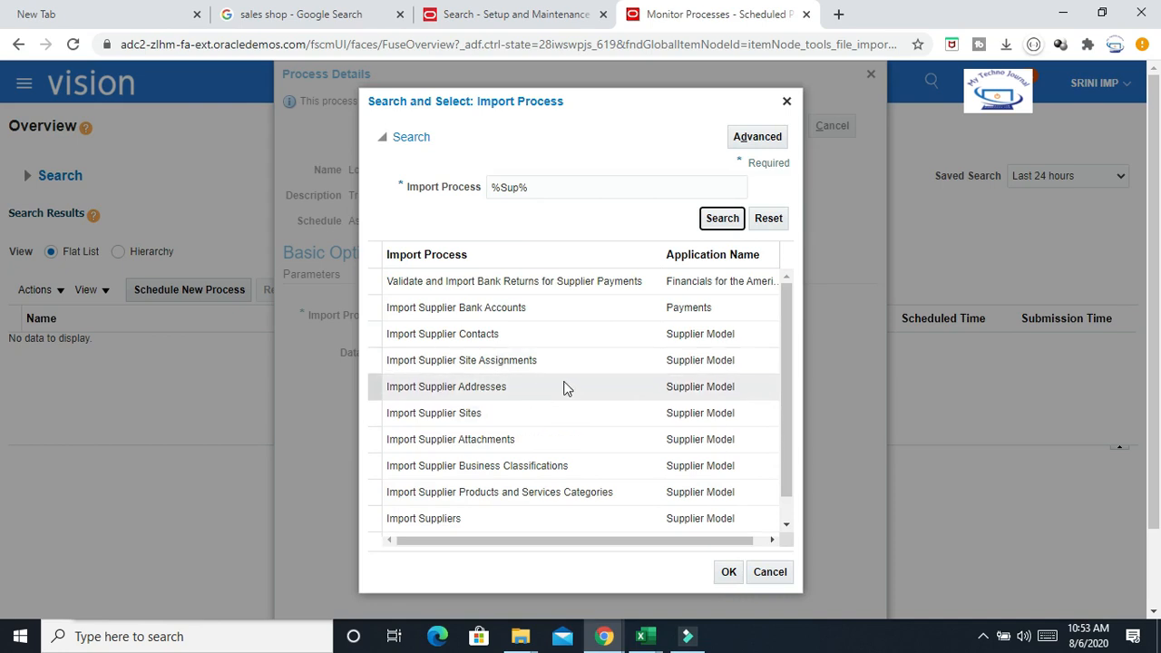
{"action": "left_click_drag", "start_coordinate": [785, 471], "coordinate": [789, 501]}
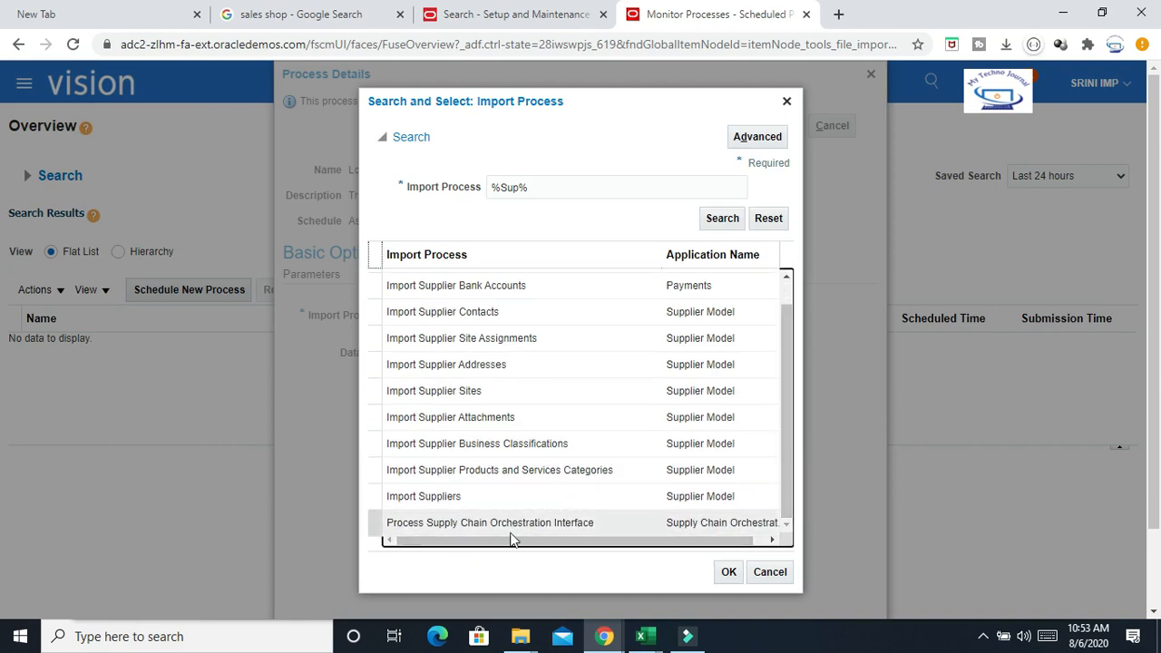
{"action": "left_click", "coordinate": [438, 498]}
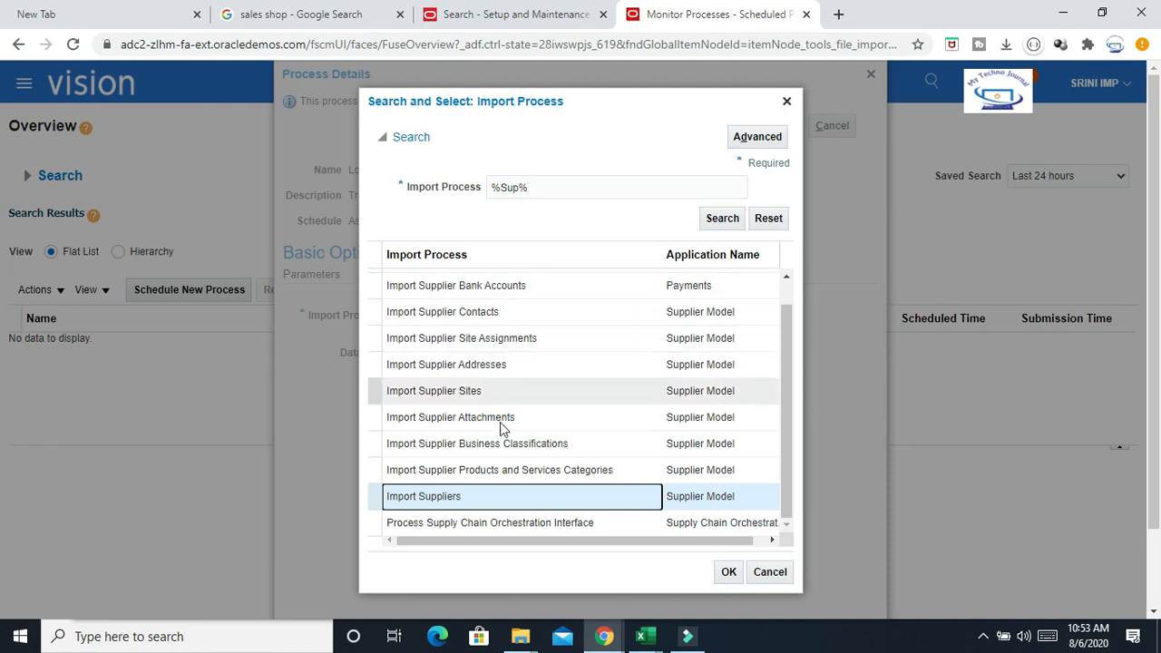
{"action": "left_click", "coordinate": [419, 496]}
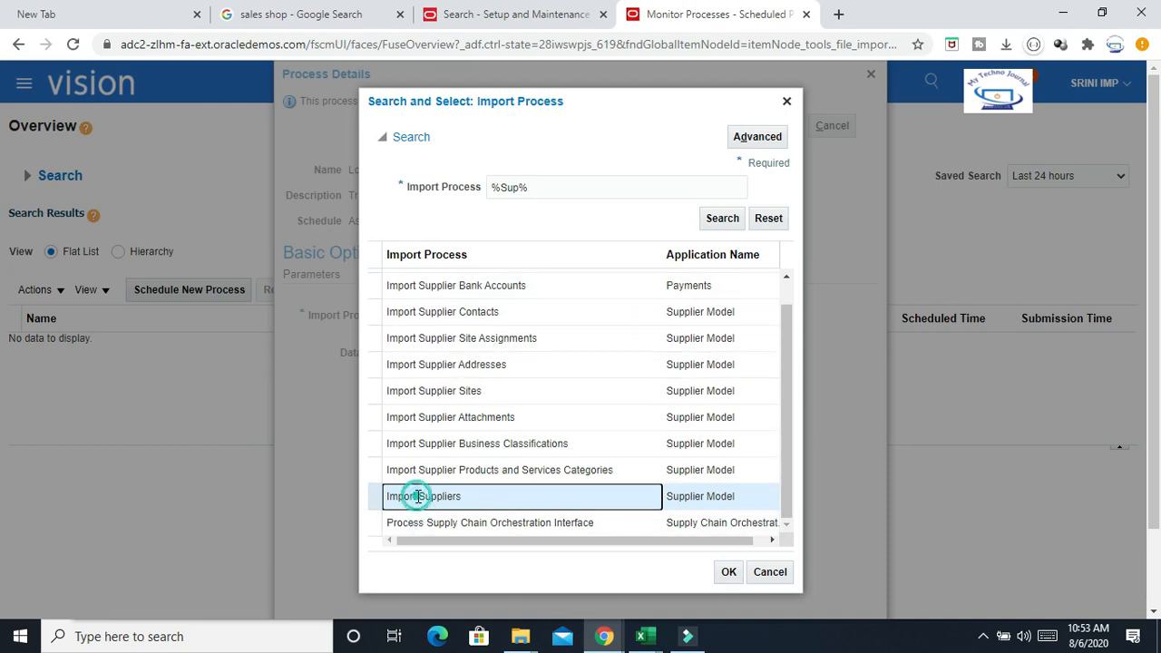
{"action": "left_click", "coordinate": [727, 573]}
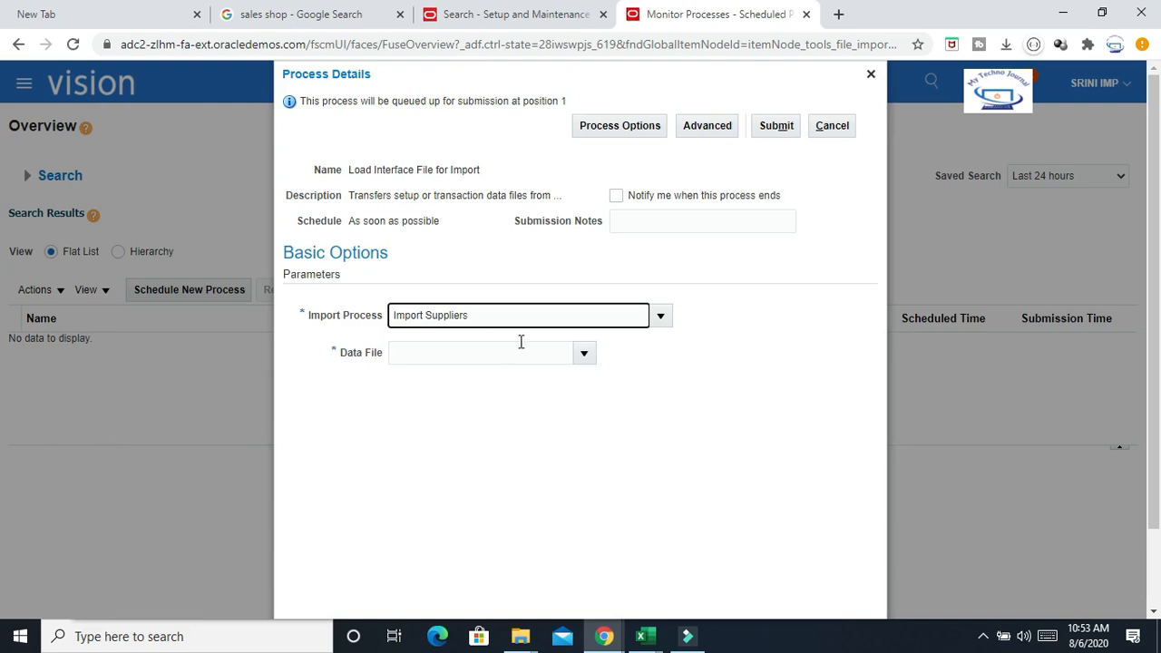
Select PozSuppliersInt.zip as the Data File parameter
{"action": "left_click", "coordinate": [584, 353]}
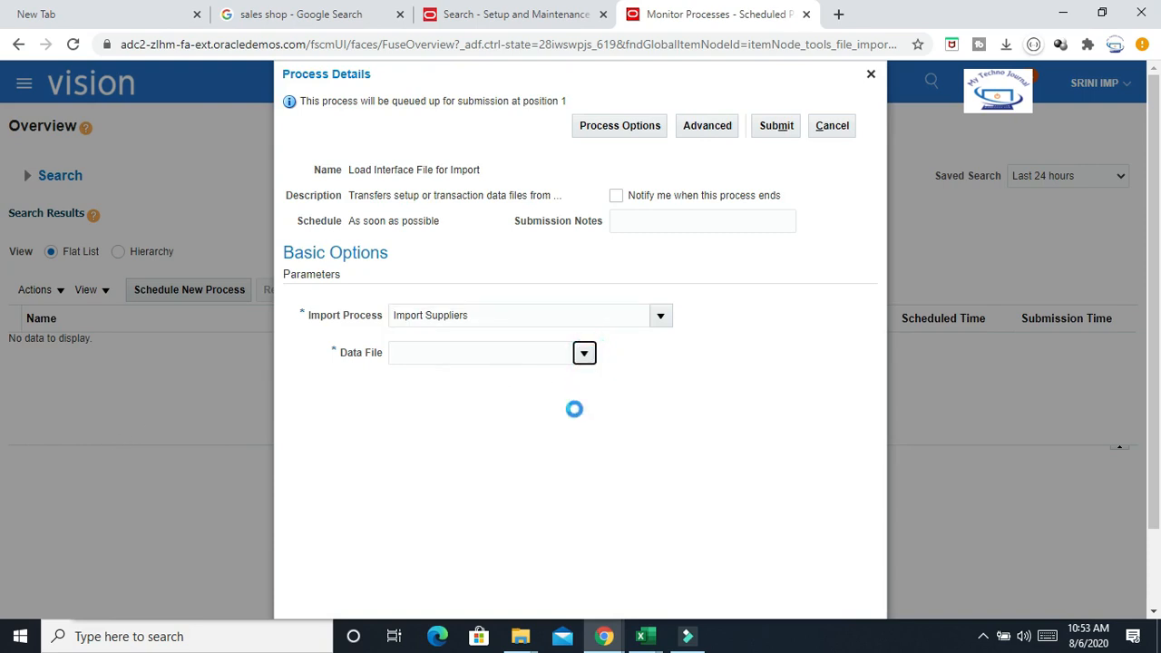
{"action": "left_click", "coordinate": [597, 383]}
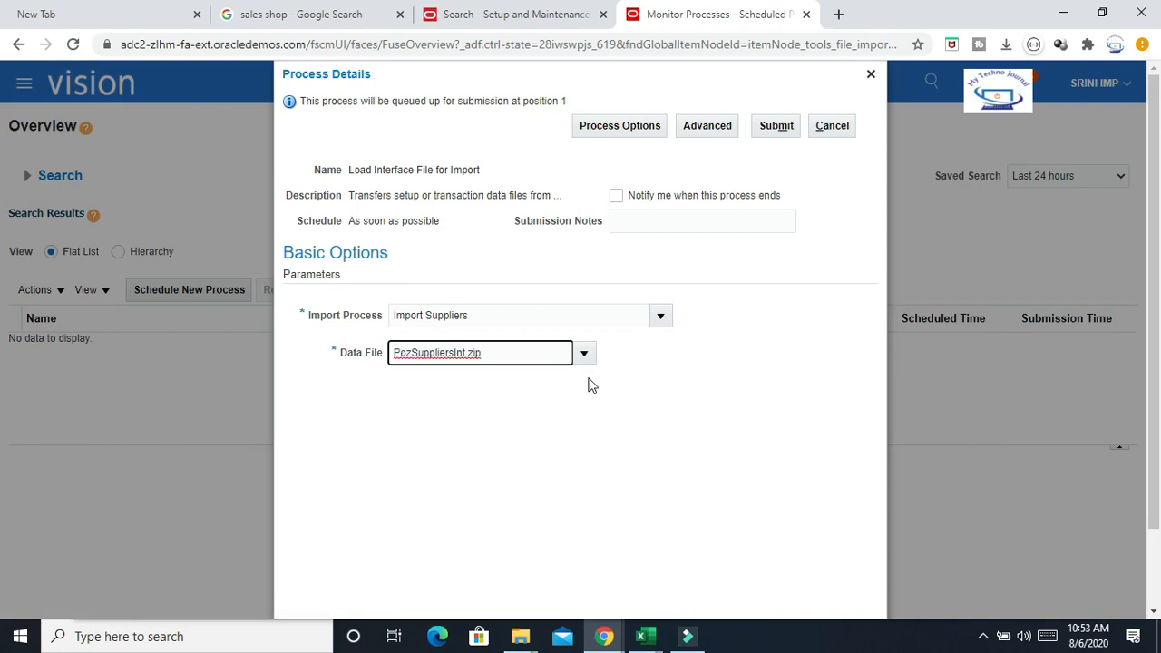
{"action": "left_click", "coordinate": [584, 352]}
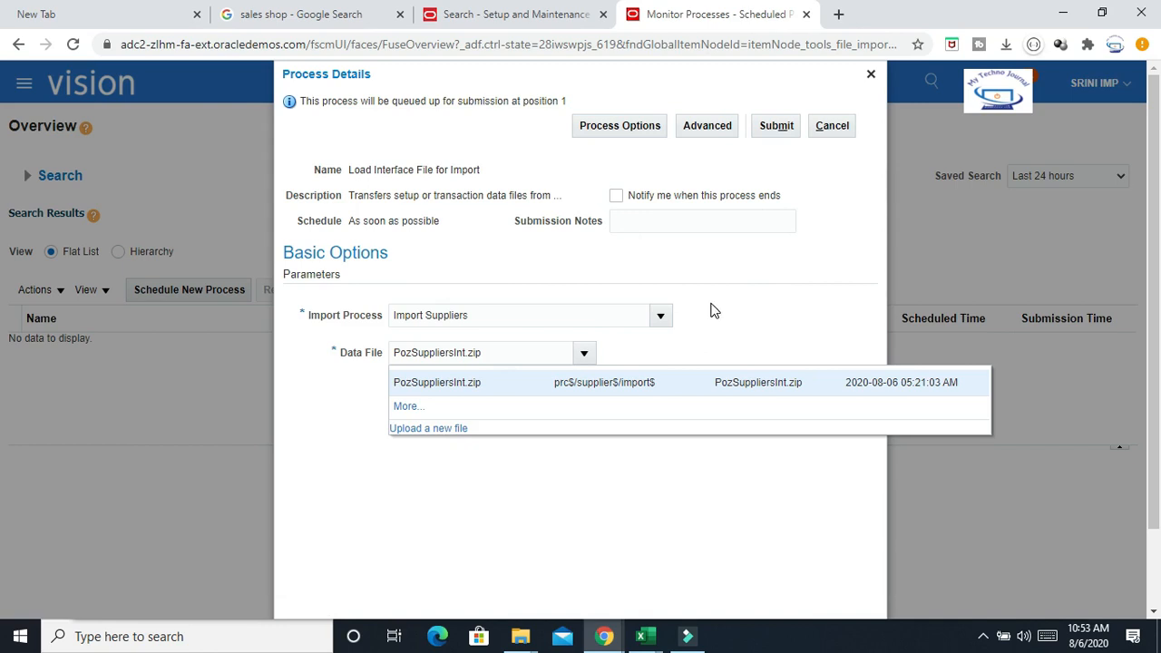
{"action": "left_click", "coordinate": [744, 328]}
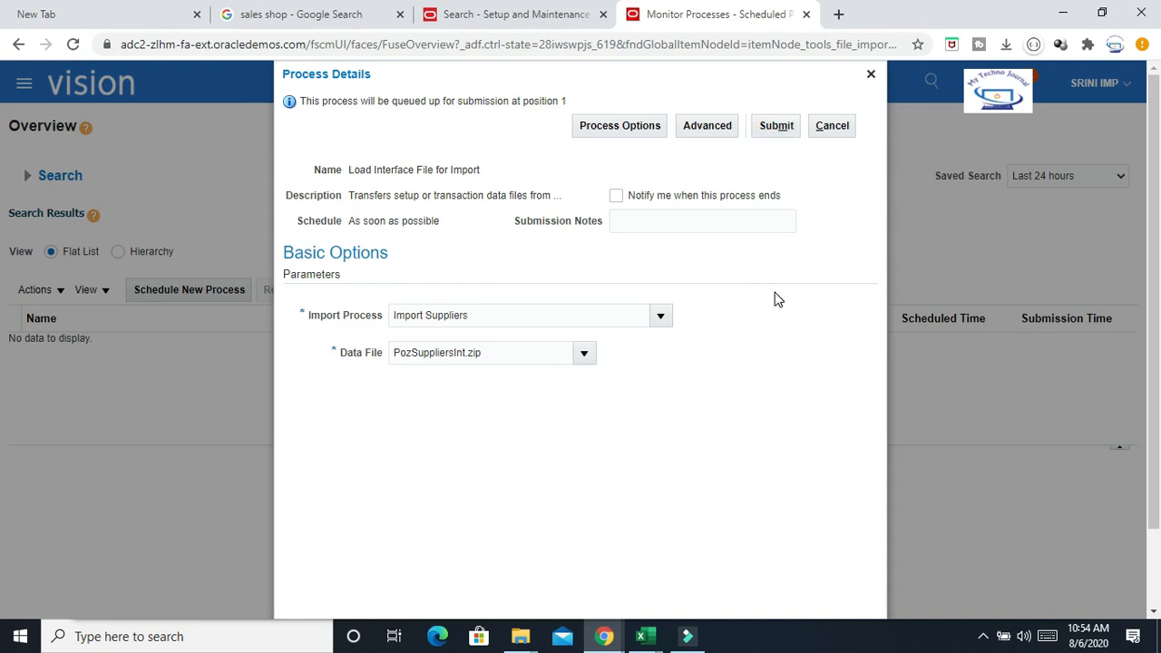
Submit the Load Interface File for Import process and close the confirmation
{"action": "left_click", "coordinate": [777, 127]}
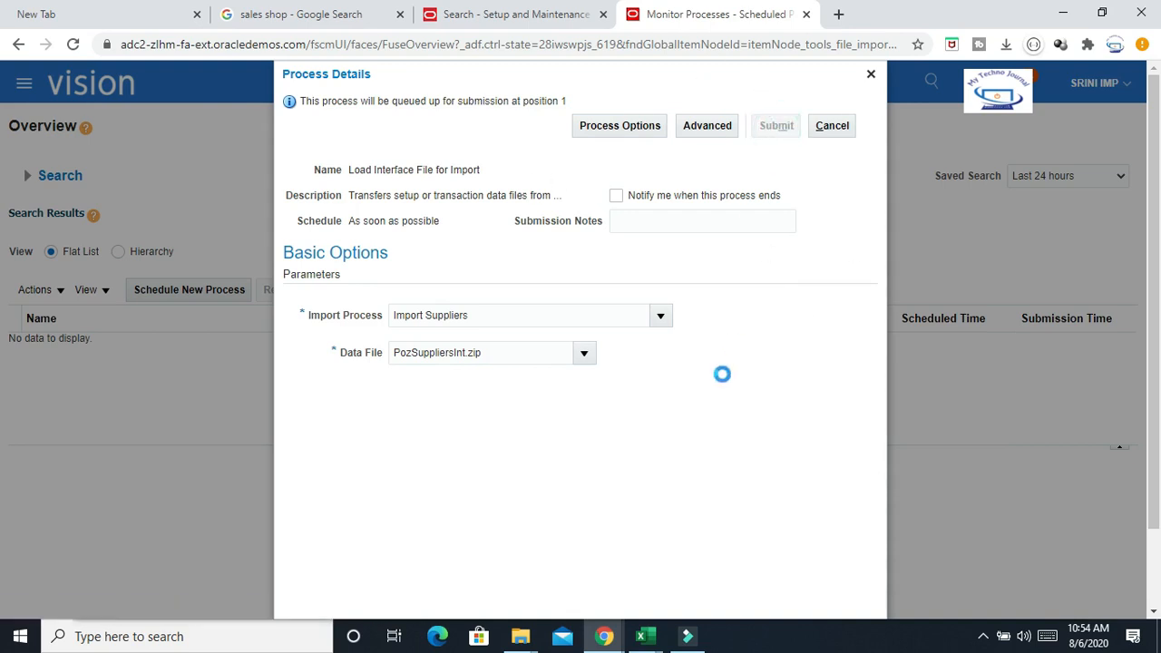
{"action": "left_click", "coordinate": [769, 242]}
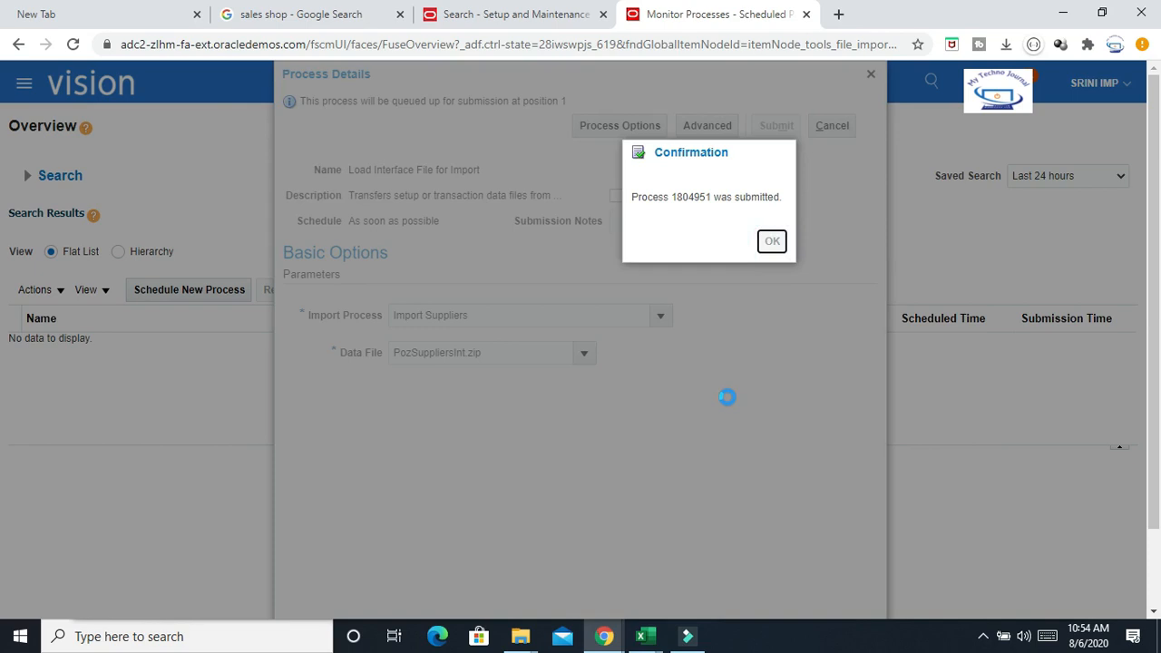
{"action": "left_click", "coordinate": [669, 288]}
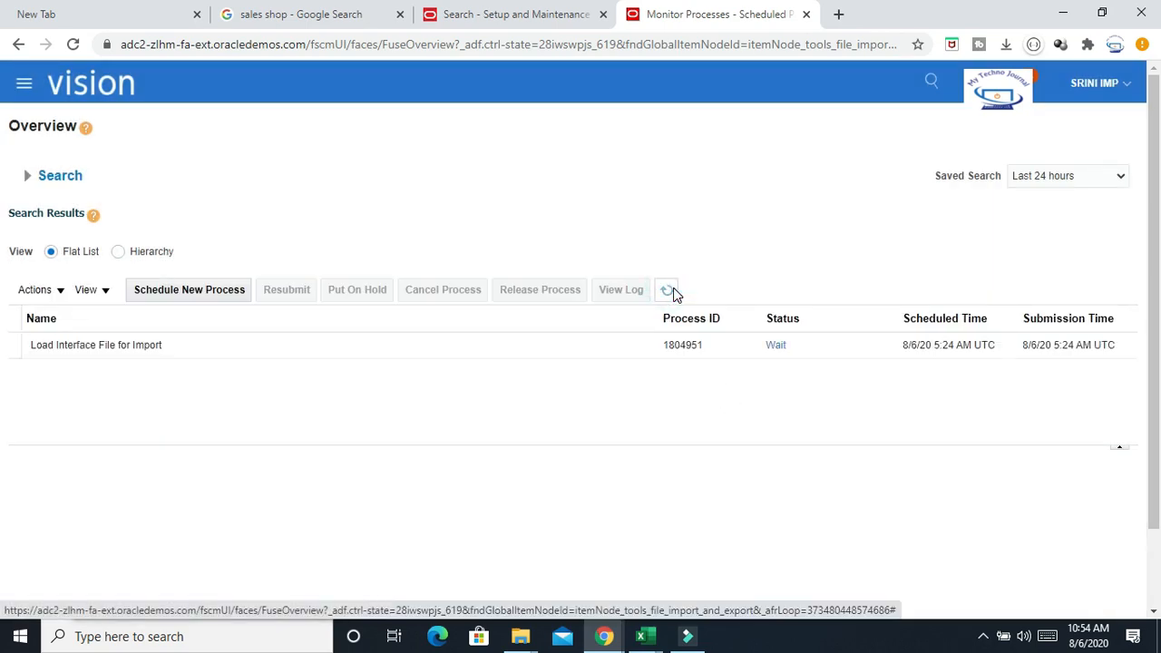
Refresh the scheduled processes list repeatedly to monitor the submitted job's status
{"action": "left_click", "coordinate": [670, 292]}
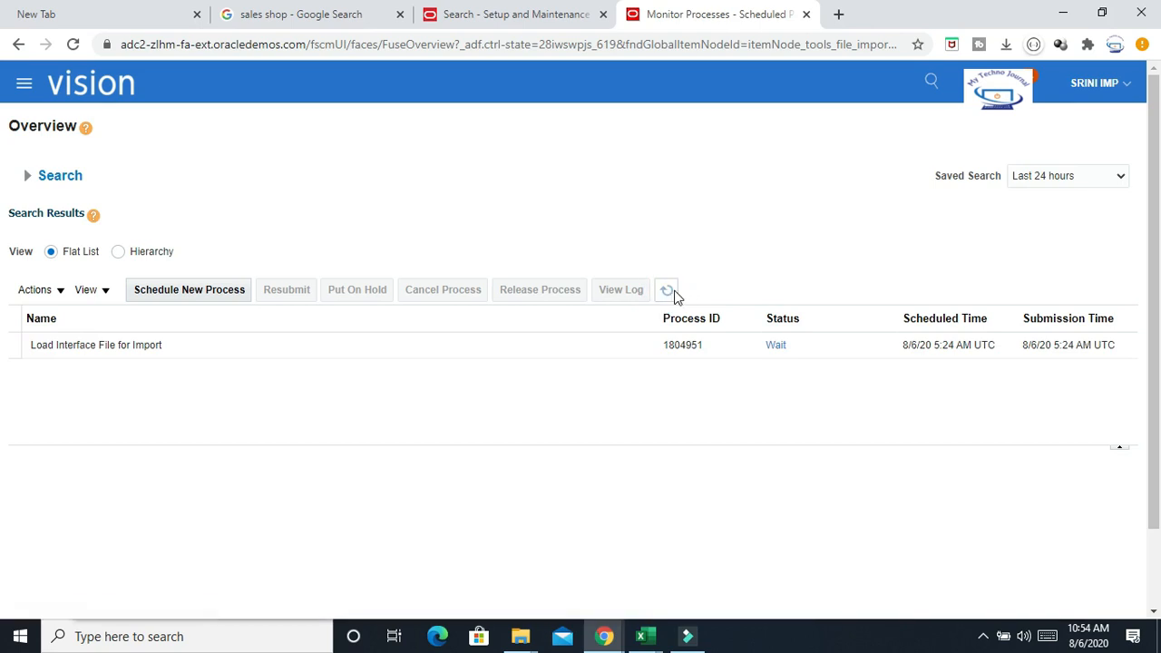
{"action": "left_click", "coordinate": [671, 292]}
{"action": "left_click", "coordinate": [671, 292]}
{"action": "left_click", "coordinate": [669, 292]}
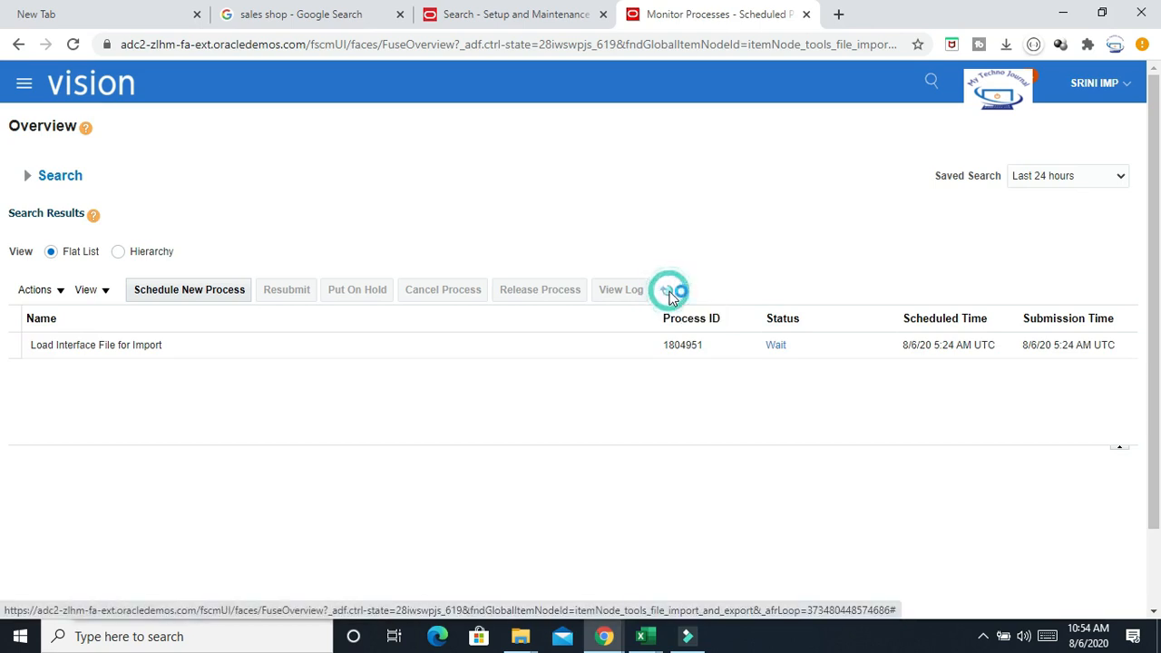
{"action": "left_click", "coordinate": [669, 292]}
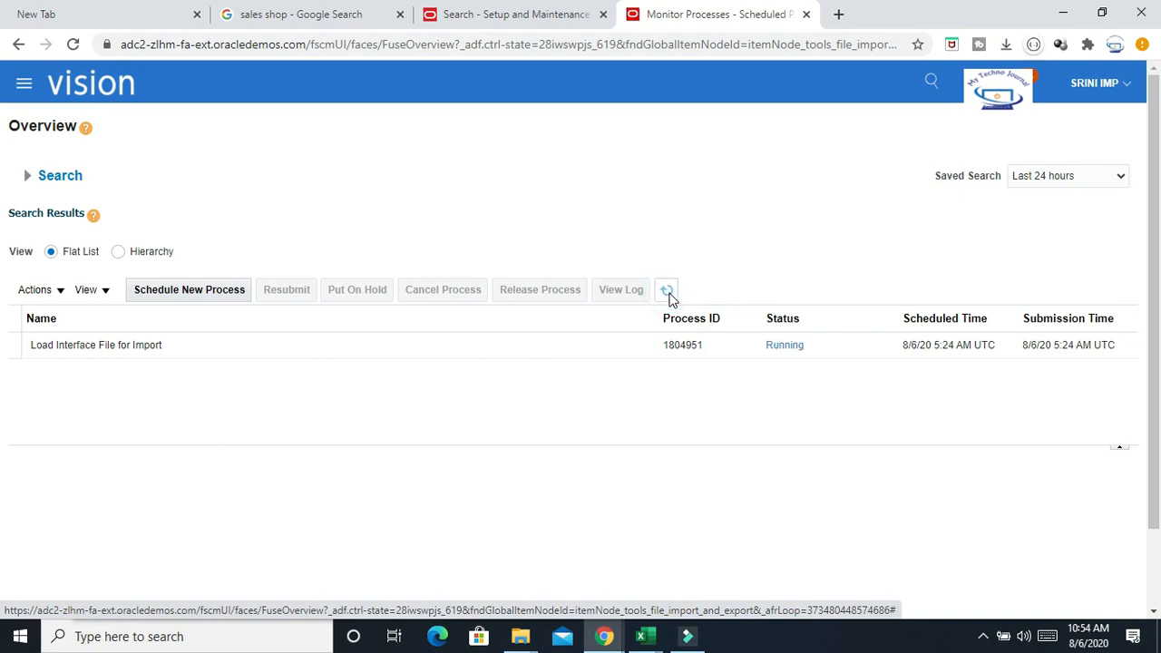
{"action": "left_click", "coordinate": [668, 292]}
{"action": "left_click", "coordinate": [669, 291]}
{"action": "left_click", "coordinate": [670, 292]}
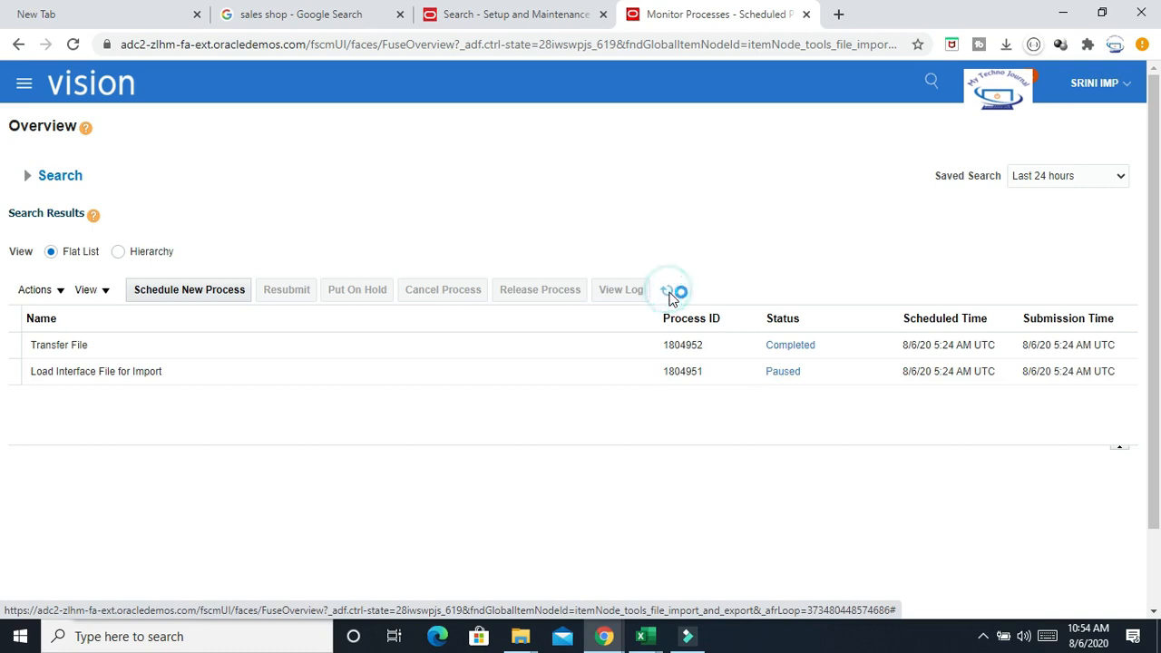
Open the home page in a new browser tab
{"action": "left_click", "coordinate": [526, 18]}
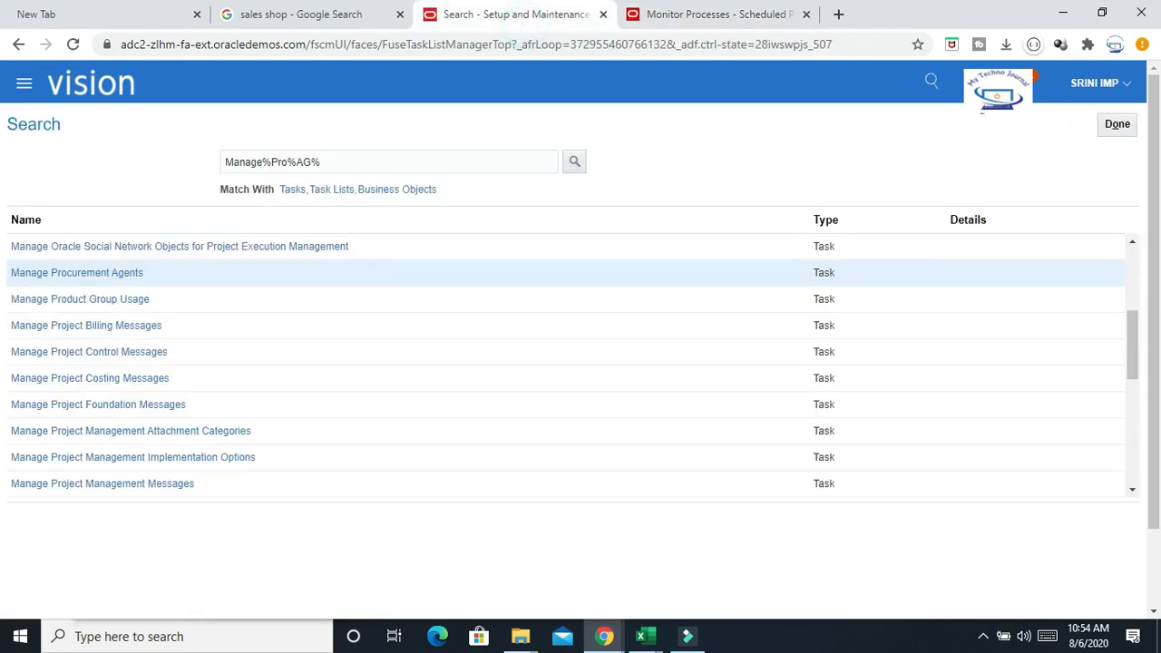
{"action": "right_click", "coordinate": [997, 88]}
{"action": "left_click", "coordinate": [988, 93]}
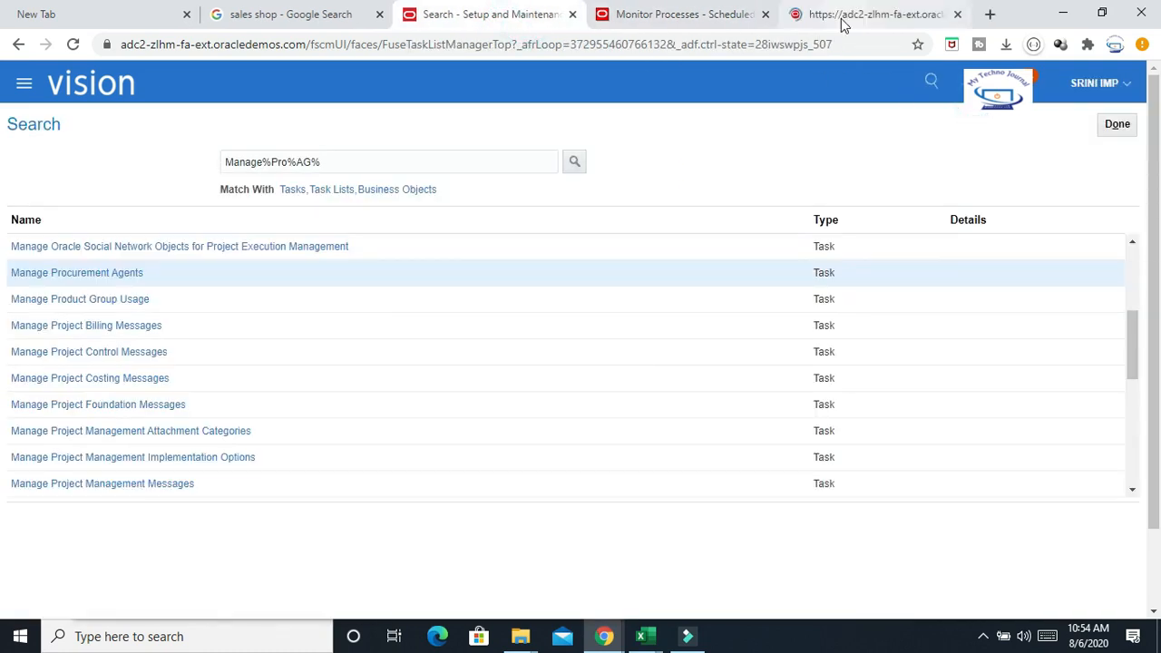
{"action": "left_click", "coordinate": [843, 20]}
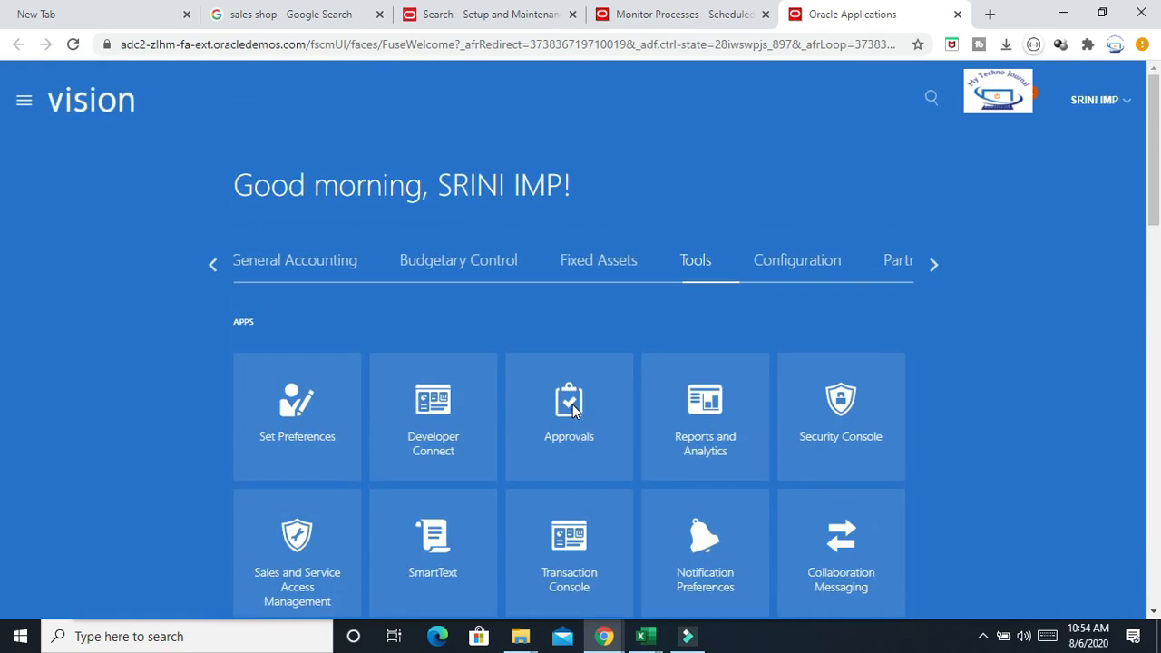
Browse the home page groups to Procurement and open the Suppliers work area
{"action": "left_click", "coordinate": [935, 265]}
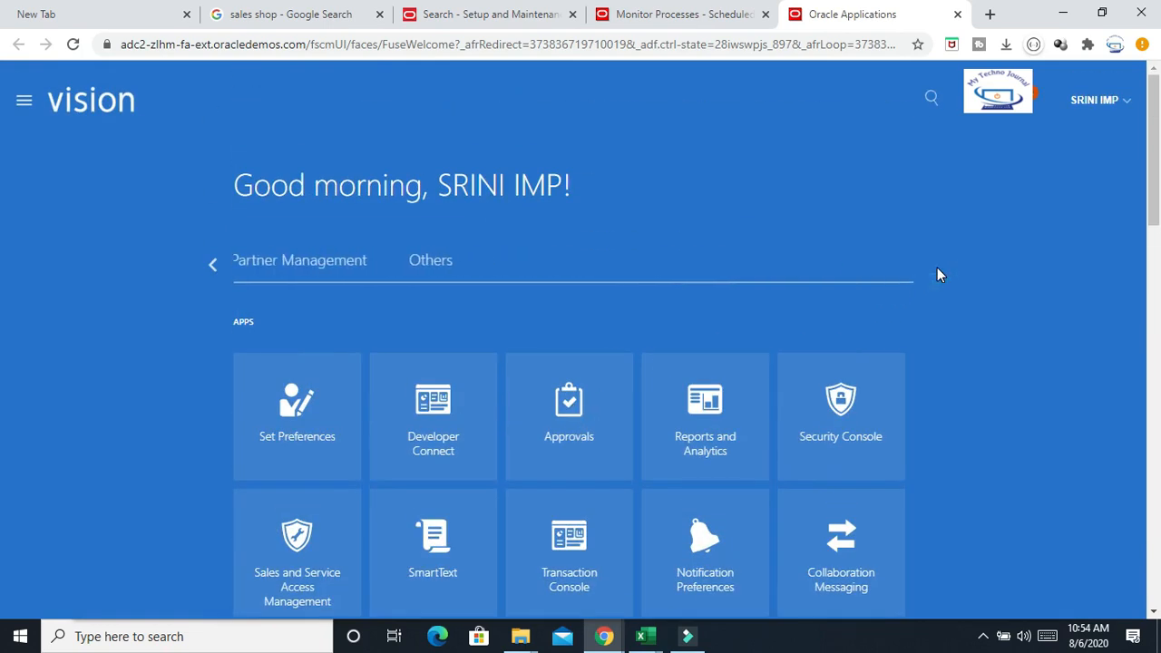
{"action": "left_click", "coordinate": [212, 266]}
{"action": "left_click", "coordinate": [212, 266]}
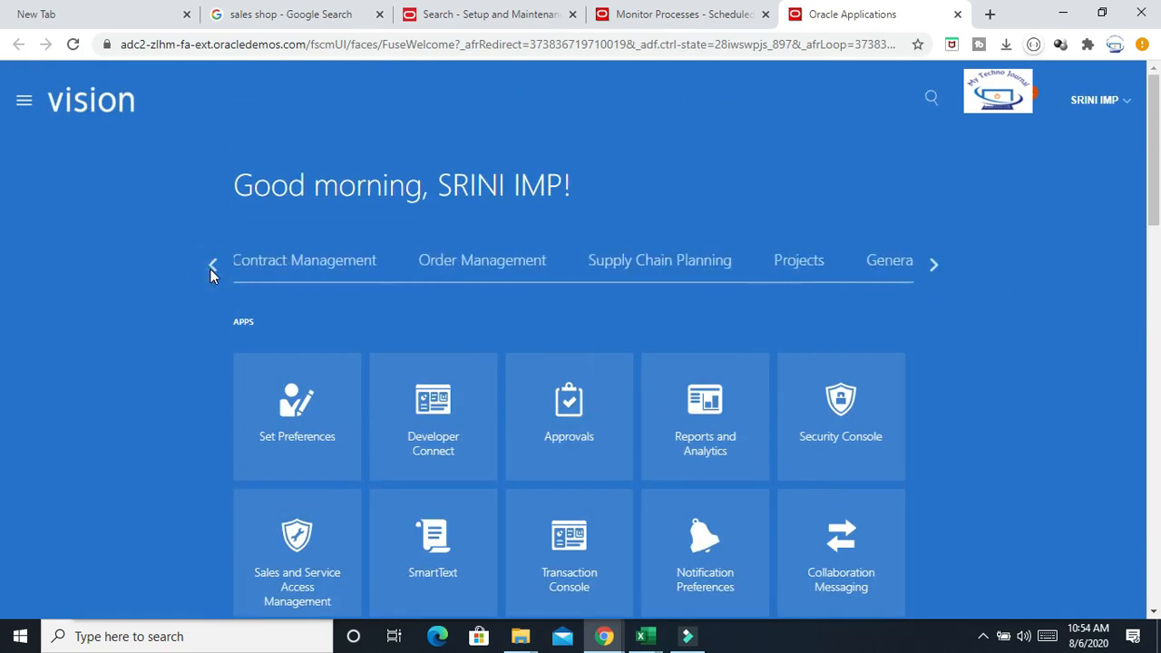
{"action": "left_click", "coordinate": [212, 265]}
{"action": "left_click", "coordinate": [212, 266]}
{"action": "left_click", "coordinate": [212, 266]}
{"action": "left_click", "coordinate": [212, 265]}
{"action": "left_click", "coordinate": [390, 268]}
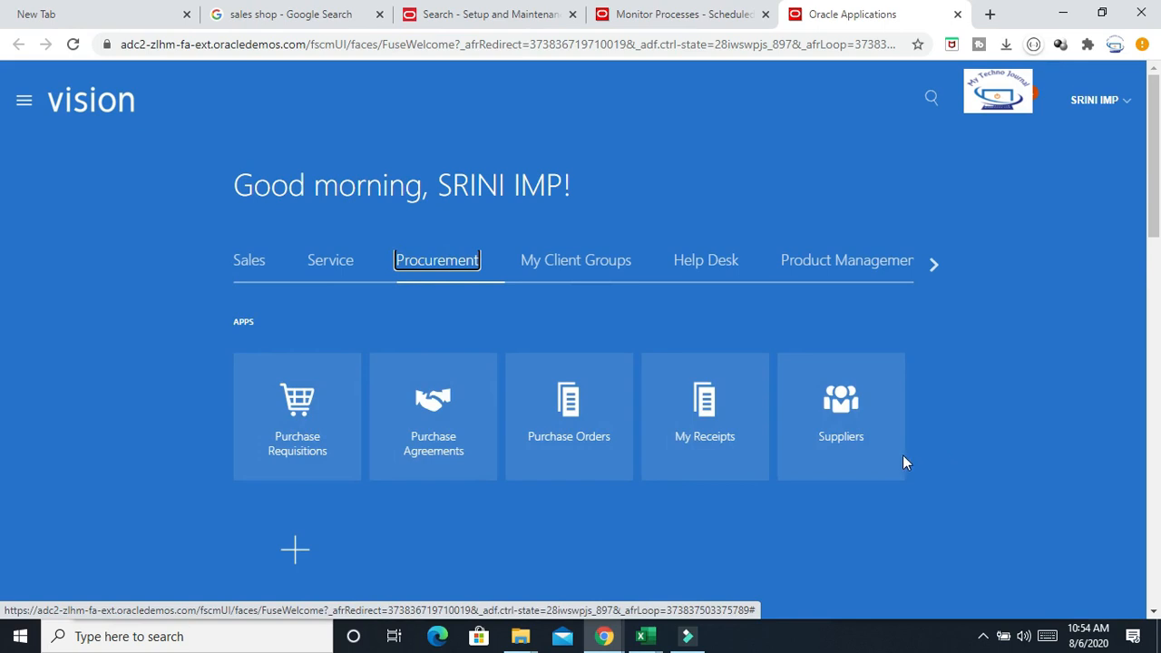
{"action": "left_click", "coordinate": [857, 415]}
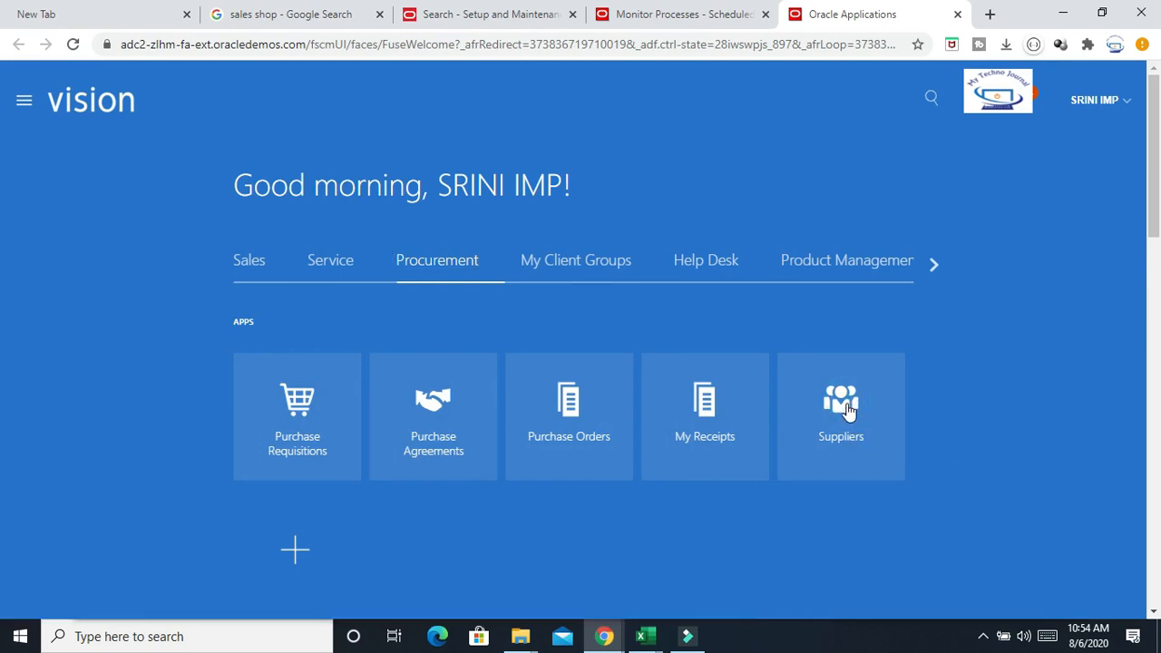
{"action": "left_click", "coordinate": [845, 413]}
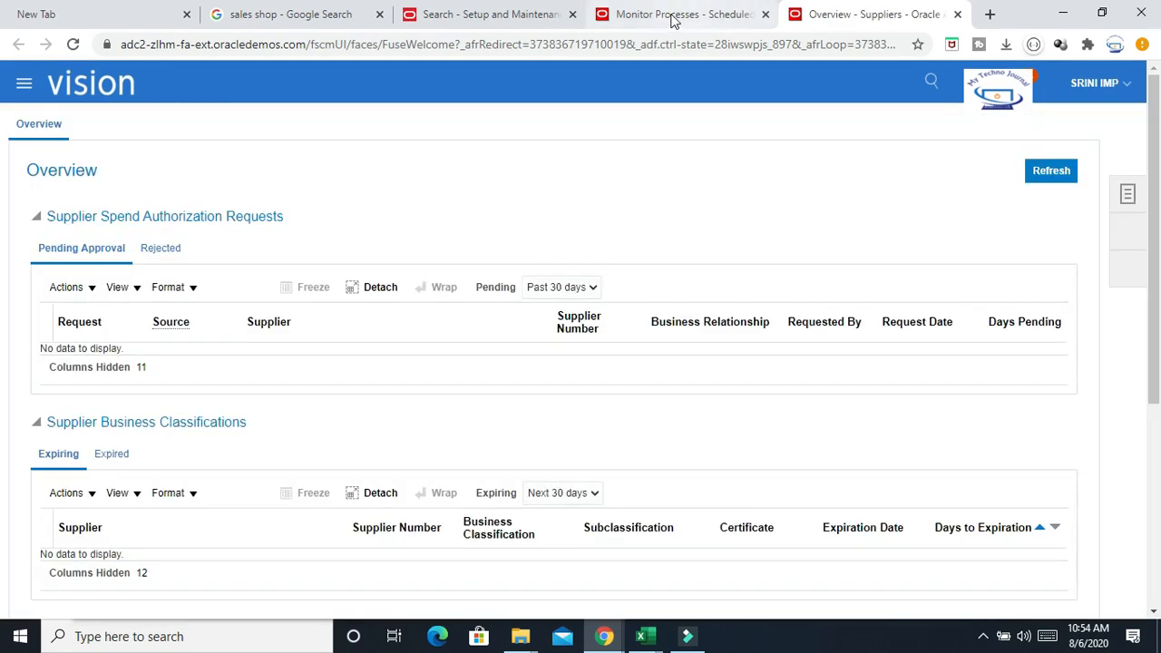
Return to the scheduled processes and refresh the list to check the child jobs' status
{"action": "left_click", "coordinate": [671, 17]}
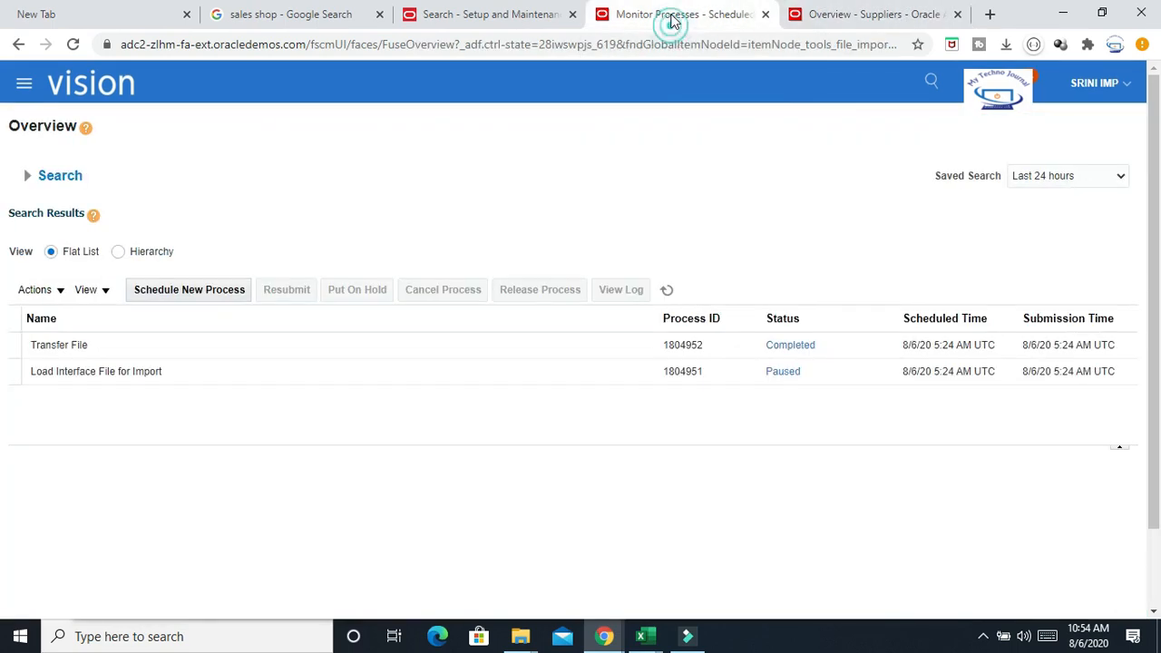
{"action": "left_click", "coordinate": [666, 290]}
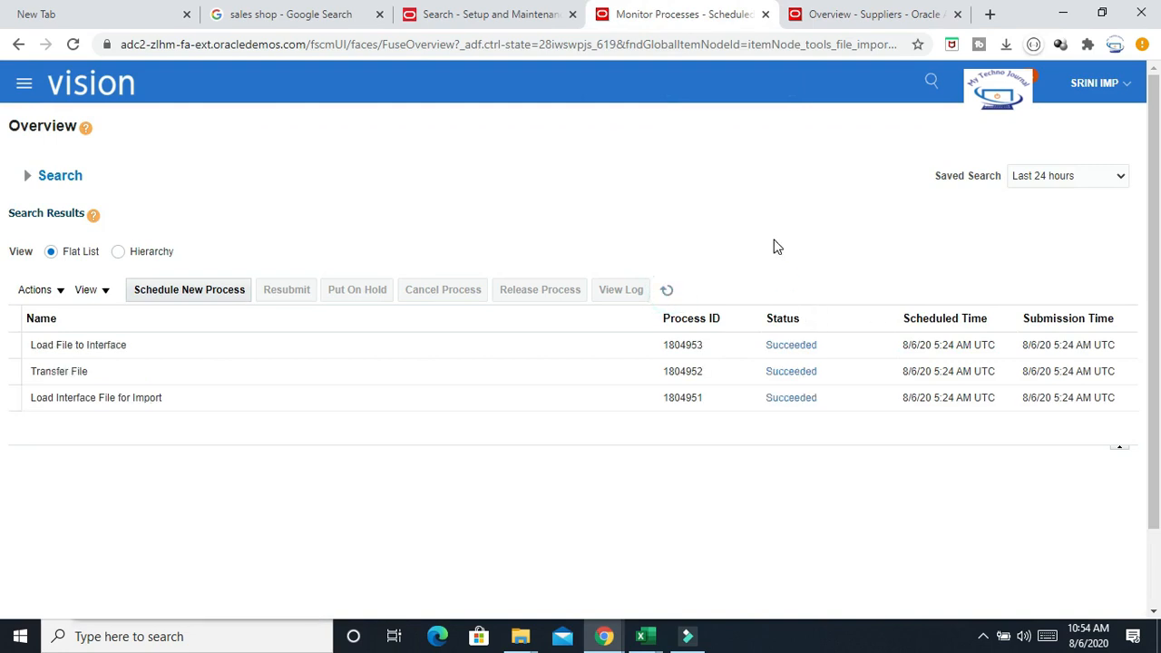
{"action": "left_click", "coordinate": [666, 289]}
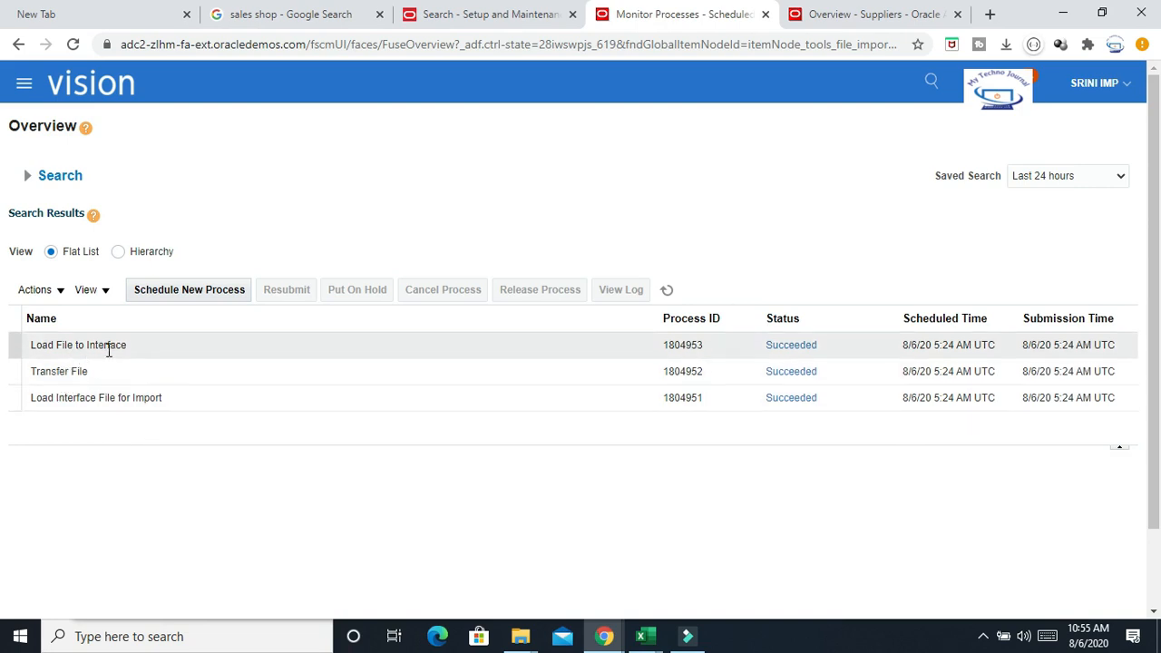
{"action": "left_click", "coordinate": [666, 289]}
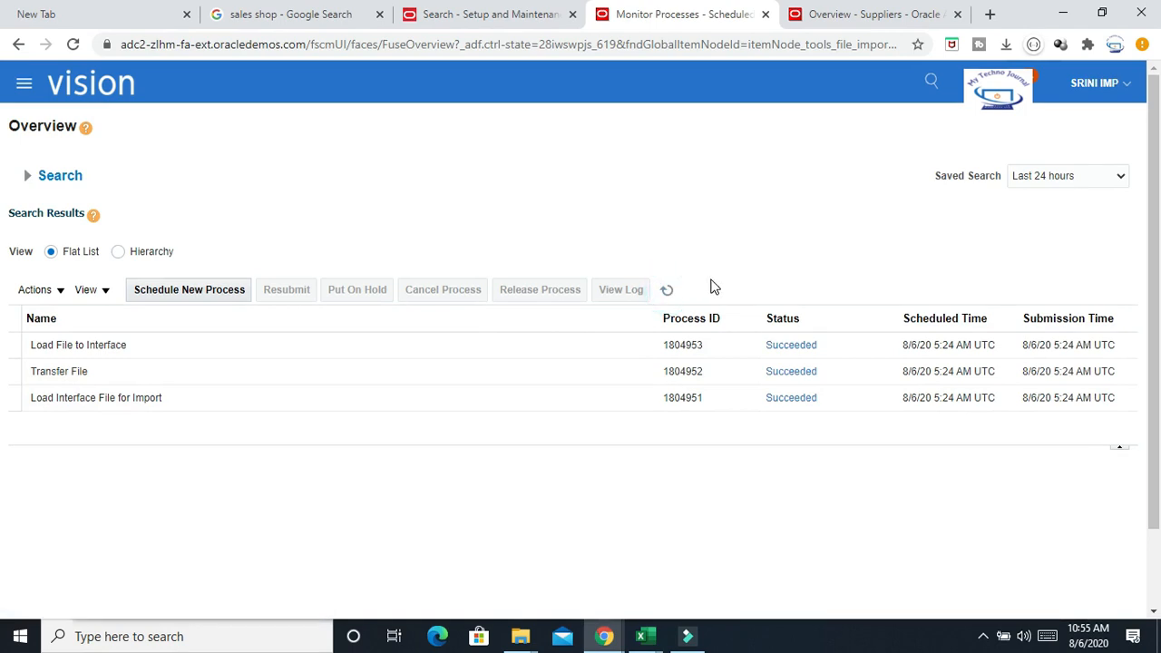
{"action": "left_click", "coordinate": [666, 289]}
{"action": "left_click", "coordinate": [857, 16]}
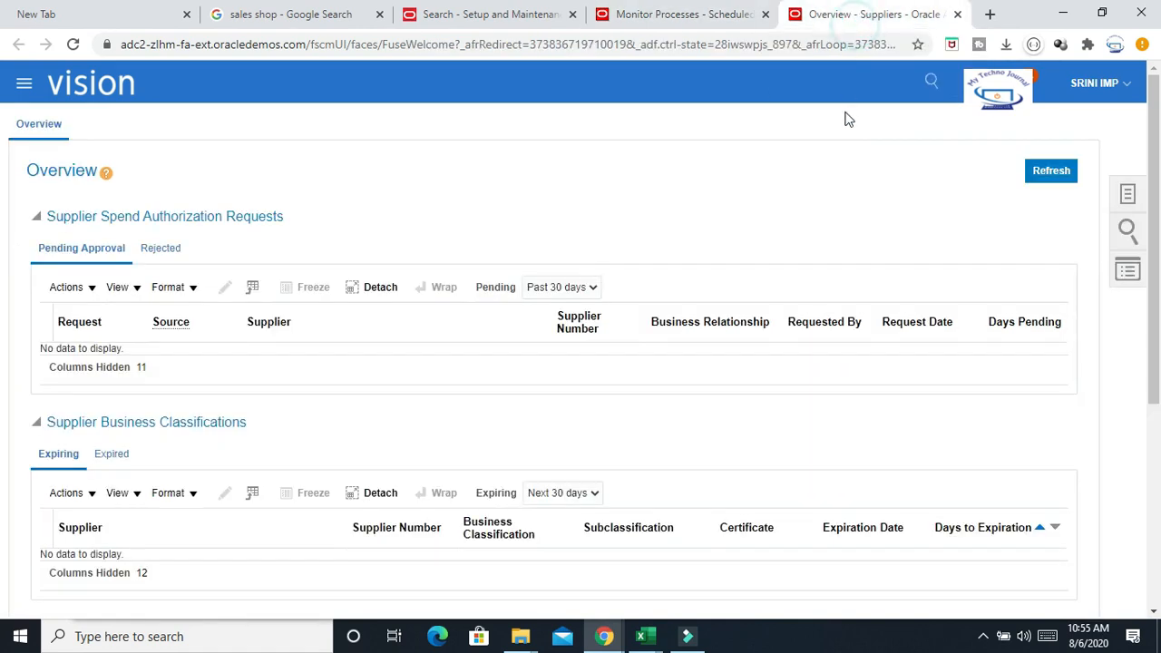
{"action": "left_click", "coordinate": [1128, 196]}
{"action": "left_click", "coordinate": [678, 16]}
{"action": "left_click", "coordinate": [854, 7]}
{"action": "left_click", "coordinate": [707, 15]}
{"action": "left_click", "coordinate": [907, 20]}
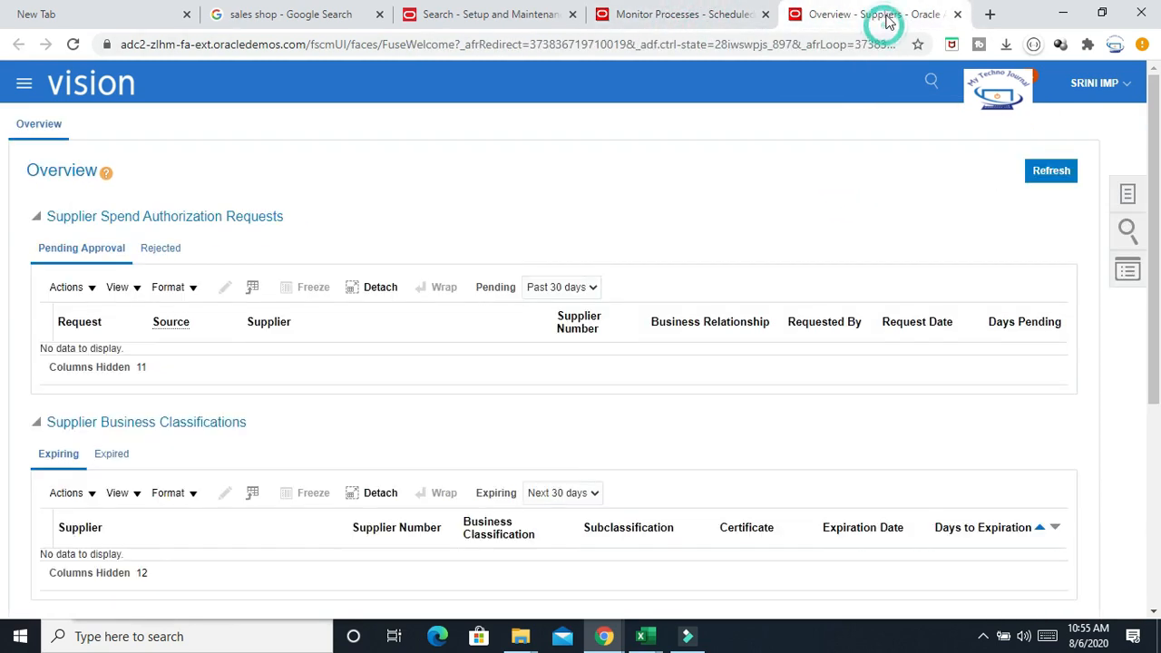
{"action": "left_click", "coordinate": [725, 18]}
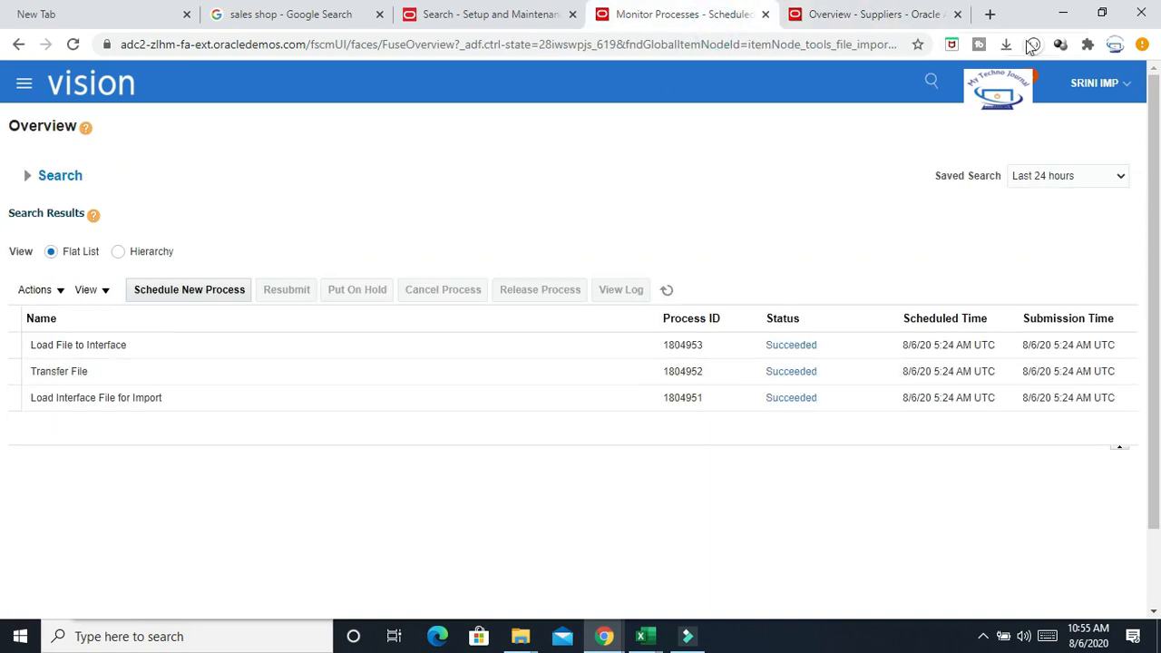
{"action": "left_click", "coordinate": [885, 14]}
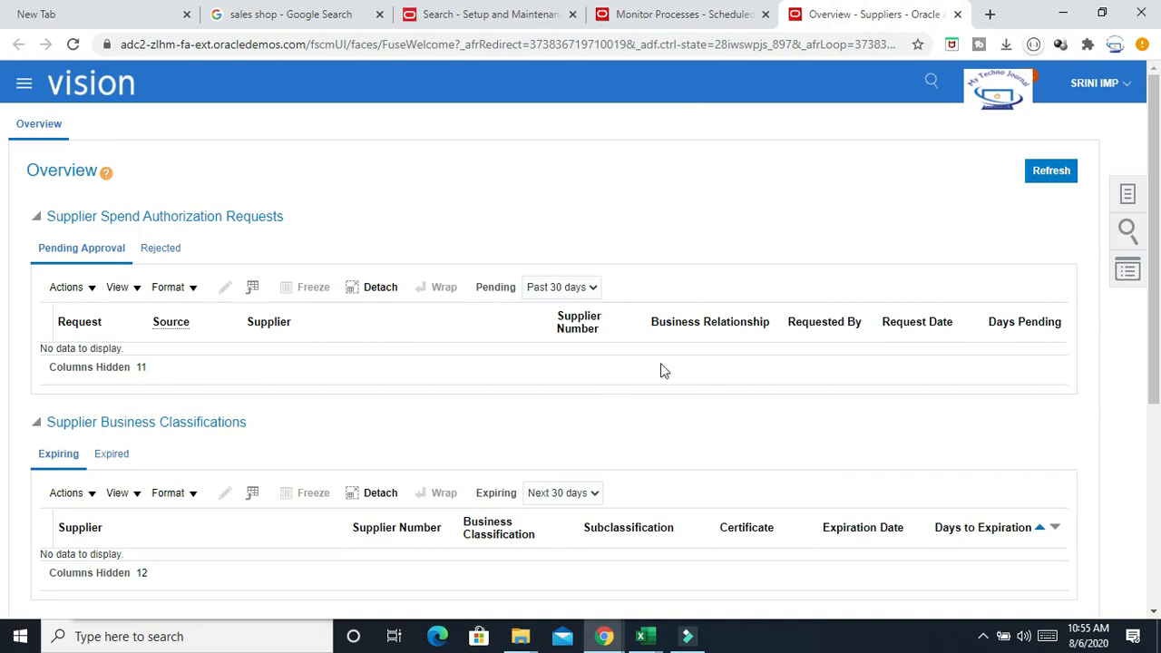
Switch to Excel and review the list of import steps in the worksheet
{"action": "left_click", "coordinate": [645, 636]}
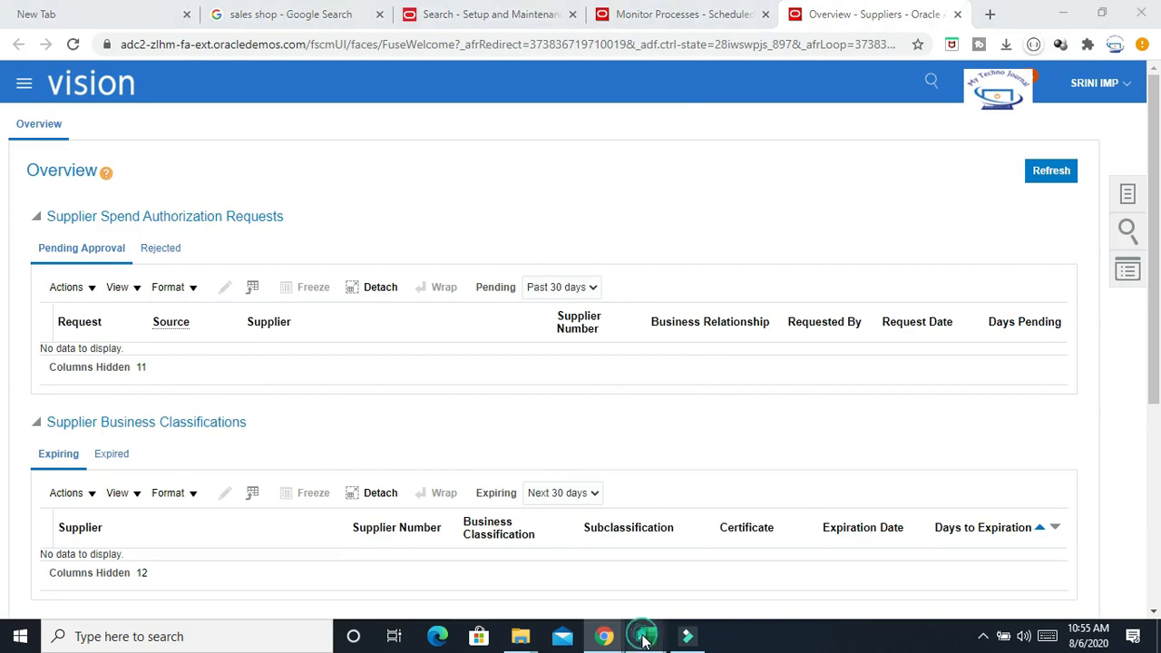
{"action": "left_click", "coordinate": [565, 554]}
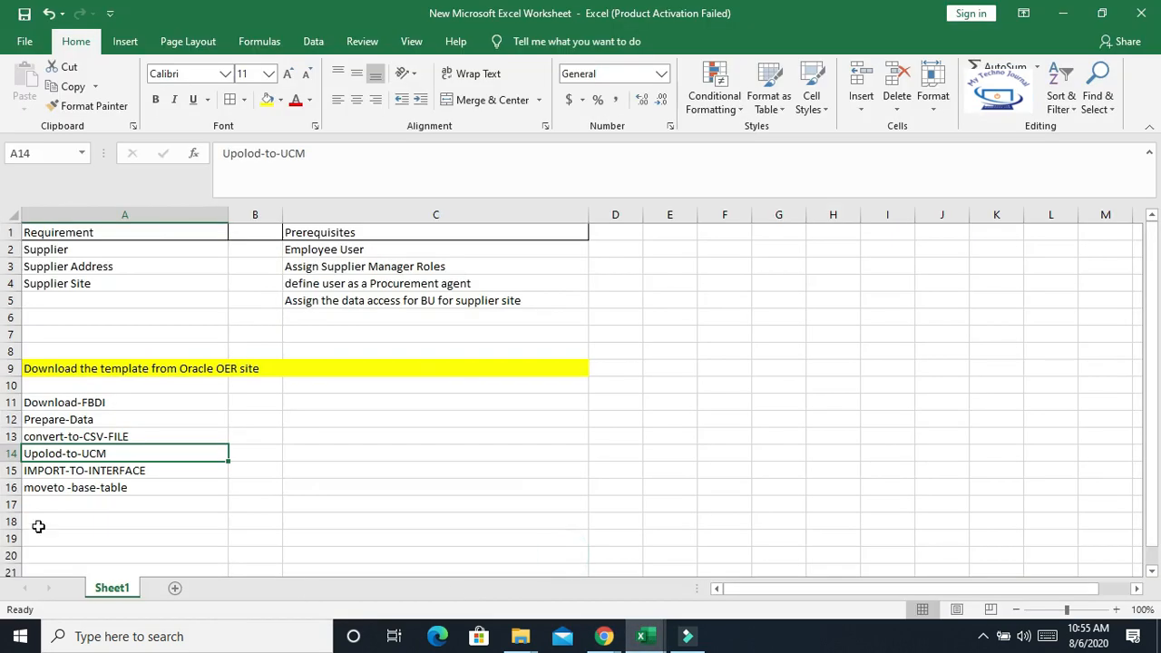
{"action": "left_click", "coordinate": [71, 488]}
{"action": "left_click", "coordinate": [65, 470]}
{"action": "left_click", "coordinate": [179, 469]}
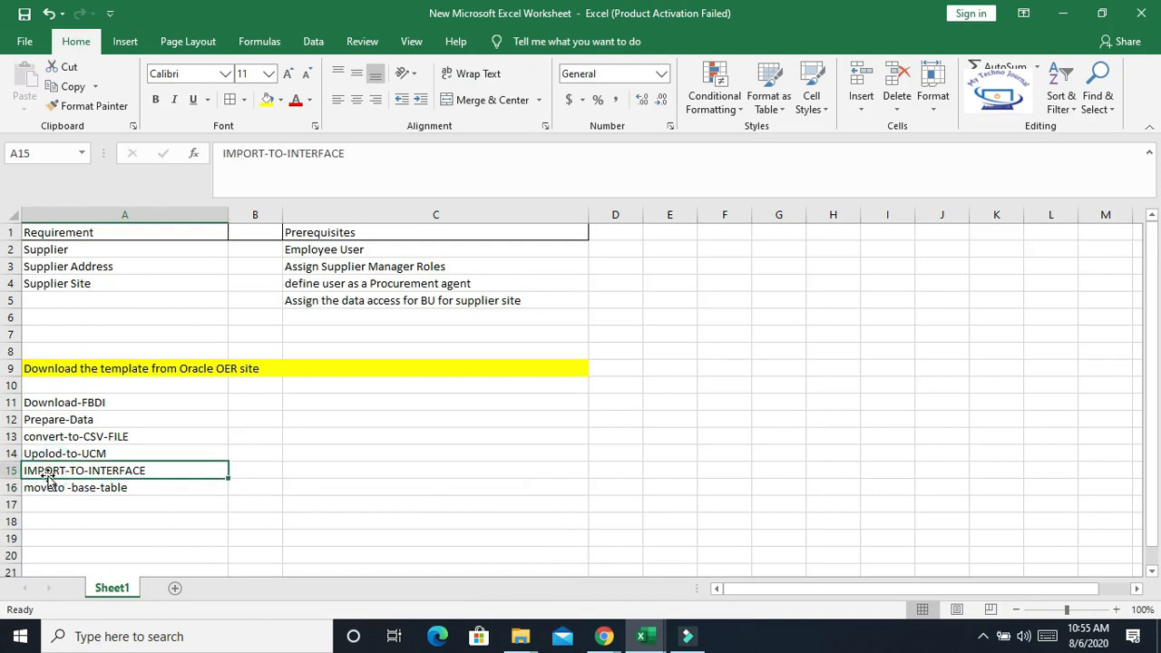
{"action": "left_click", "coordinate": [64, 453]}
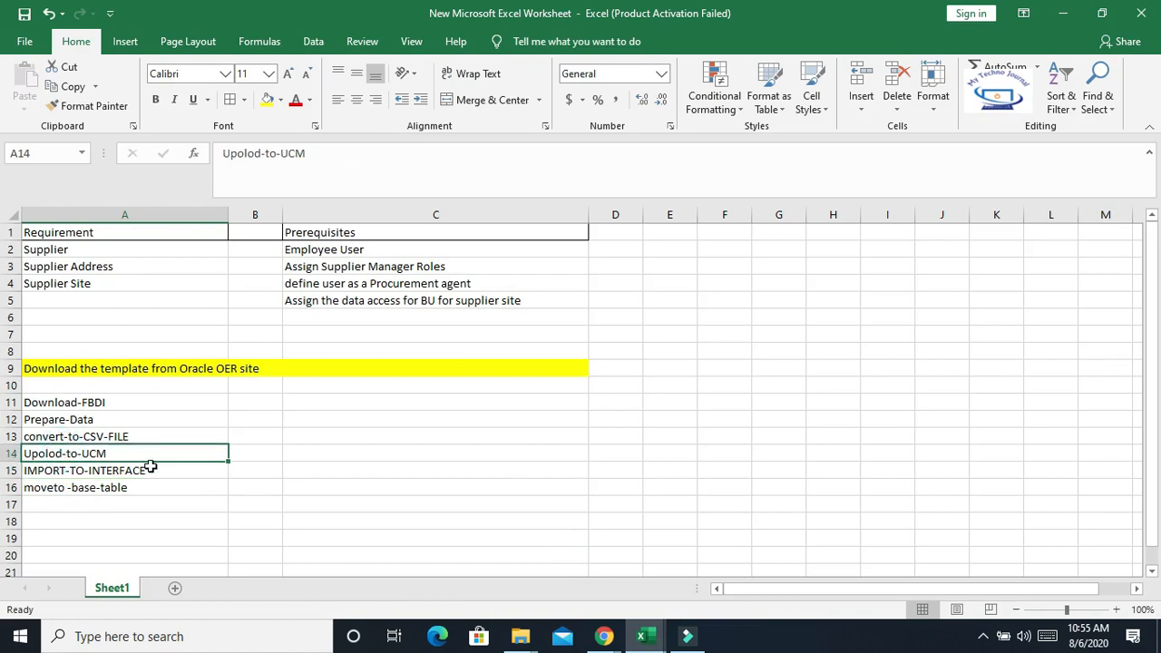
Review the IMPORT-TO-INTERFACE and moveto-base-table steps listed in the worksheet
{"action": "left_click", "coordinate": [249, 453]}
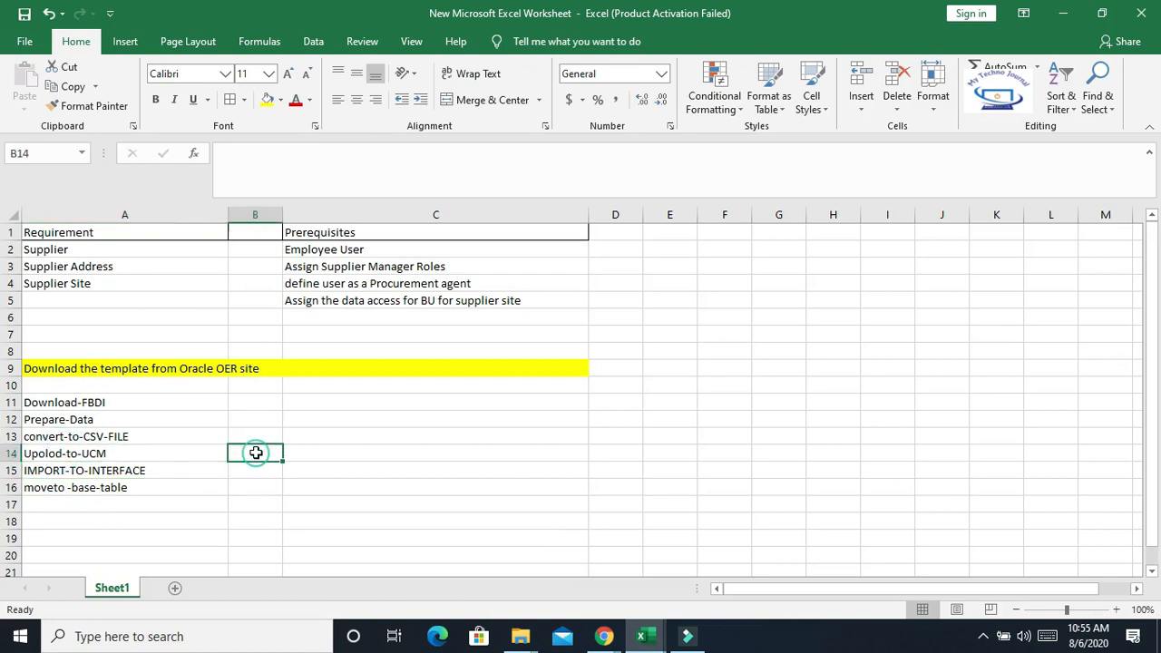
{"action": "left_click", "coordinate": [73, 471]}
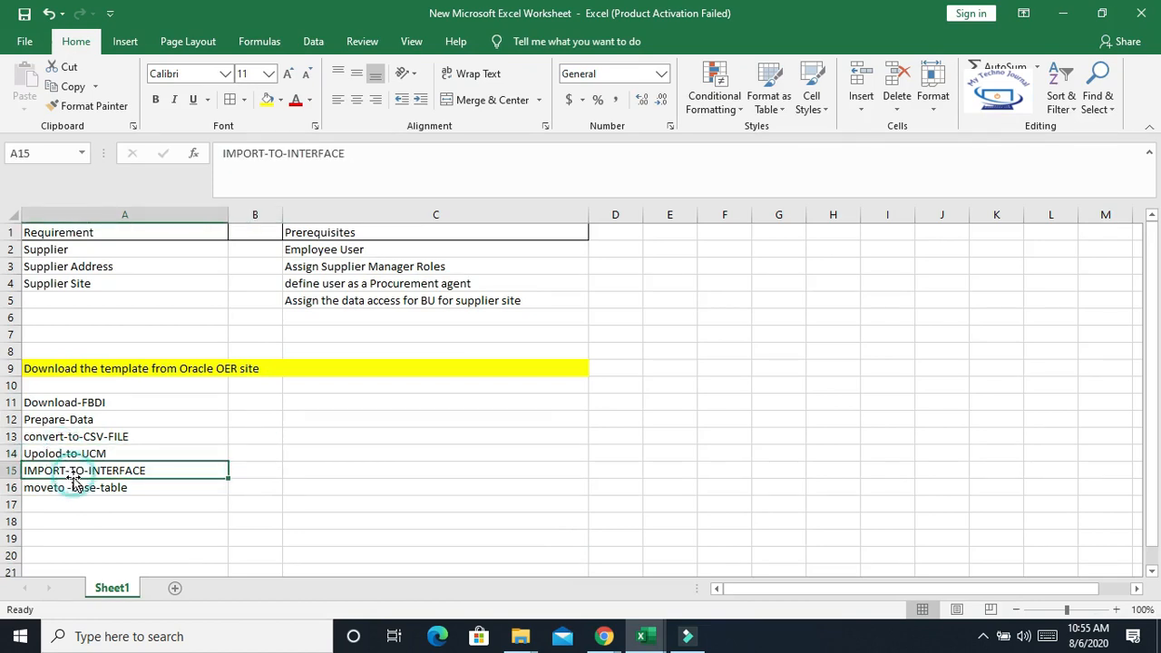
{"action": "left_click", "coordinate": [257, 470]}
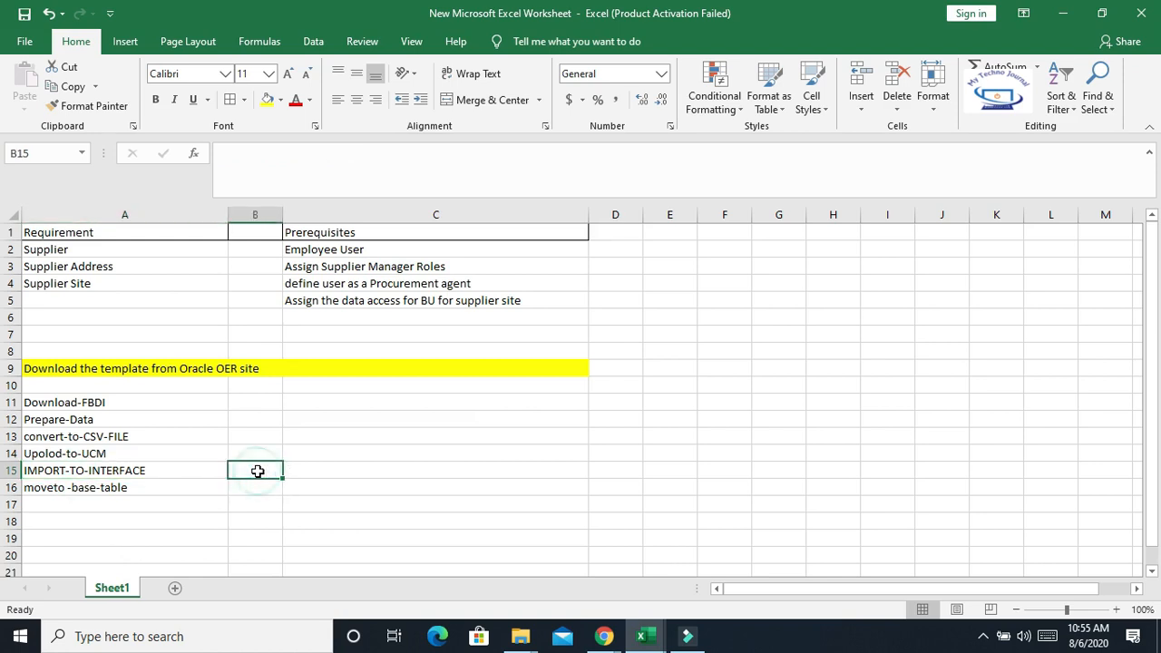
{"action": "left_click", "coordinate": [71, 472]}
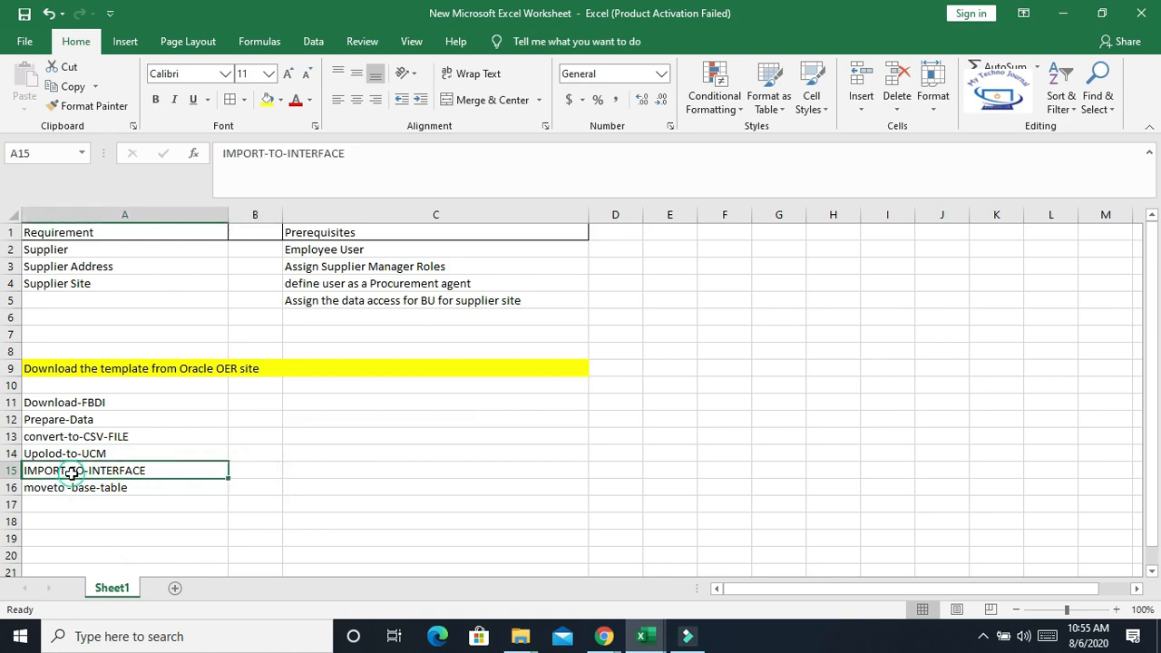
{"action": "left_click", "coordinate": [74, 491]}
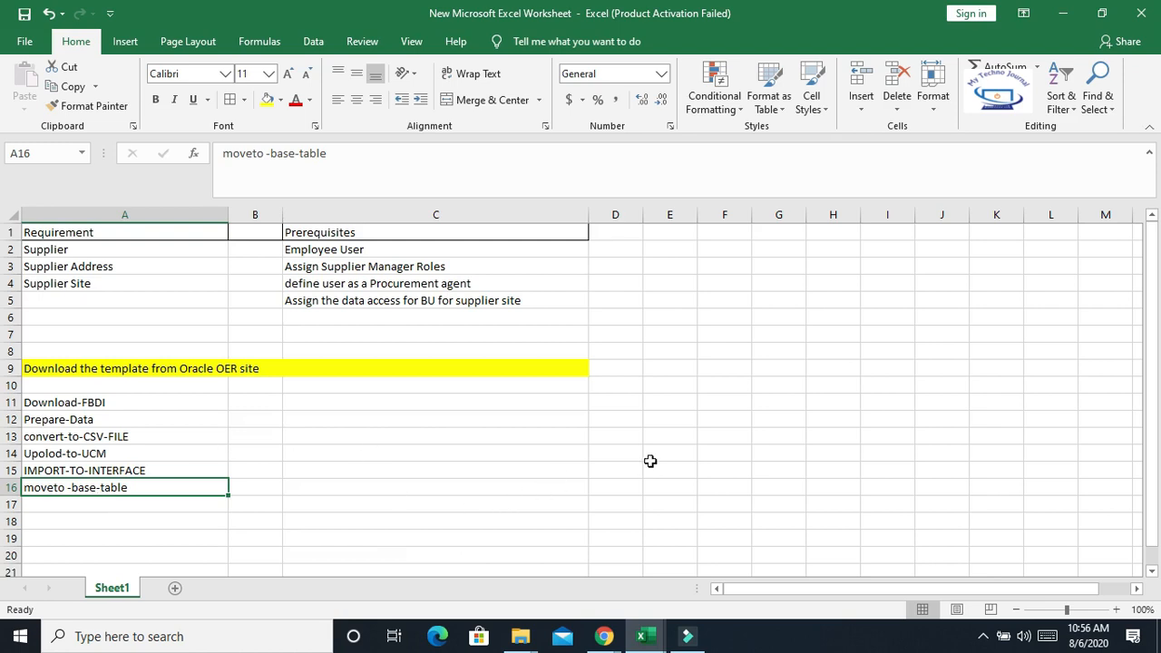
Schedule a new process, searching the job names for %Import%Su% and choosing Import Suppliers
{"action": "left_click", "coordinate": [603, 636]}
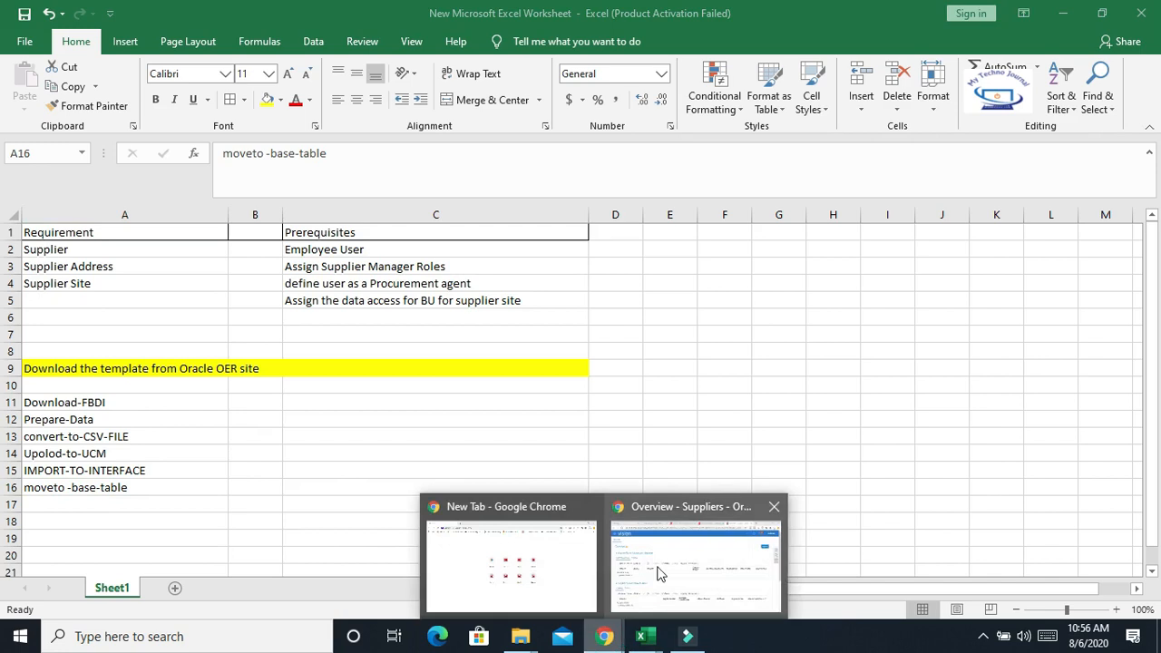
{"action": "left_click", "coordinate": [661, 562]}
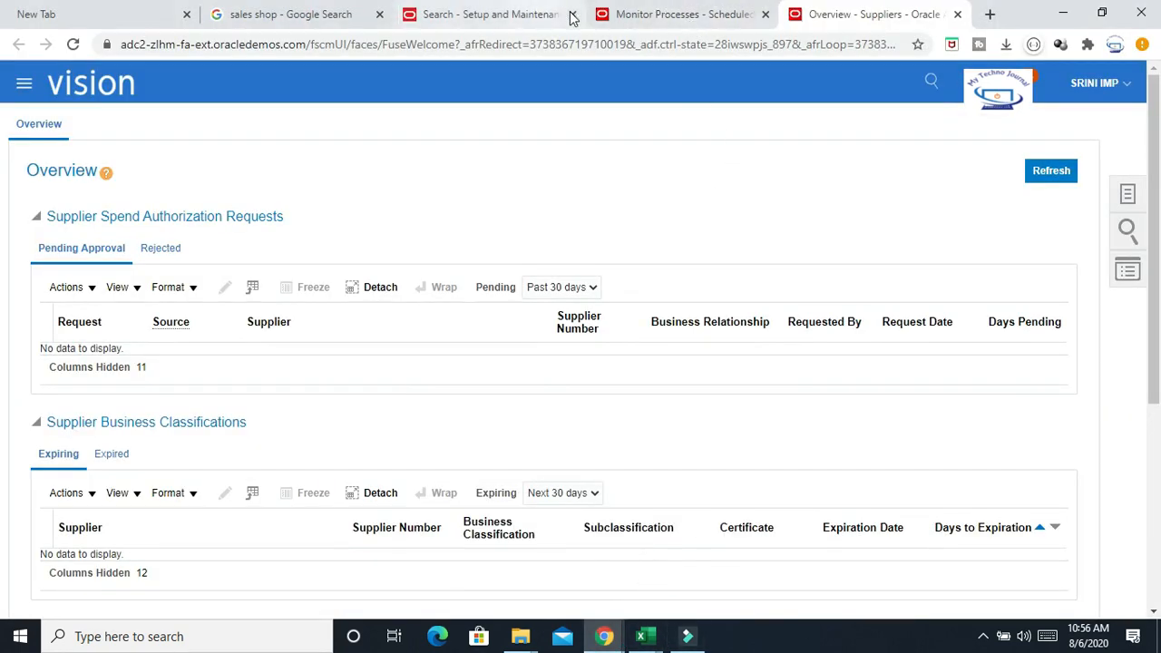
{"action": "left_click", "coordinate": [671, 16]}
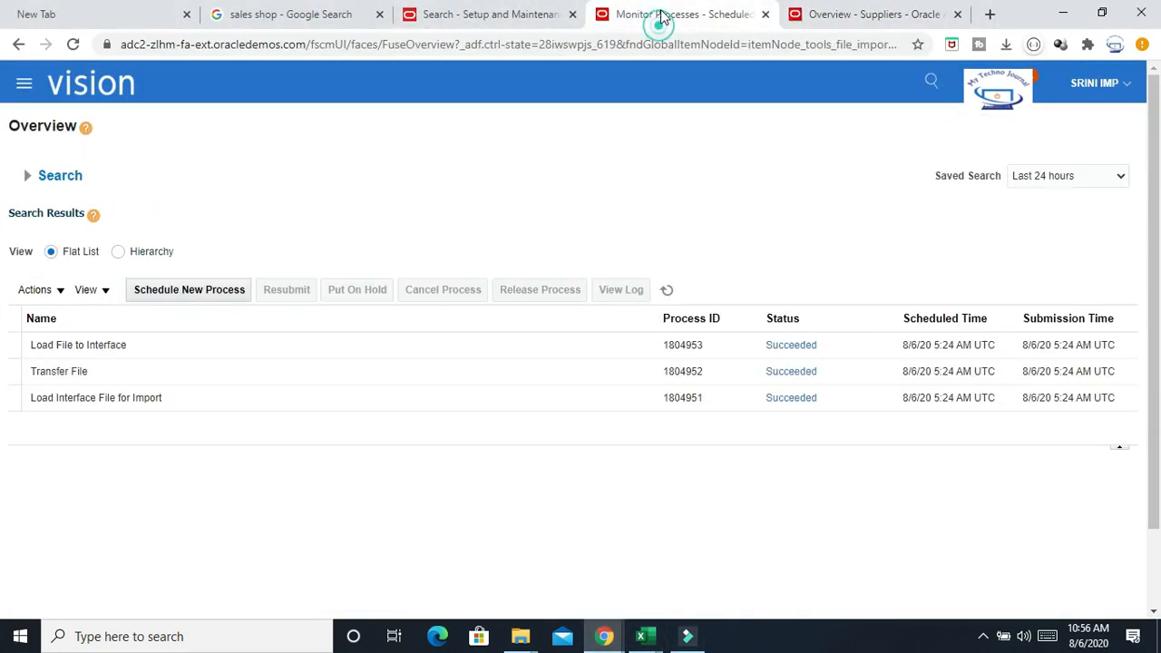
{"action": "left_click", "coordinate": [185, 296]}
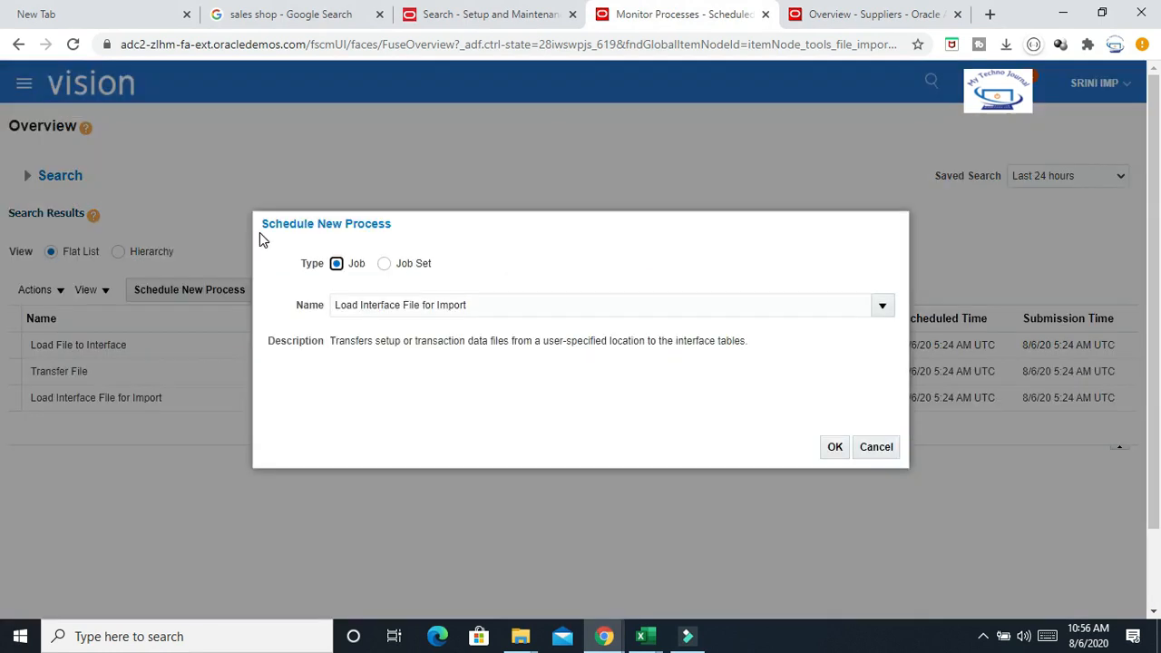
{"action": "left_click", "coordinate": [514, 306]}
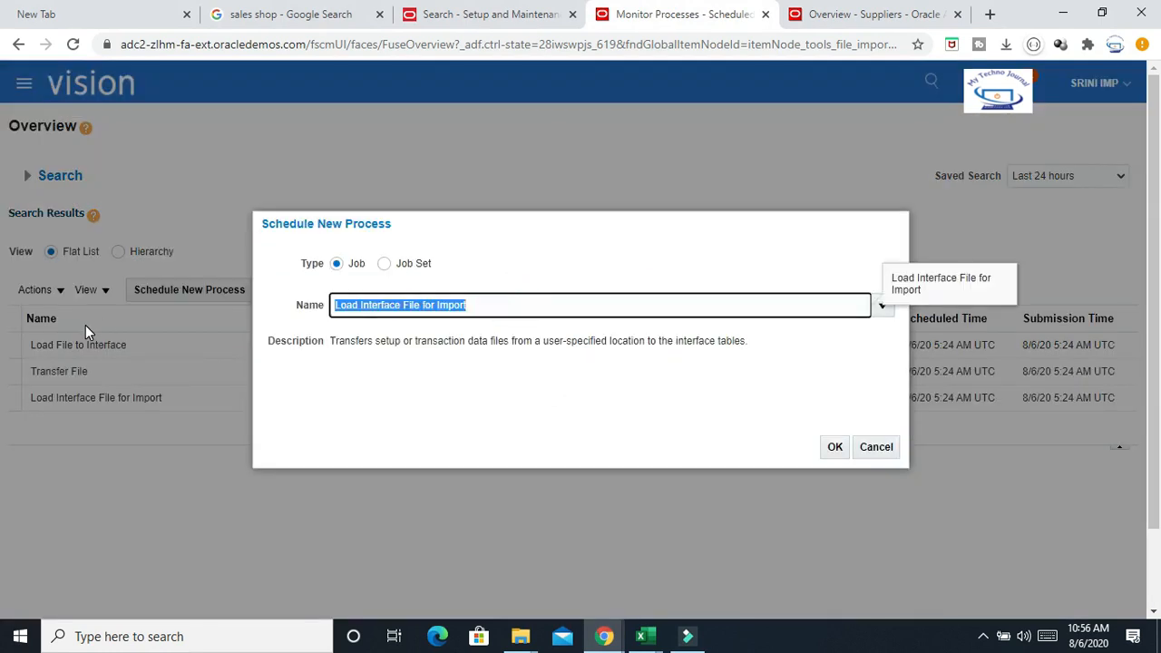
{"action": "type", "text": "%Import%Su%"}
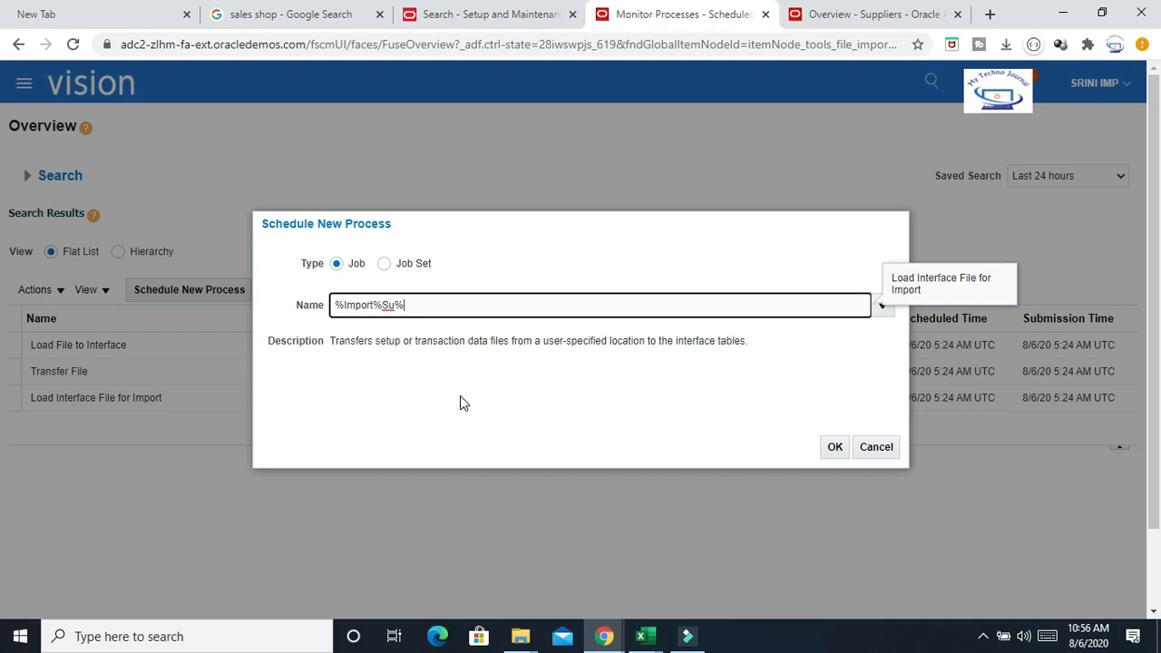
{"action": "key", "text": "Return"}
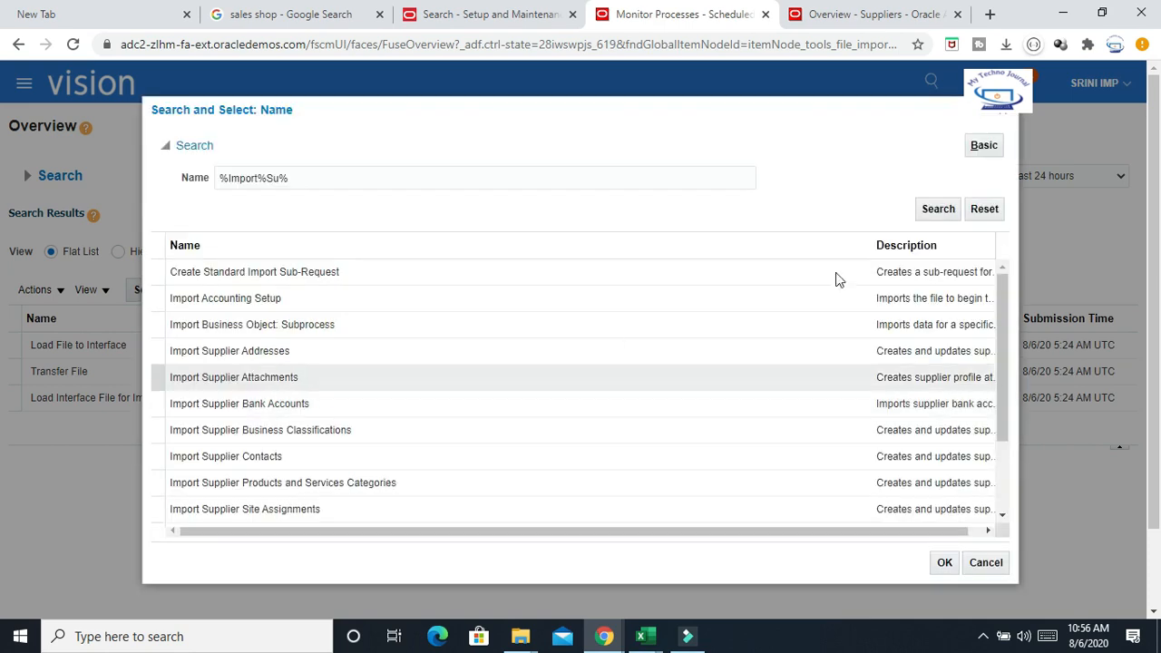
{"action": "left_click", "coordinate": [938, 210]}
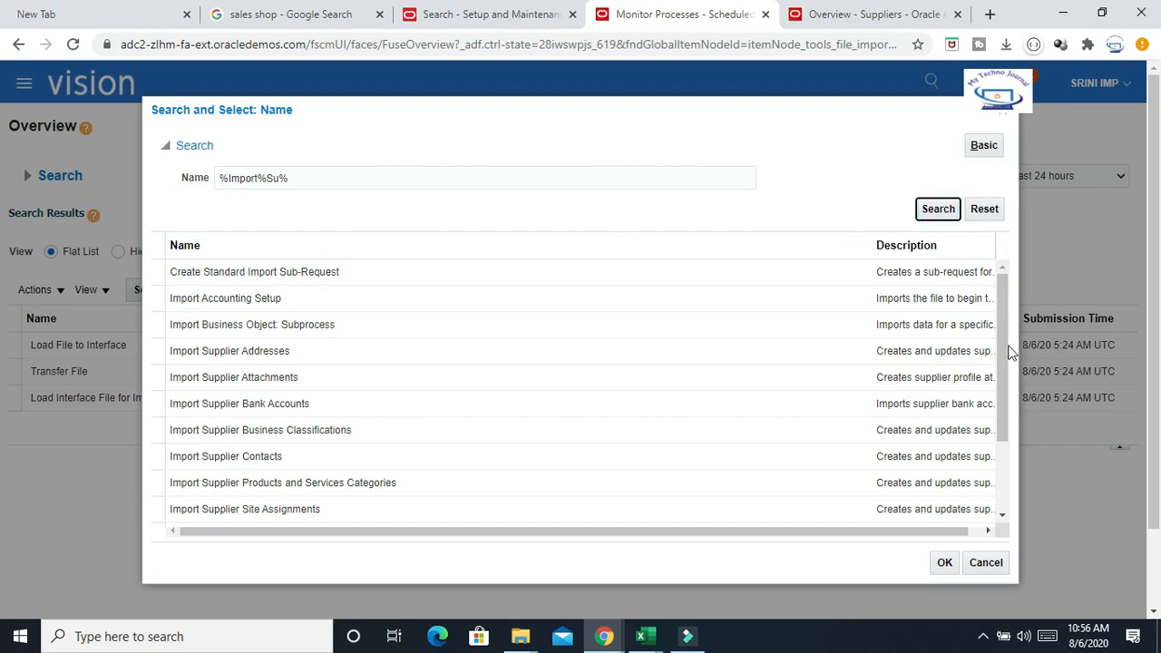
{"action": "scroll", "coordinate": [1007, 354], "scroll_direction": "down", "scroll_amount": 3}
{"action": "left_click", "coordinate": [211, 462]}
{"action": "left_click", "coordinate": [944, 562]}
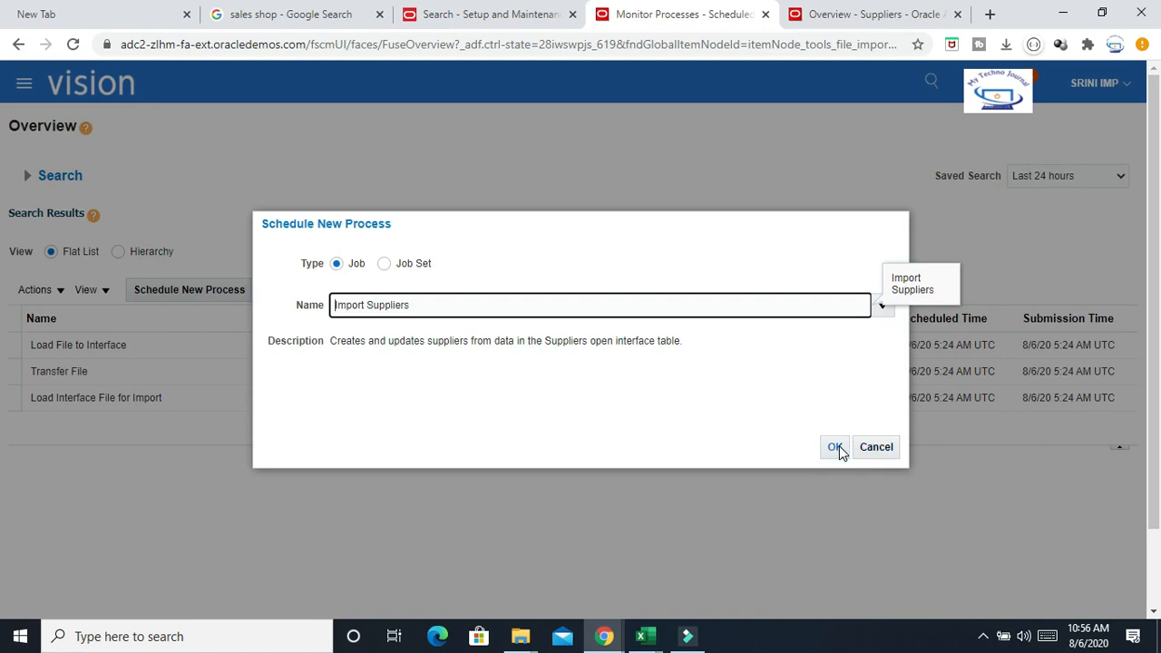
{"action": "left_click", "coordinate": [835, 446]}
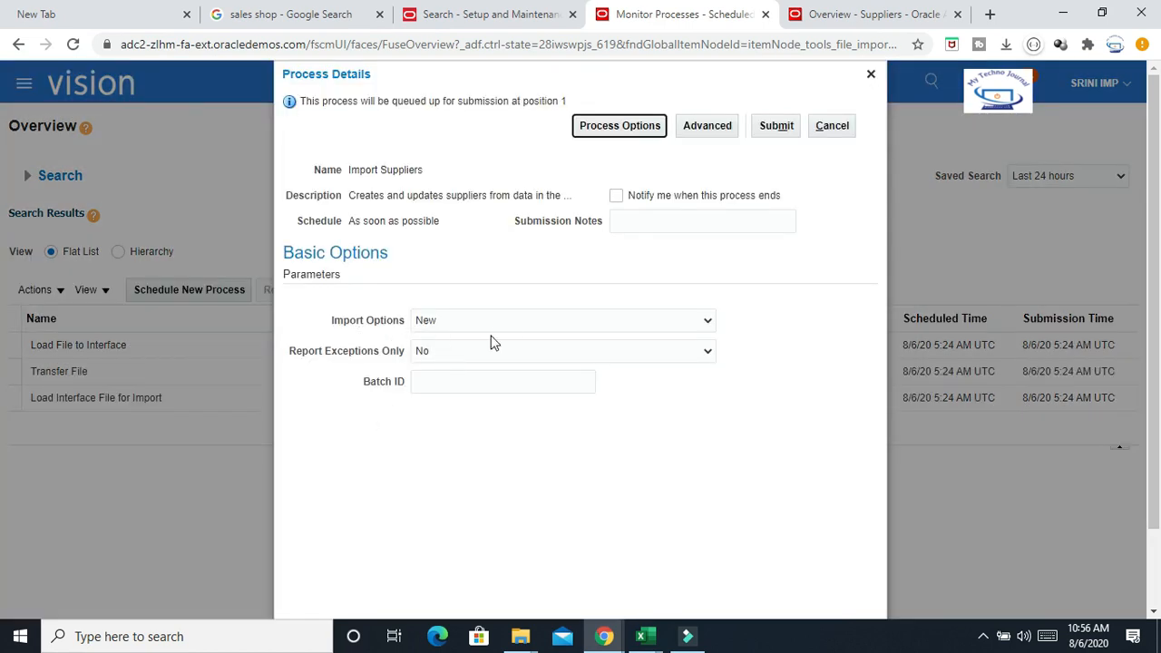
Submit the Import Suppliers process with Import Options set to New, then refresh the process list
{"action": "left_click", "coordinate": [498, 321]}
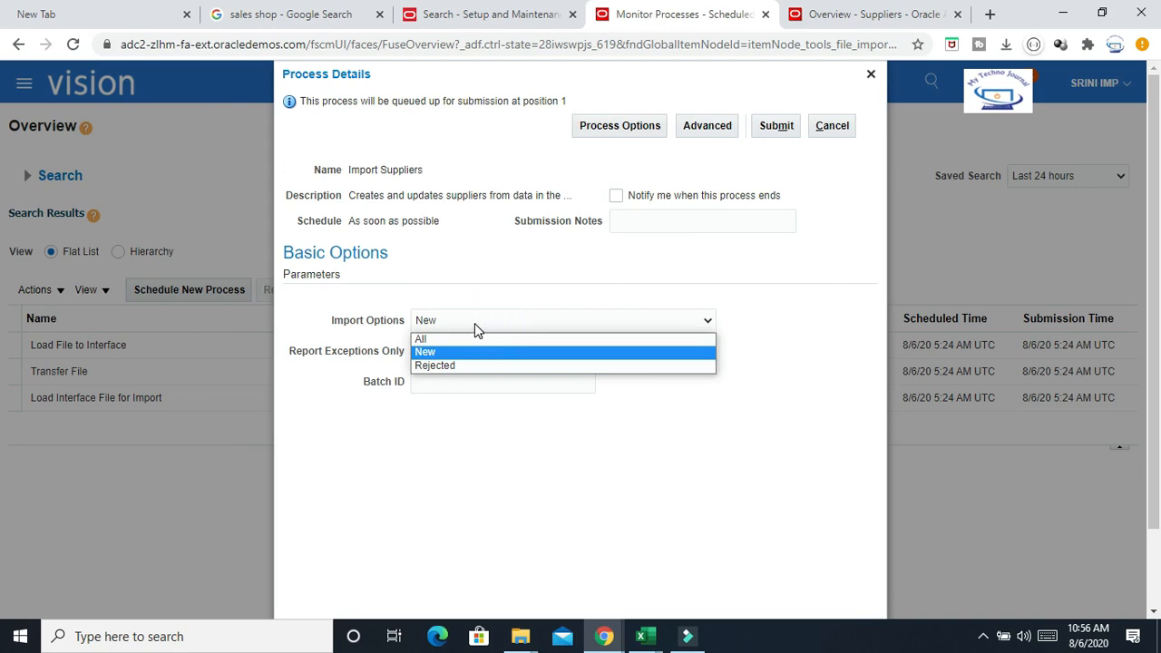
{"action": "left_click", "coordinate": [464, 274]}
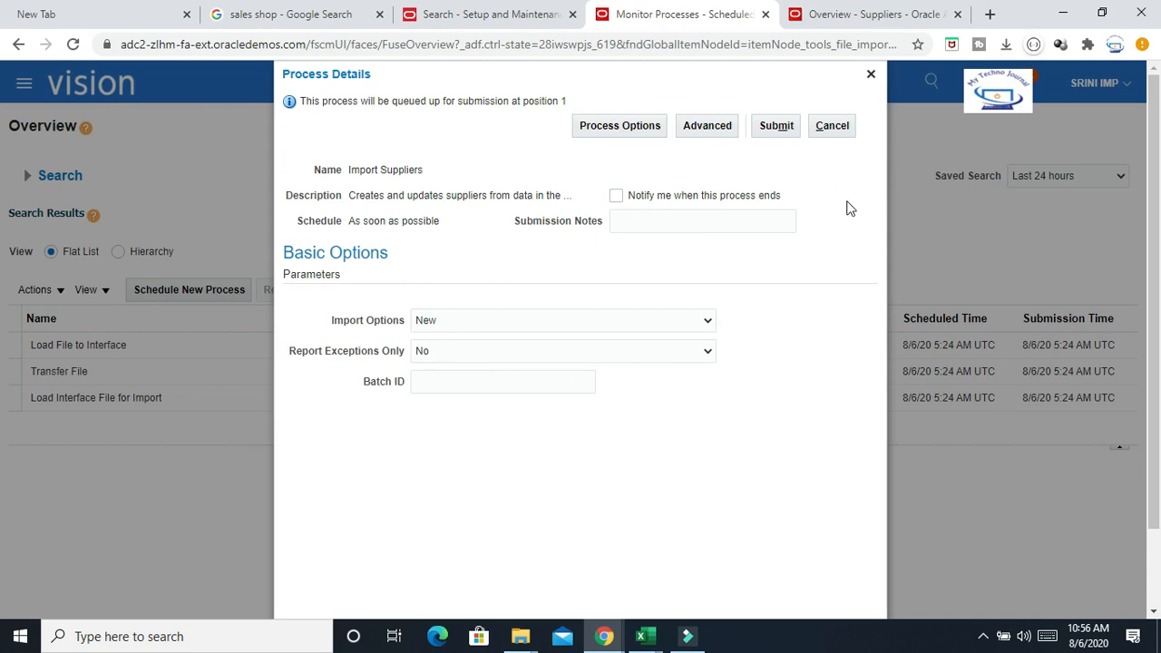
{"action": "left_click", "coordinate": [775, 125]}
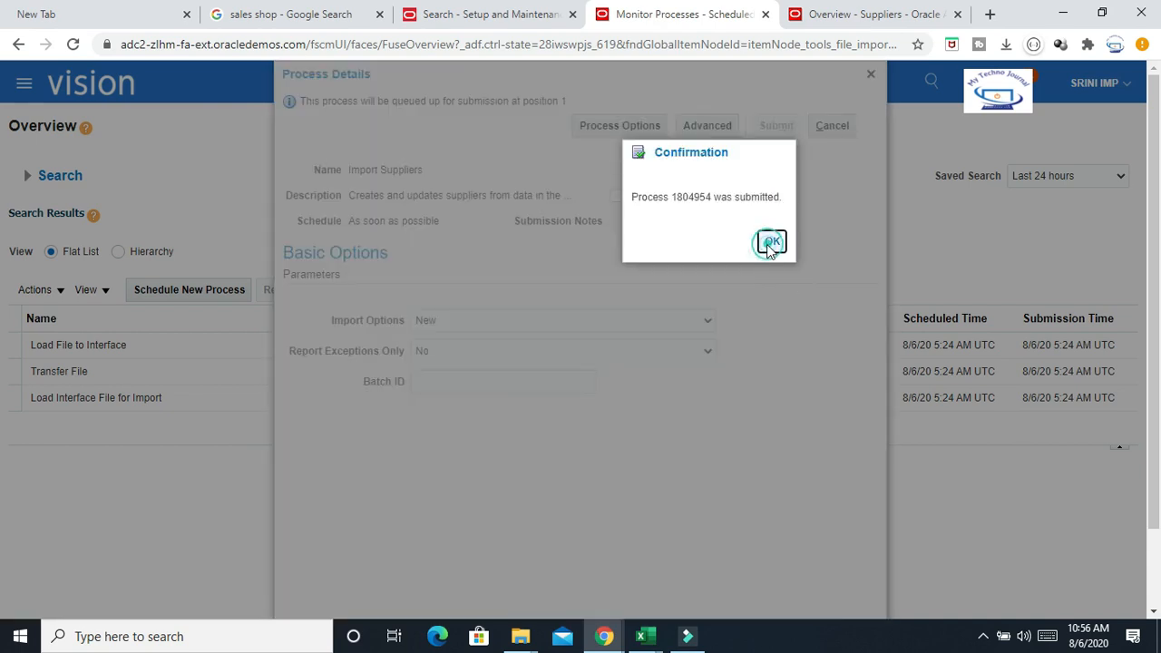
{"action": "left_click", "coordinate": [769, 241]}
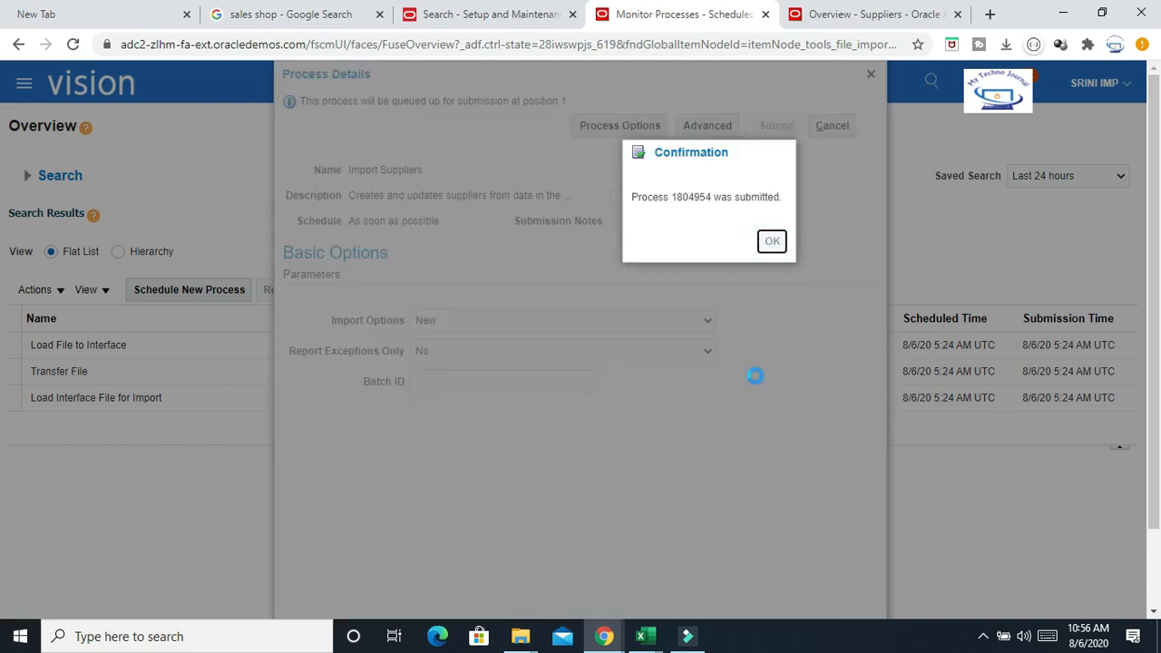
{"action": "left_click", "coordinate": [667, 294]}
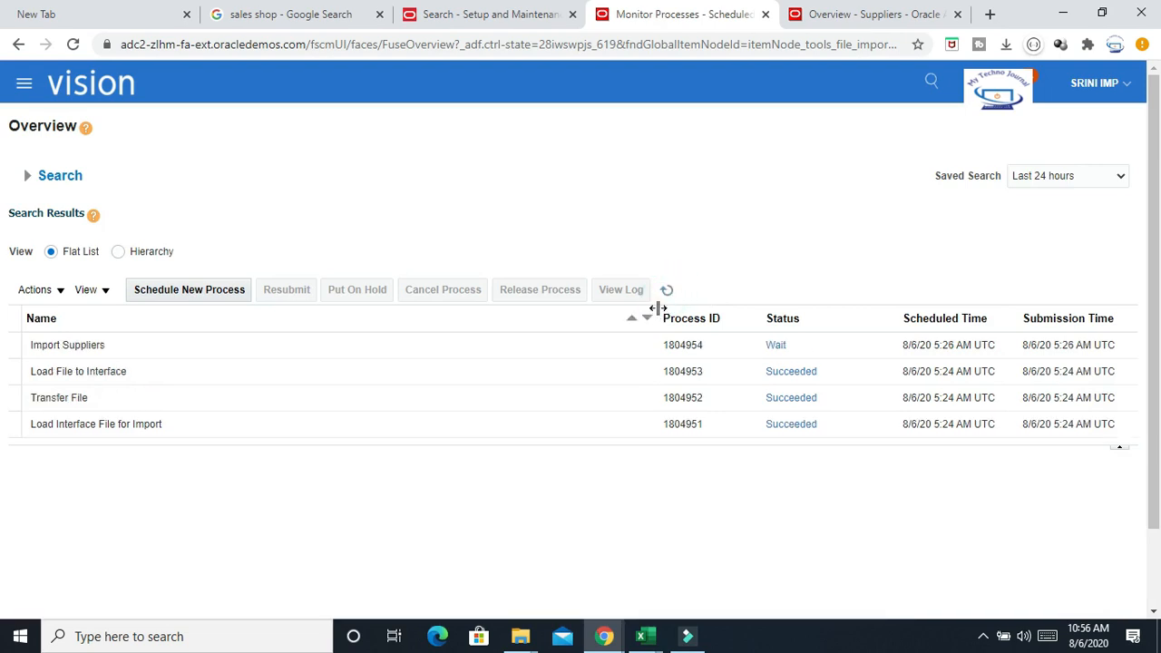
{"action": "left_click", "coordinate": [669, 295]}
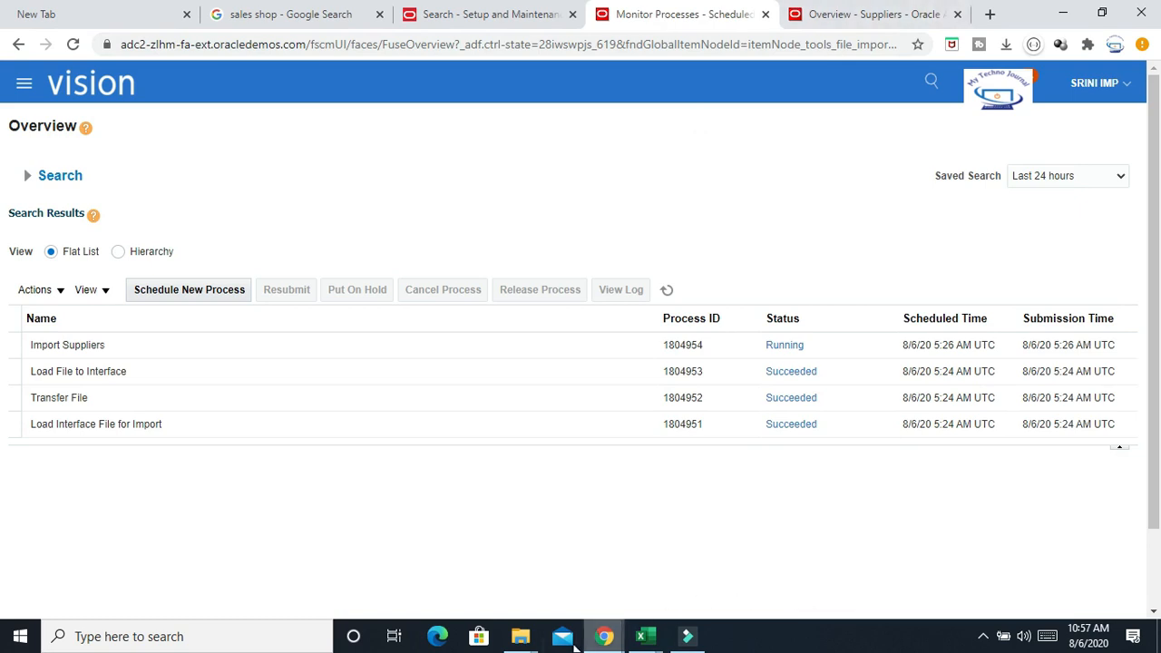
Open the Supplier Import folder and view the supplier address import template in Excel
{"action": "mouse_move", "coordinate": [521, 642]}
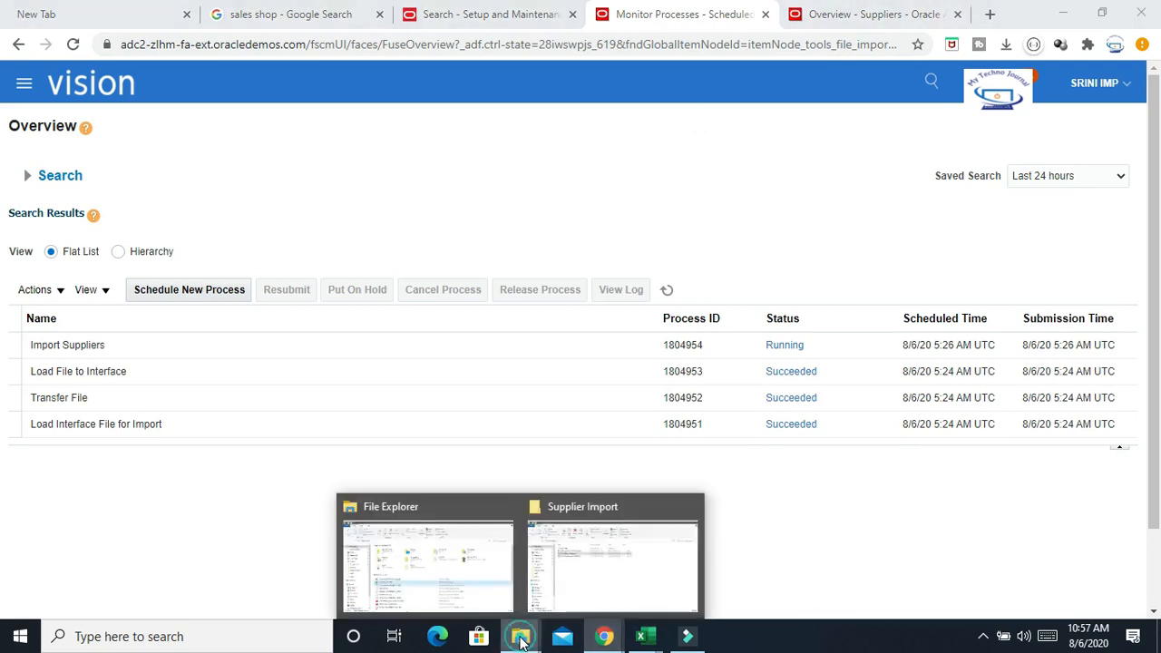
{"action": "left_click", "coordinate": [624, 573]}
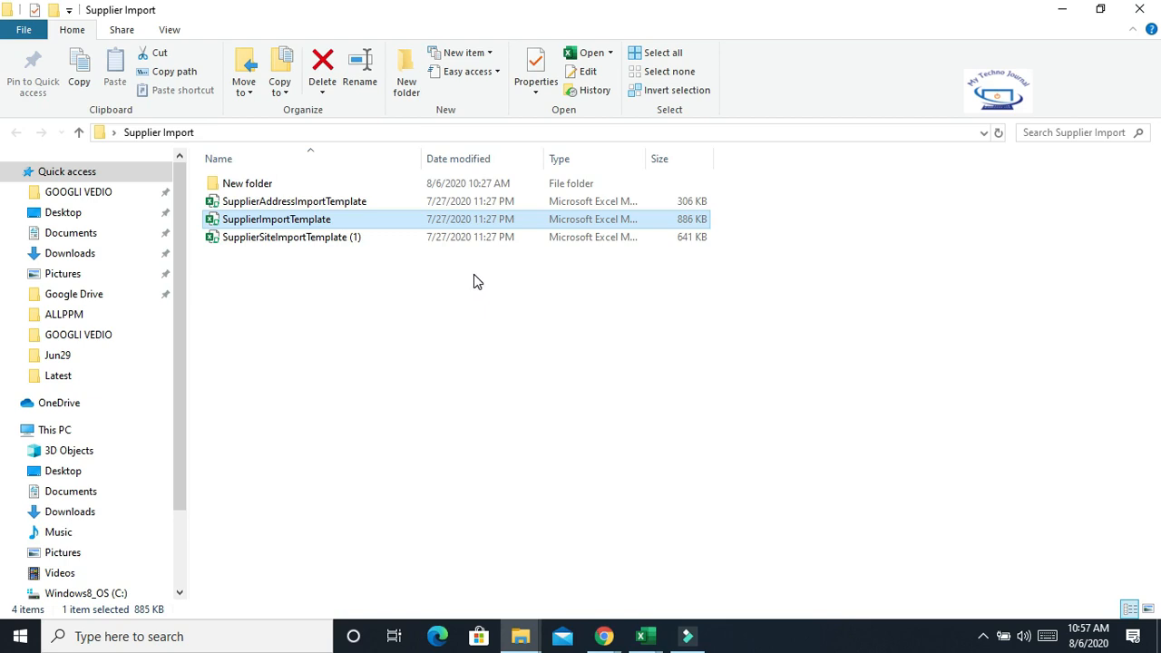
{"action": "left_click", "coordinate": [543, 385]}
{"action": "left_click", "coordinate": [319, 207]}
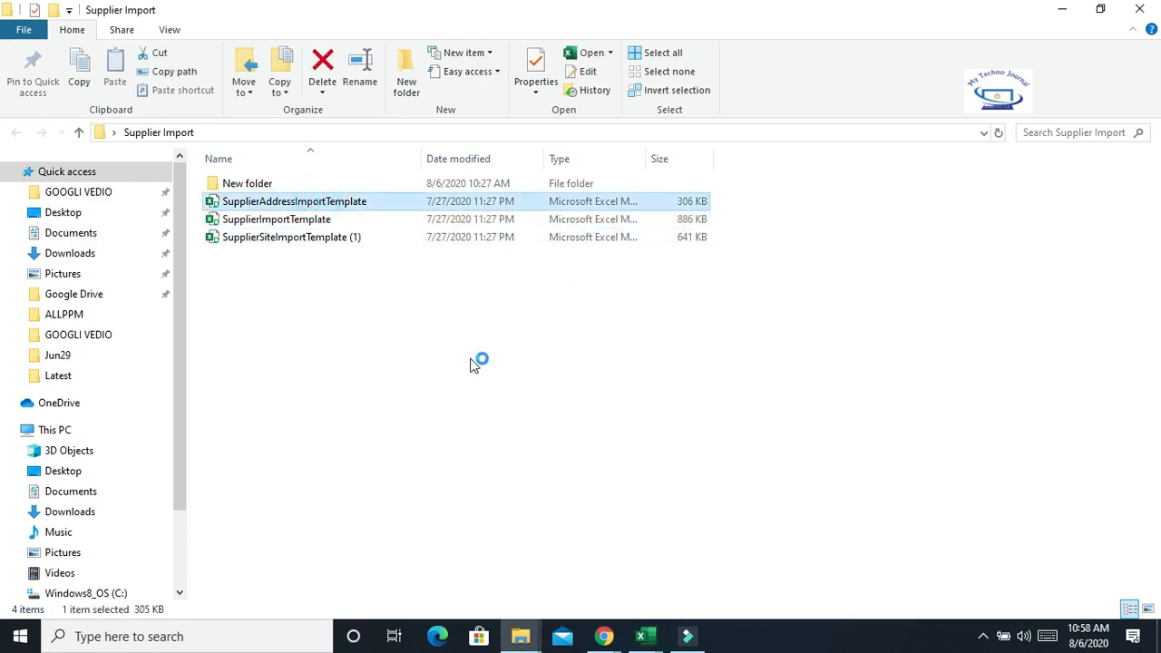
{"action": "key", "text": "alt+Tab"}
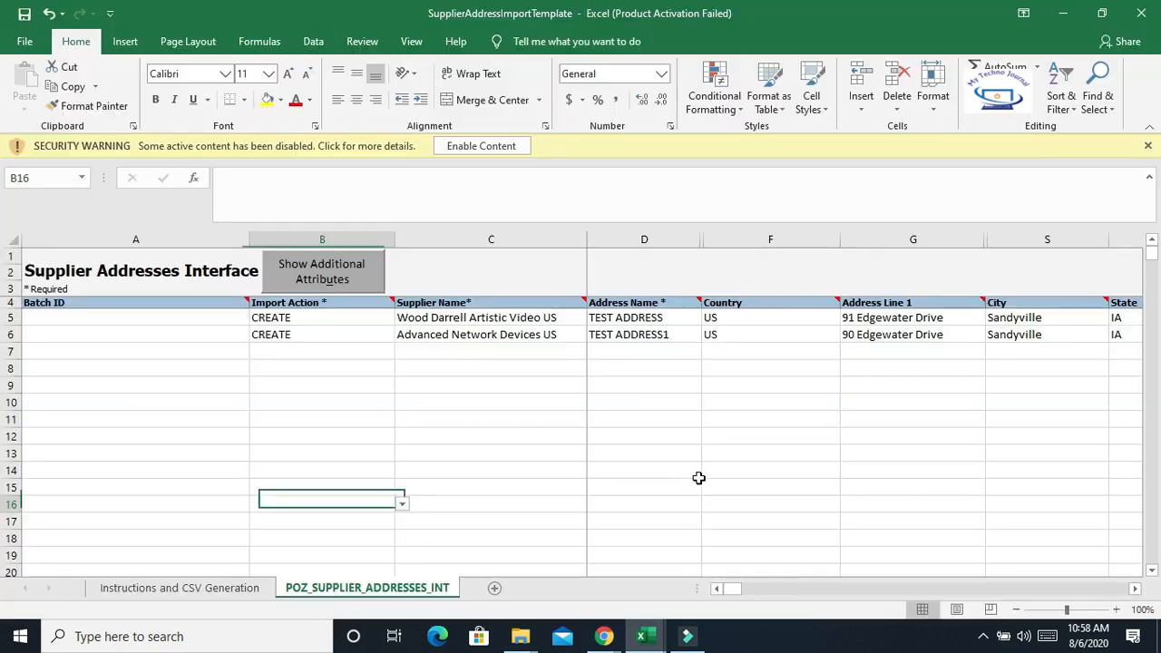
{"action": "left_click", "coordinate": [509, 147]}
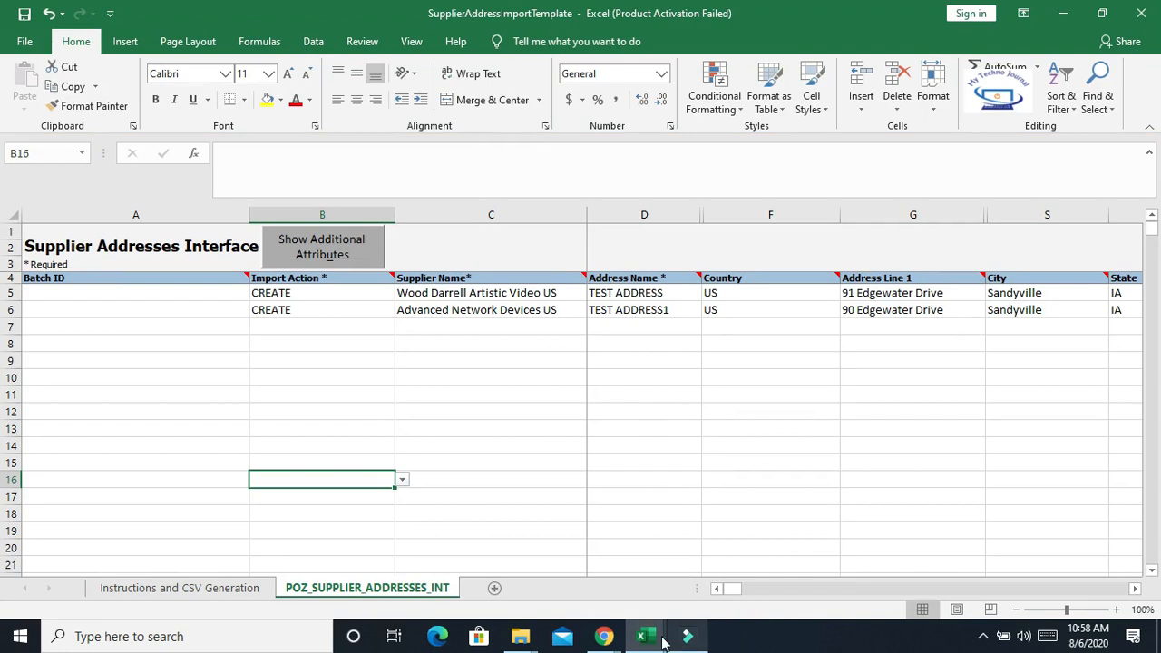
Return to the scheduled processes and refresh to check the Import Suppliers status
{"action": "mouse_move", "coordinate": [609, 638]}
{"action": "left_click", "coordinate": [694, 558]}
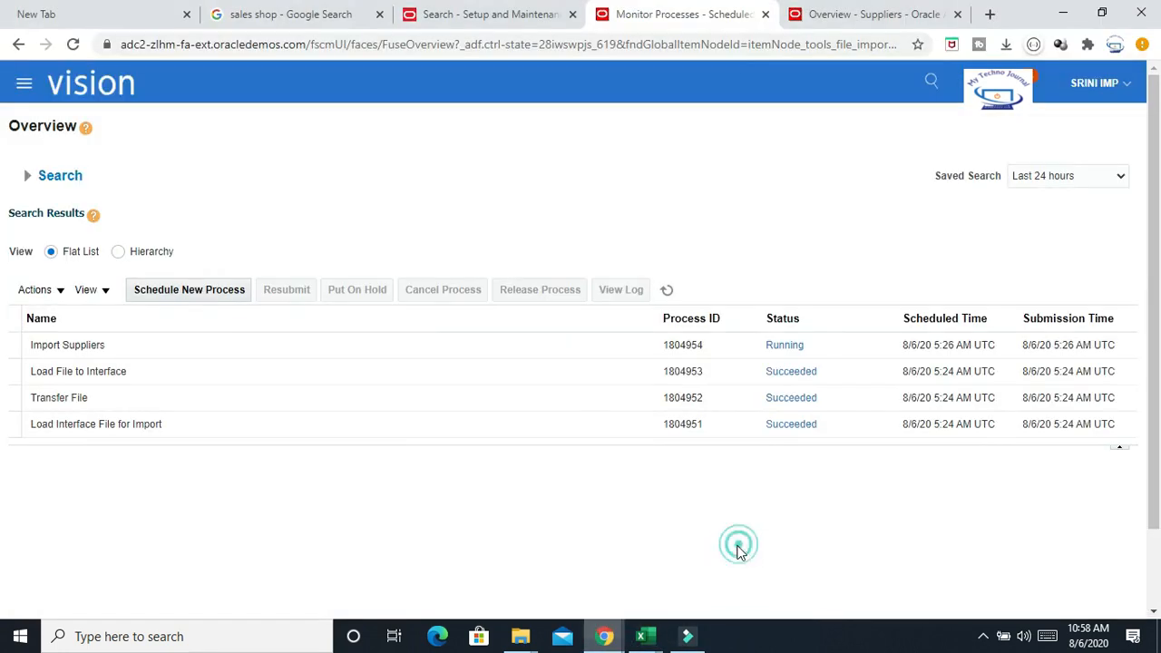
{"action": "left_click", "coordinate": [666, 291]}
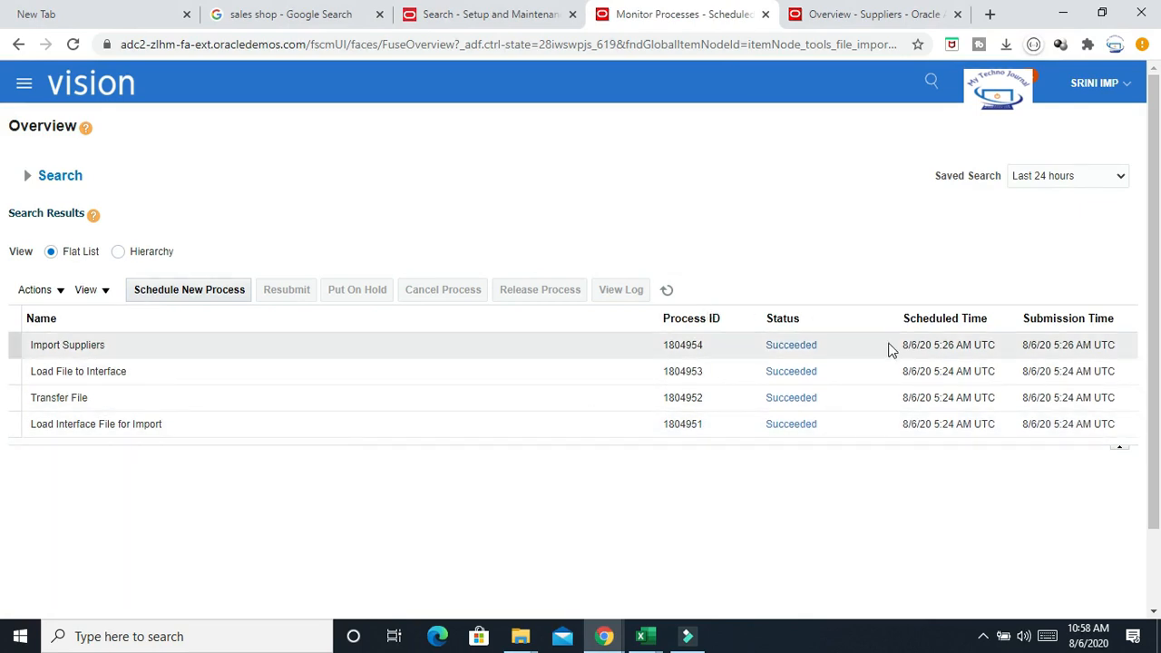
Switch to the Suppliers work area and open its supplier search panel
{"action": "left_click", "coordinate": [889, 16]}
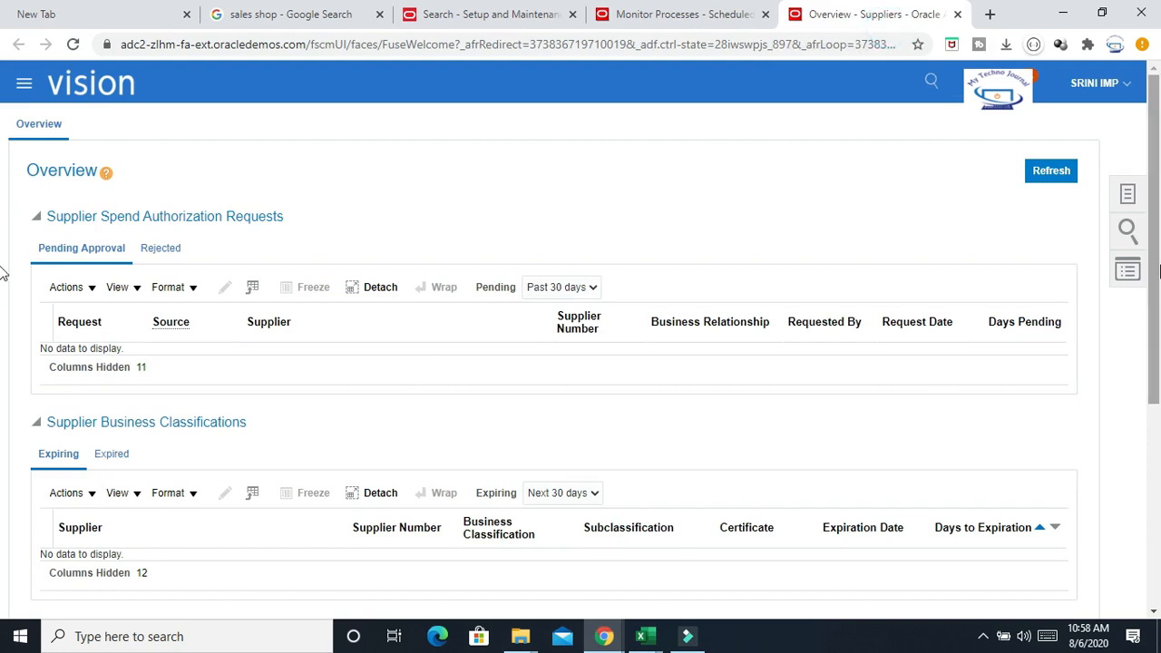
{"action": "left_click", "coordinate": [1126, 231]}
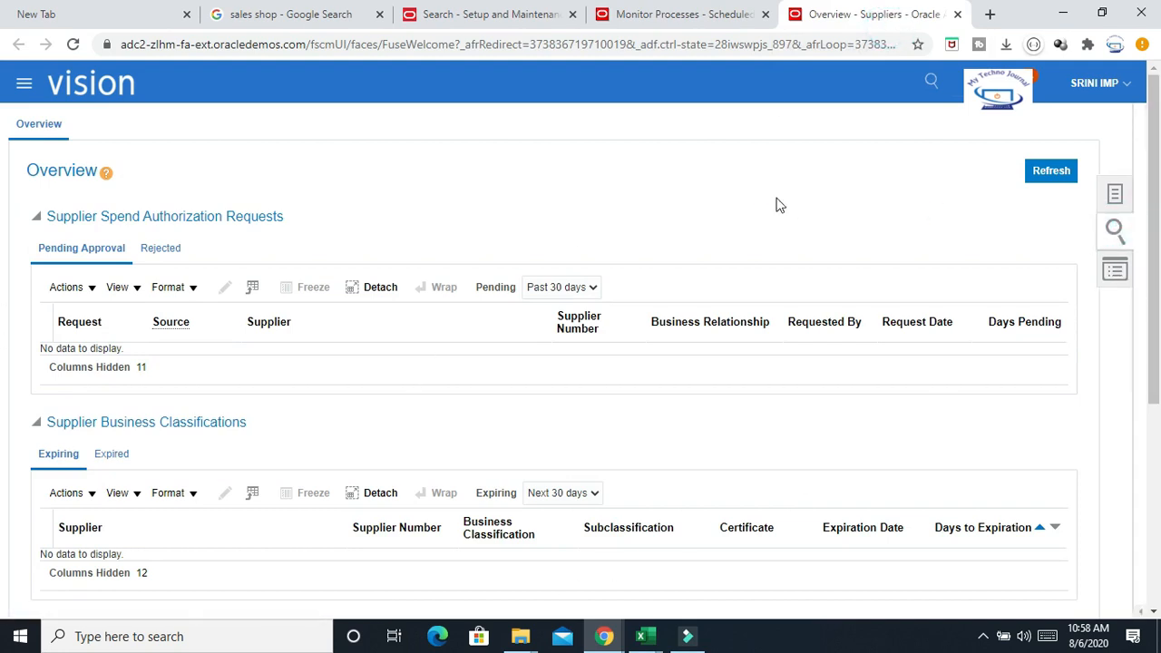
{"action": "left_click", "coordinate": [1014, 139]}
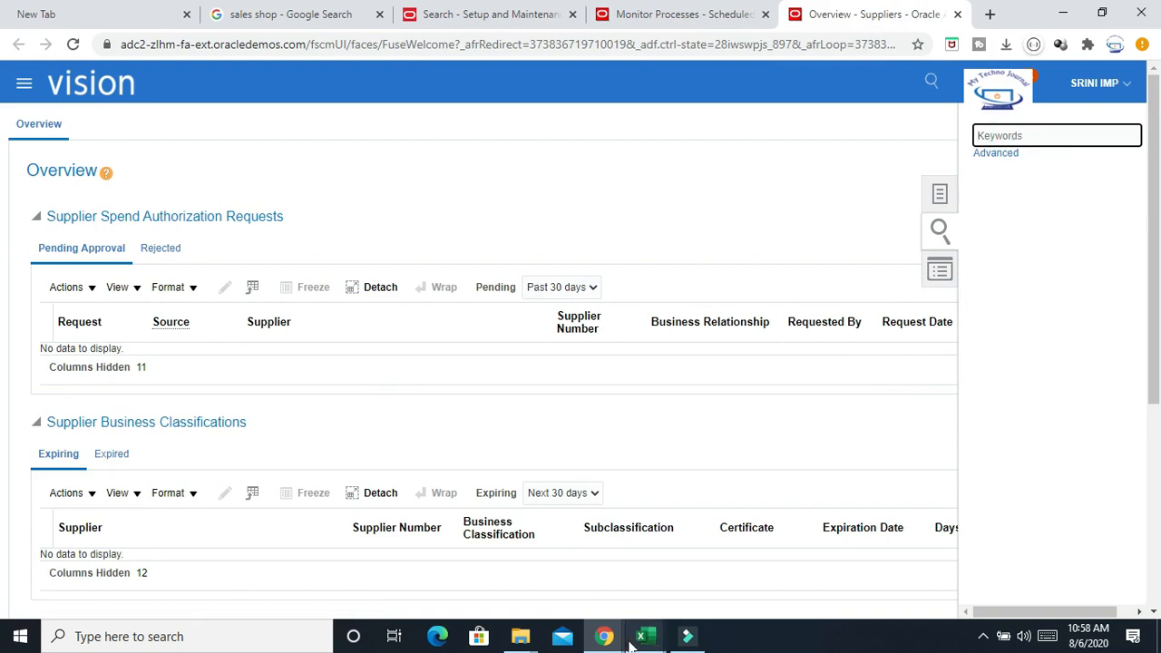
Copy the supplier name Advanced Network Devices US from the supplier import template and return to the browser
{"action": "mouse_move", "coordinate": [644, 636]}
{"action": "left_click", "coordinate": [632, 565]}
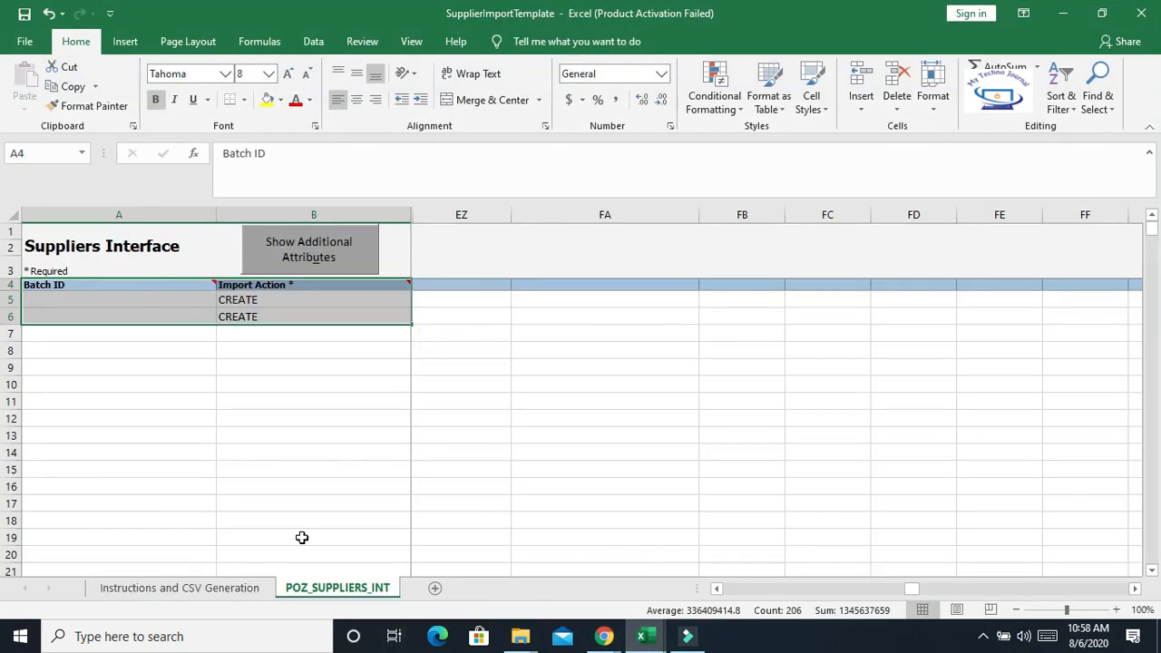
{"action": "left_click", "coordinate": [912, 596]}
{"action": "left_click", "coordinate": [716, 588]}
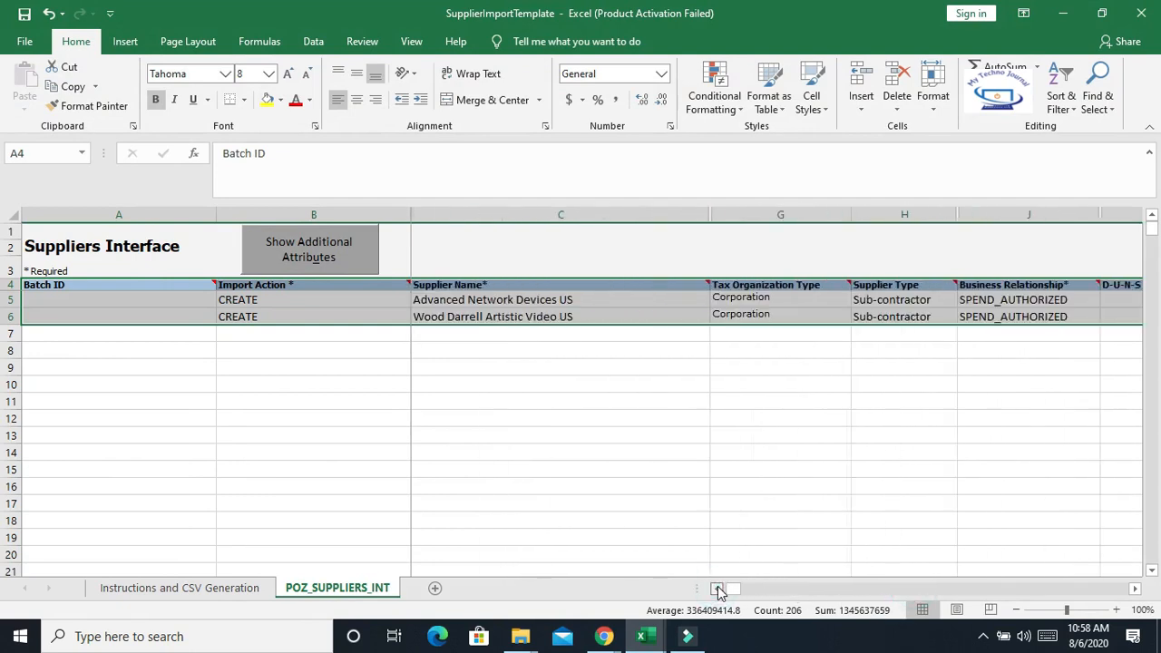
{"action": "left_click", "coordinate": [524, 303]}
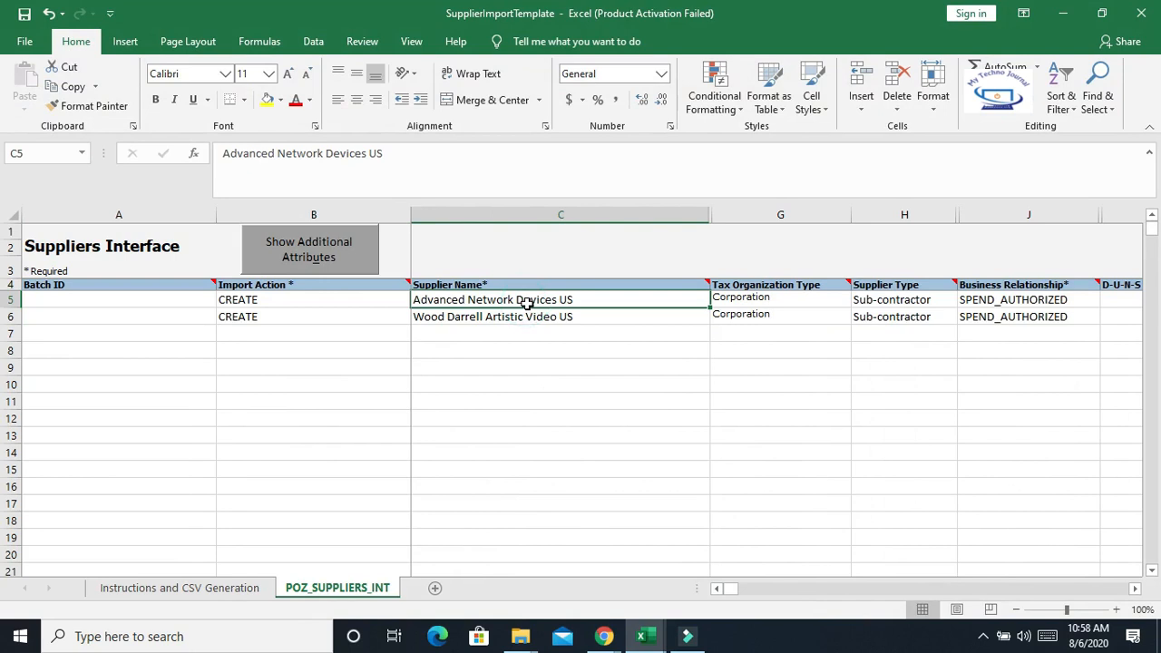
{"action": "key", "text": "ctrl+c"}
{"action": "key", "text": "alt+Tab"}
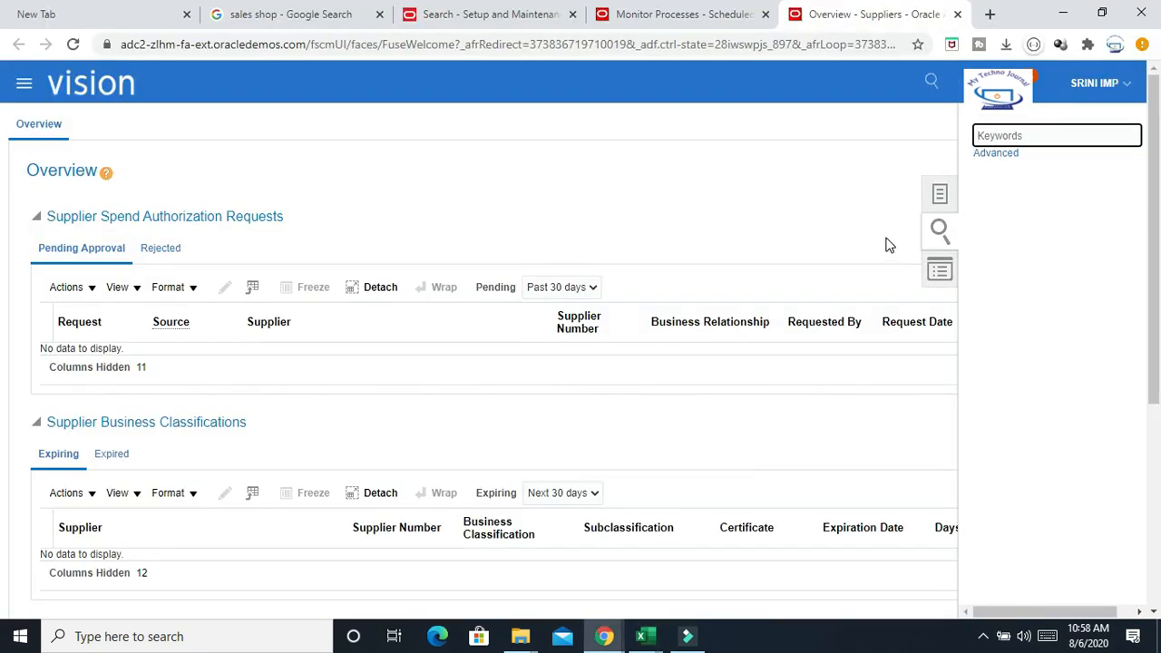
Search the Suppliers work area for Advanced Network Devices US and open its supplier record
{"action": "left_click", "coordinate": [1008, 130]}
{"action": "key", "text": "ctrl+v"}
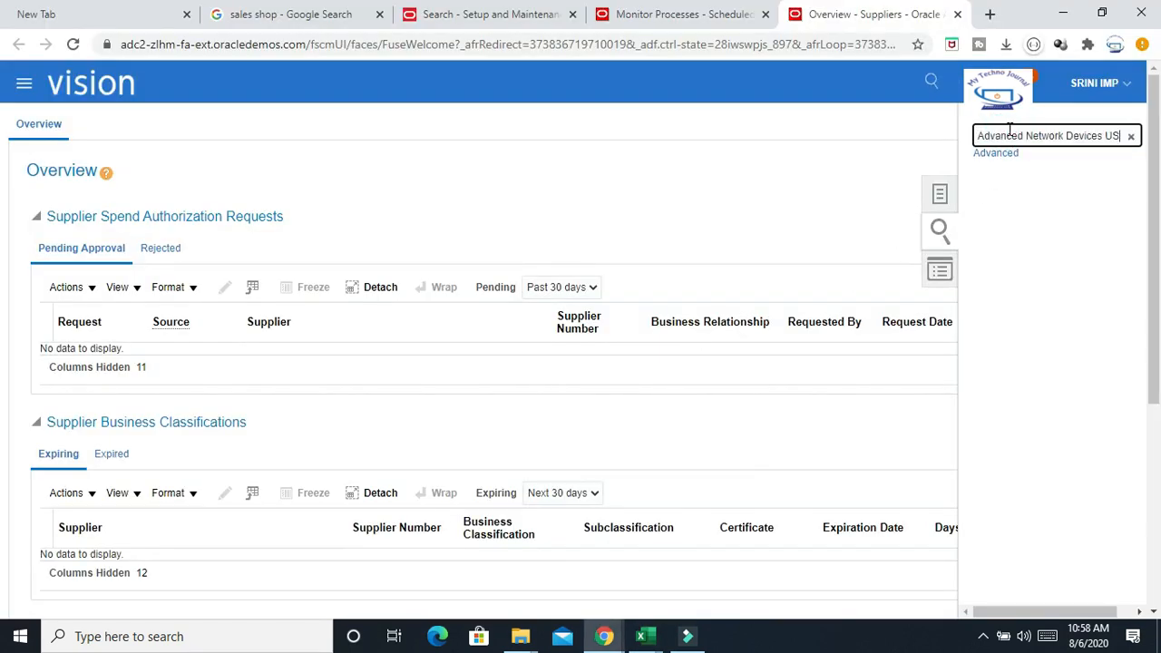
{"action": "left_click", "coordinate": [945, 225]}
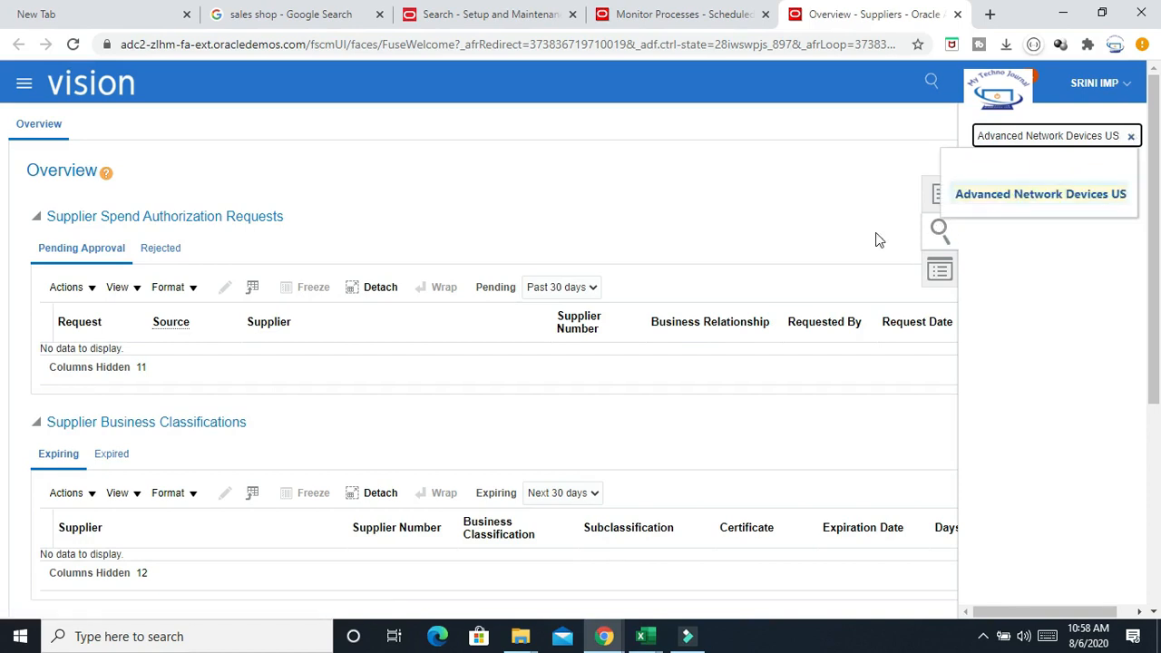
{"action": "left_click", "coordinate": [1018, 195]}
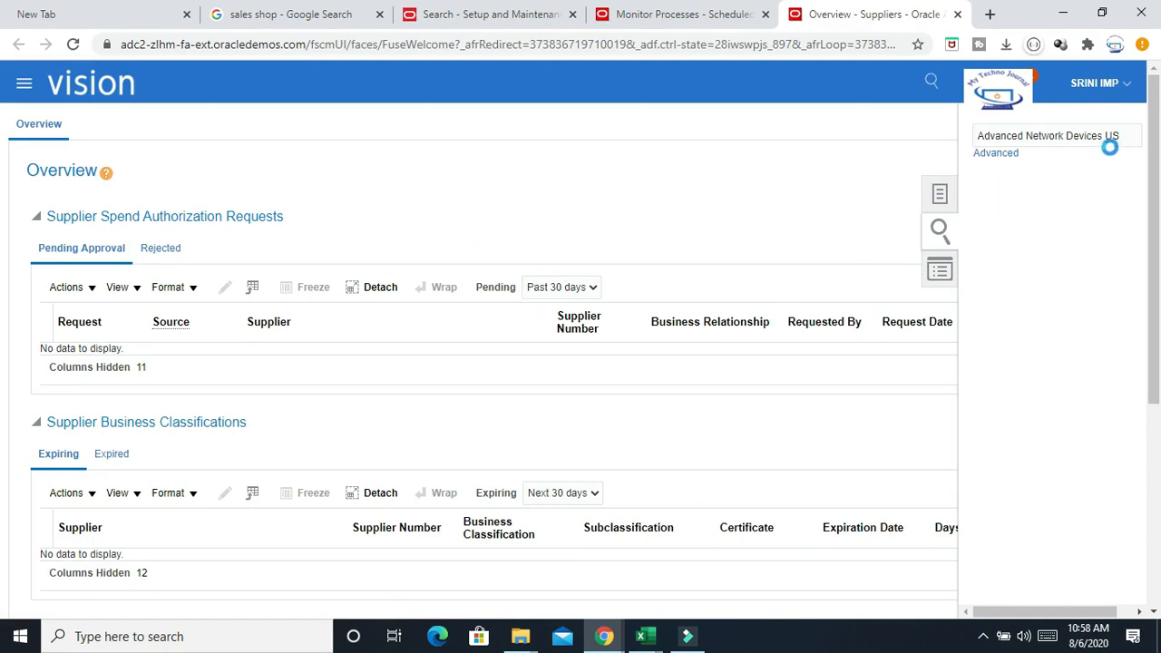
{"action": "left_click", "coordinate": [938, 234]}
{"action": "scroll", "coordinate": [798, 245], "scroll_direction": "down", "scroll_amount": 4}
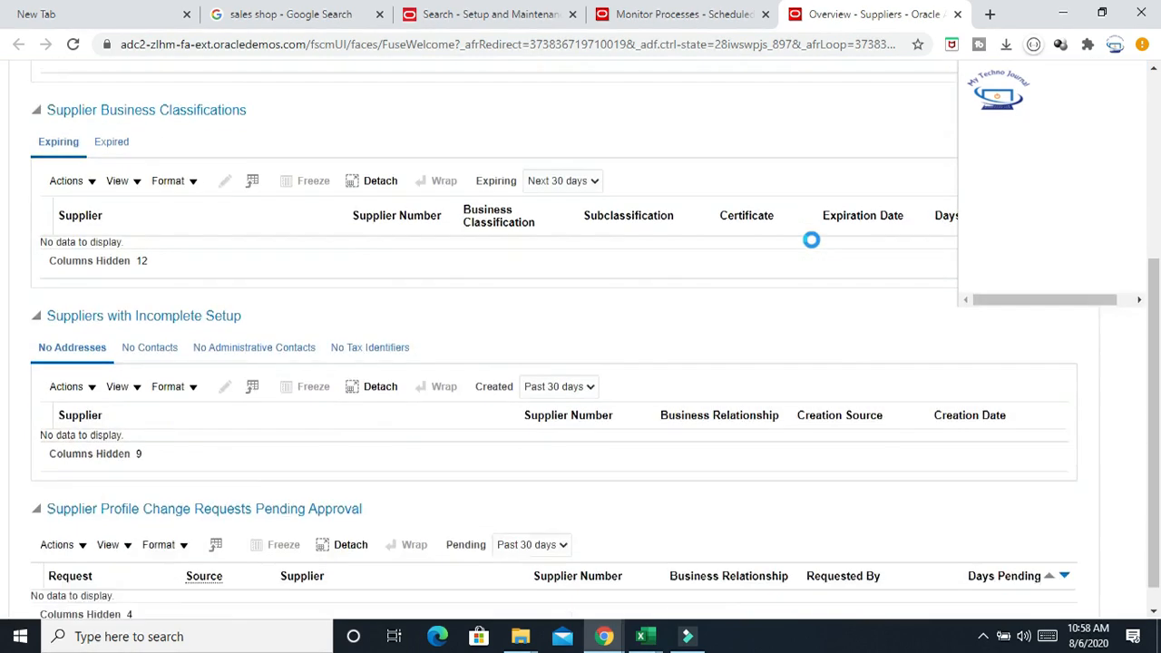
{"action": "scroll", "coordinate": [811, 239], "scroll_direction": "up", "scroll_amount": 3}
{"action": "scroll", "coordinate": [1022, 191], "scroll_direction": "up", "scroll_amount": 1}
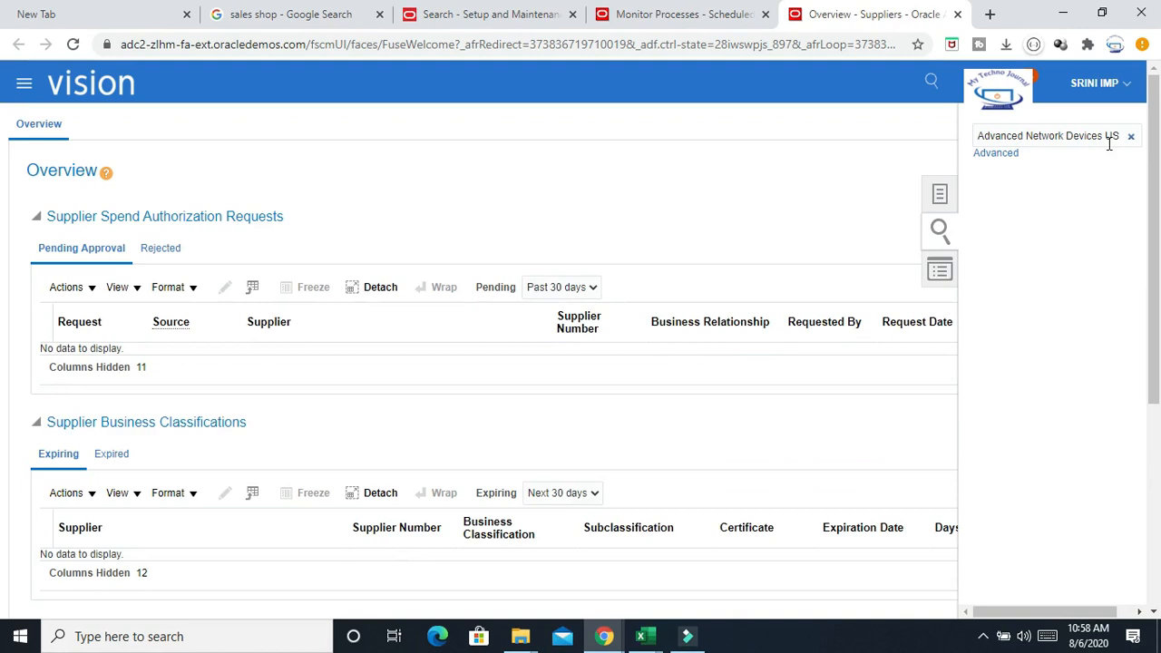
{"action": "left_click", "coordinate": [1129, 136]}
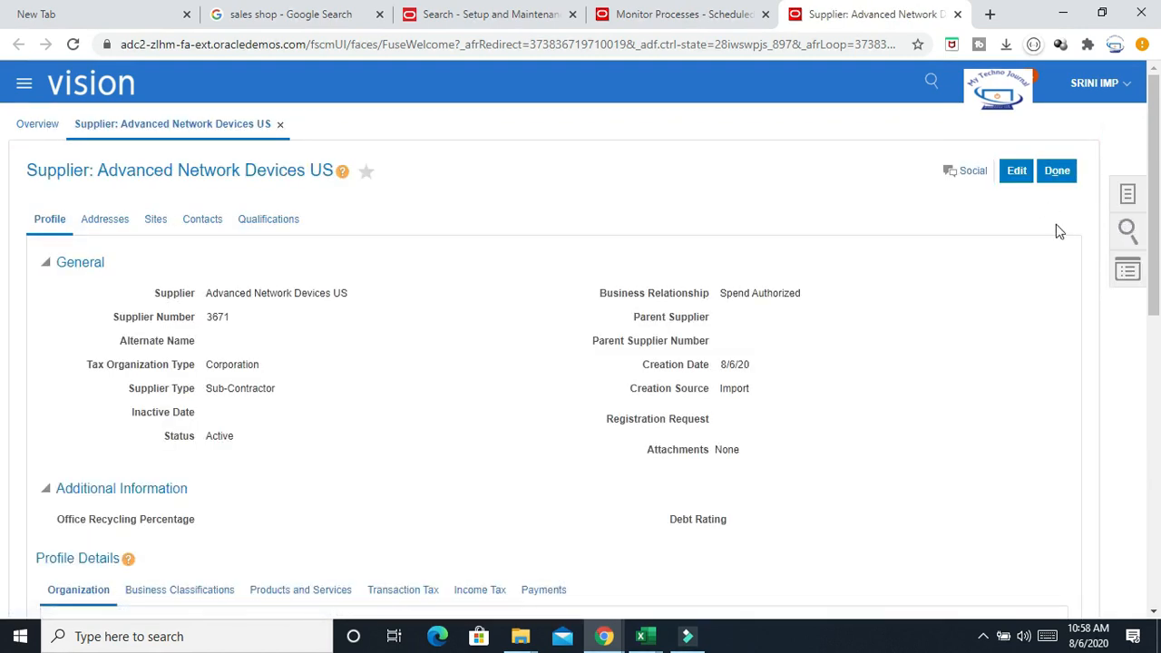
Review the supplier's general profile details, then close the supplier page
{"action": "left_click", "coordinate": [1126, 232]}
{"action": "left_click", "coordinate": [669, 206]}
{"action": "scroll", "coordinate": [417, 384], "scroll_direction": "down", "scroll_amount": 5}
{"action": "scroll", "coordinate": [417, 384], "scroll_direction": "up", "scroll_amount": 5}
{"action": "left_click_drag", "start_coordinate": [156, 297], "coordinate": [821, 551]}
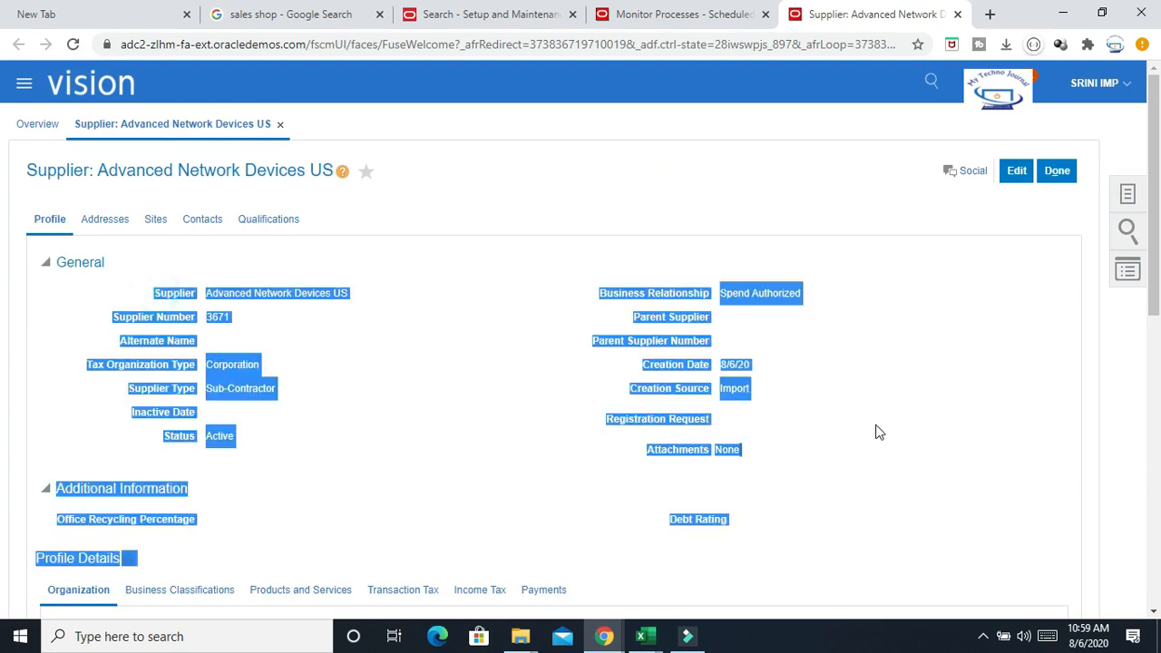
{"action": "left_click", "coordinate": [1057, 171]}
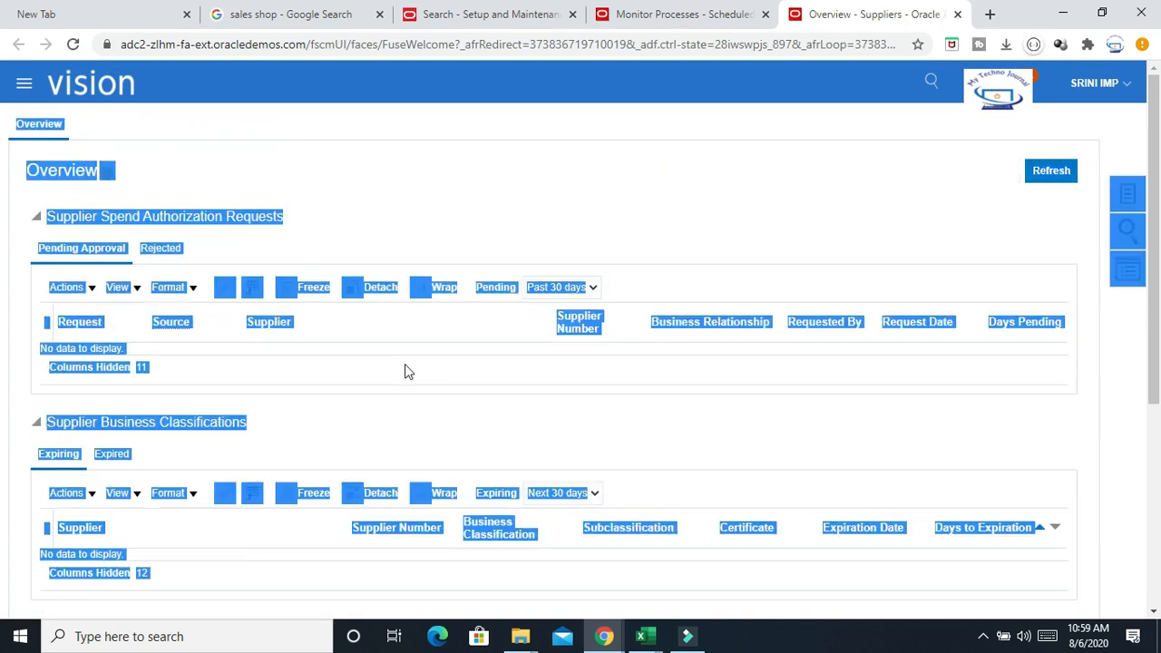
Switch to the supplier address import template and paste the supplier names into both Supplier Name cells of the address rows
{"action": "left_click", "coordinate": [788, 237]}
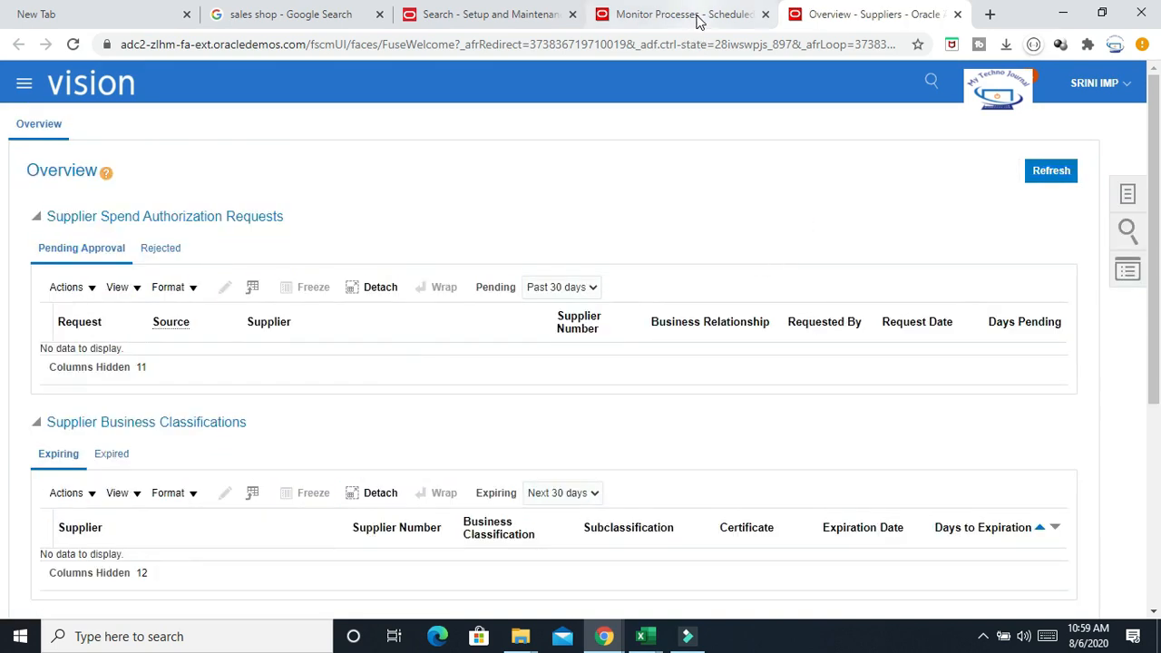
{"action": "mouse_move", "coordinate": [645, 636]}
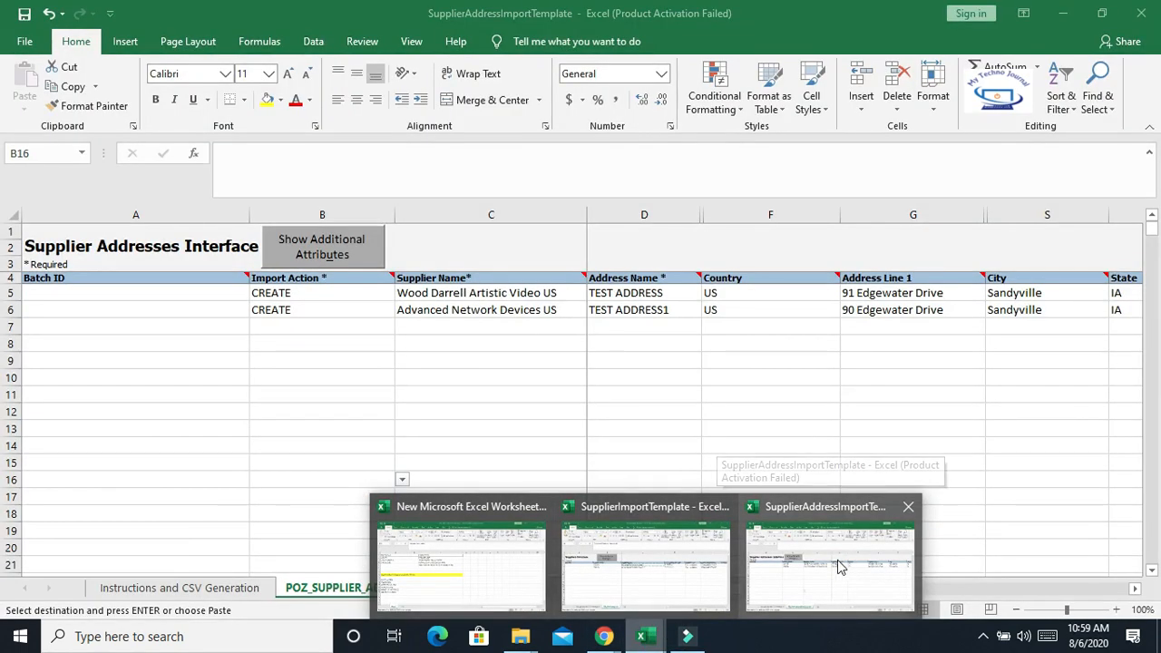
{"action": "left_click", "coordinate": [839, 560]}
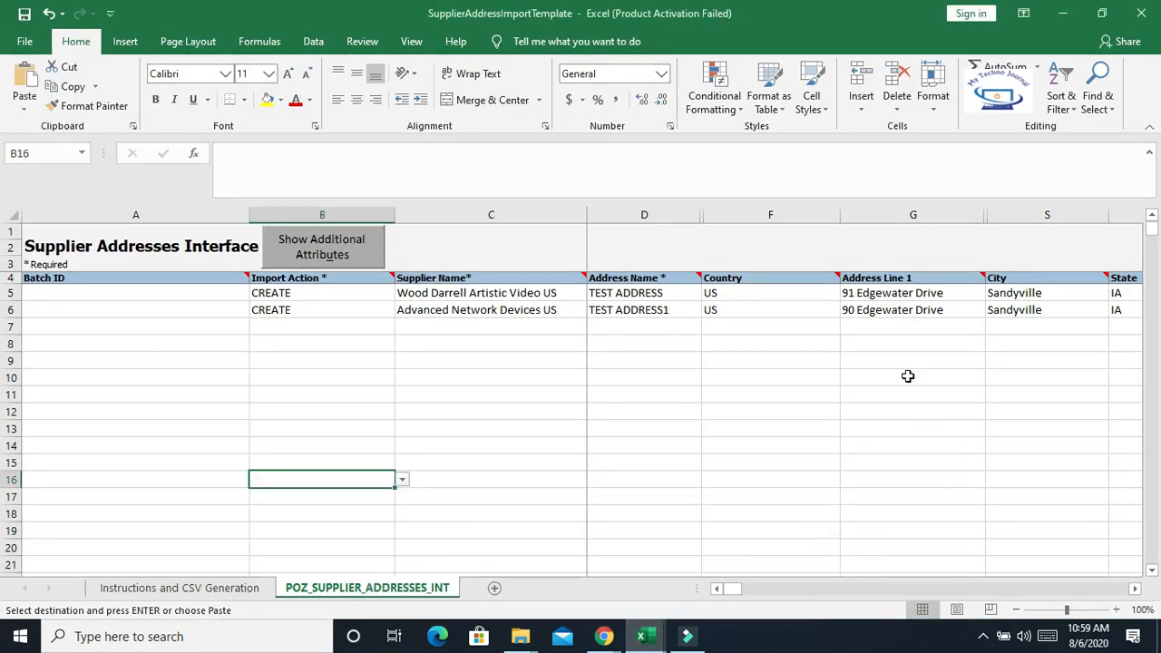
{"action": "left_click_drag", "start_coordinate": [586, 218], "coordinate": [604, 265]}
{"action": "left_click_drag", "start_coordinate": [527, 295], "coordinate": [524, 315]}
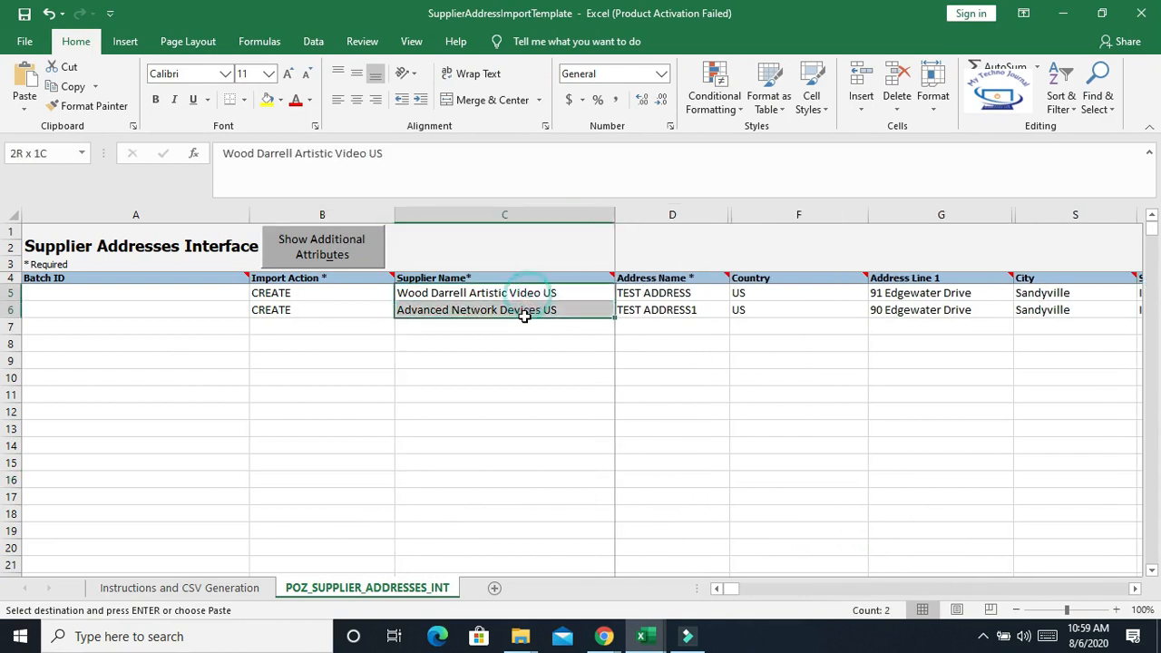
{"action": "key", "text": "ctrl+v"}
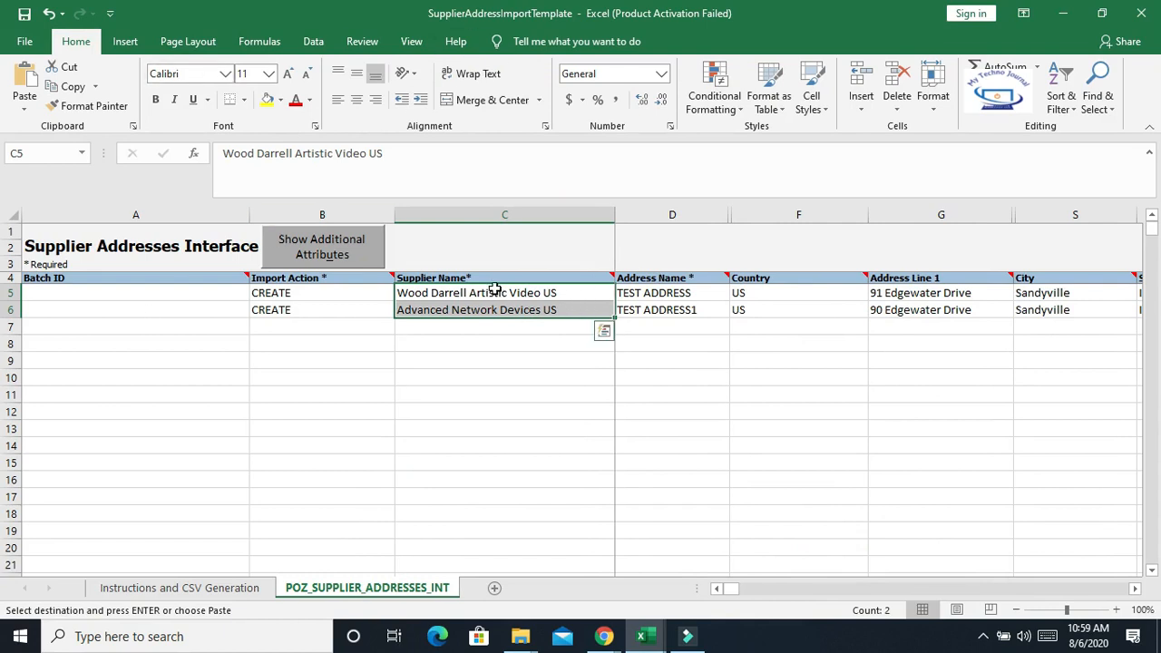
{"action": "left_click_drag", "start_coordinate": [499, 293], "coordinate": [500, 312]}
{"action": "left_click", "coordinate": [527, 293]}
{"action": "left_click_drag", "start_coordinate": [527, 293], "coordinate": [532, 311]}
{"action": "left_click", "coordinate": [306, 292]}
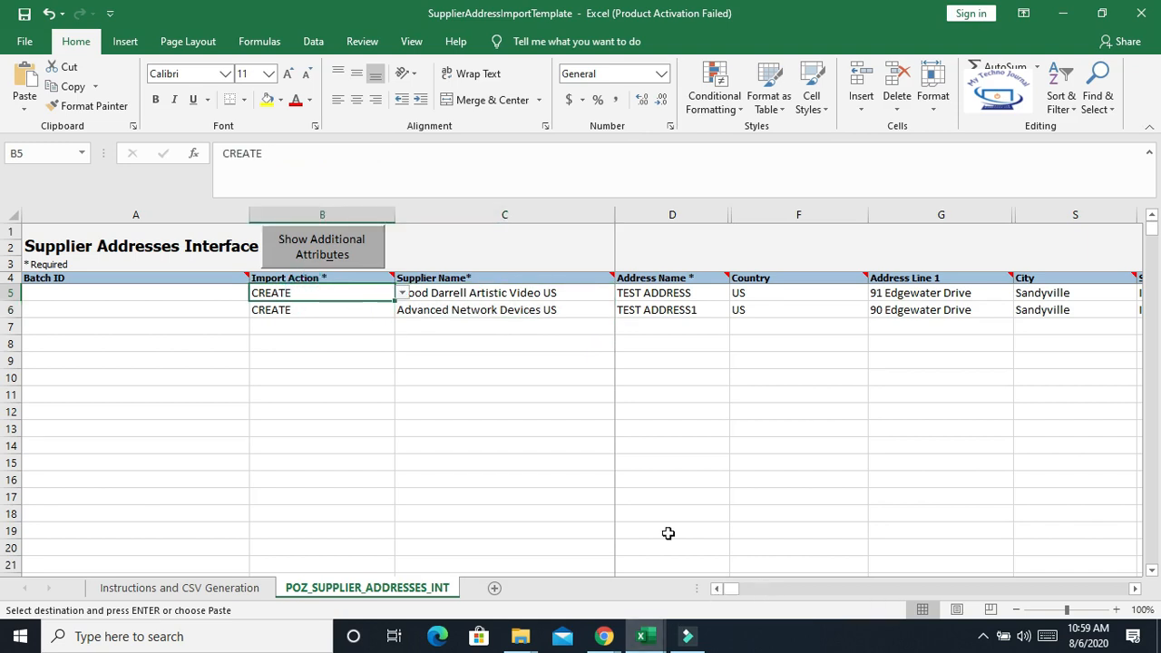
{"action": "left_click_drag", "start_coordinate": [550, 294], "coordinate": [555, 314]}
{"action": "key", "text": "ctrl+v"}
{"action": "left_click_drag", "start_coordinate": [686, 294], "coordinate": [684, 310]}
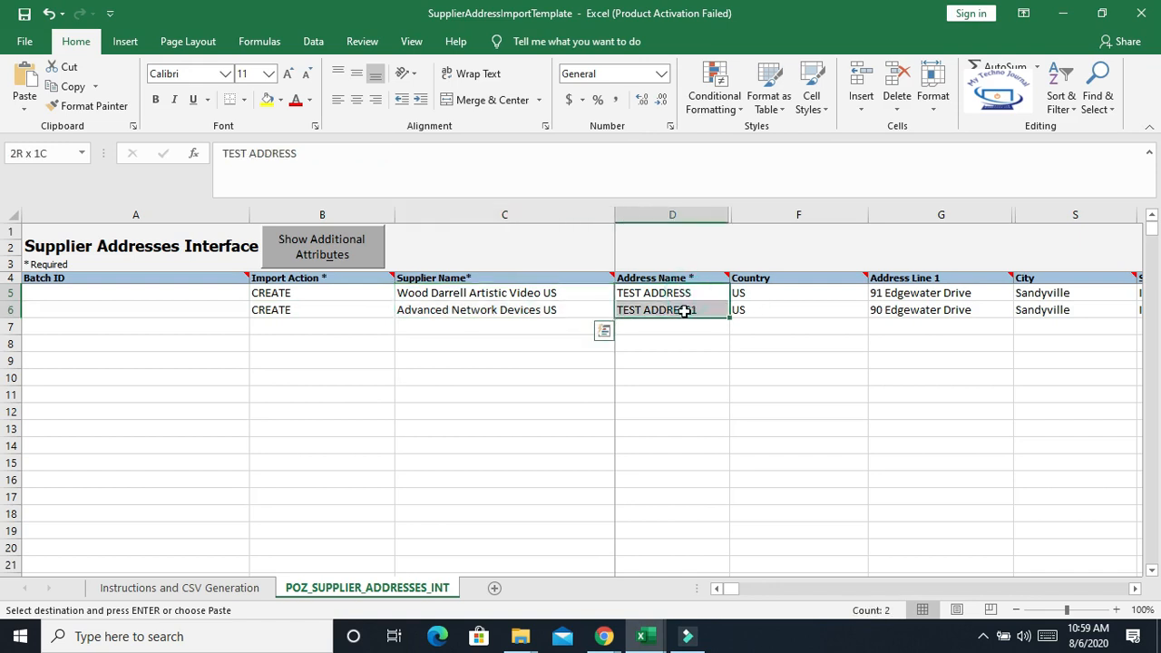
Scroll across the two address rows to review the remaining column values in the template
{"action": "left_click", "coordinate": [1134, 588]}
{"action": "left_click", "coordinate": [1134, 588]}
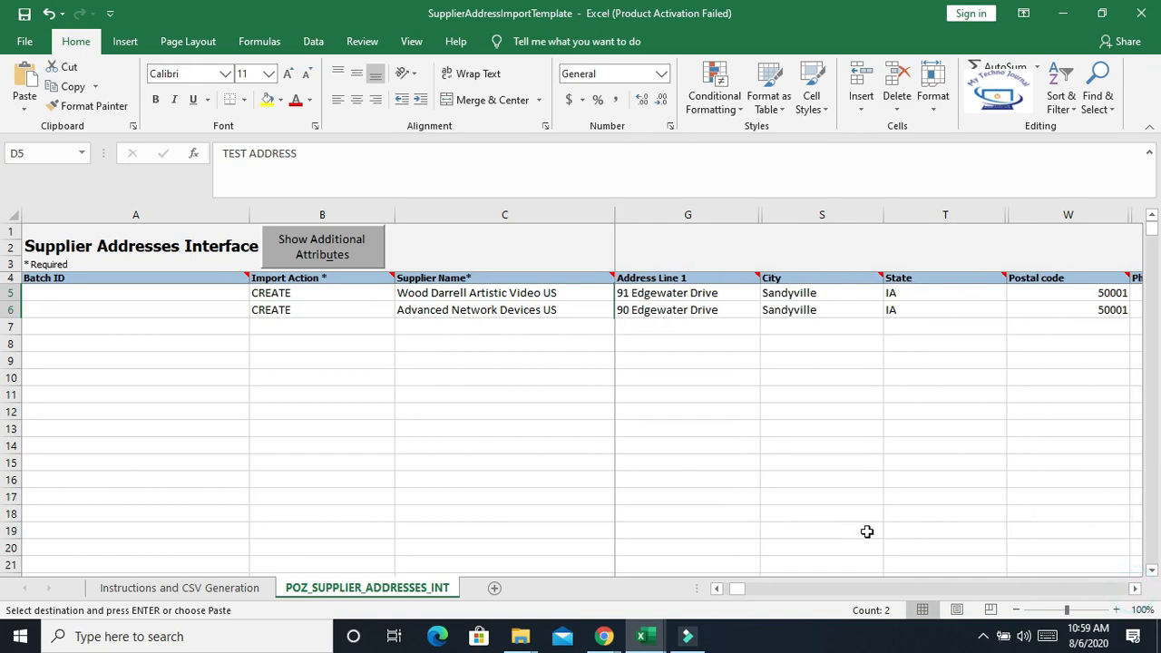
{"action": "left_click", "coordinate": [732, 589]}
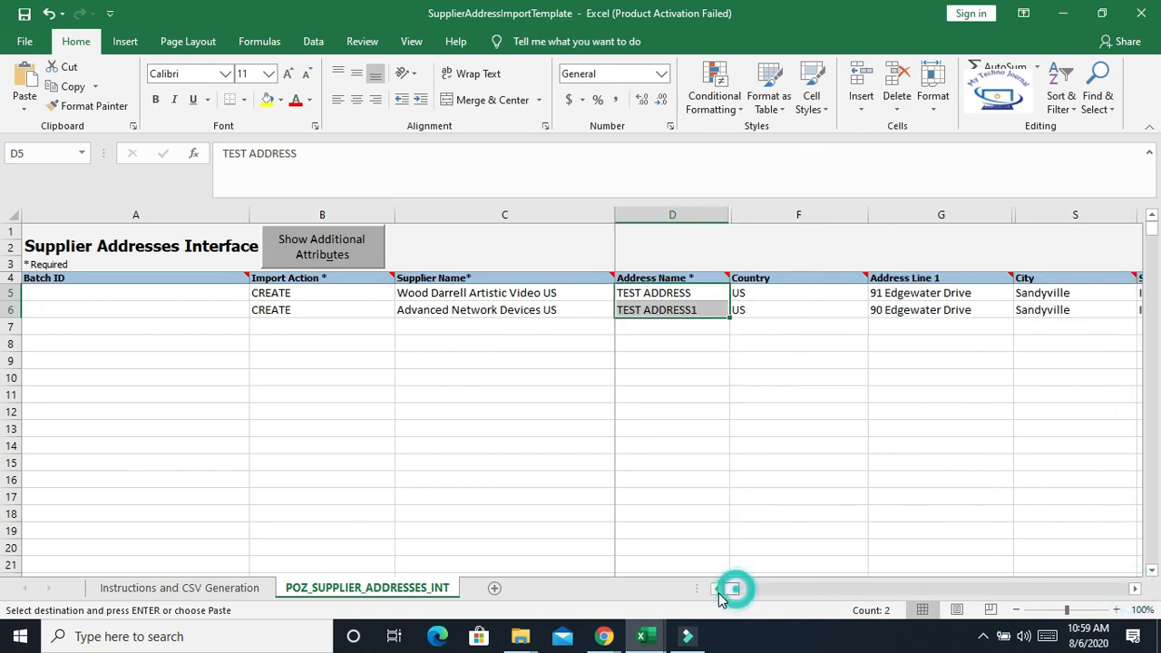
{"action": "left_click", "coordinate": [774, 296]}
{"action": "key", "text": "Right"}
{"action": "key", "text": "Right"}
{"action": "key", "text": "Right"}
{"action": "key", "text": "Right"}
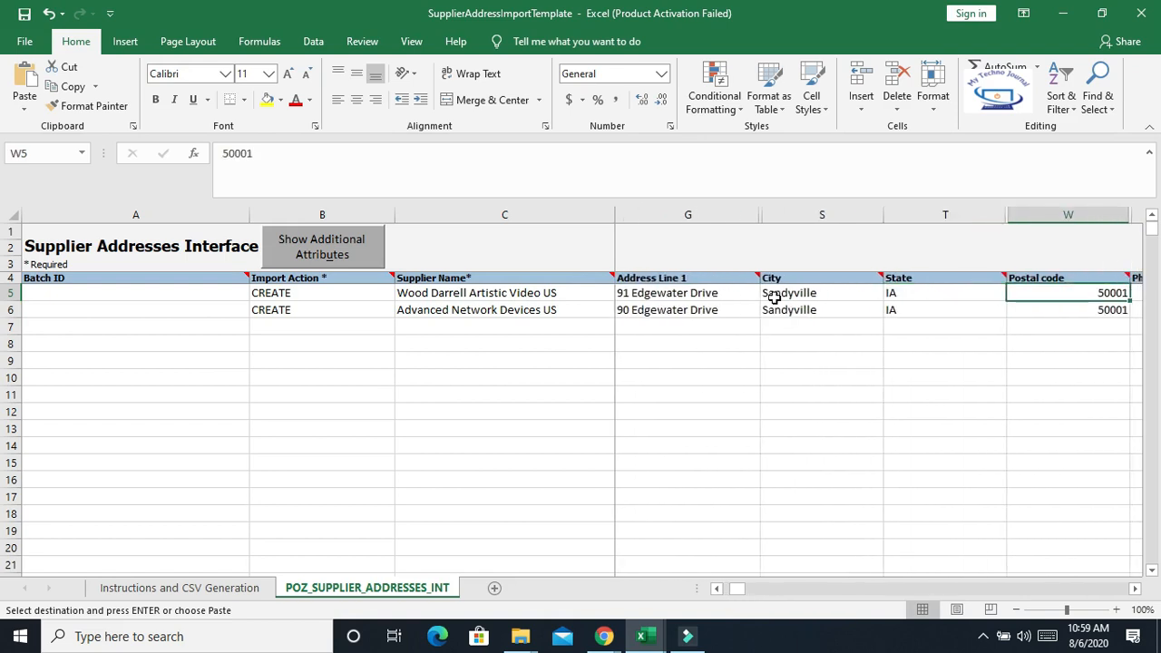
{"action": "key", "text": "Right"}
{"action": "key", "text": "Right"}
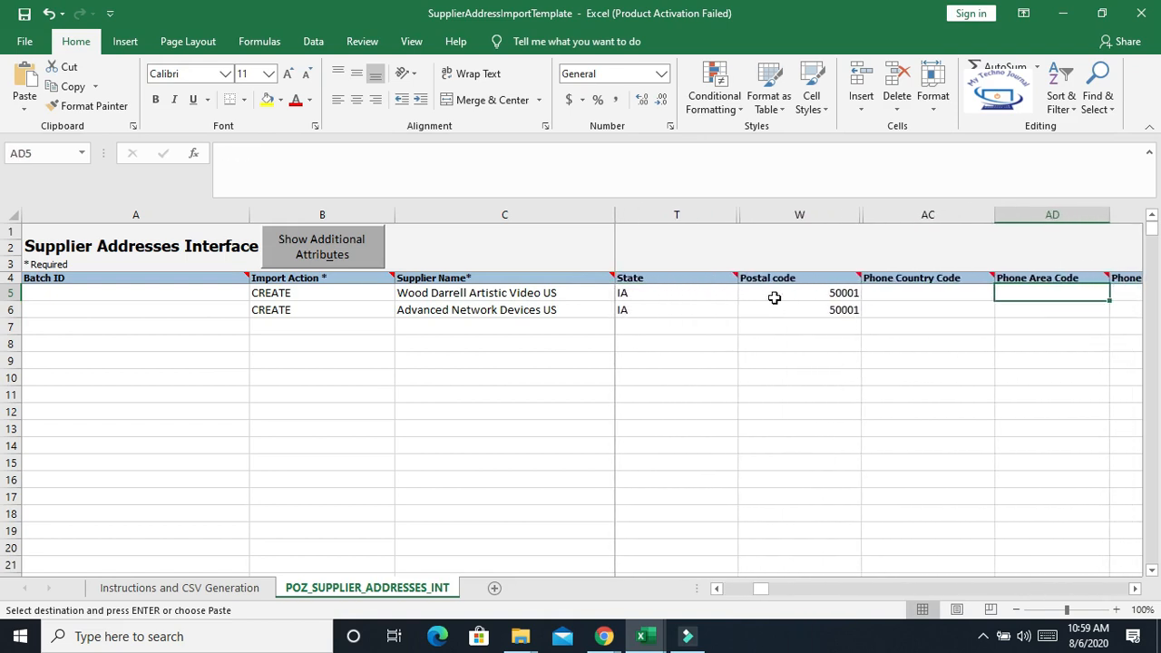
{"action": "key", "text": "Right"}
{"action": "key", "text": "Right"}
{"action": "key", "text": "Right"}
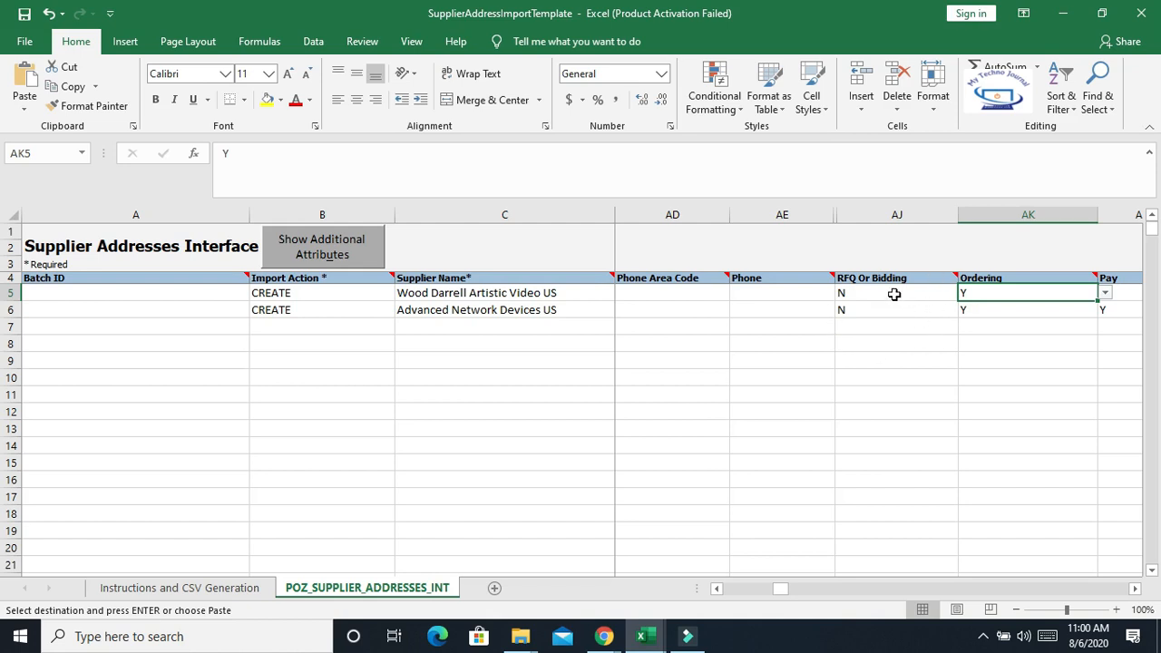
{"action": "left_click", "coordinate": [1134, 588]}
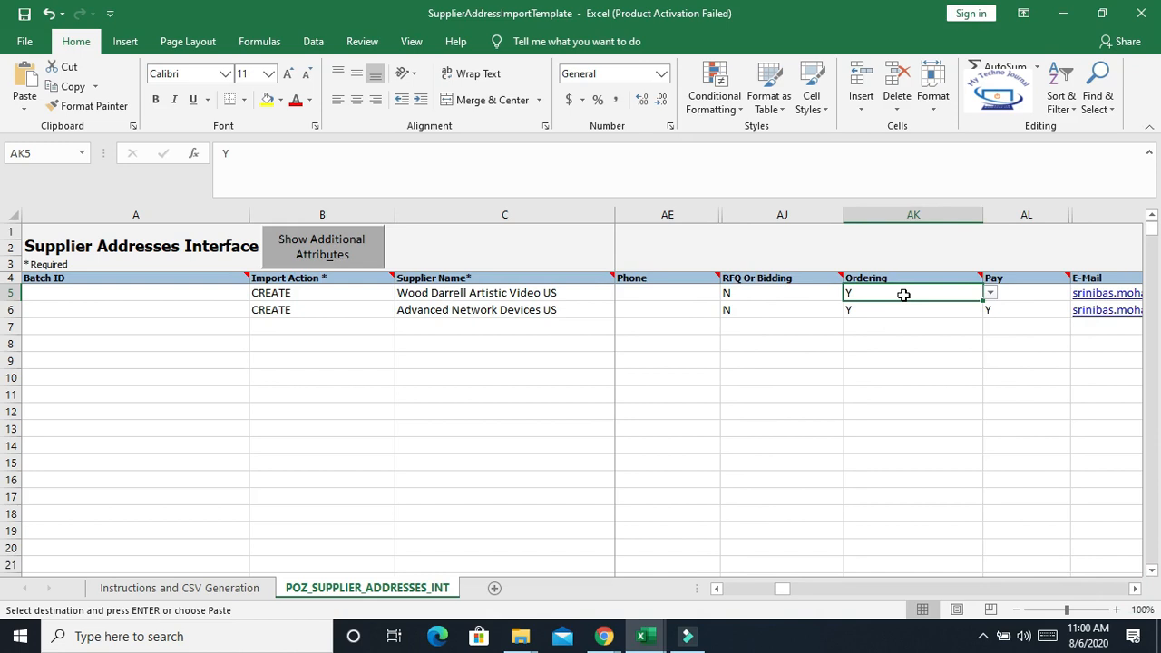
{"action": "left_click", "coordinate": [1050, 410]}
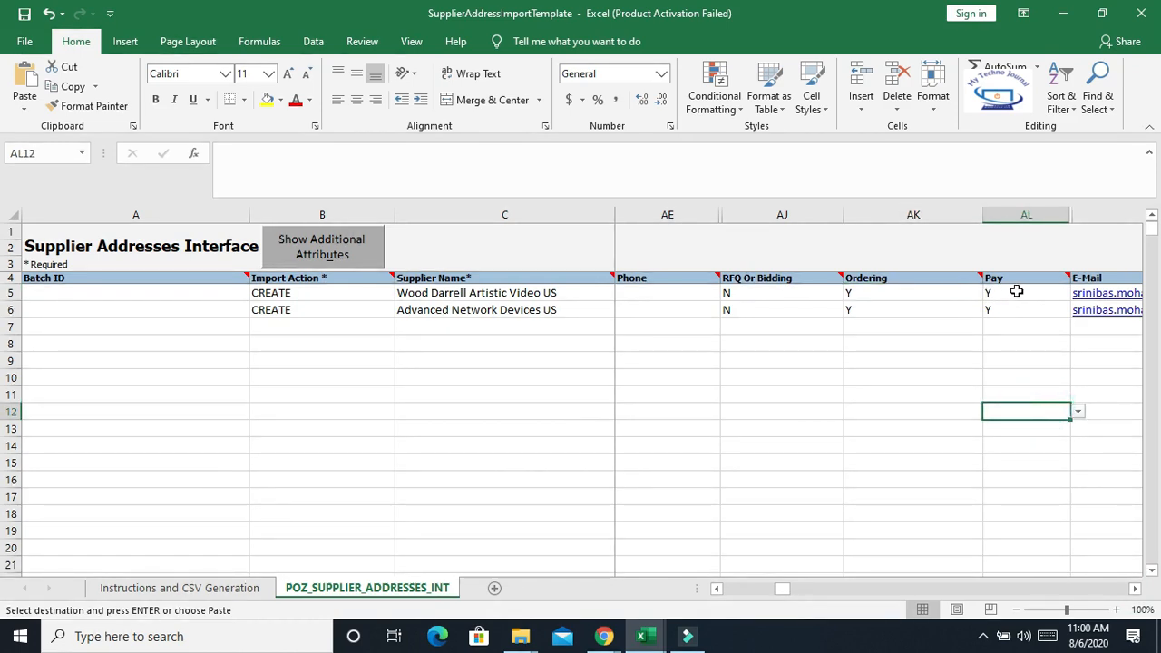
{"action": "left_click", "coordinate": [1133, 588]}
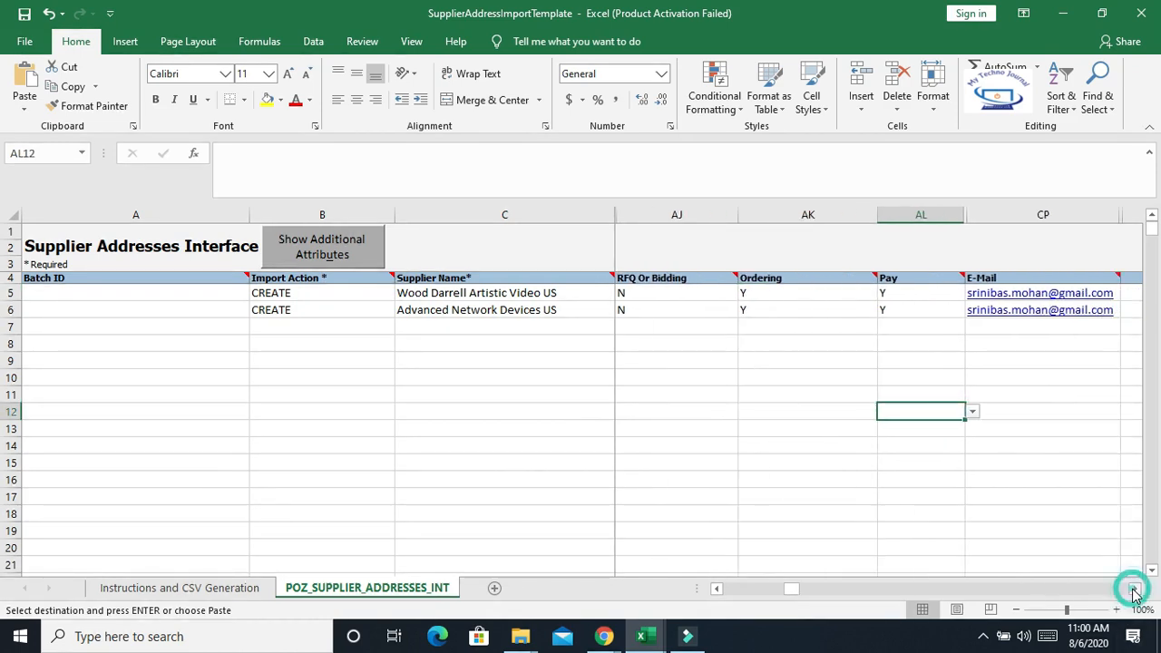
{"action": "left_click", "coordinate": [1134, 587]}
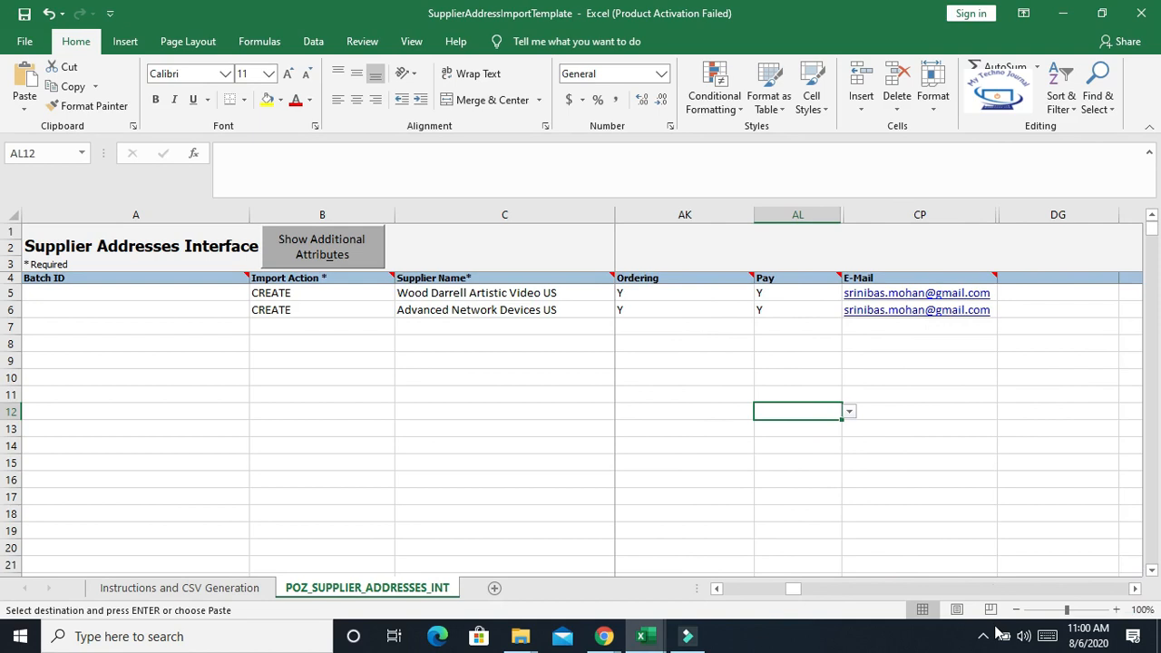
{"action": "left_click_drag", "start_coordinate": [795, 591], "coordinate": [862, 588]}
{"action": "left_click", "coordinate": [1134, 588]}
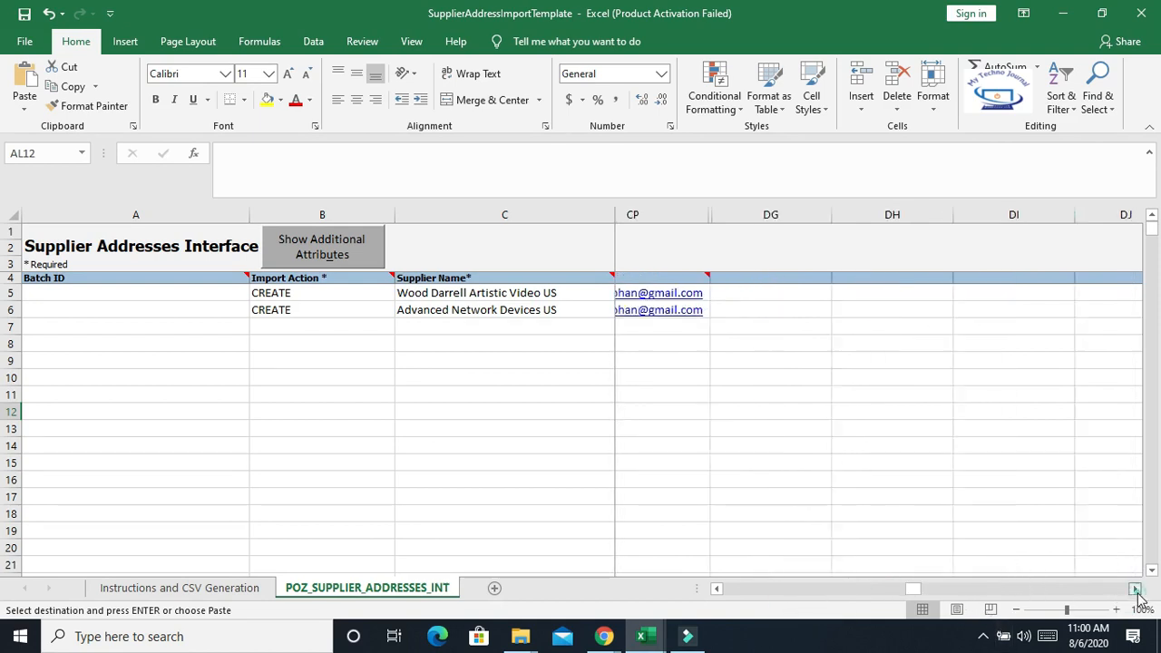
{"action": "left_click_drag", "start_coordinate": [943, 591], "coordinate": [710, 602]}
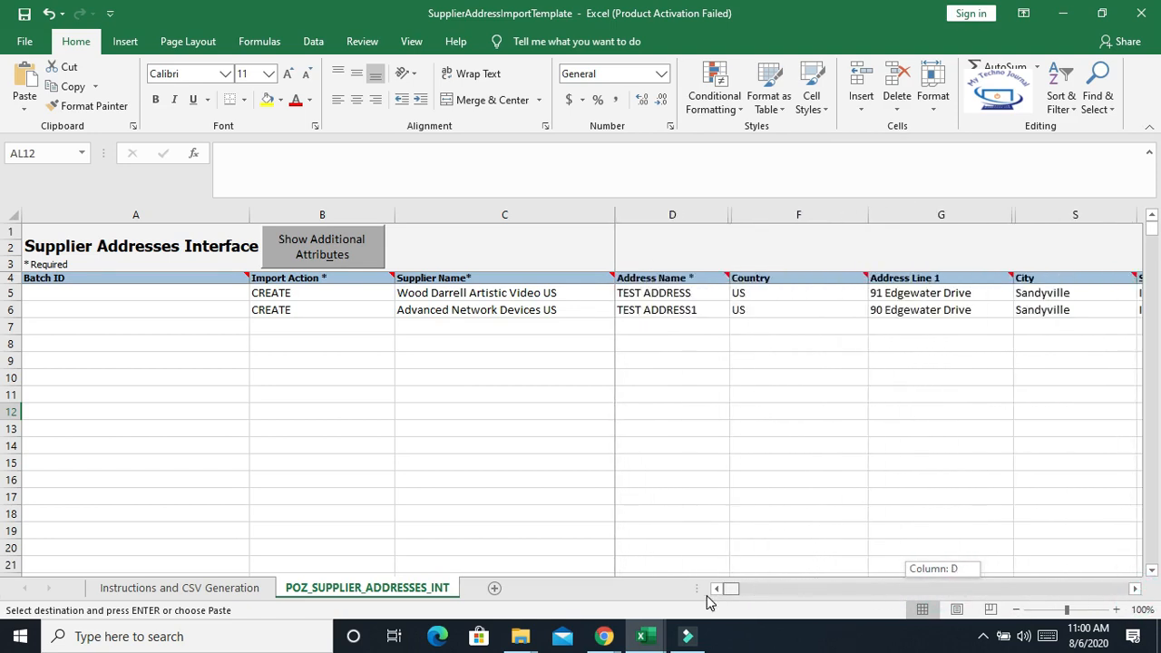
{"action": "left_click", "coordinate": [819, 392]}
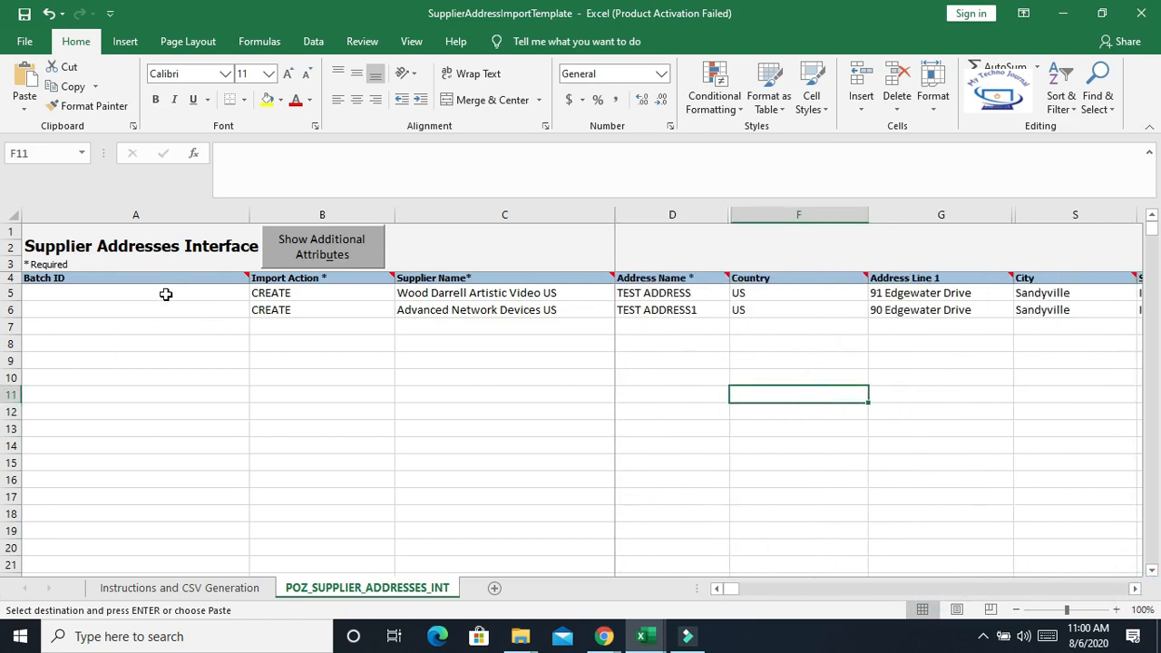
{"action": "left_click_drag", "start_coordinate": [164, 290], "coordinate": [1034, 319]}
{"action": "left_click", "coordinate": [928, 394]}
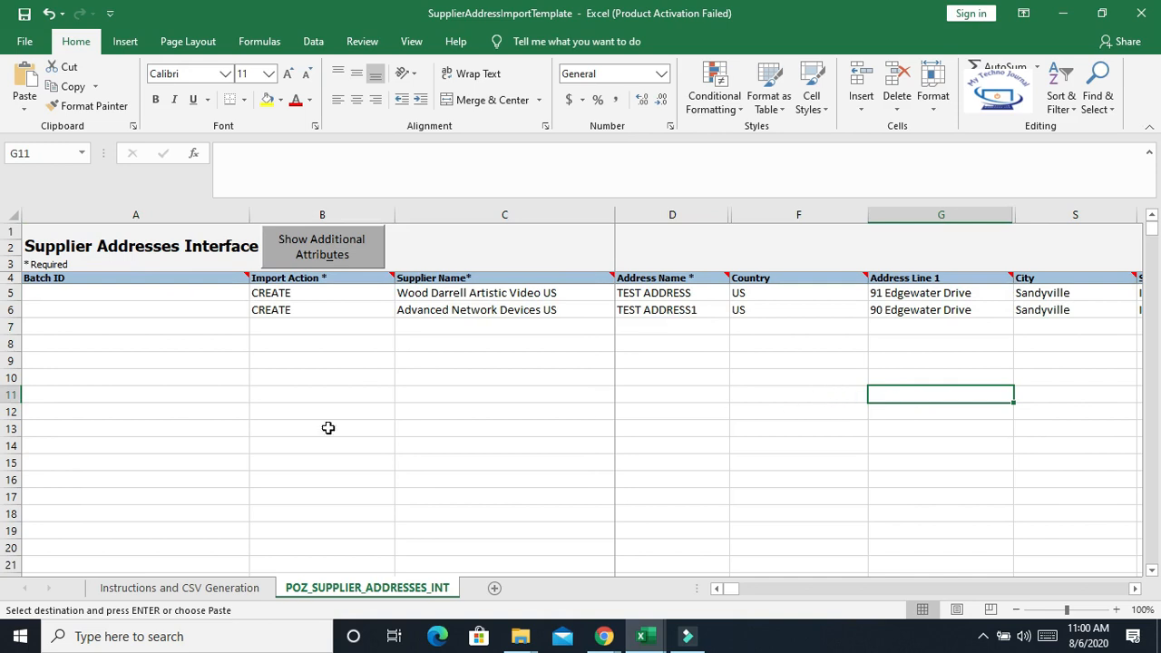
Generate the CSV and ZIP file named PozSupplierAddressesInt from the template's instructions sheet and return to the browser
{"action": "left_click", "coordinate": [216, 589]}
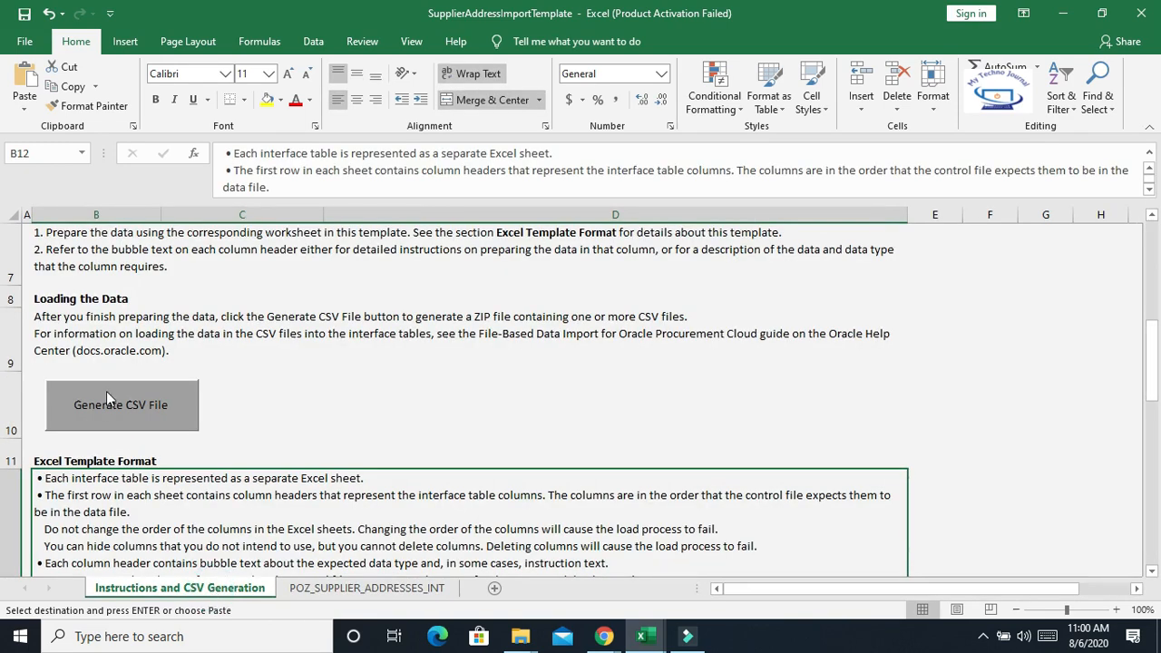
{"action": "left_click", "coordinate": [154, 406]}
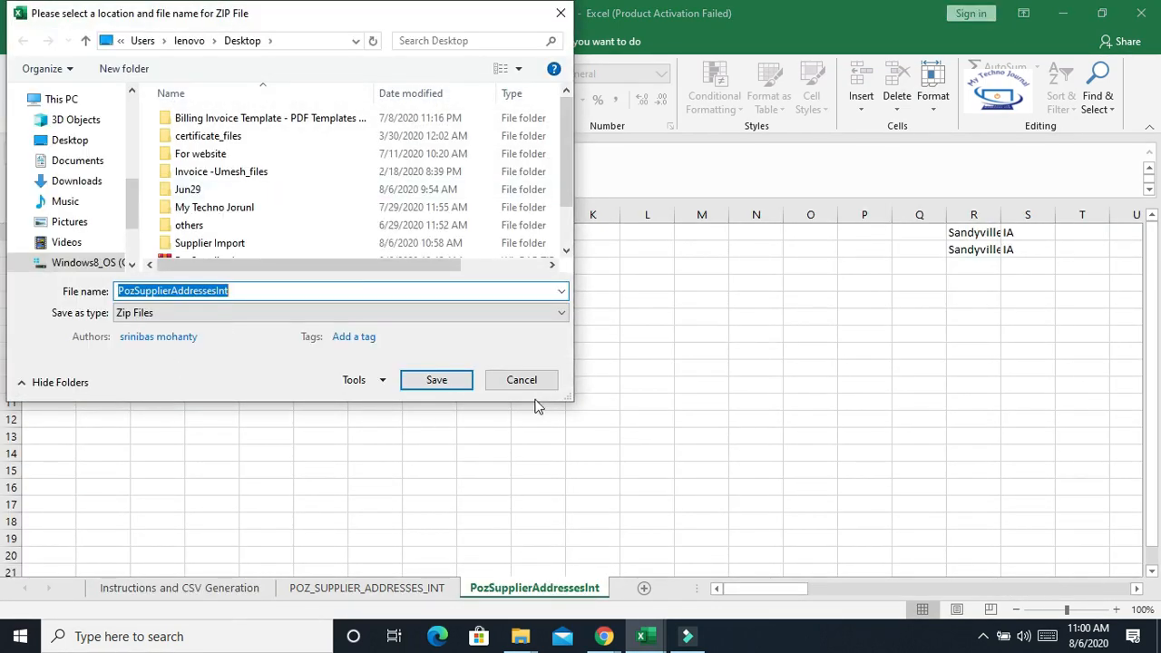
{"action": "left_click", "coordinate": [435, 382]}
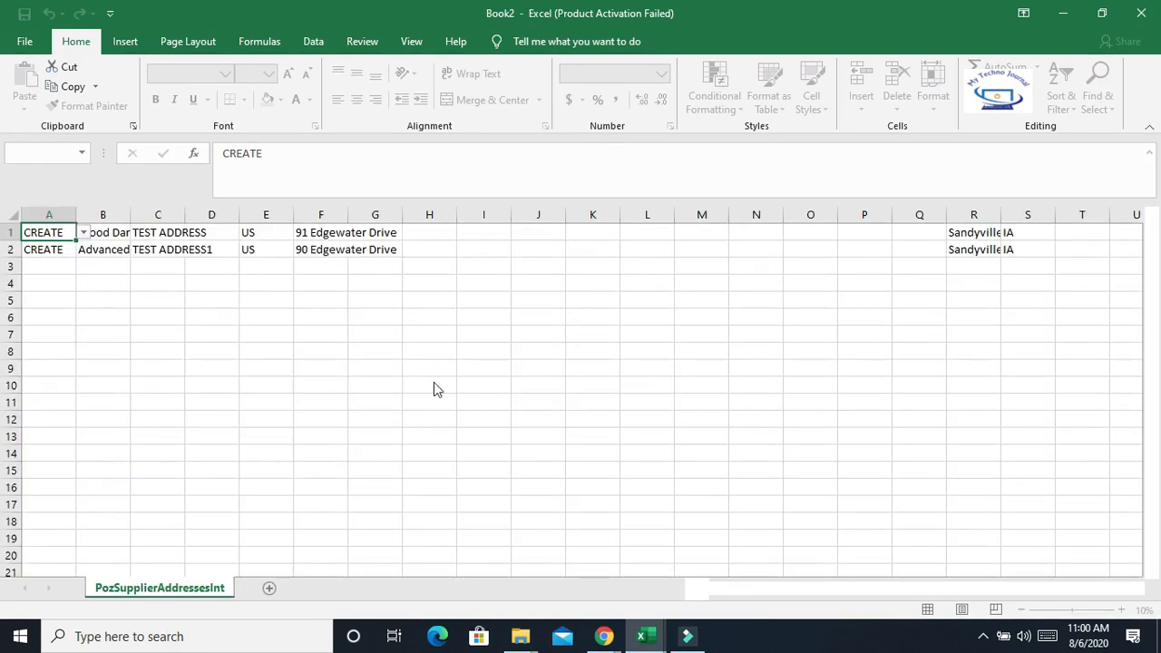
{"action": "left_click", "coordinate": [441, 381]}
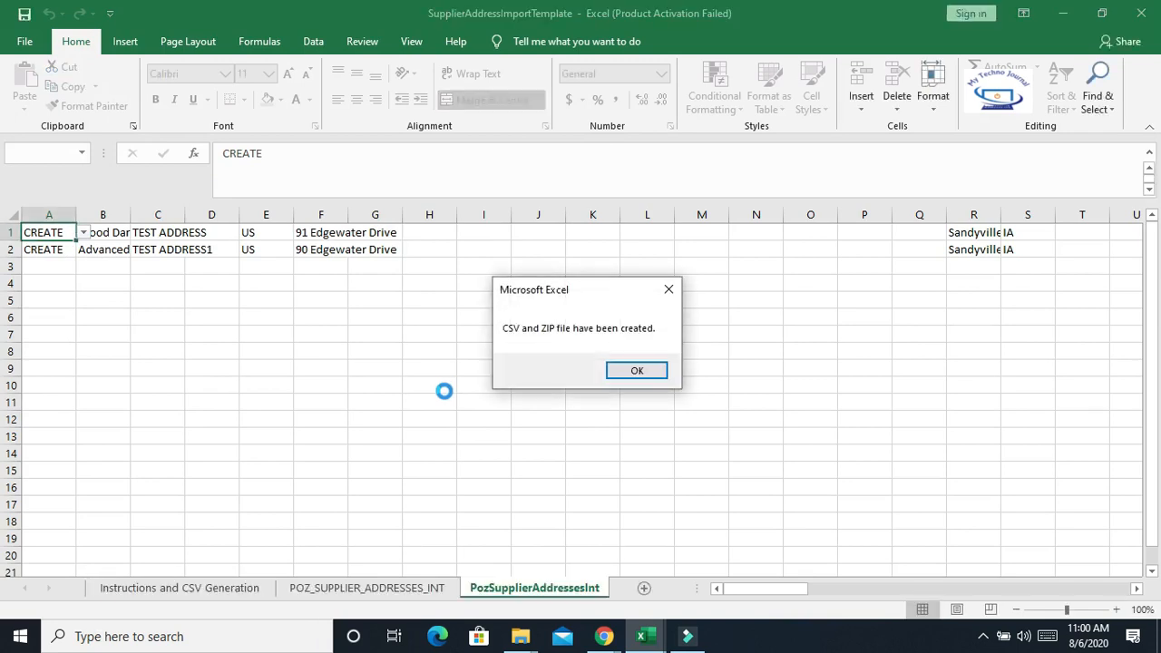
{"action": "left_click", "coordinate": [636, 370]}
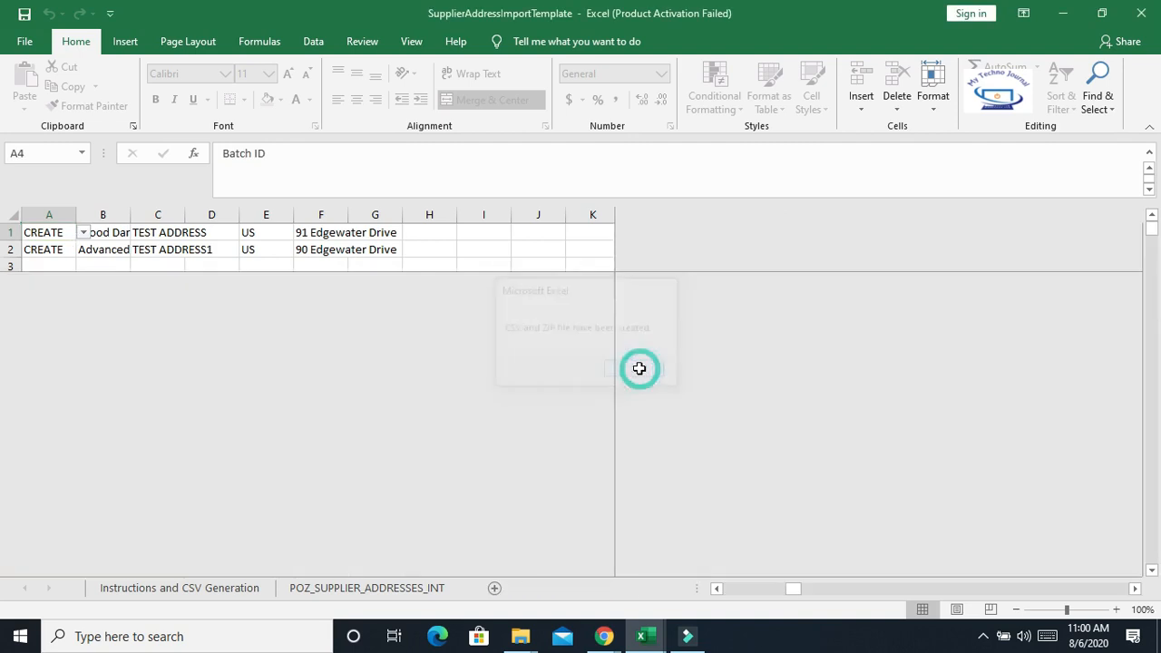
{"action": "left_click", "coordinate": [757, 380]}
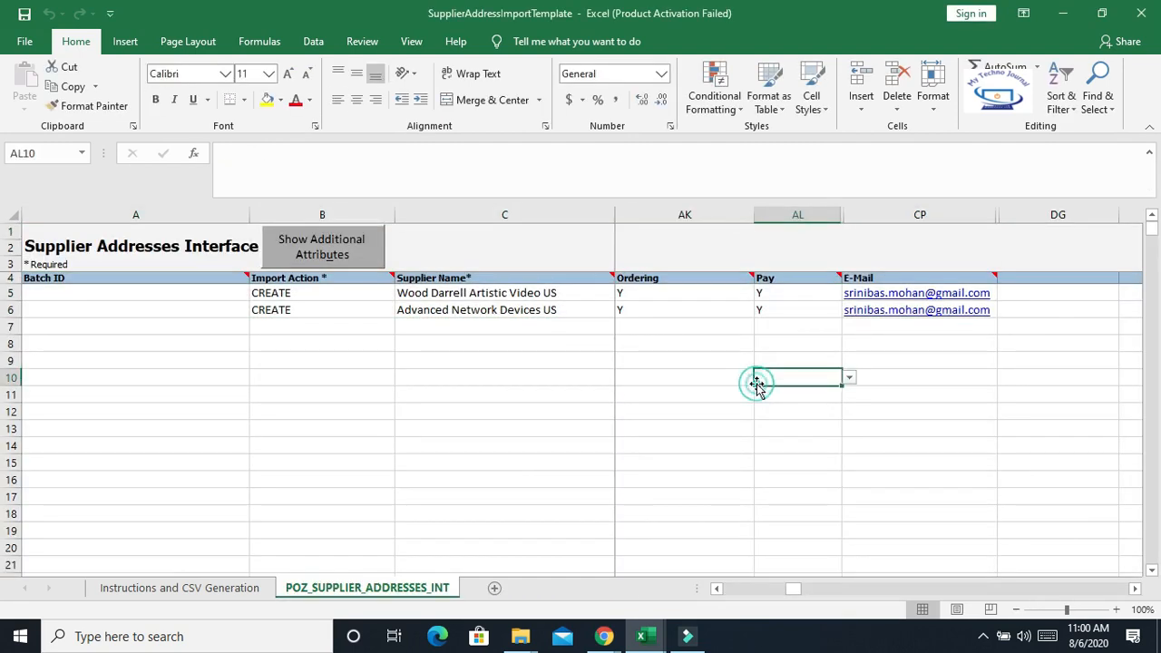
{"action": "left_click", "coordinate": [1068, 14]}
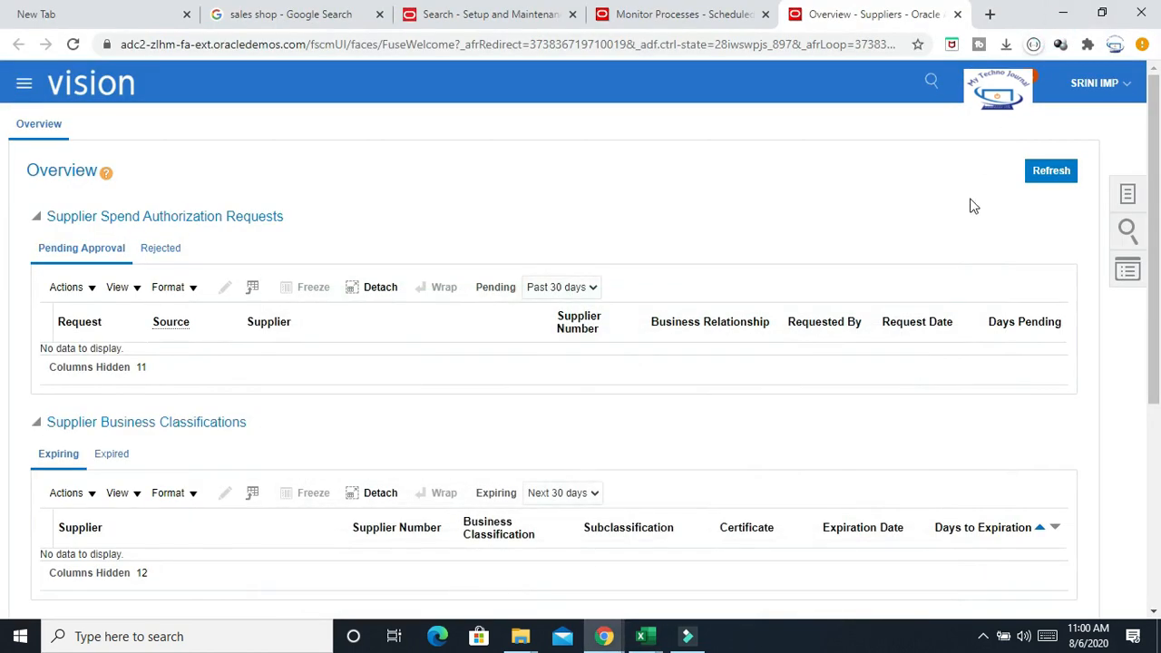
Locate the generated PozSupplierAddressesInt ZIP file on the desktop, then return to the browser
{"action": "key", "text": "super+d"}
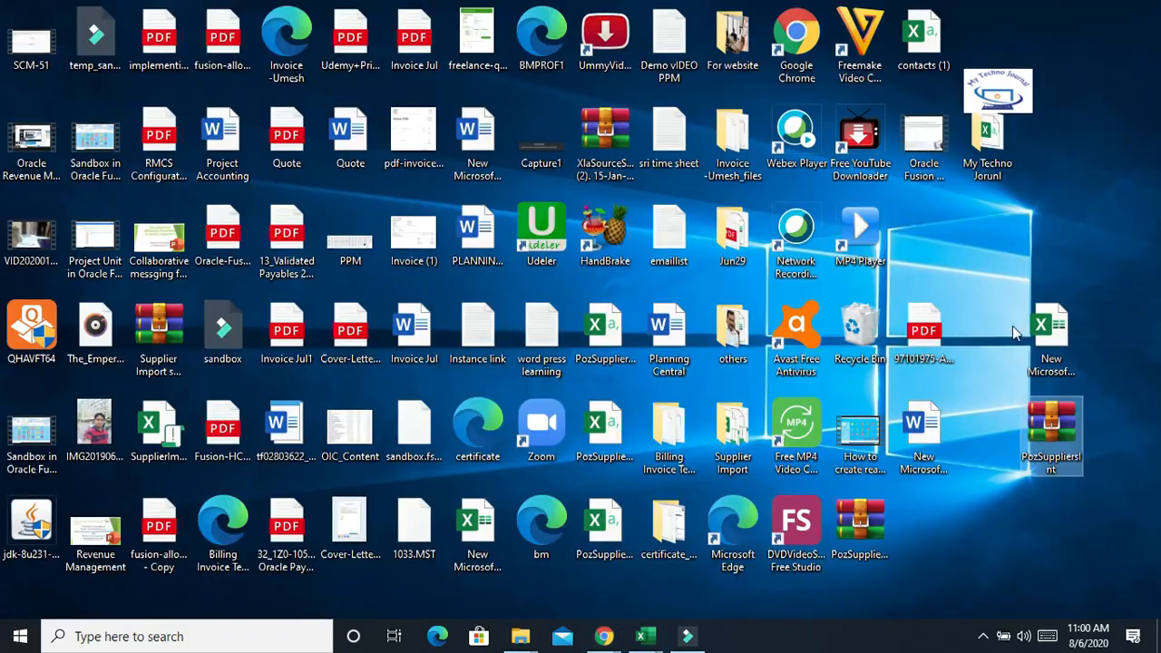
{"action": "left_click_drag", "start_coordinate": [1050, 438], "coordinate": [989, 442]}
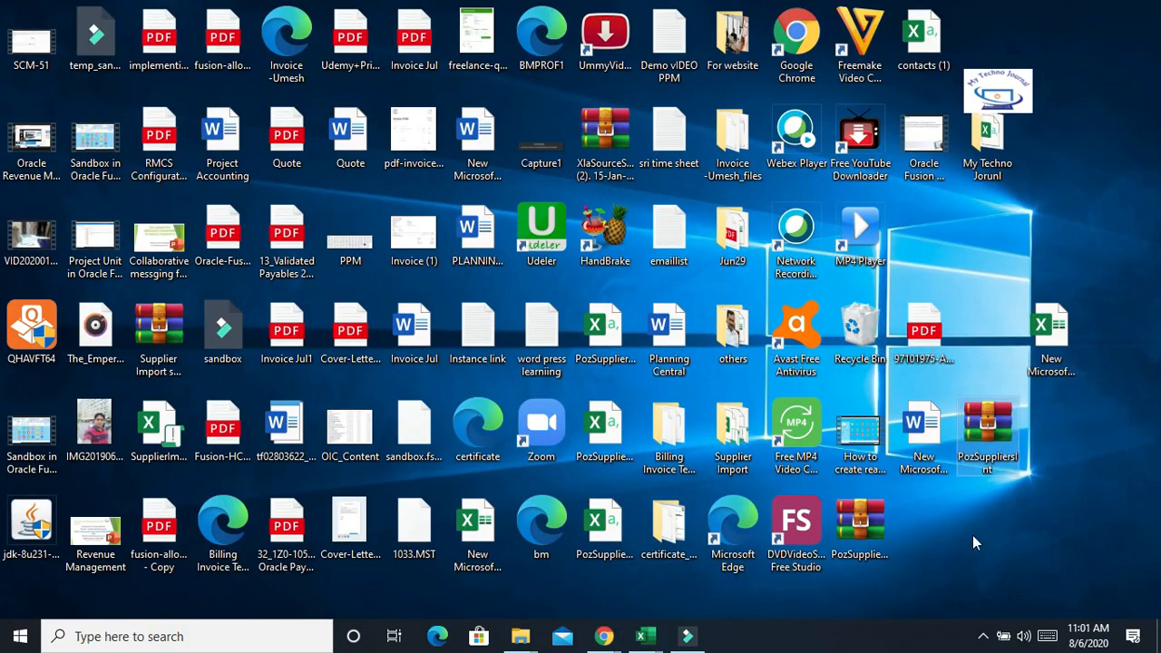
{"action": "left_click", "coordinate": [874, 504]}
{"action": "left_click_drag", "start_coordinate": [871, 506], "coordinate": [986, 517]}
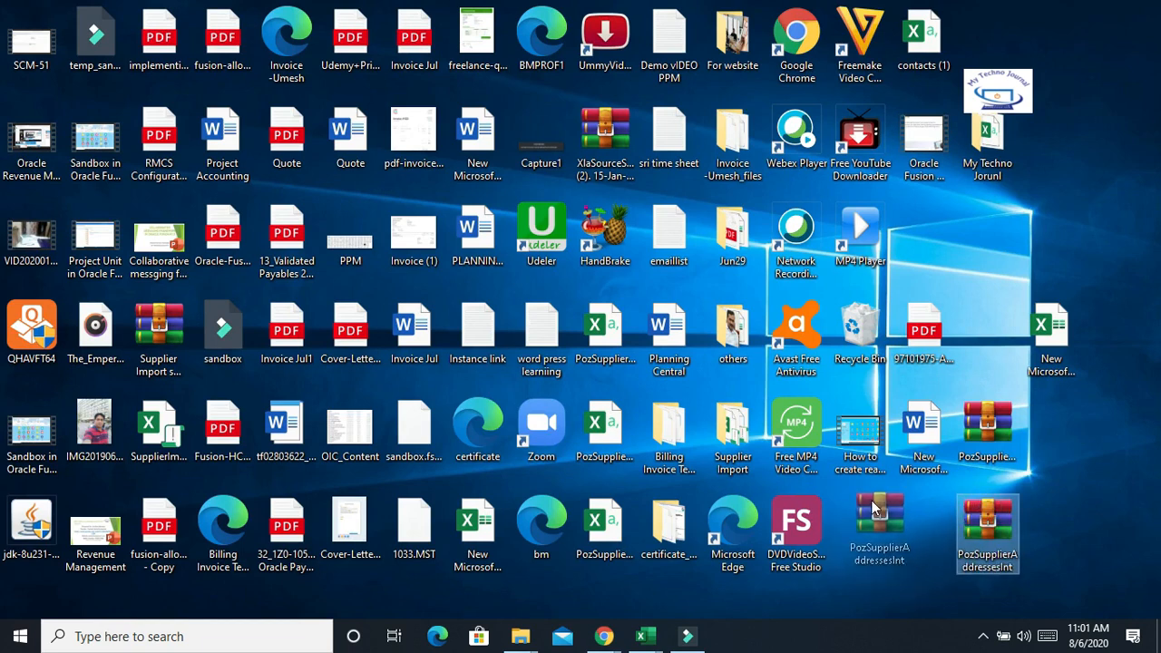
{"action": "mouse_move", "coordinate": [607, 639]}
{"action": "left_click", "coordinate": [675, 580]}
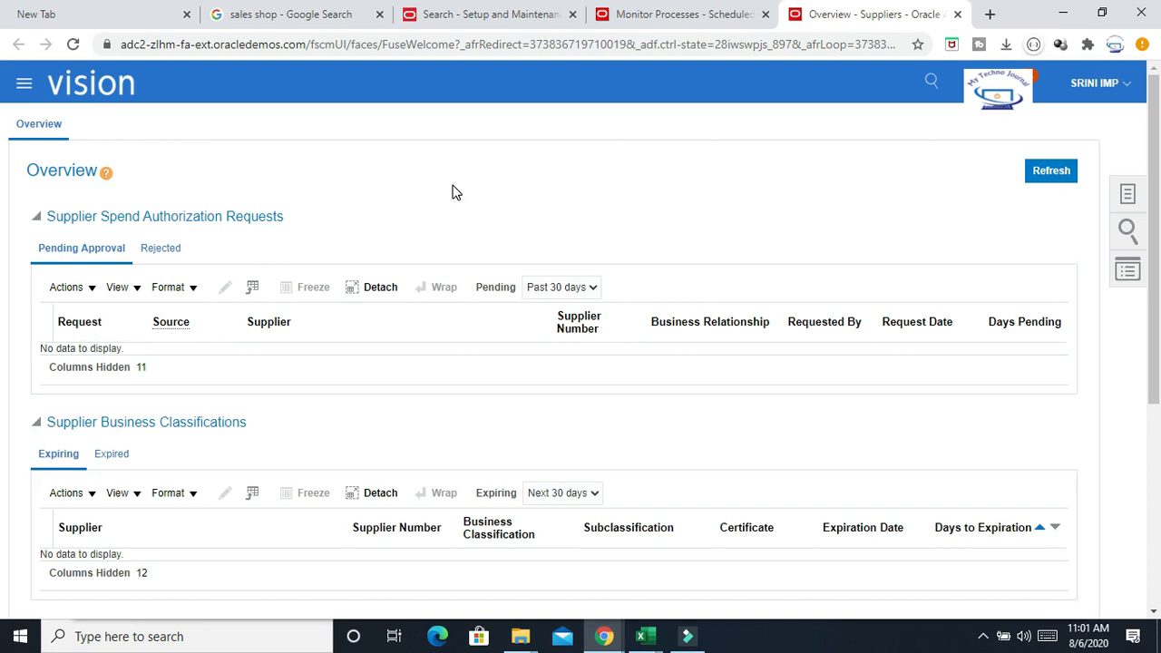
Start scheduling a new Load Interface File for Import job, searching the job name with %Load%Inter%
{"action": "left_click", "coordinate": [675, 16]}
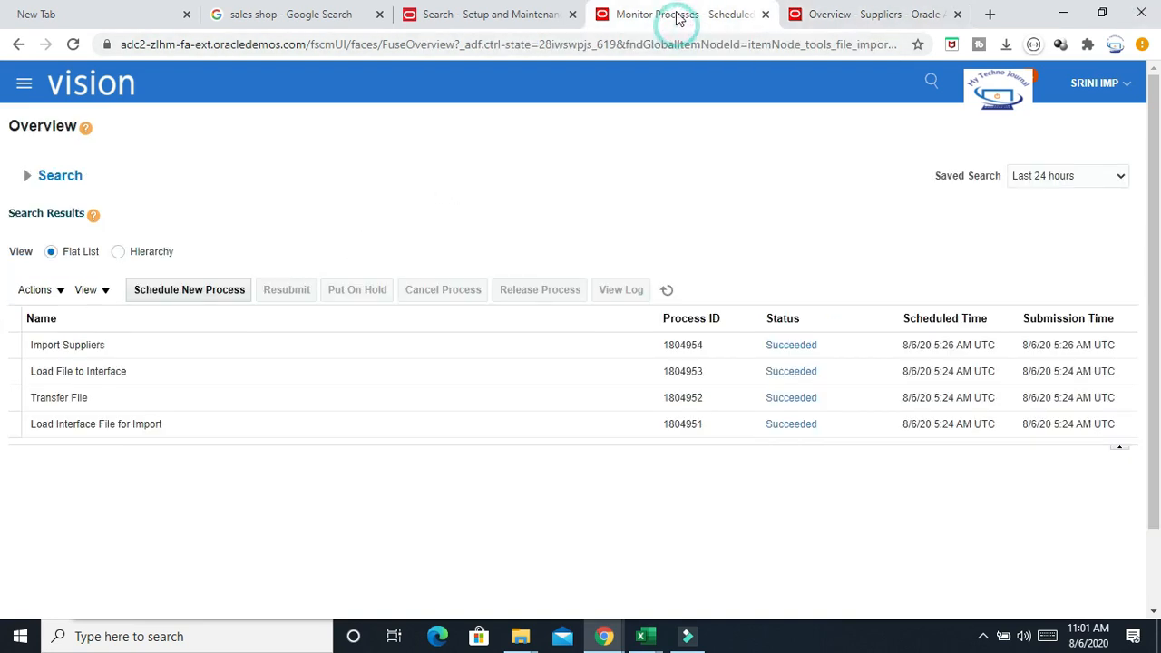
{"action": "left_click", "coordinate": [193, 289]}
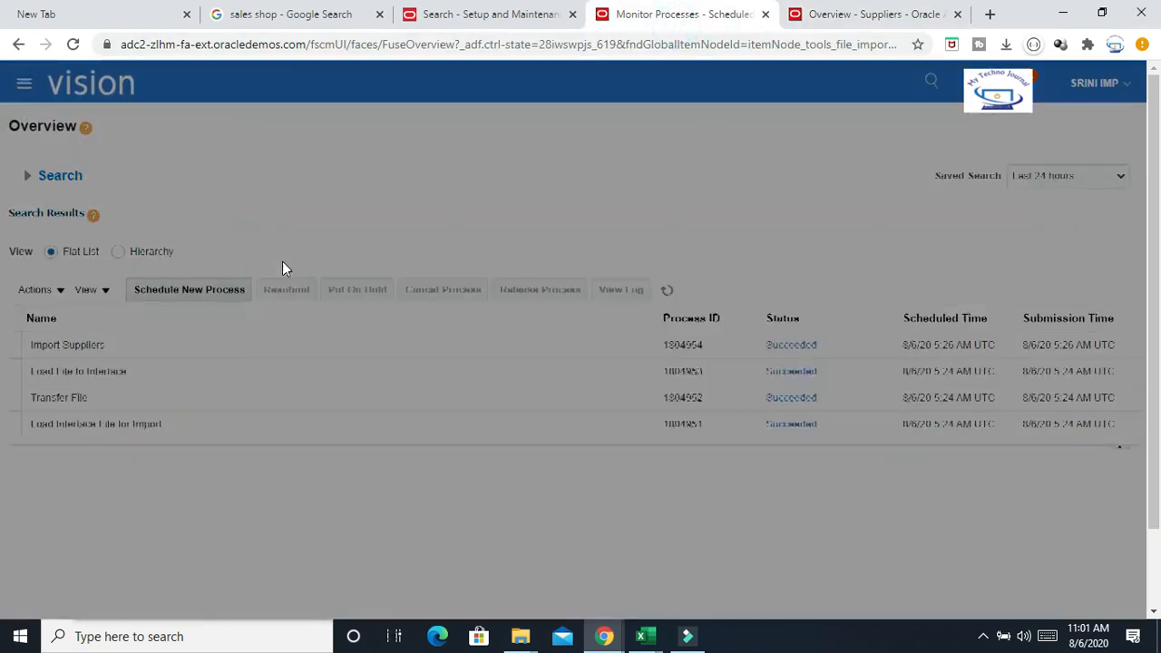
{"action": "left_click_drag", "start_coordinate": [444, 300], "coordinate": [25, 340]}
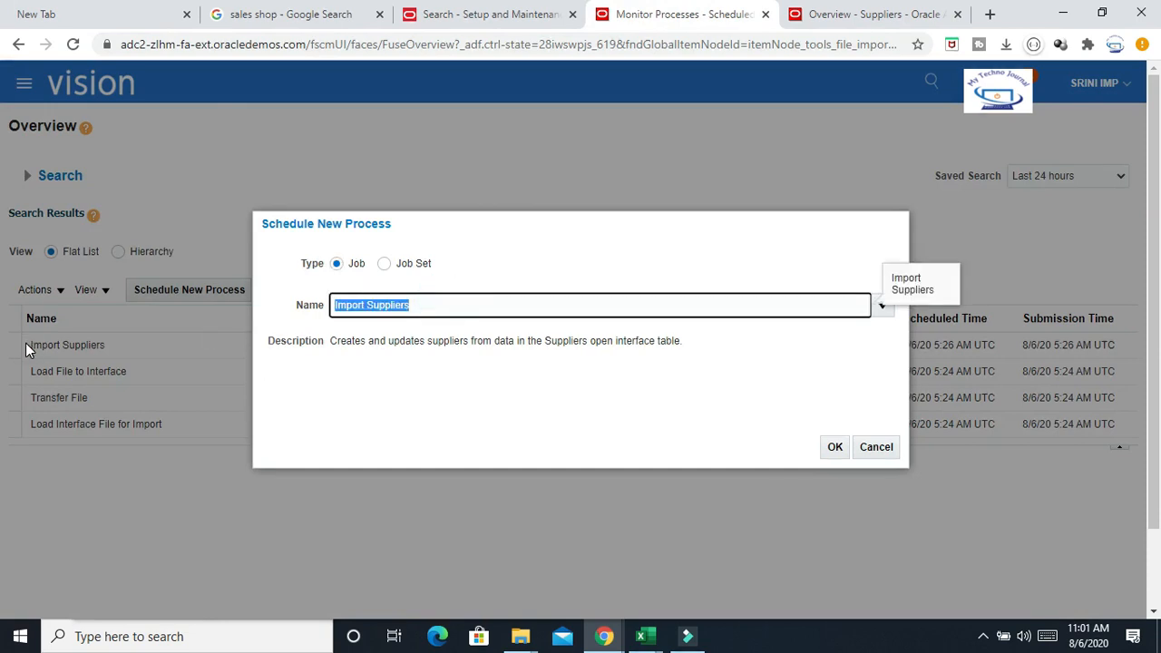
{"action": "type", "text": "%Load%Inter%"}
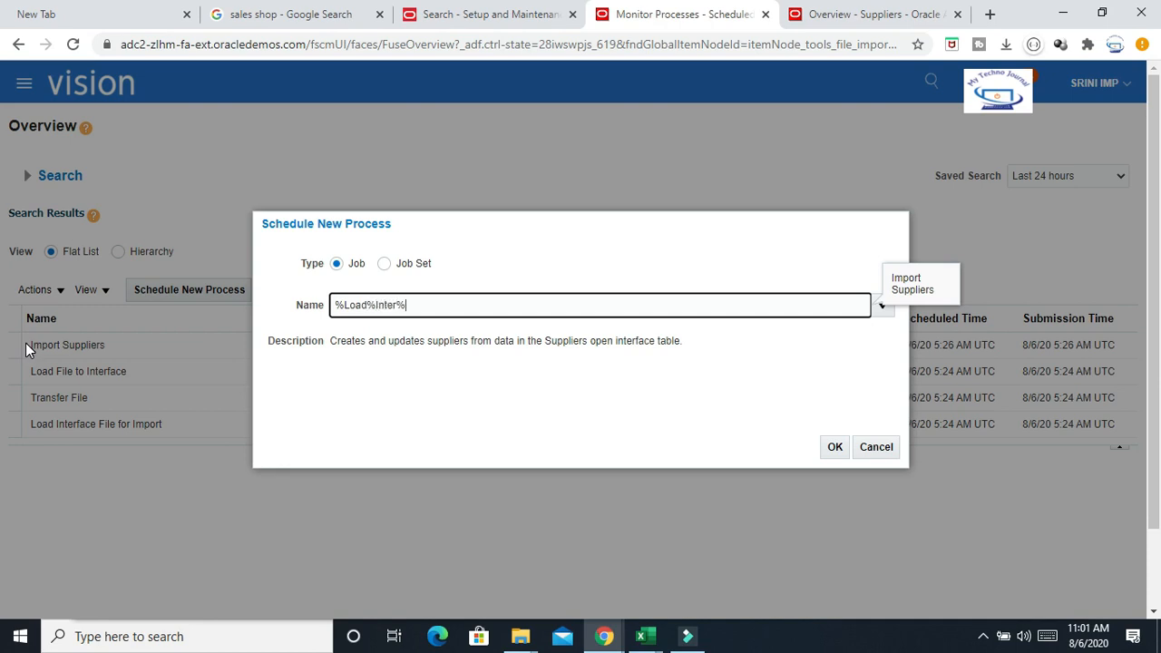
{"action": "key", "text": "Tab"}
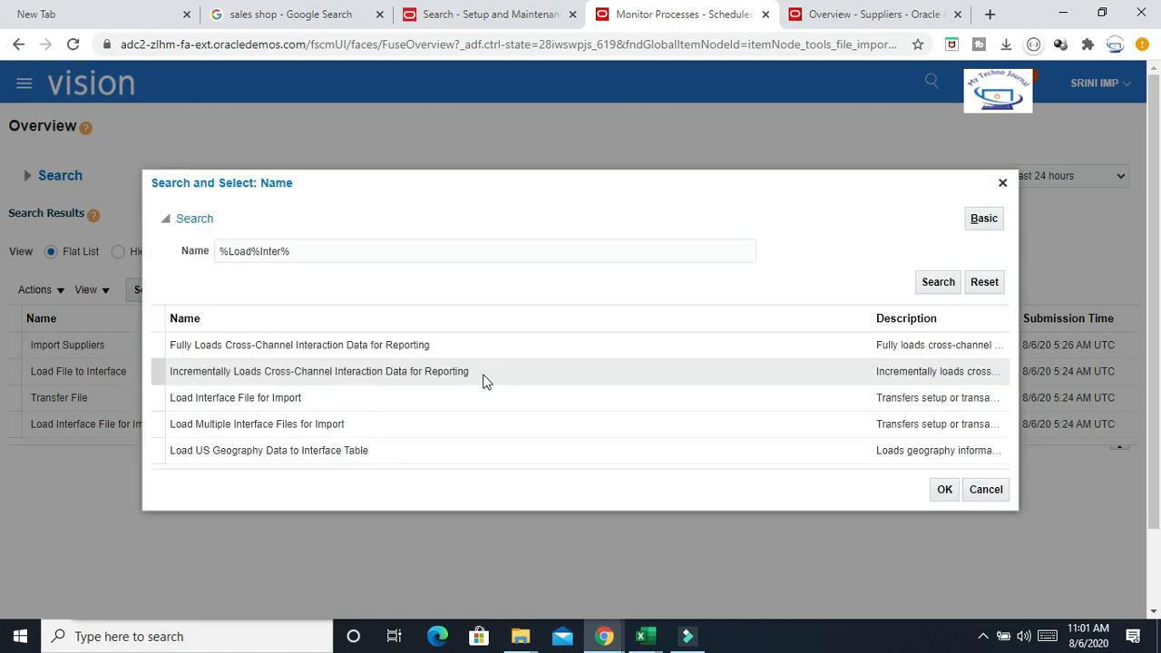
{"action": "left_click", "coordinate": [264, 399]}
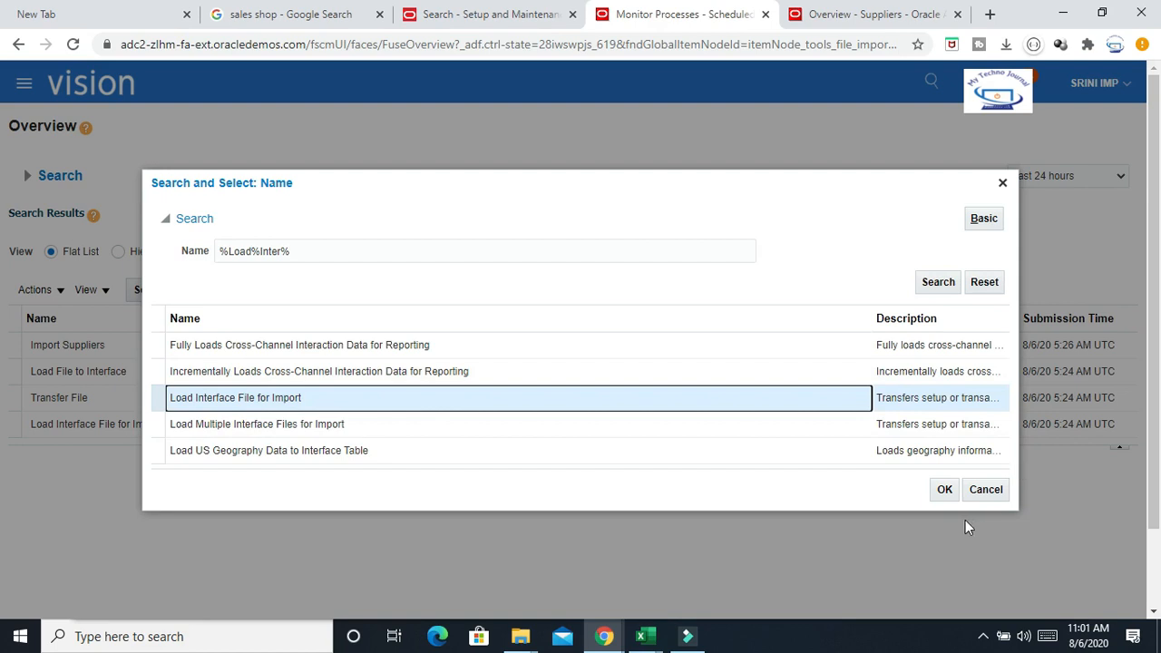
{"action": "left_click", "coordinate": [946, 490]}
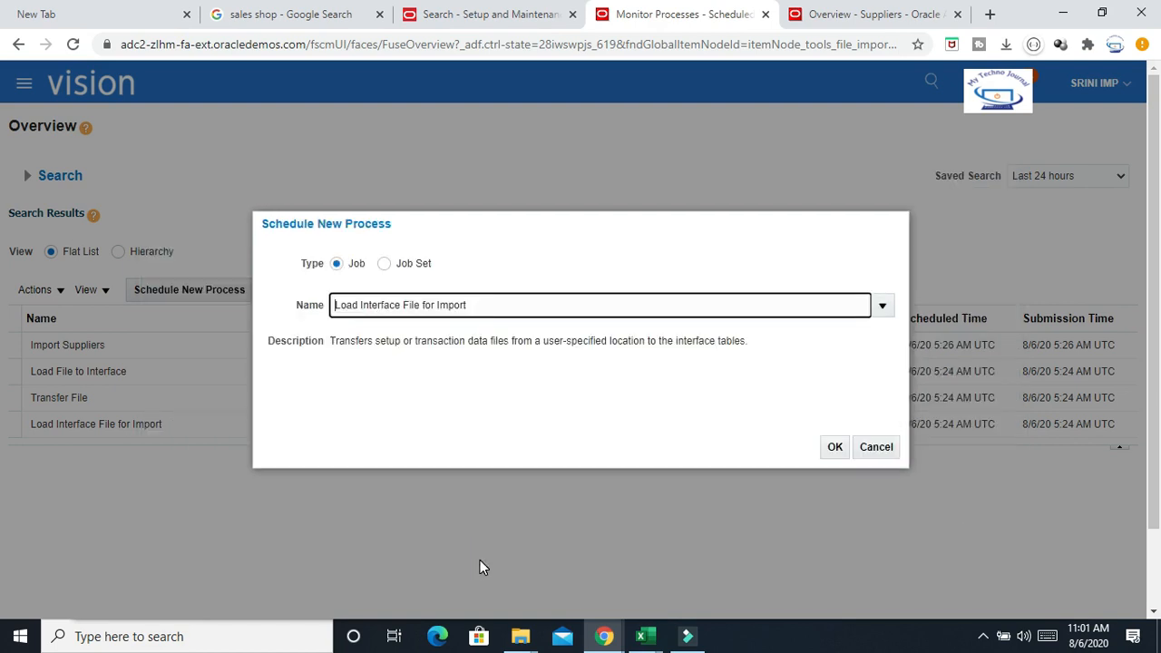
{"action": "left_click", "coordinate": [832, 447]}
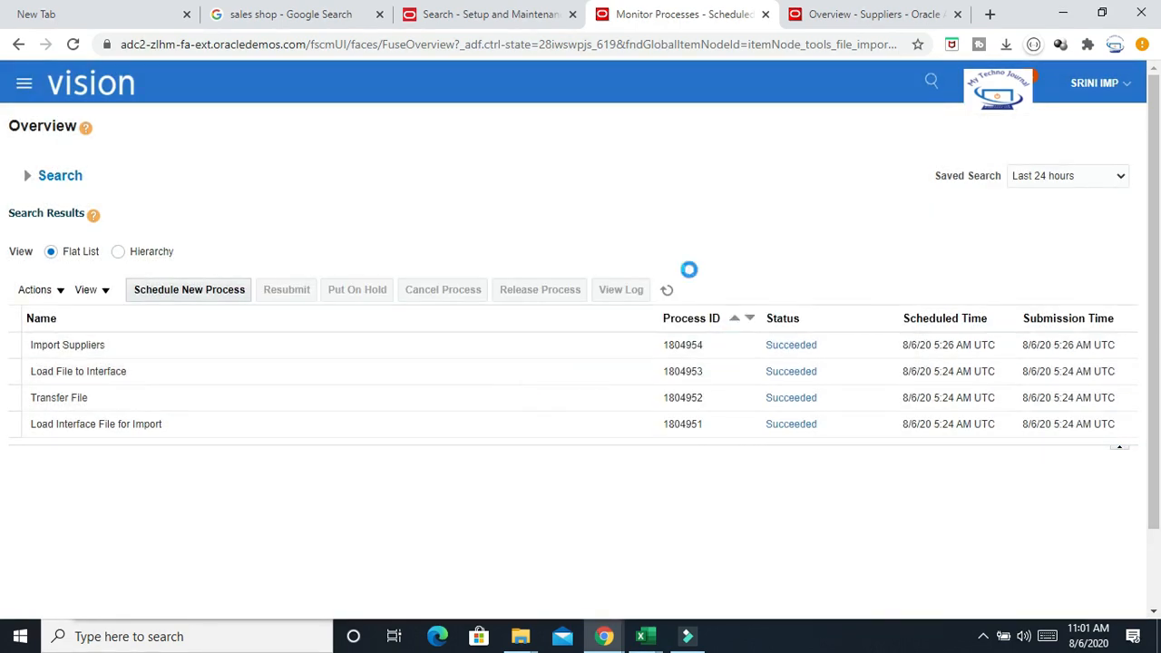
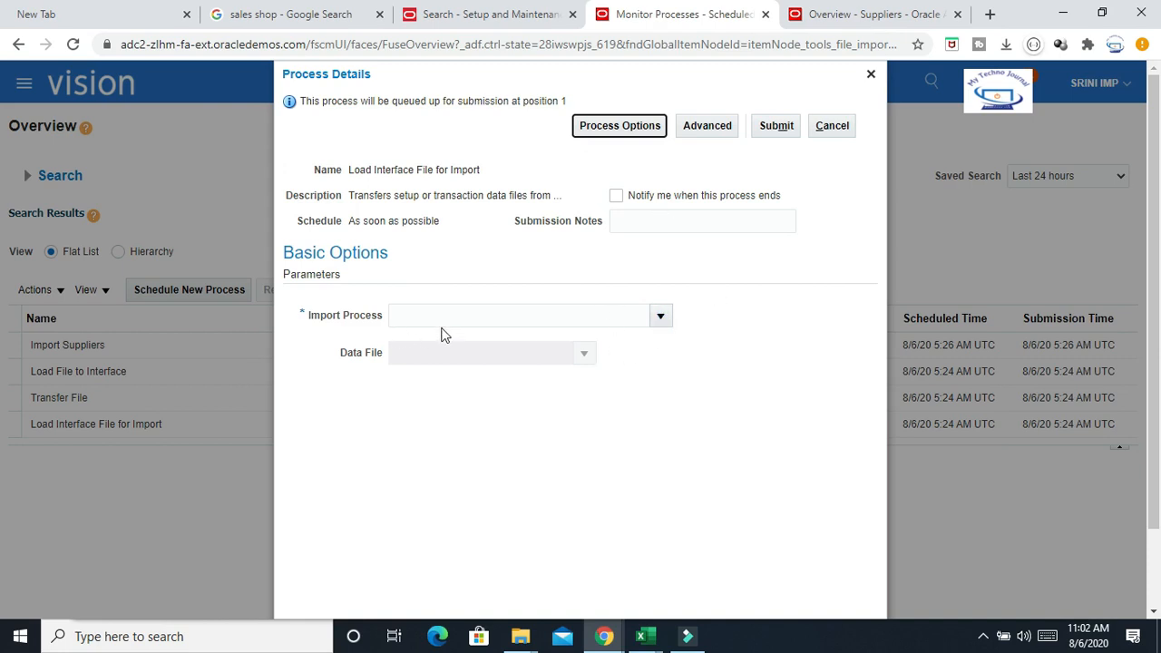
Set the import process to Import Supplier Addresses by searching for %Supp% and selecting it
{"action": "left_click", "coordinate": [475, 311]}
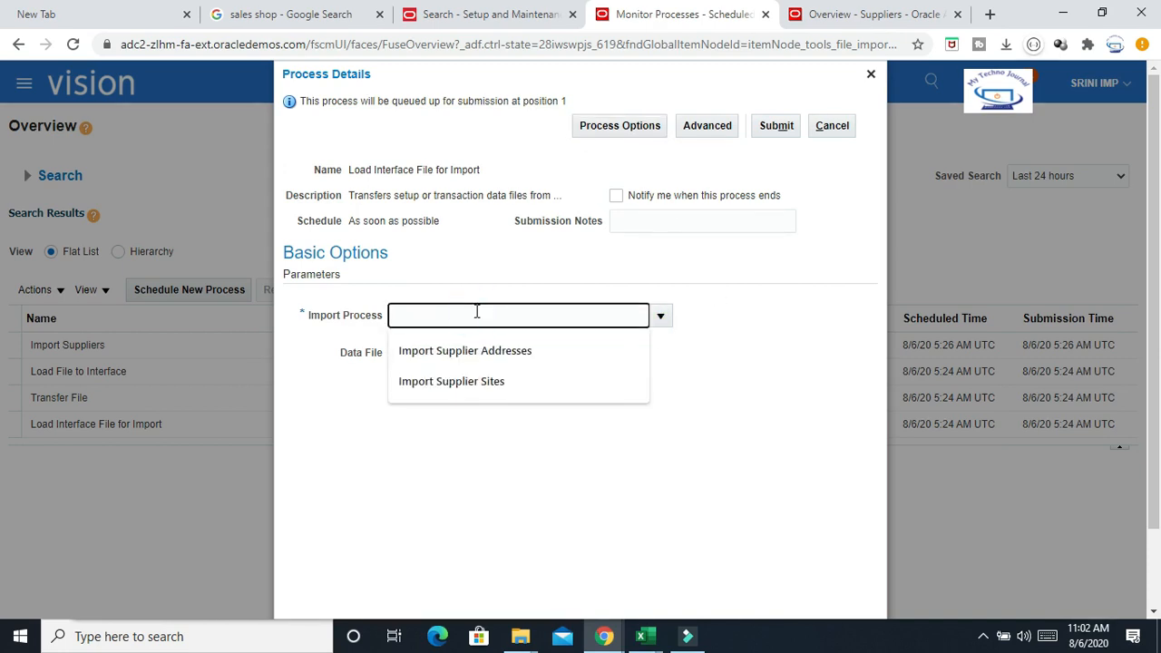
{"action": "left_click", "coordinate": [660, 316]}
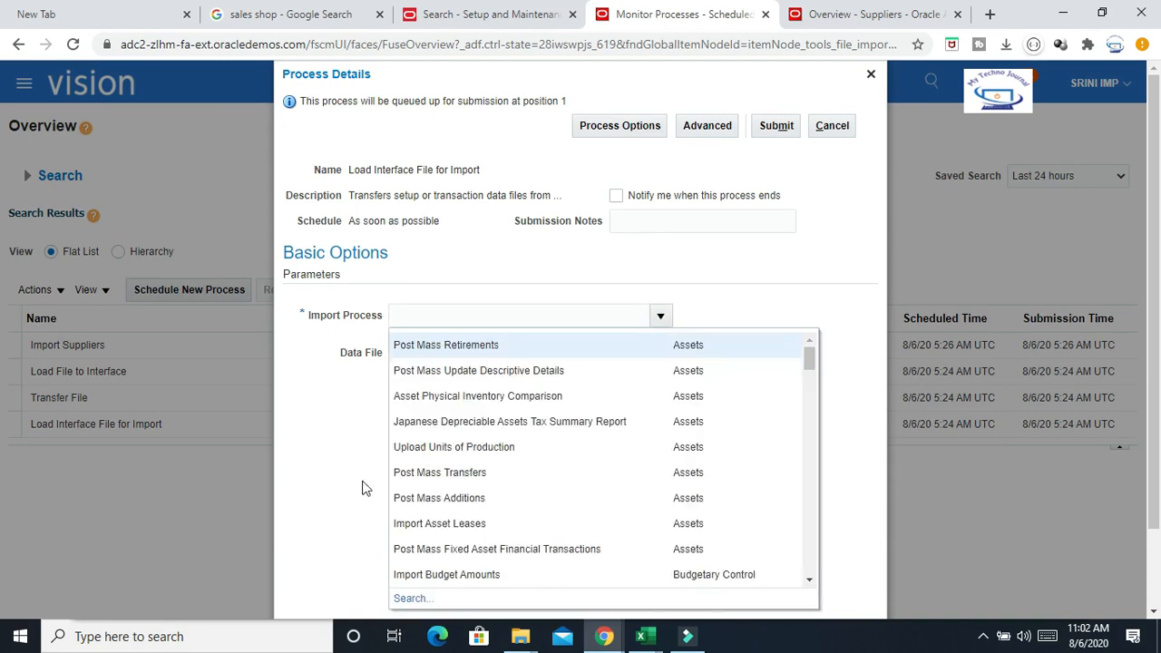
{"action": "left_click", "coordinate": [413, 598]}
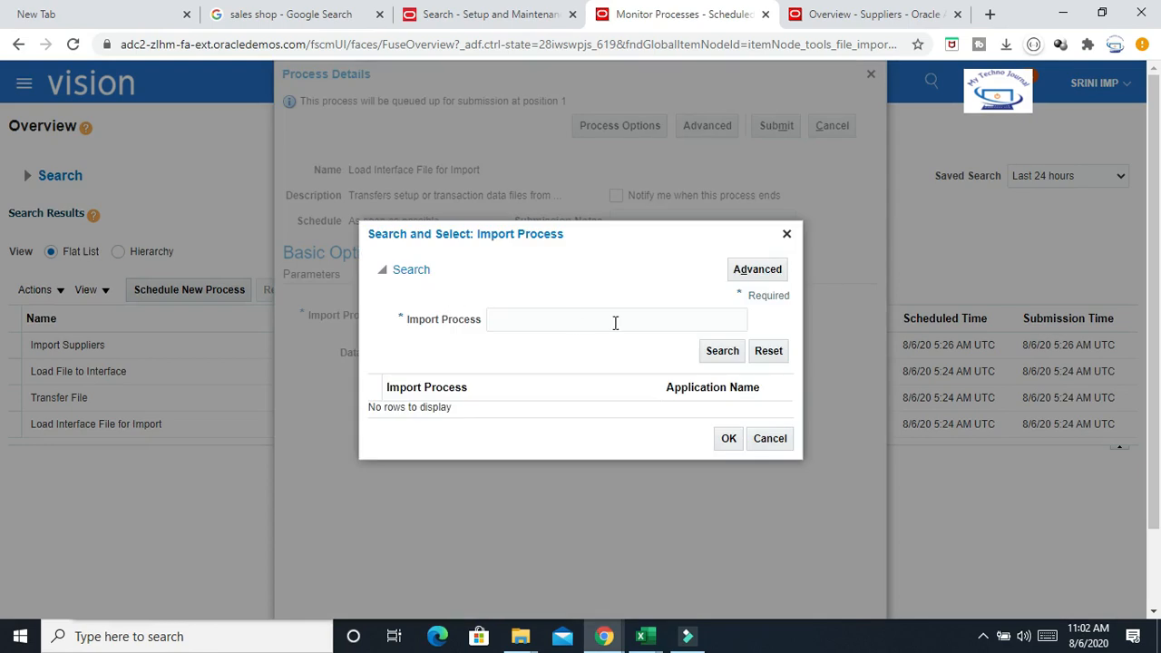
{"action": "left_click", "coordinate": [577, 321]}
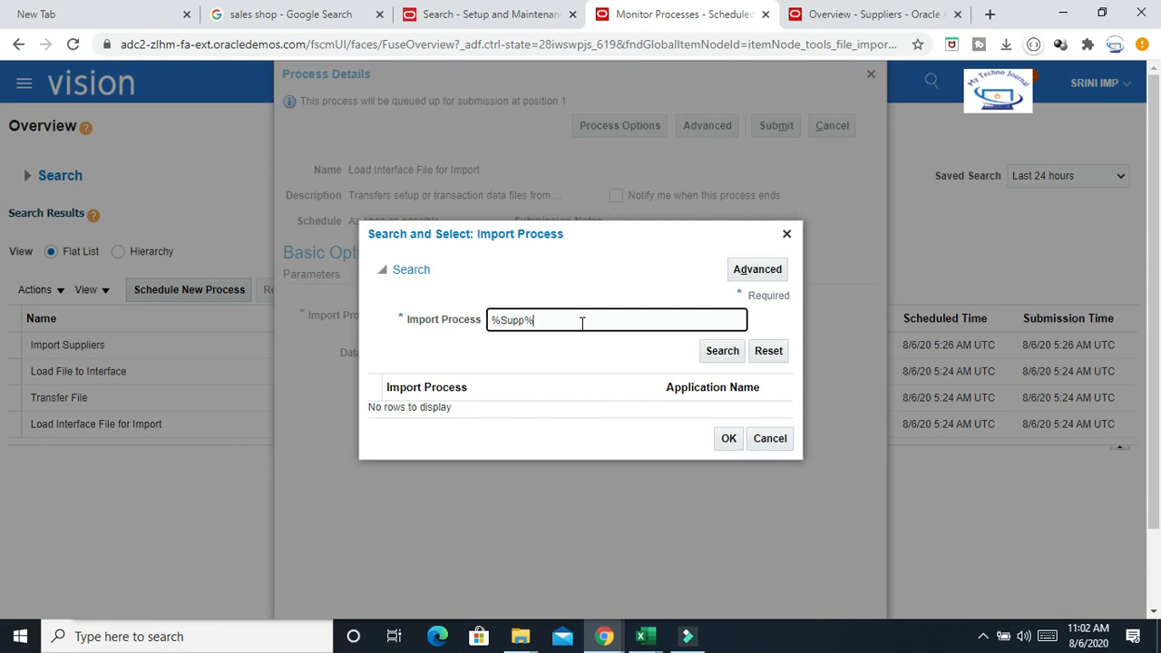
{"action": "type", "text": "%Supp%"}
{"action": "left_click", "coordinate": [732, 350]}
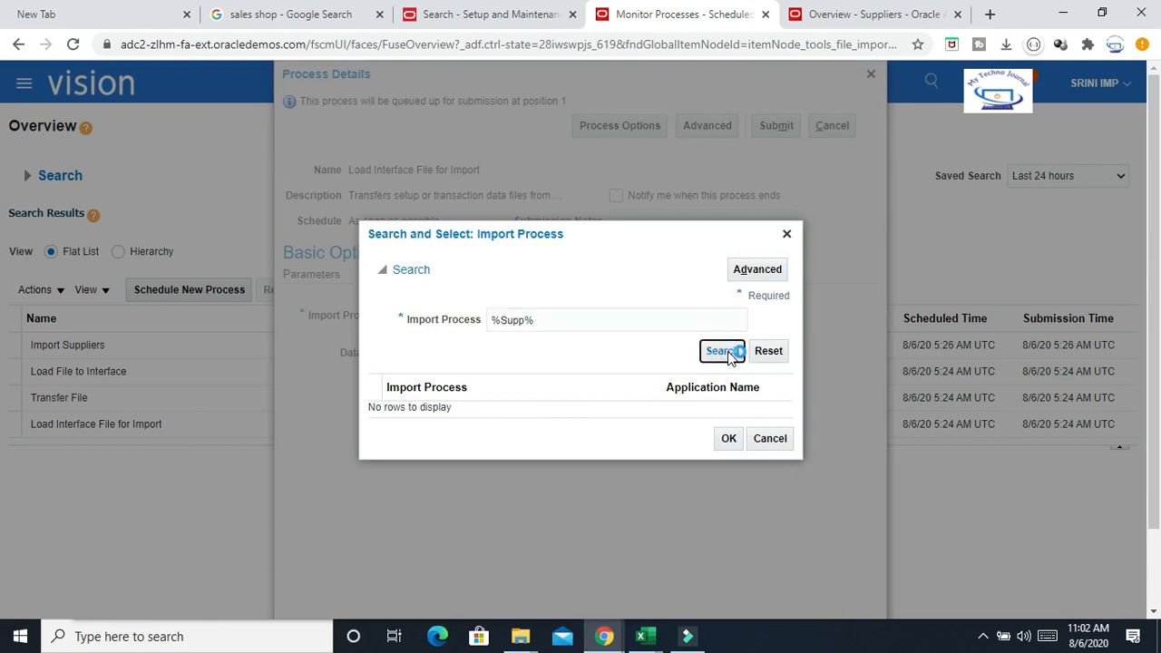
{"action": "left_click", "coordinate": [480, 387]}
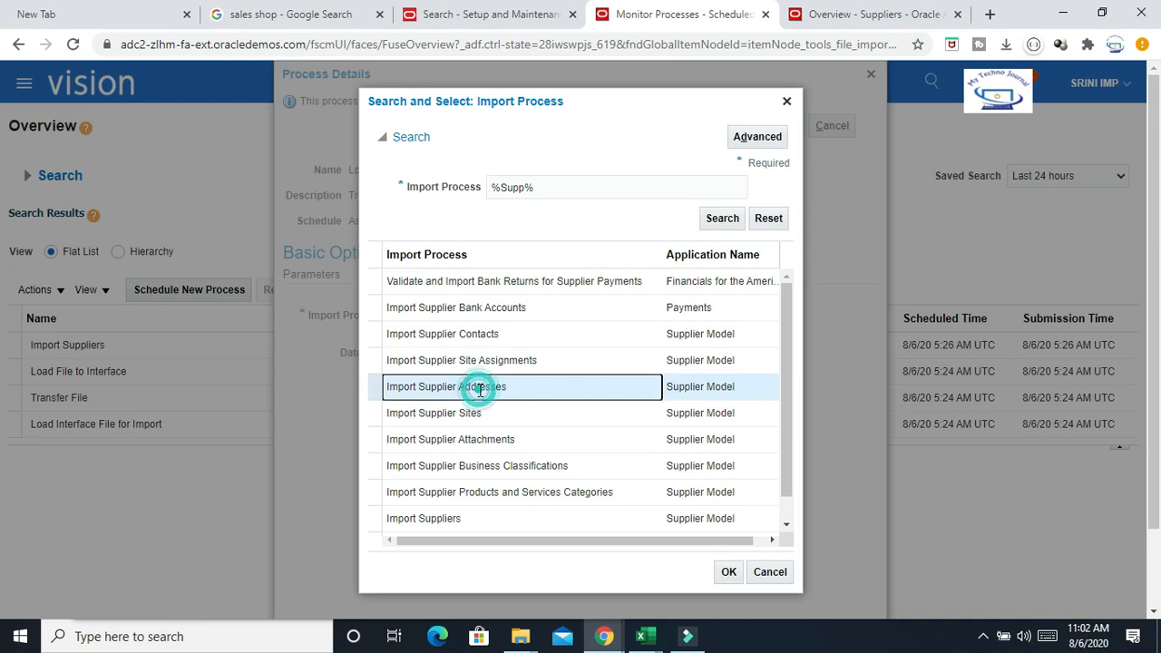
{"action": "left_click", "coordinate": [729, 574]}
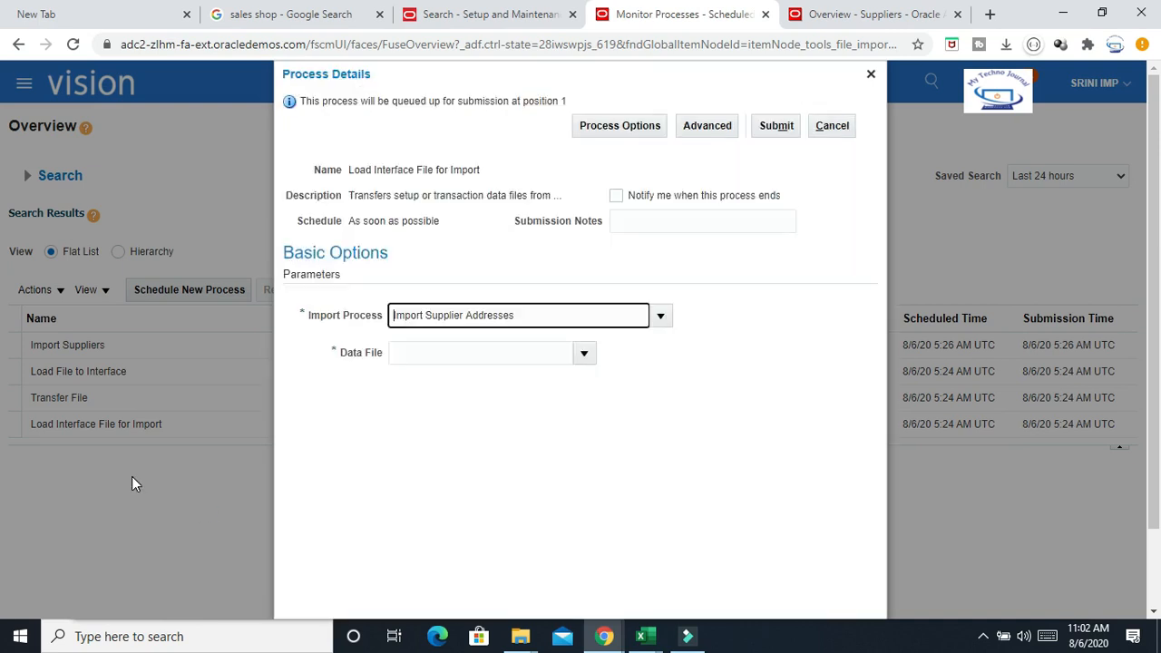
Upload PozSupplierSitesInt.csv from the desktop as the data file
{"action": "left_click", "coordinate": [584, 354]}
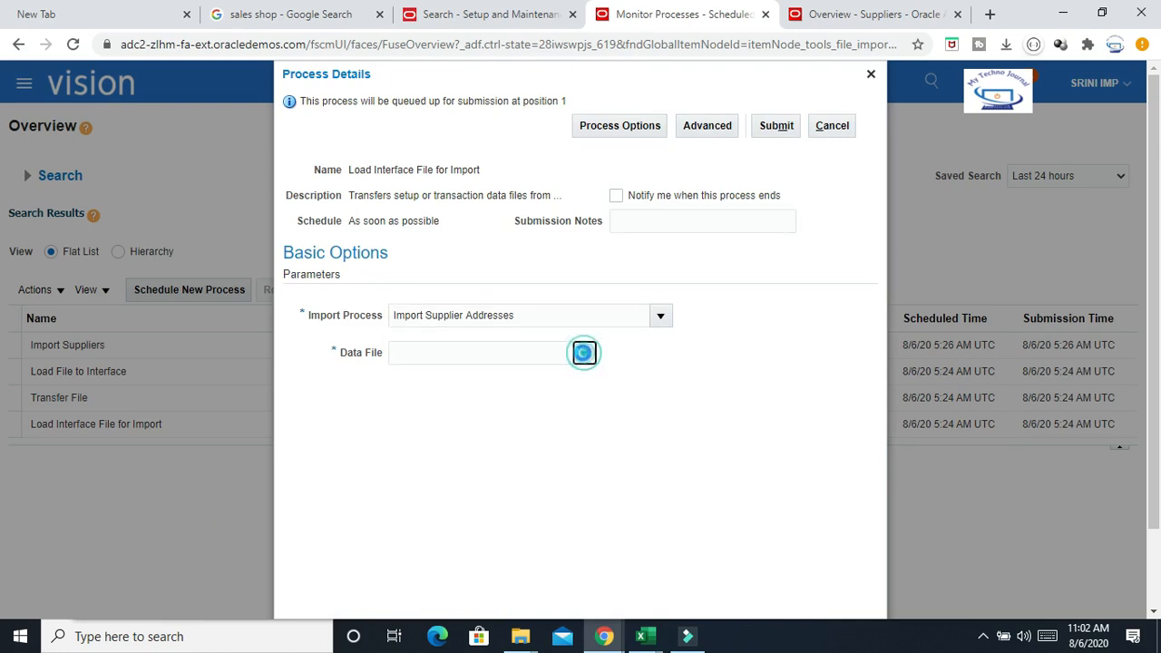
{"action": "left_click", "coordinate": [438, 401]}
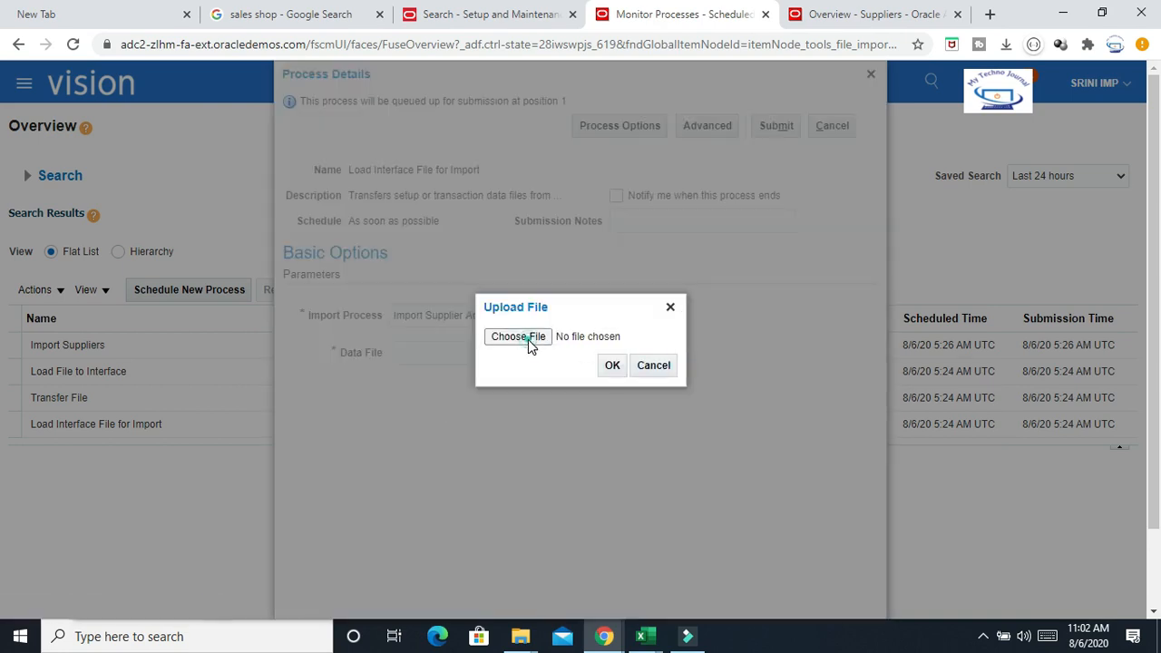
{"action": "left_click", "coordinate": [530, 338]}
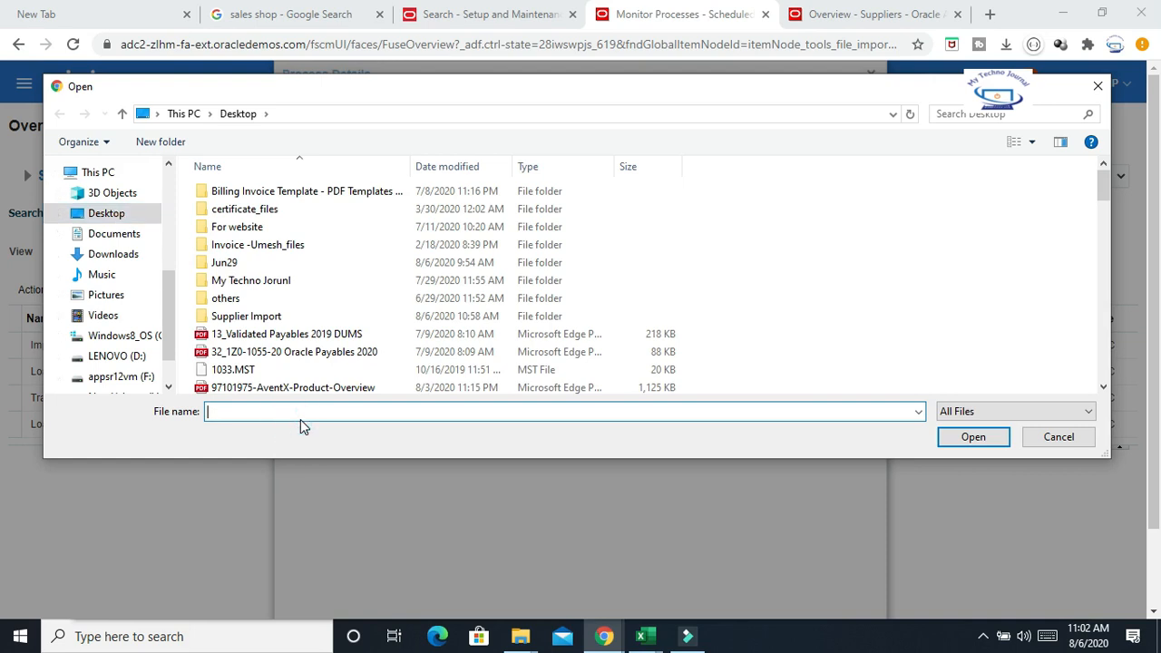
{"action": "type", "text": "po"}
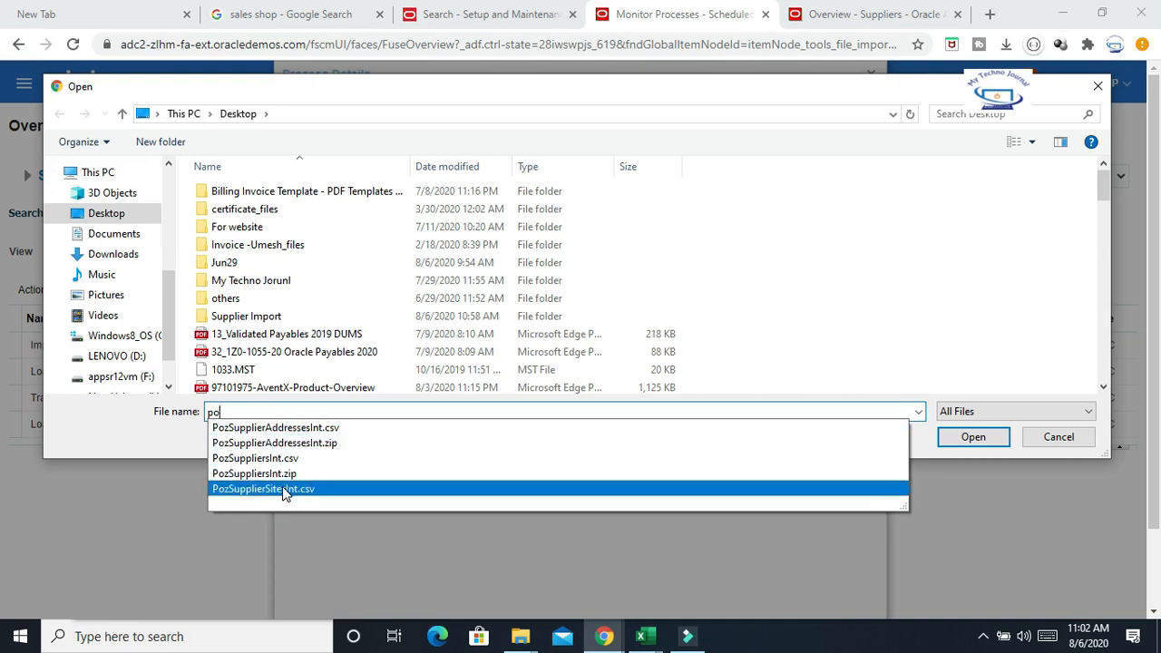
{"action": "left_click", "coordinate": [284, 489]}
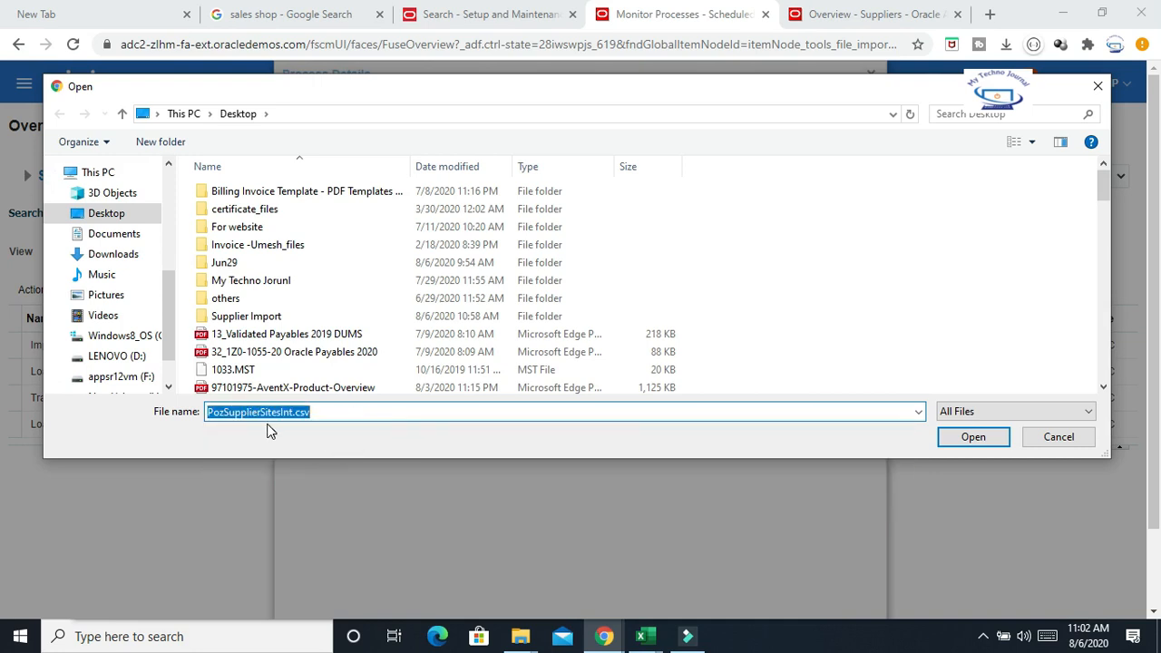
{"action": "left_click", "coordinate": [962, 442]}
{"action": "left_click", "coordinate": [612, 365]}
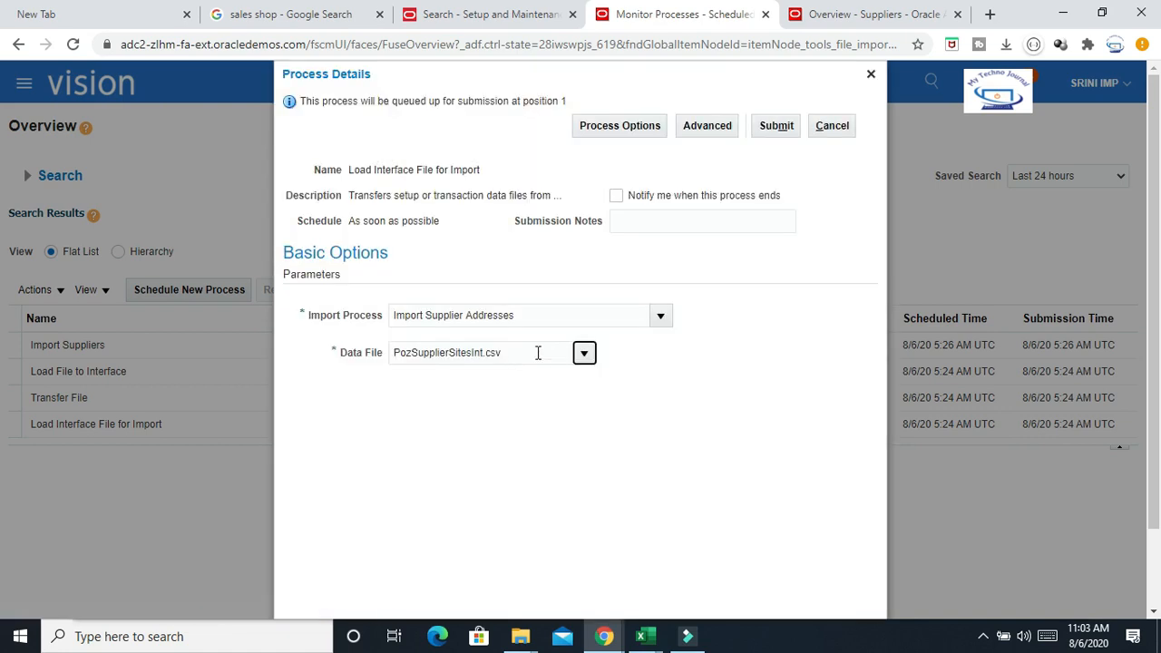
Clear the data file and upload PozSupplierAddressesInt.zip from the desktop instead
{"action": "left_click", "coordinate": [538, 353]}
{"action": "key", "text": "BackSpace"}
{"action": "key", "text": "BackSpace"}
{"action": "key", "text": "BackSpace"}
{"action": "key", "text": "BackSpace"}
{"action": "key", "text": "BackSpace"}
{"action": "key", "text": "BackSpace"}
{"action": "key", "text": "BackSpace"}
{"action": "key", "text": "BackSpace"}
{"action": "key", "text": "BackSpace"}
{"action": "key", "text": "BackSpace"}
{"action": "key", "text": "BackSpace"}
{"action": "key", "text": "BackSpace"}
{"action": "key", "text": "BackSpace"}
{"action": "key", "text": "BackSpace"}
{"action": "key", "text": "BackSpace"}
{"action": "key", "text": "BackSpace"}
{"action": "key", "text": "BackSpace"}
{"action": "key", "text": "BackSpace"}
{"action": "key", "text": "BackSpace"}
{"action": "key", "text": "BackSpace"}
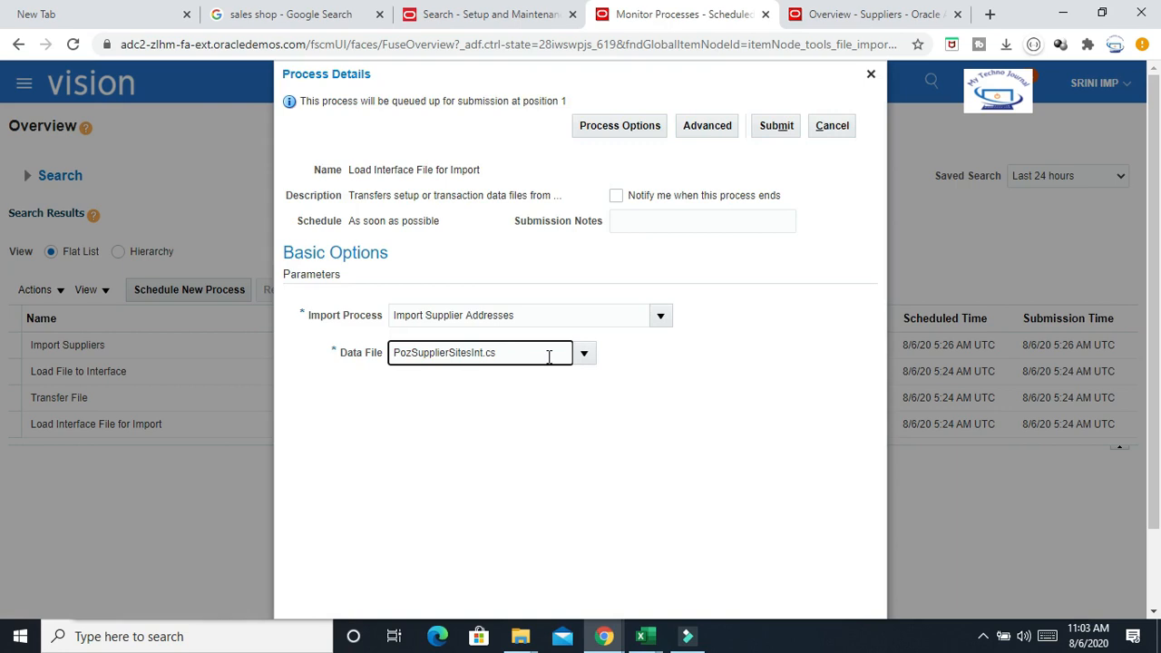
{"action": "left_click", "coordinate": [584, 352]}
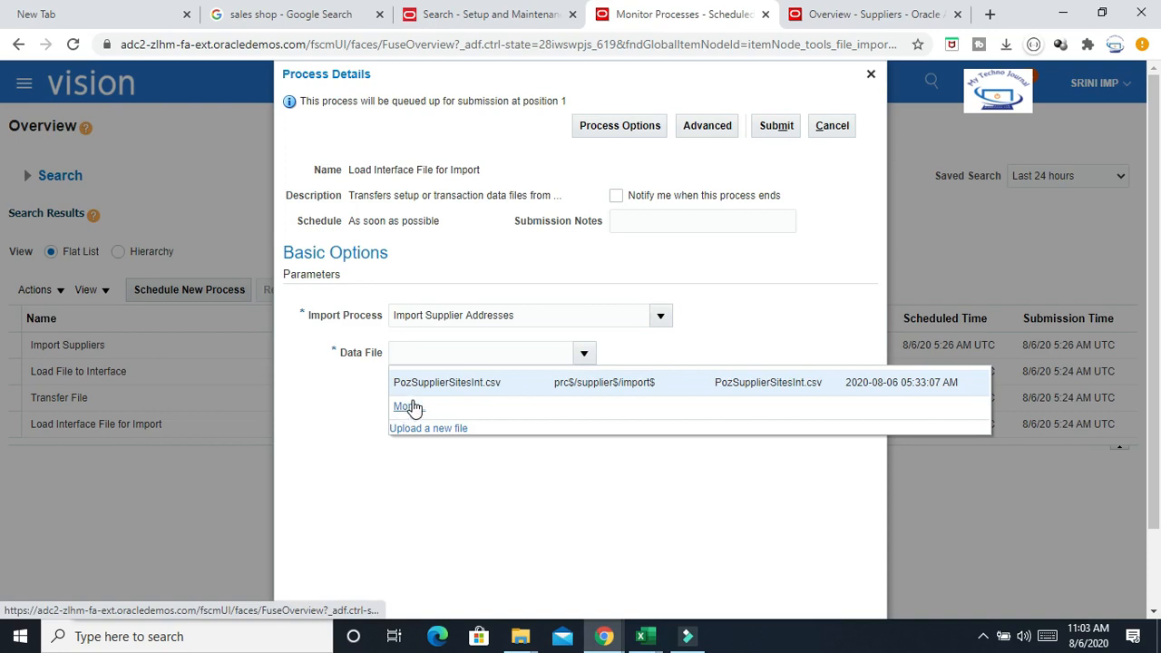
{"action": "left_click", "coordinate": [432, 428]}
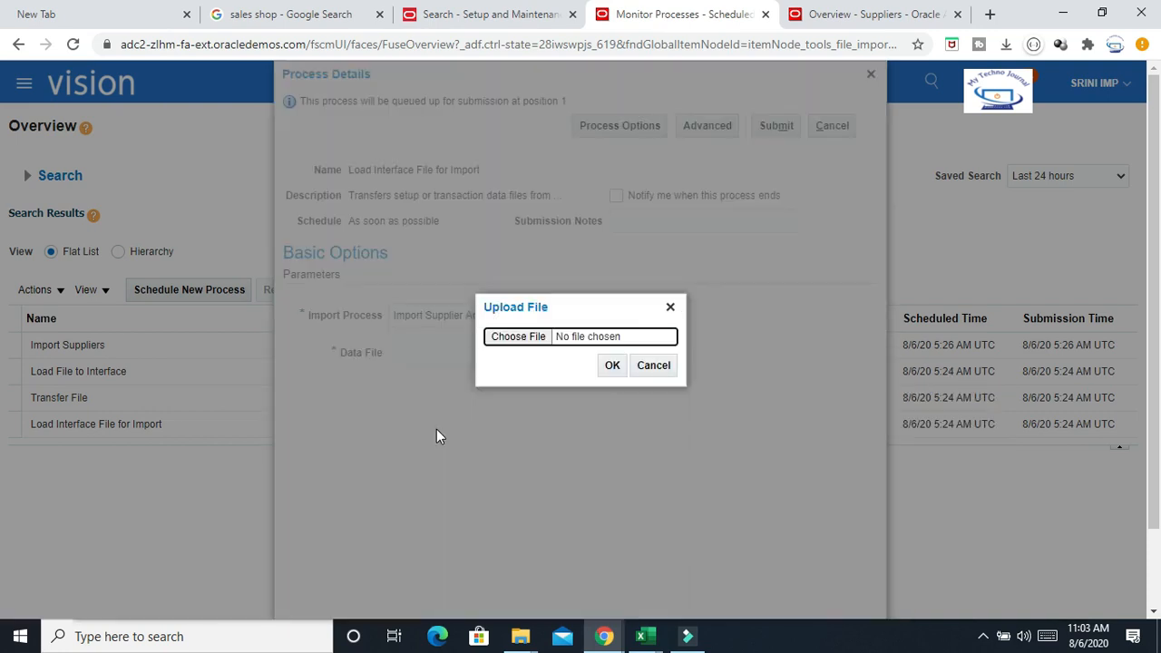
{"action": "left_click", "coordinate": [521, 337]}
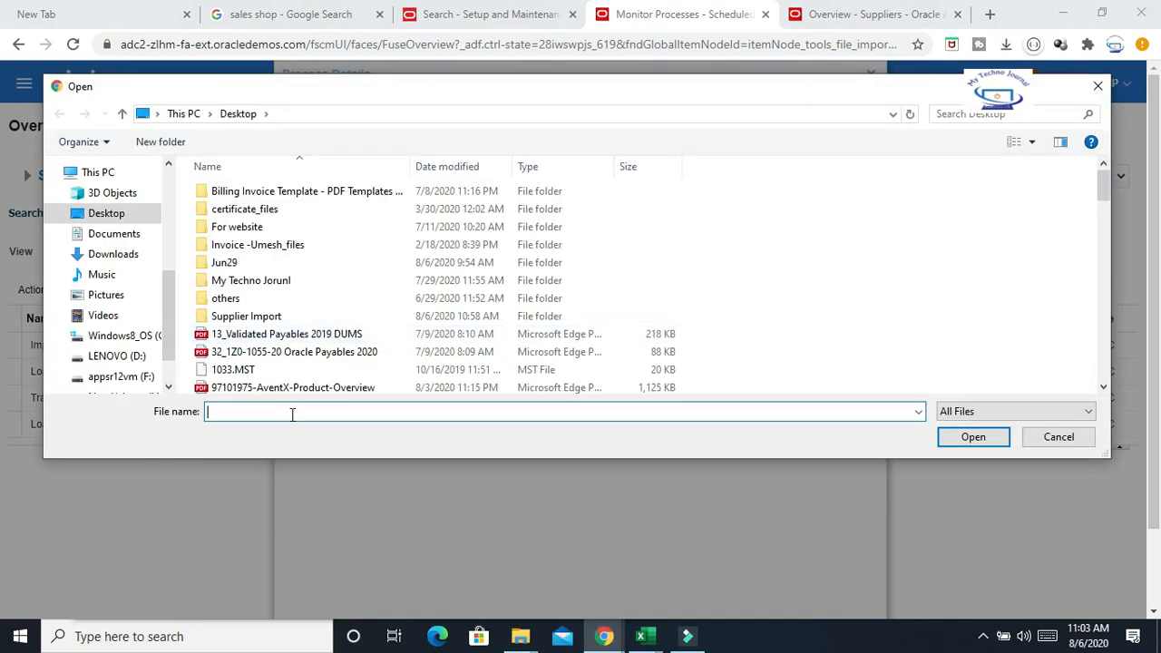
{"action": "left_click", "coordinate": [294, 413]}
{"action": "type", "text": "s"}
{"action": "key", "text": "BackSpace"}
{"action": "type", "text": "po"}
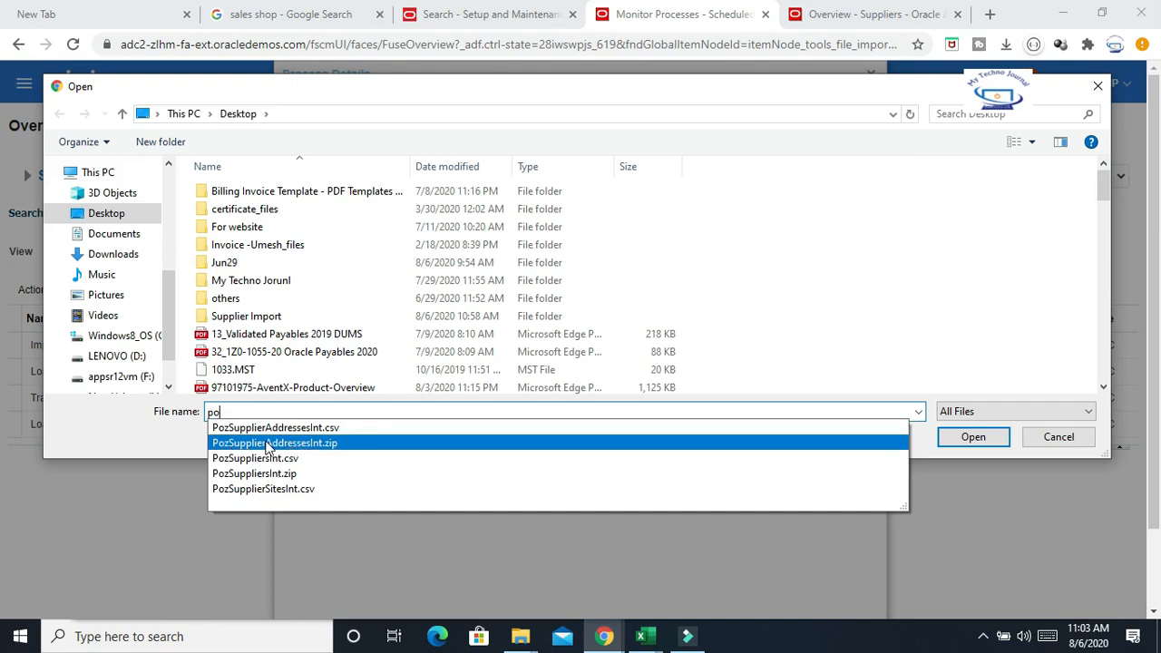
{"action": "left_click", "coordinate": [283, 444]}
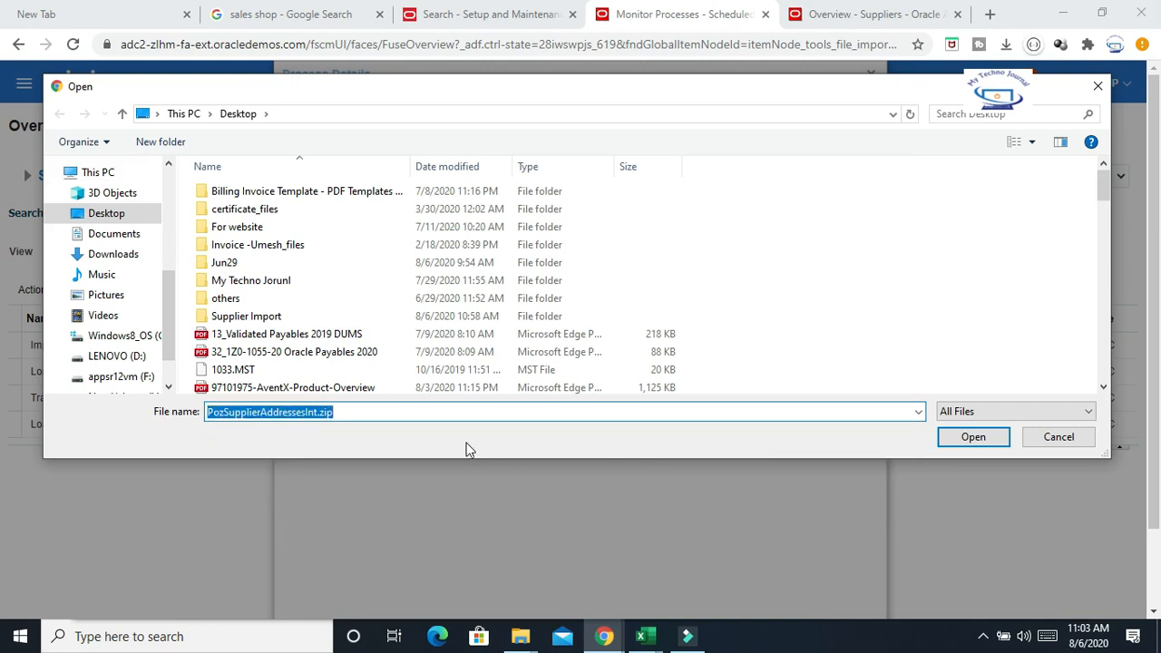
{"action": "left_click", "coordinate": [969, 436]}
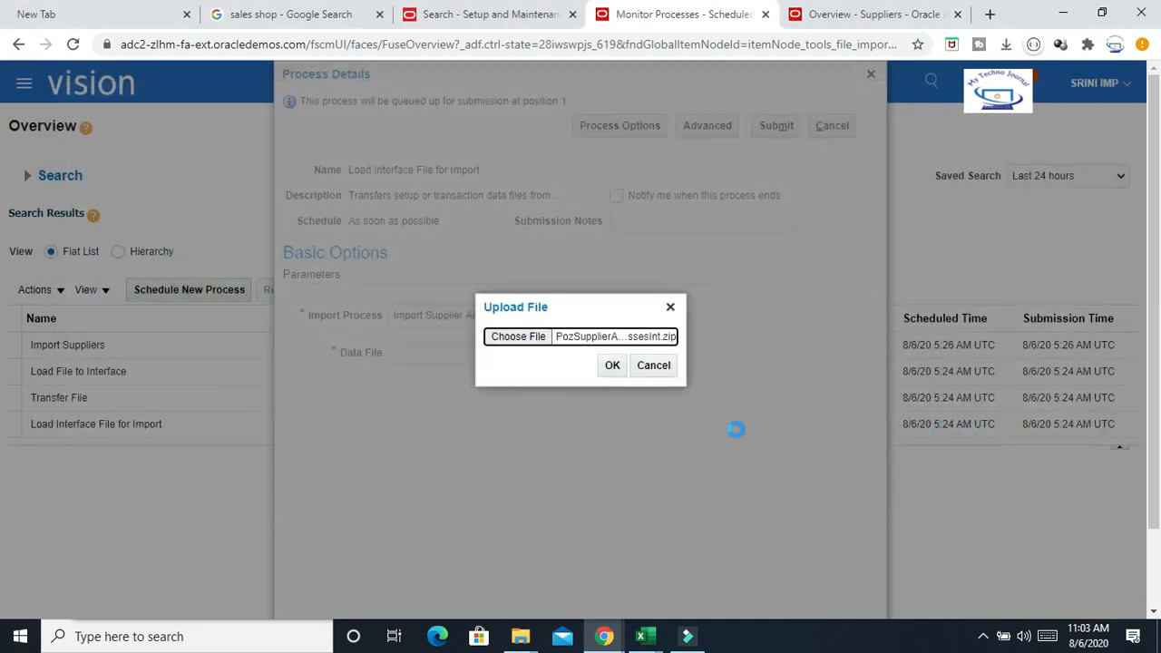
{"action": "left_click", "coordinate": [610, 367]}
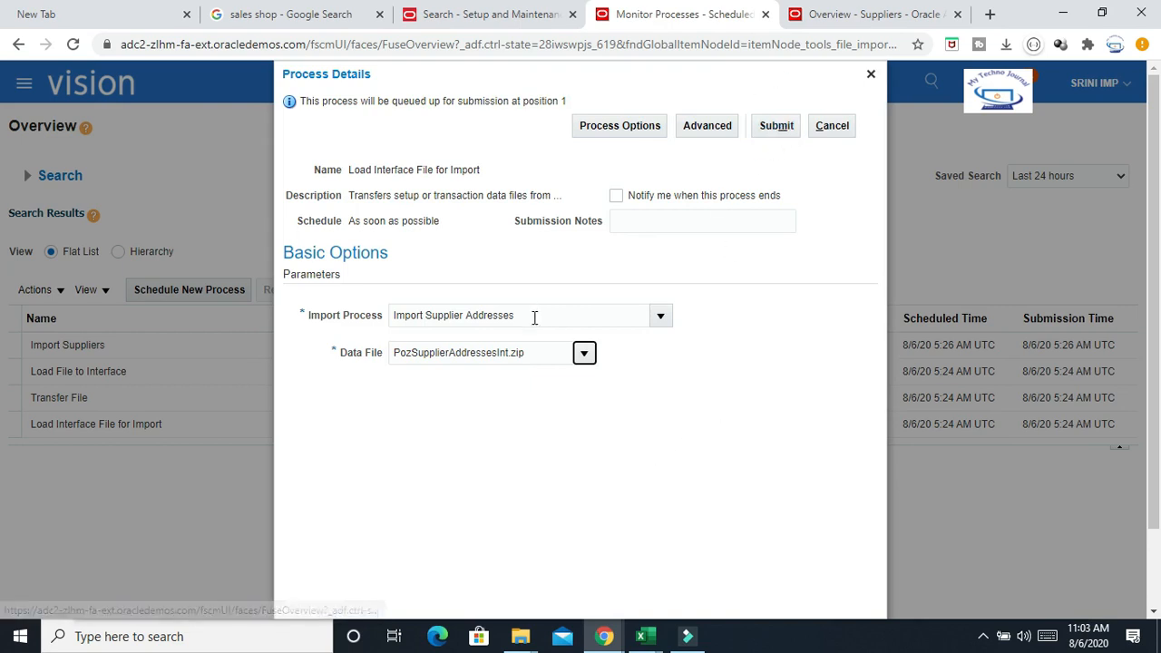
Submit the Load Interface File for Import process and close the confirmation
{"action": "left_click", "coordinate": [779, 125]}
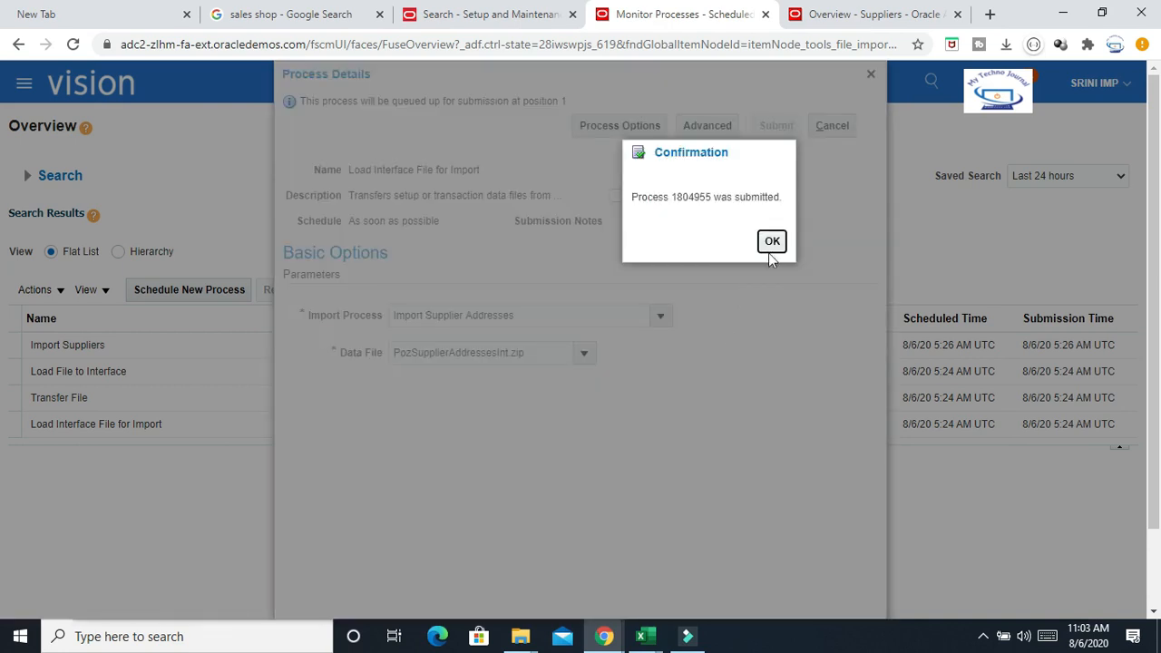
{"action": "left_click", "coordinate": [770, 241]}
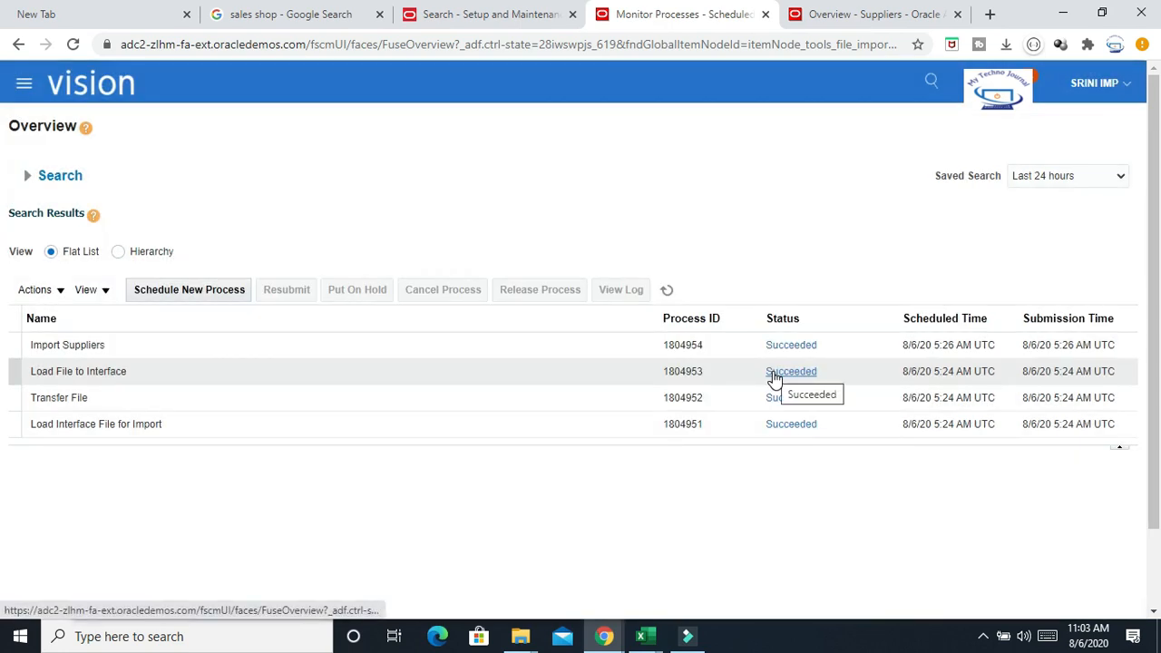
Refresh the process list repeatedly to monitor the load job and its child processes
{"action": "left_click", "coordinate": [667, 289]}
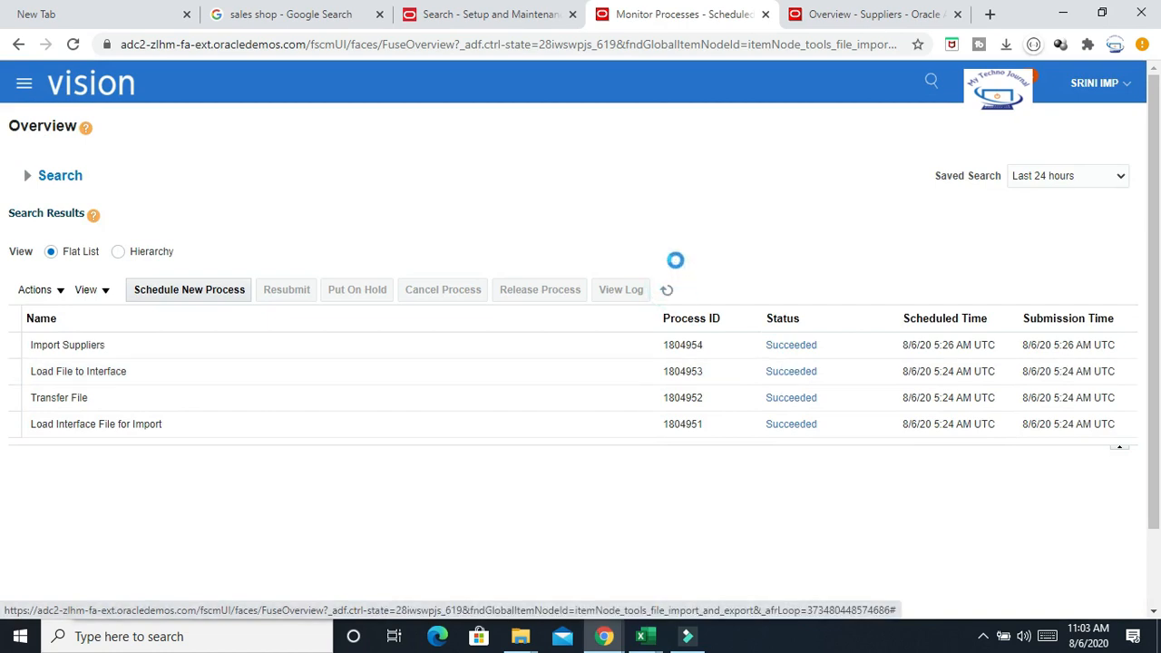
{"action": "left_click", "coordinate": [668, 291]}
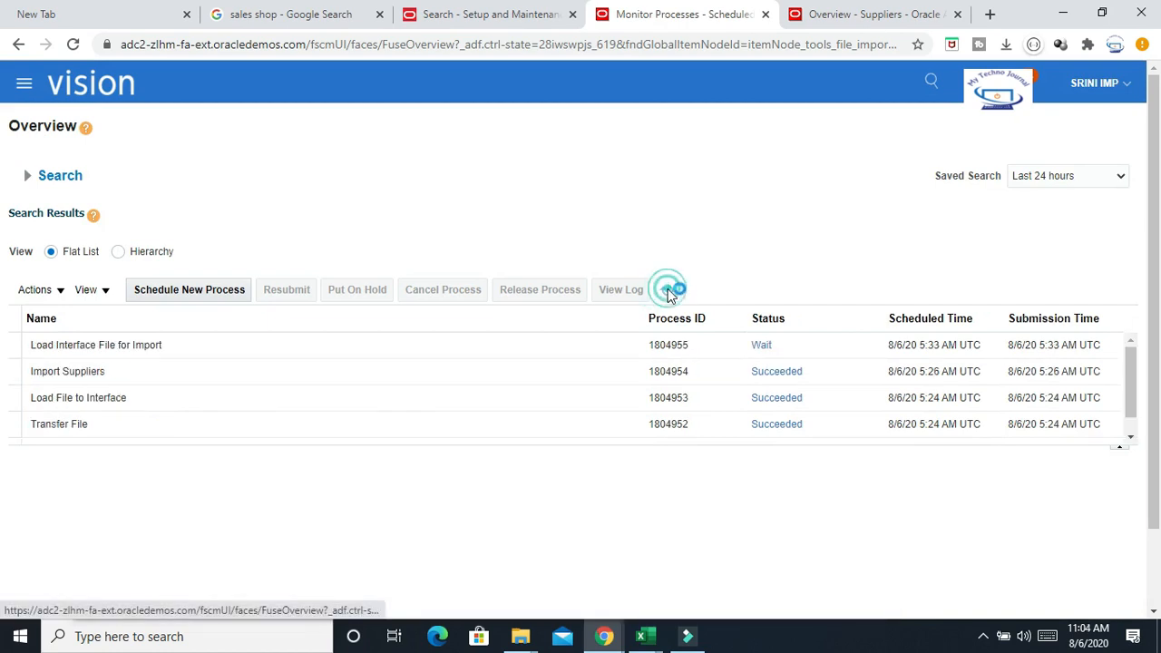
{"action": "left_click", "coordinate": [668, 292]}
{"action": "left_click", "coordinate": [669, 294]}
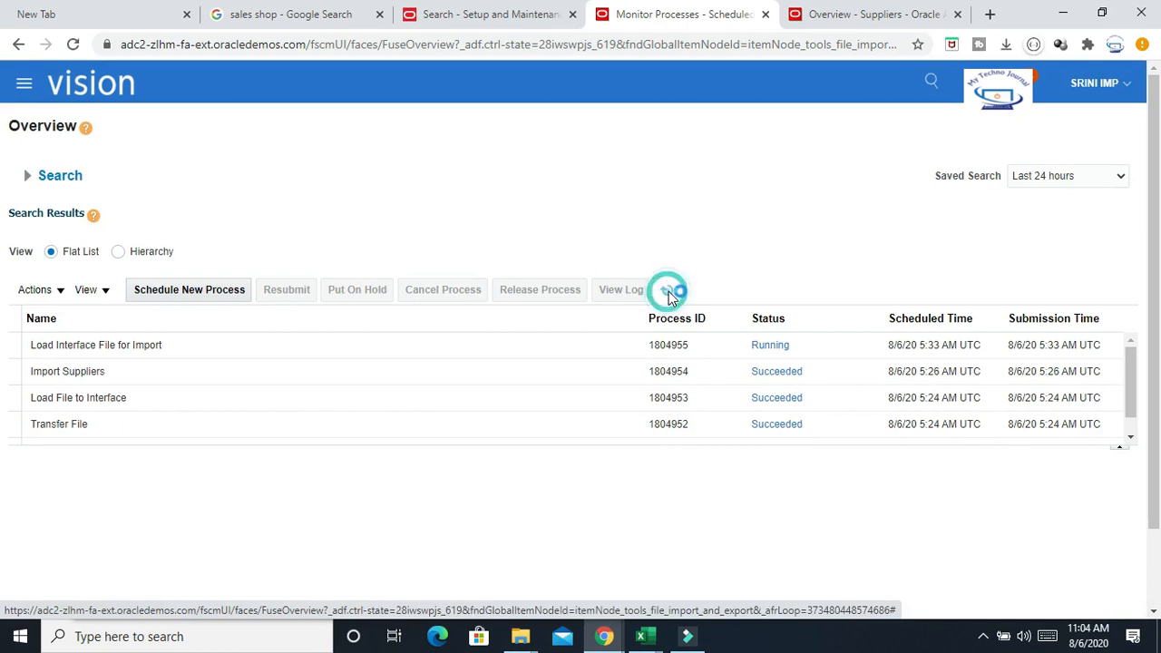
{"action": "left_click", "coordinate": [668, 292]}
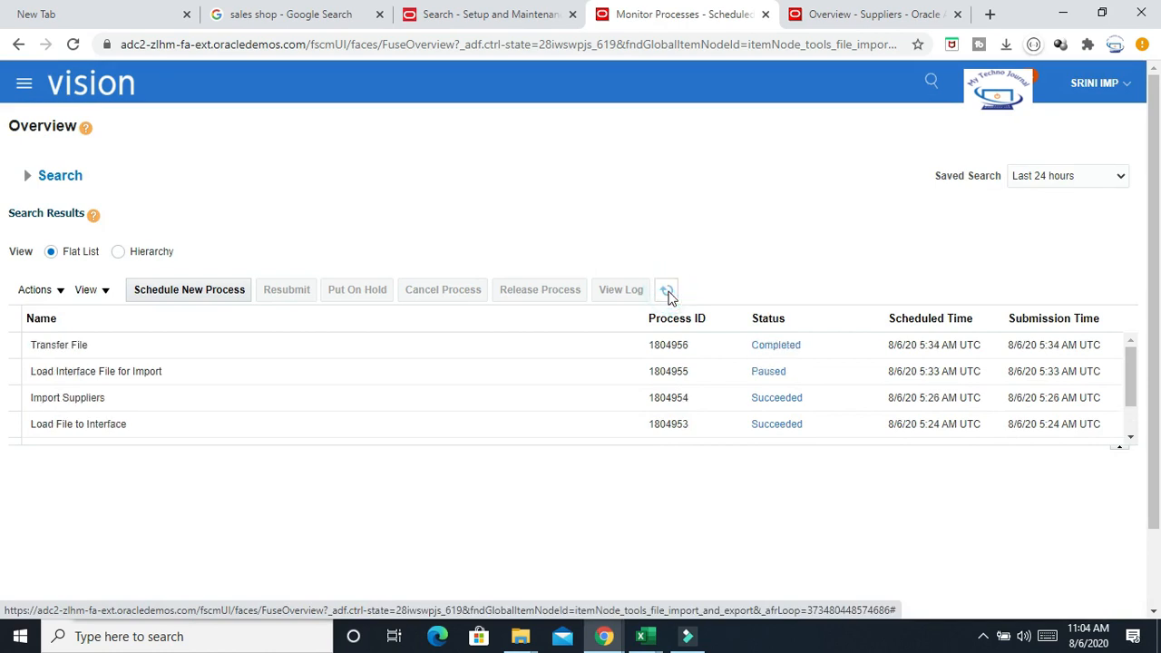
{"action": "left_click", "coordinate": [669, 293]}
{"action": "left_click", "coordinate": [669, 292]}
{"action": "left_click", "coordinate": [668, 292]}
{"action": "left_click", "coordinate": [668, 295]}
{"action": "left_click", "coordinate": [668, 295]}
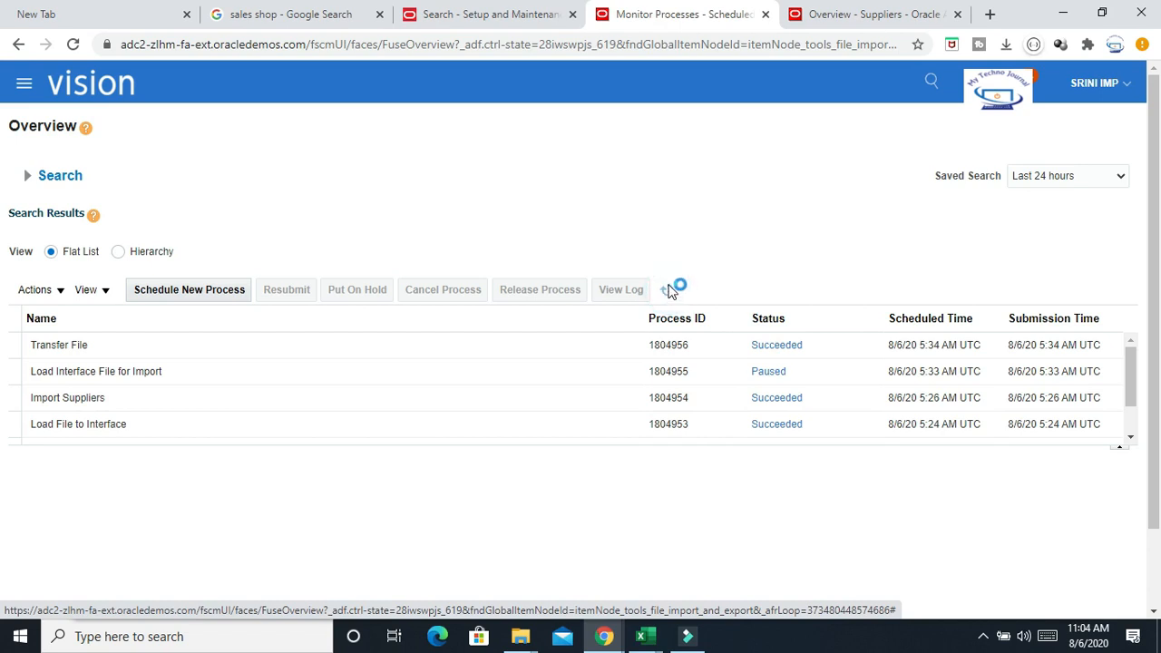
{"action": "left_click", "coordinate": [669, 292]}
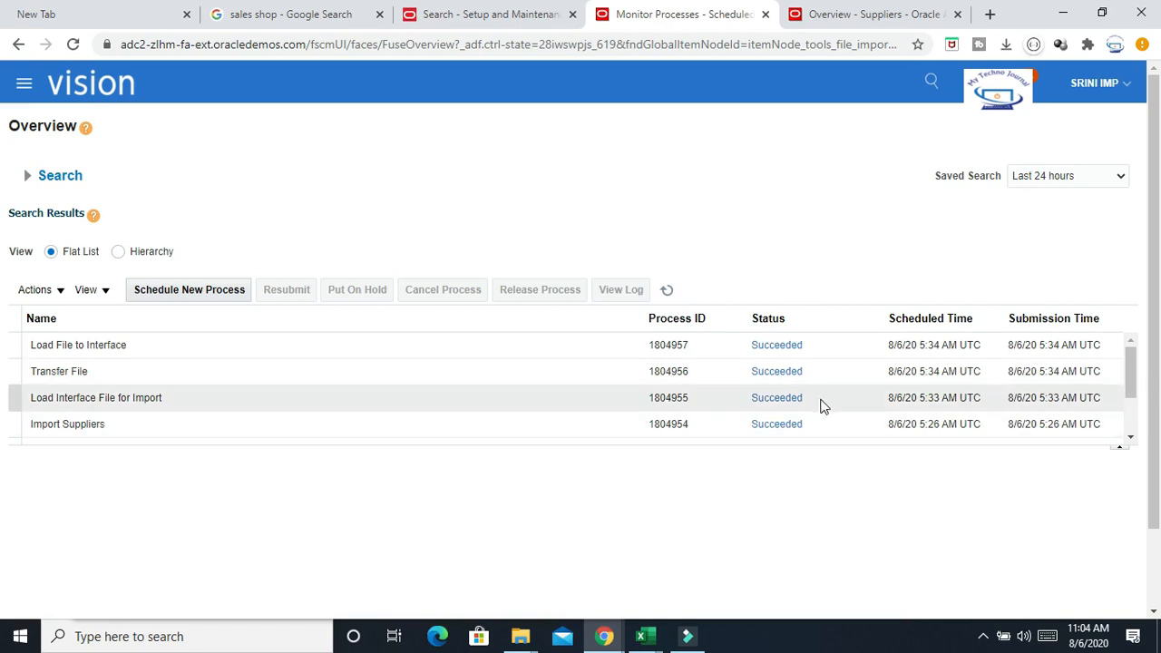
Schedule and submit the Import Supplier Addresses job, searching its name with %Import%Su%Add%, keeping default parameters
{"action": "left_click", "coordinate": [218, 291]}
{"action": "left_click", "coordinate": [506, 304]}
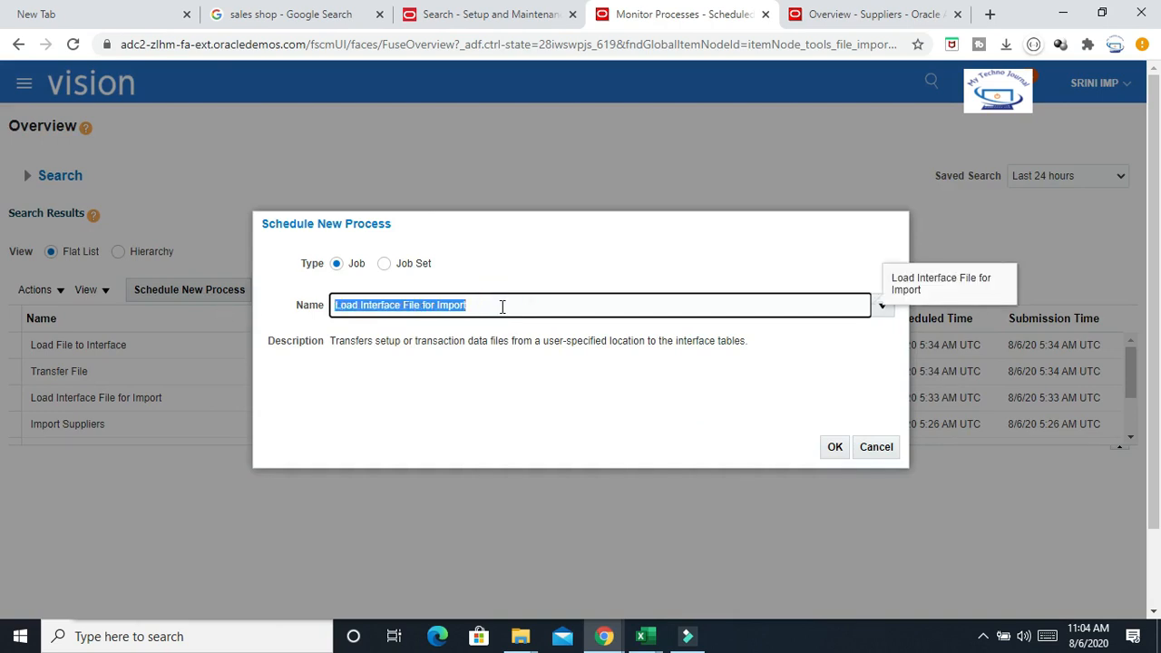
{"action": "type", "text": "%Import%Su%Add%"}
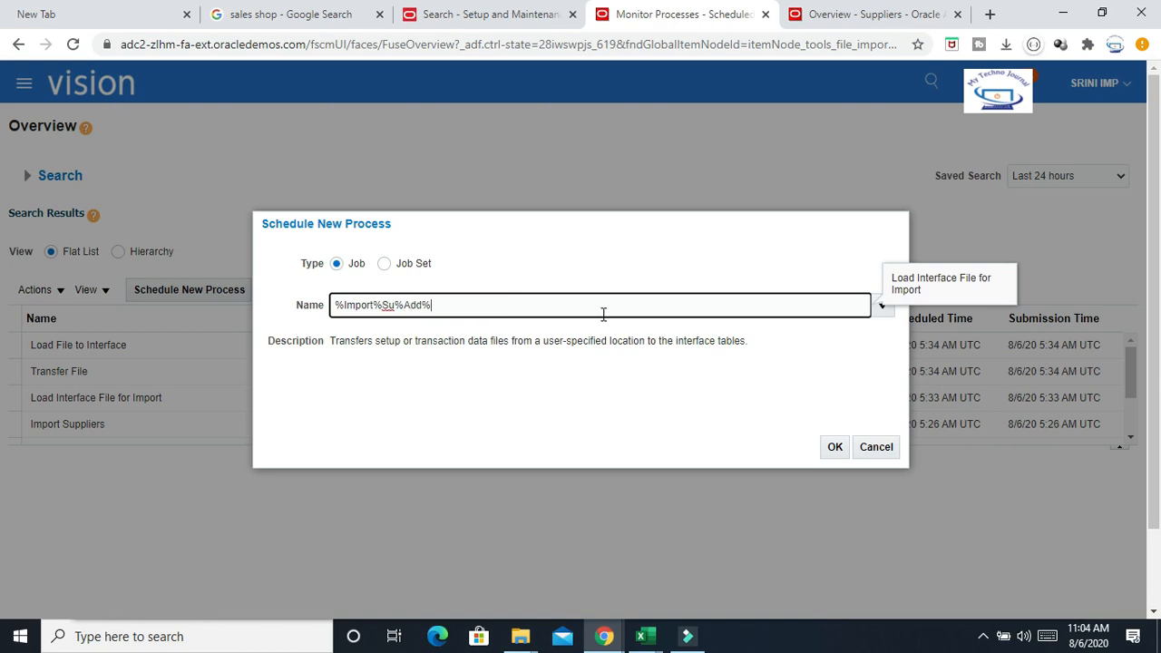
{"action": "key", "text": "Tab"}
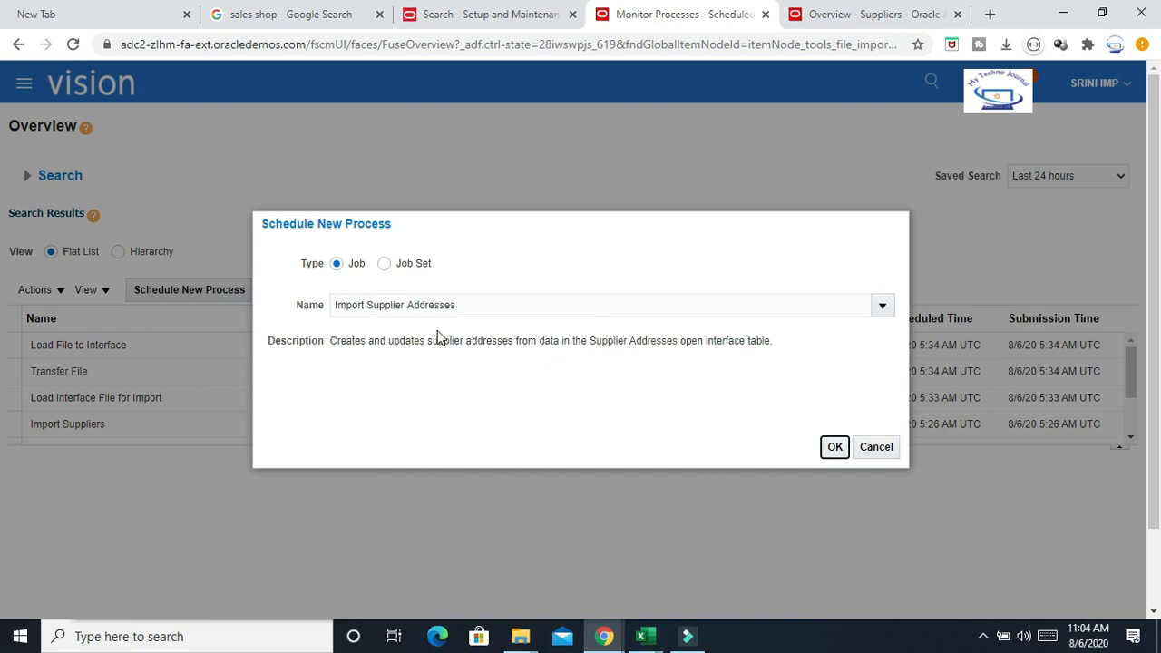
{"action": "left_click", "coordinate": [834, 446]}
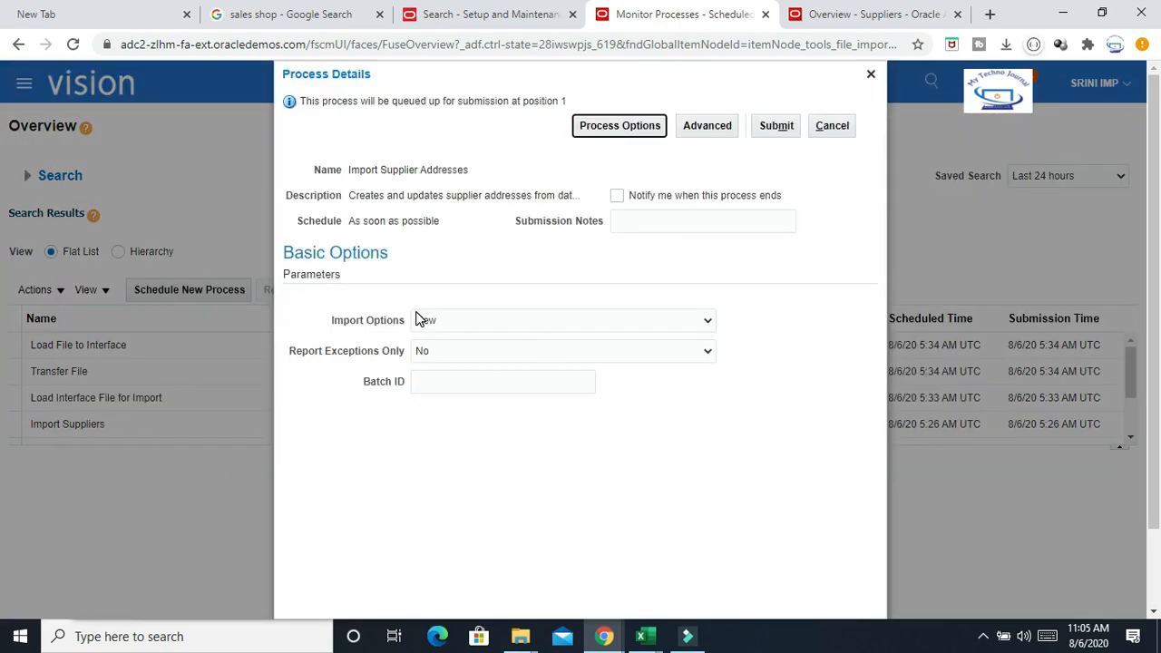
{"action": "left_click", "coordinate": [785, 130]}
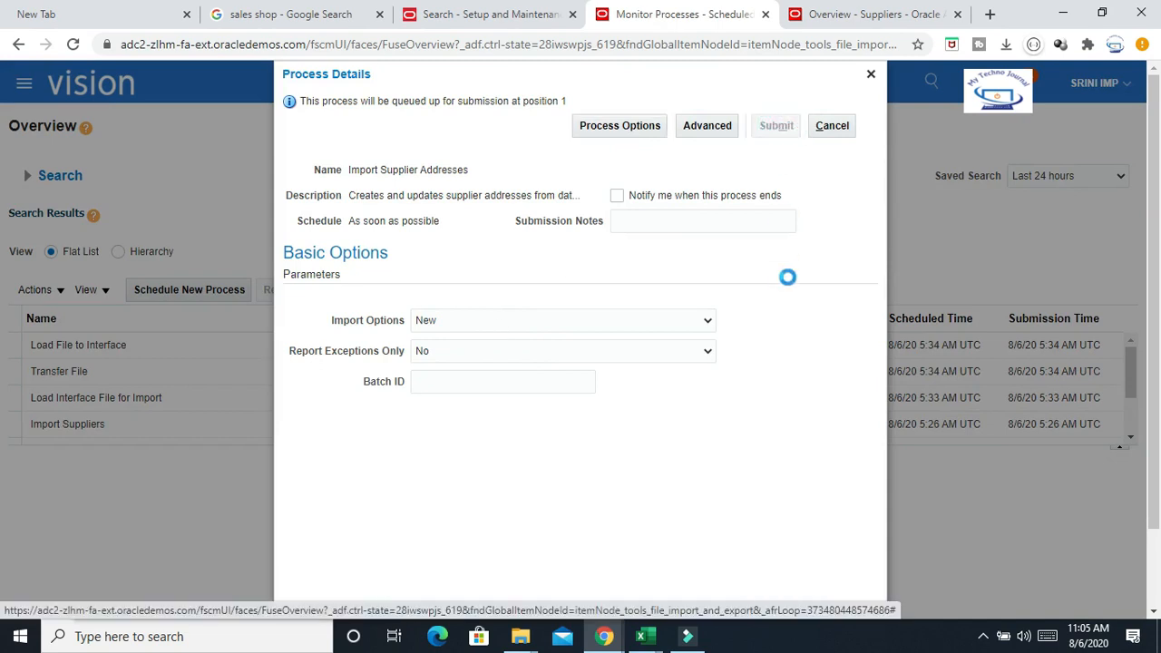
{"action": "left_click", "coordinate": [771, 242]}
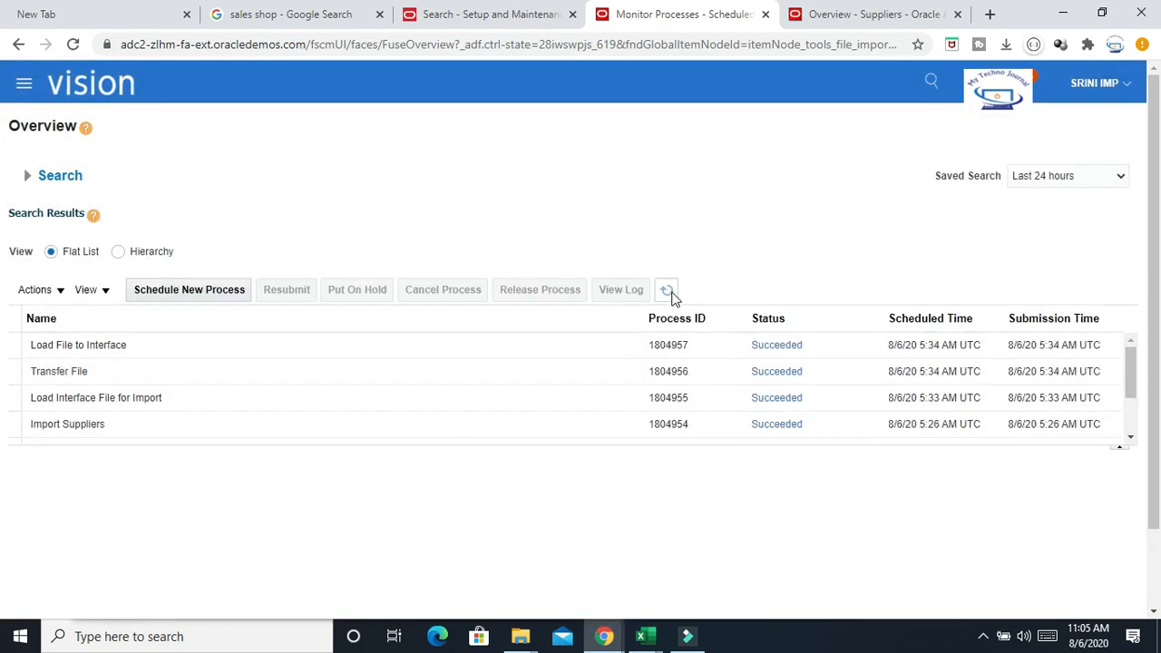
Refresh the process list repeatedly to monitor the Import Supplier Addresses job
{"action": "left_click", "coordinate": [669, 290]}
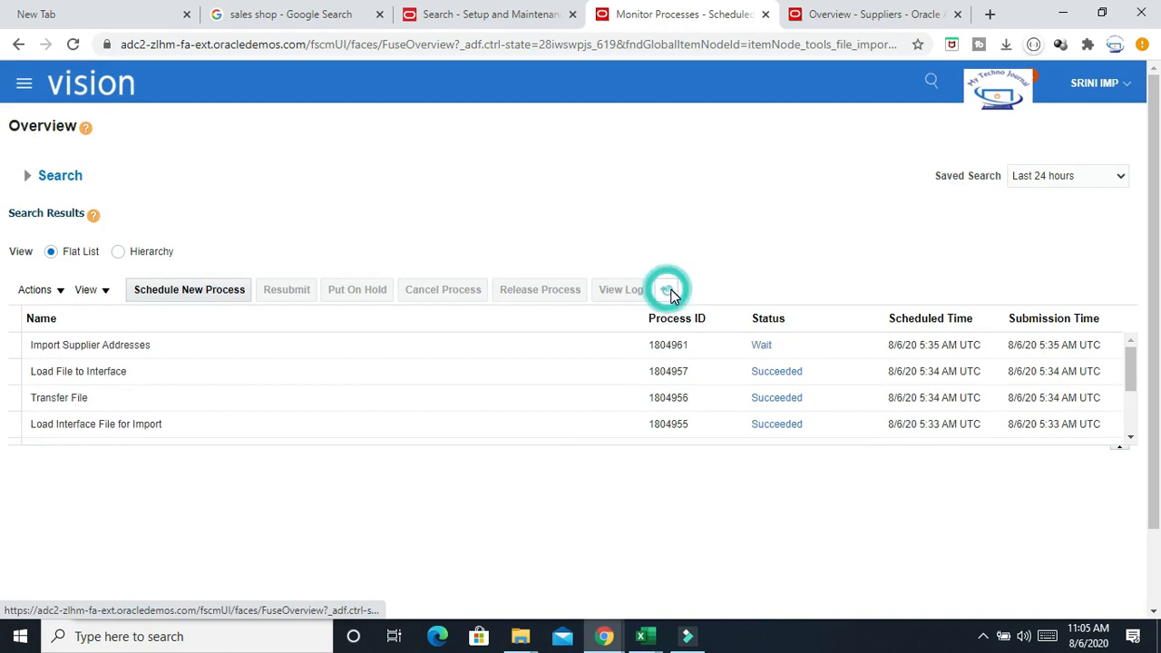
{"action": "left_click", "coordinate": [670, 293]}
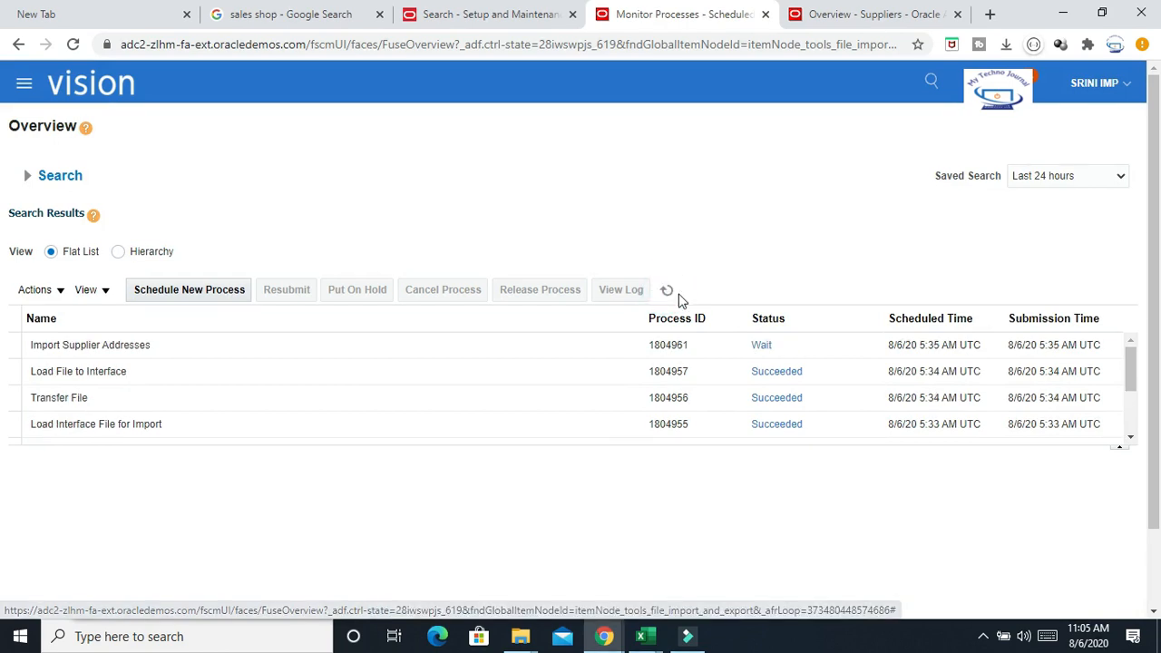
{"action": "left_click", "coordinate": [672, 290]}
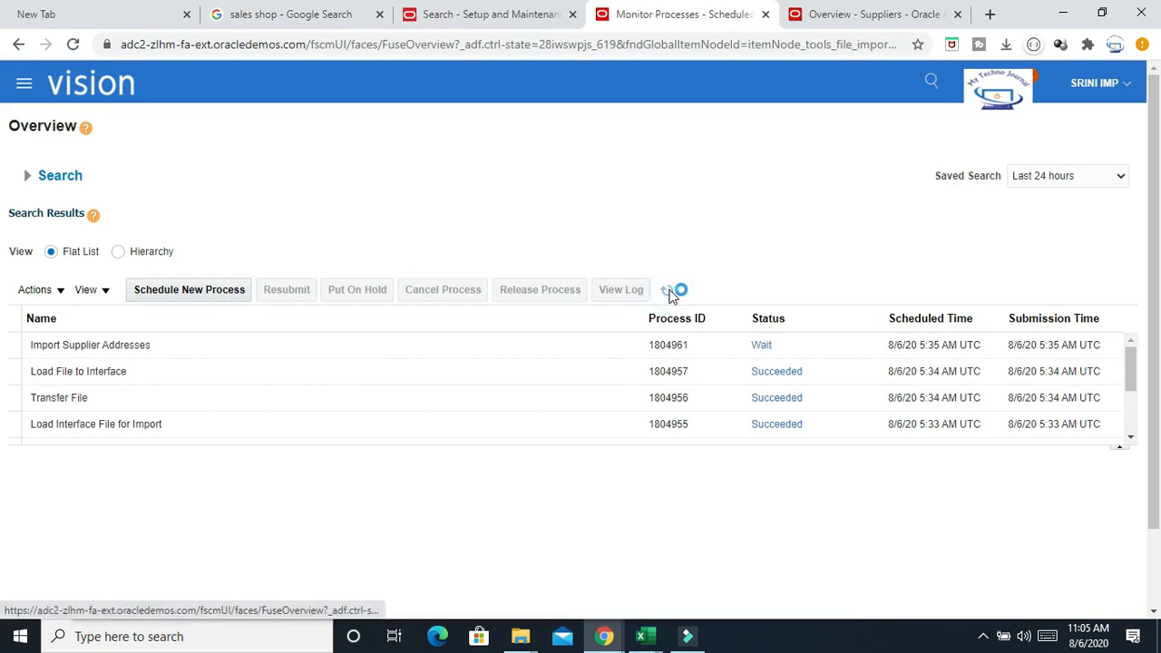
{"action": "left_click", "coordinate": [671, 292]}
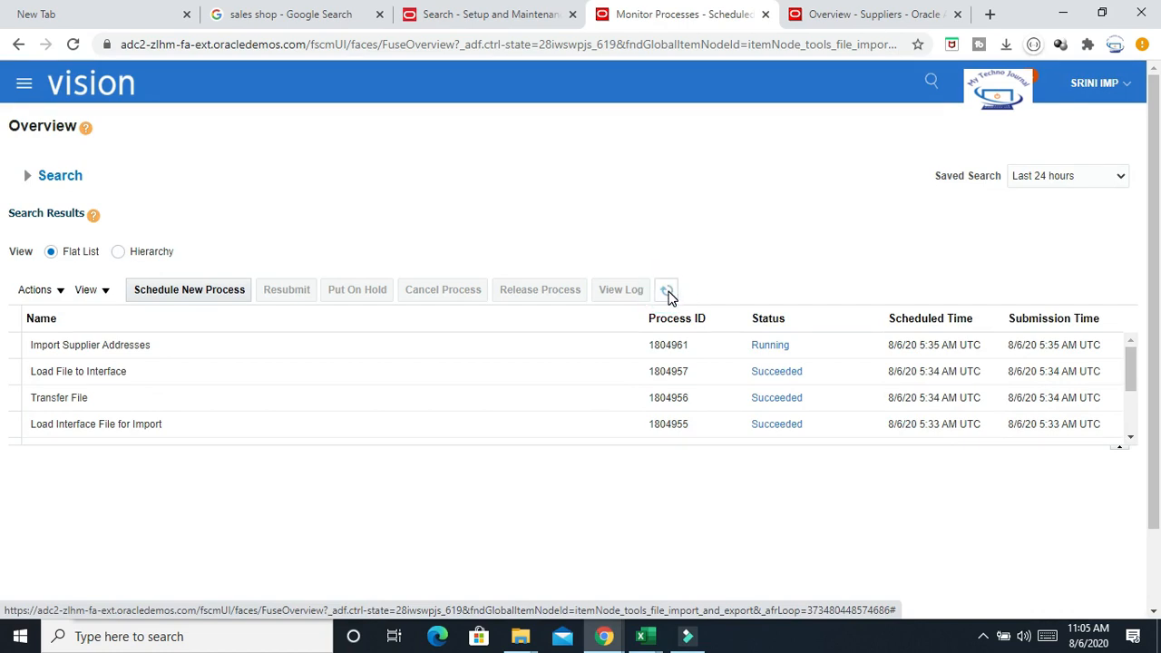
{"action": "left_click", "coordinate": [672, 297]}
{"action": "left_click", "coordinate": [669, 294]}
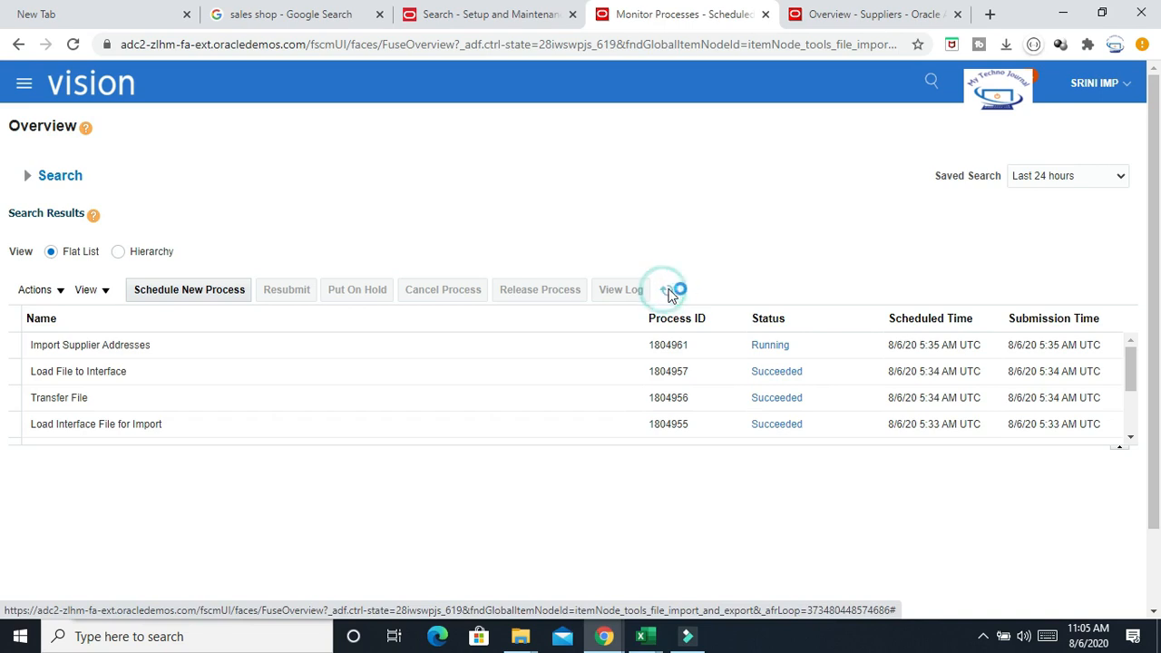
{"action": "left_click", "coordinate": [669, 294]}
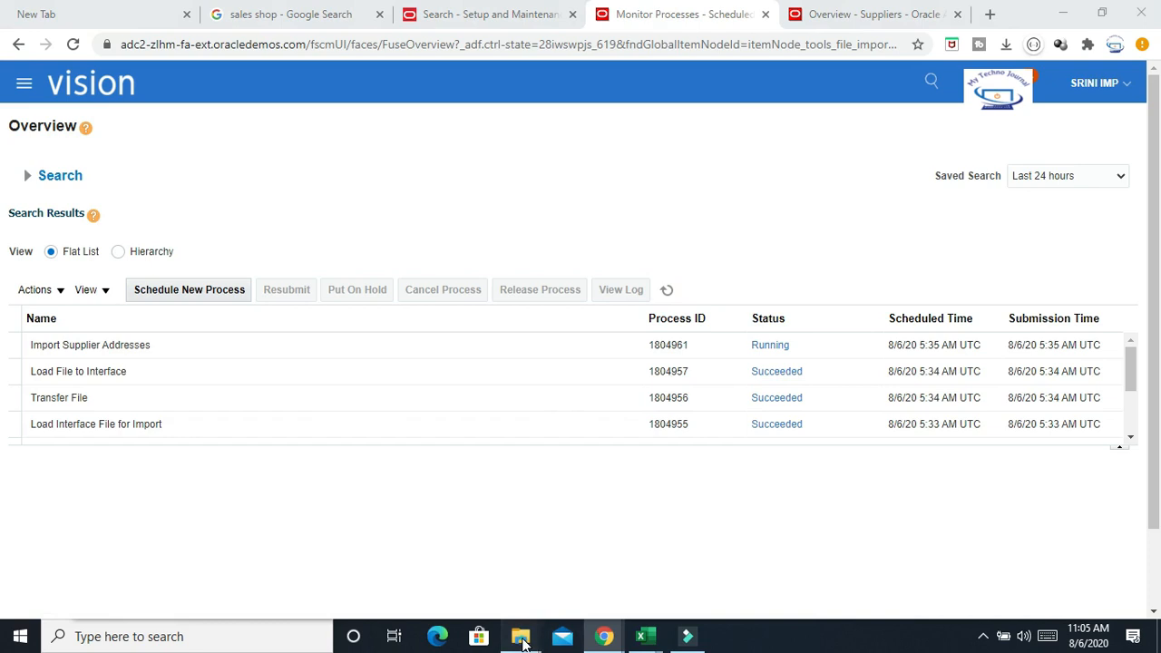
Open the SupplierSiteImportTemplate (1) workbook from the Supplier Import folder, enable its content, and minimize it
{"action": "mouse_move", "coordinate": [524, 636]}
{"action": "left_click", "coordinate": [601, 555]}
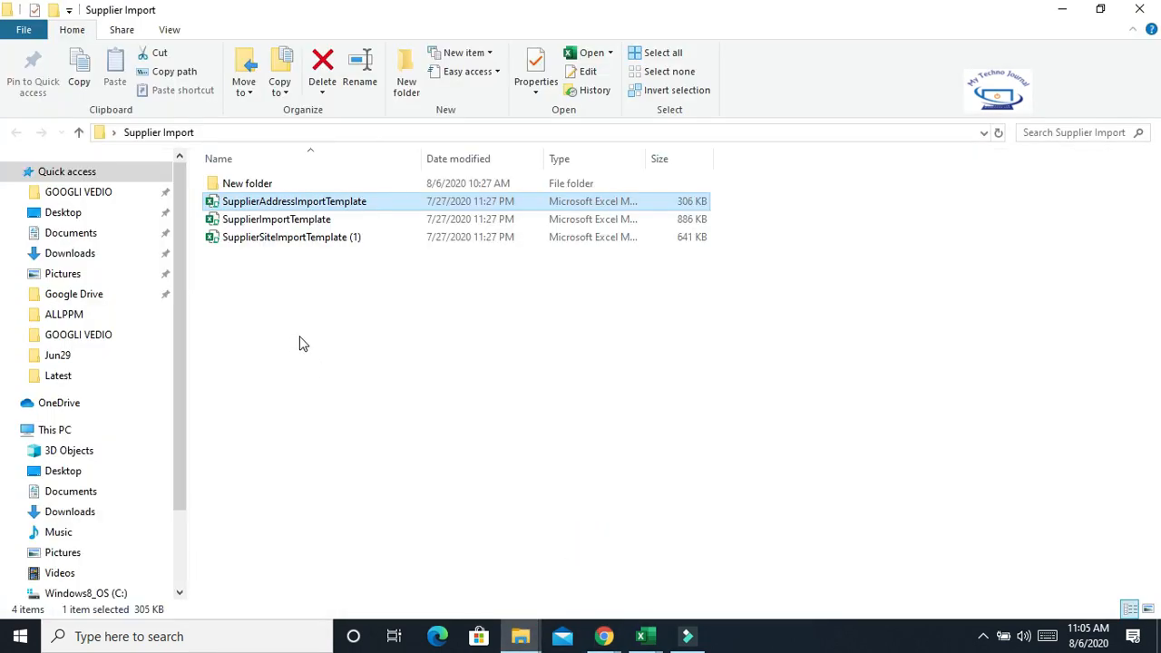
{"action": "double_click", "coordinate": [294, 240]}
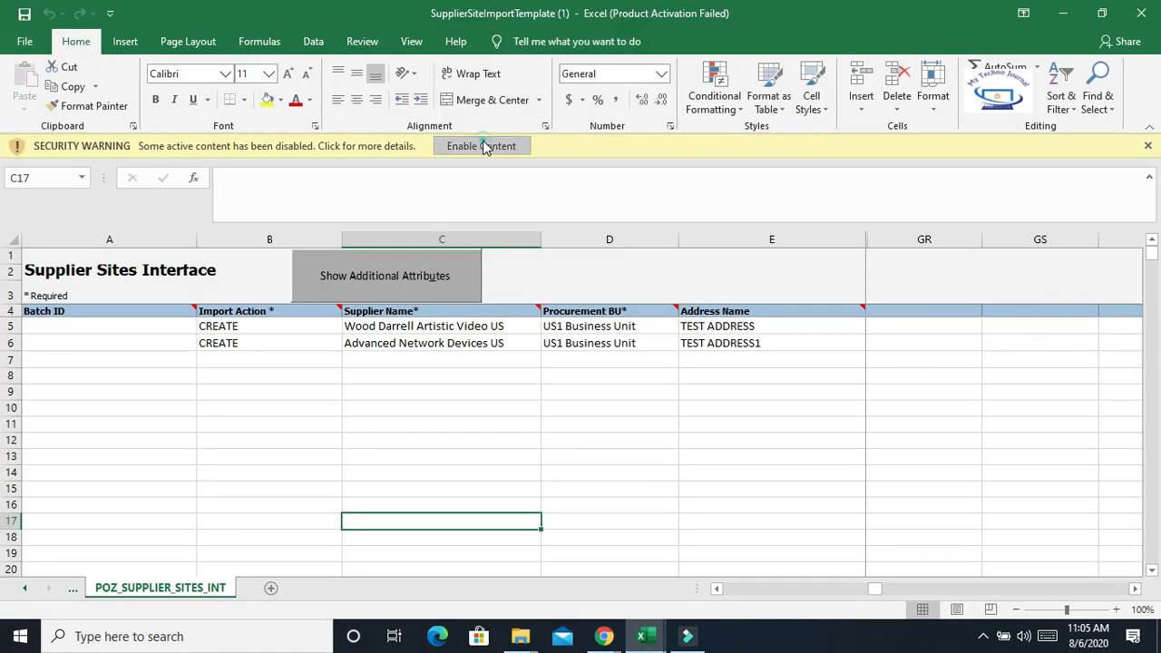
{"action": "left_click", "coordinate": [482, 145]}
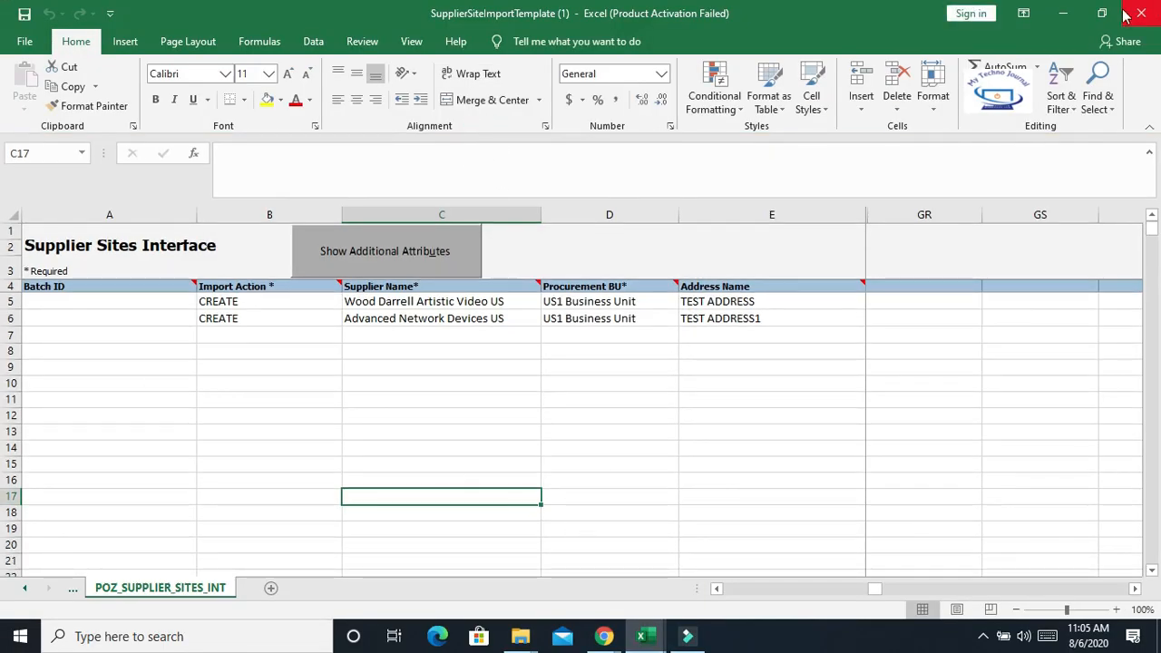
{"action": "left_click", "coordinate": [1063, 14]}
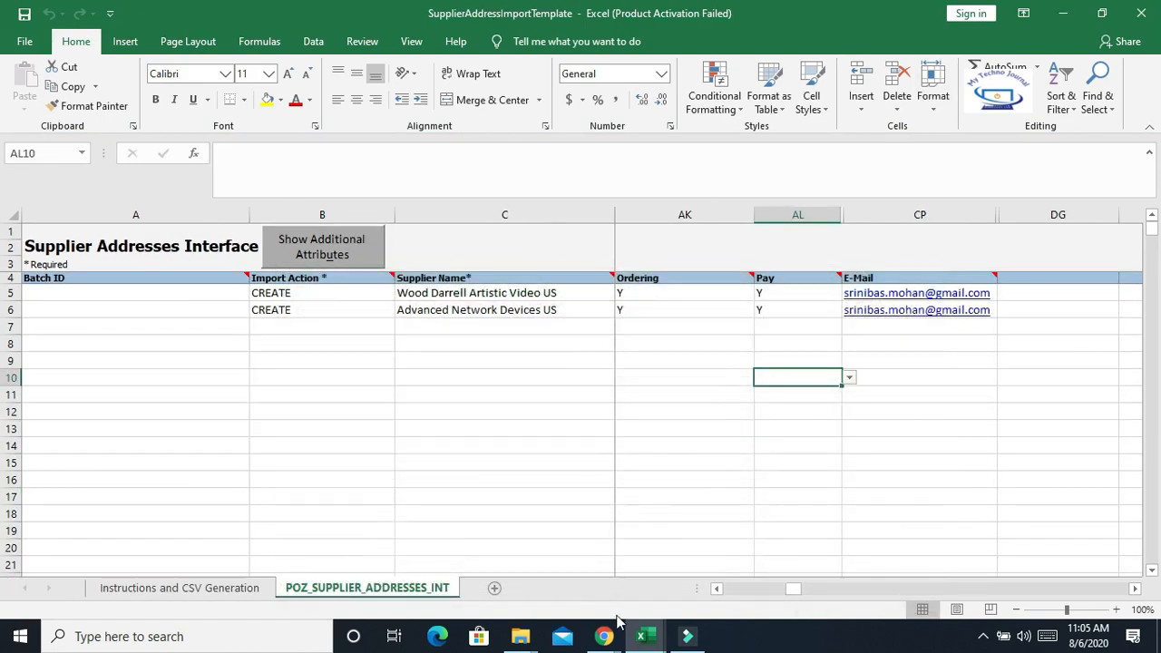
Return to the scheduled processes list and refresh it once more to check the address import job
{"action": "mouse_move", "coordinate": [604, 634]}
{"action": "left_click", "coordinate": [725, 555]}
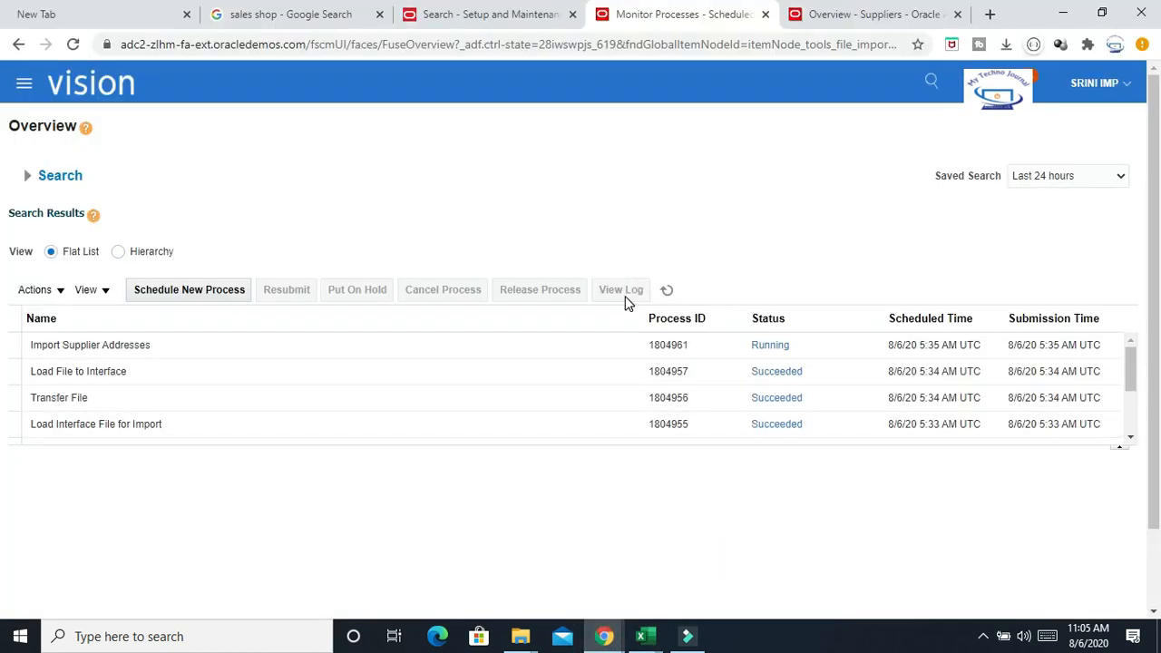
{"action": "left_click", "coordinate": [666, 289]}
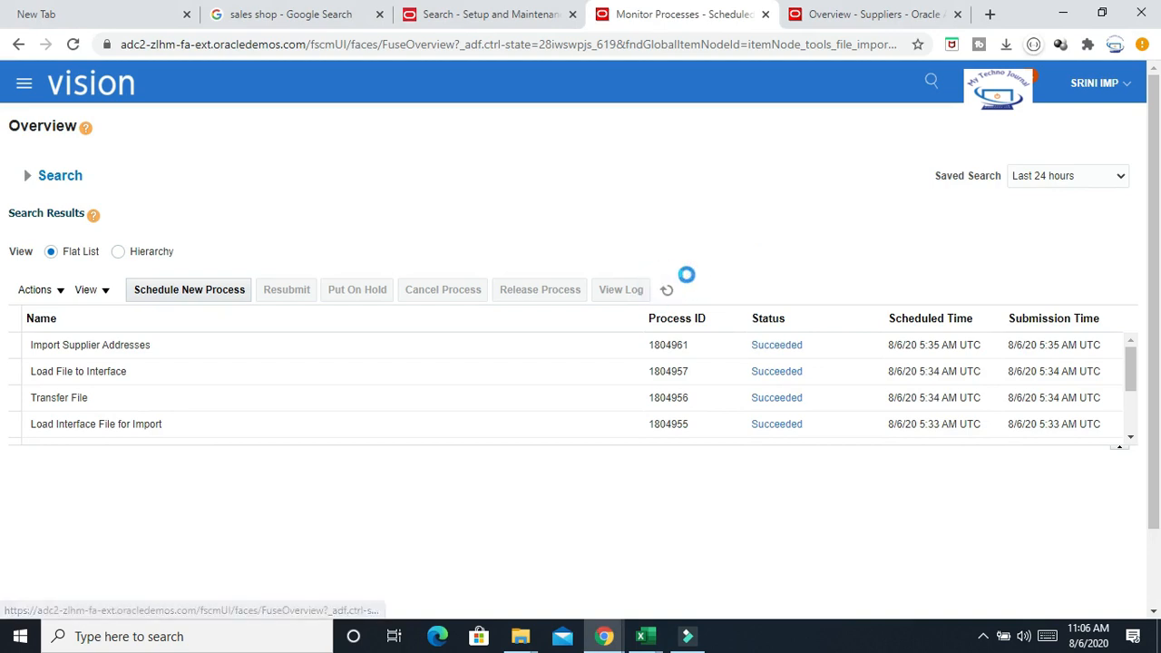
Open Manage Suppliers from the task panel of the Suppliers work area
{"action": "left_click", "coordinate": [875, 13]}
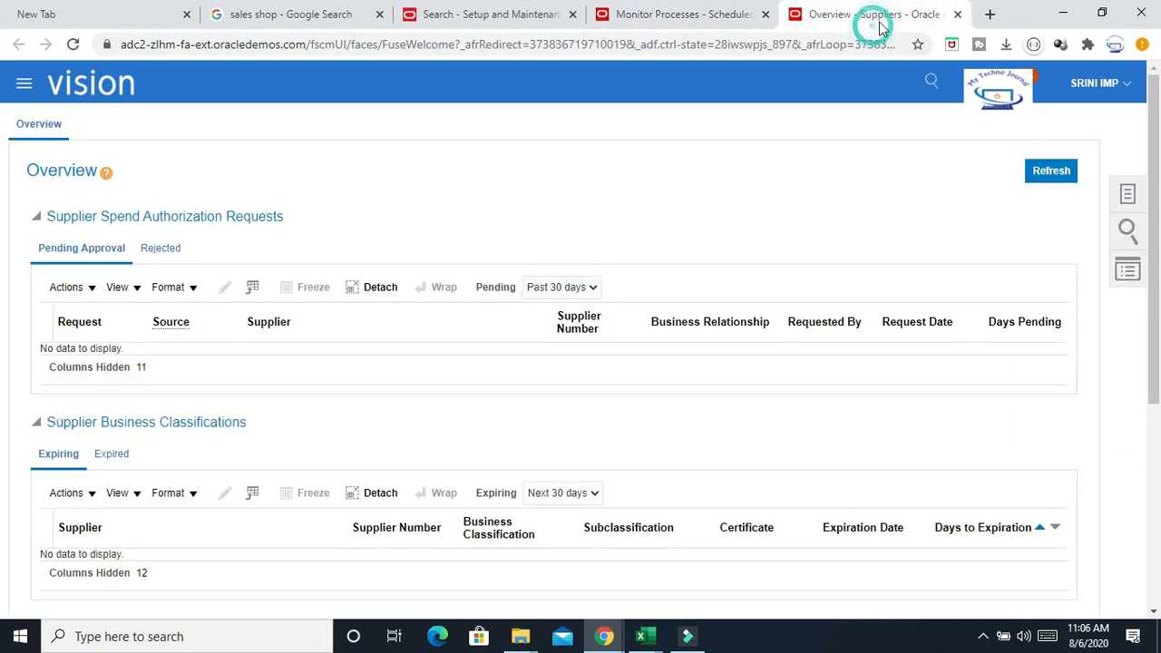
{"action": "scroll", "coordinate": [634, 339], "scroll_direction": "down", "scroll_amount": 4}
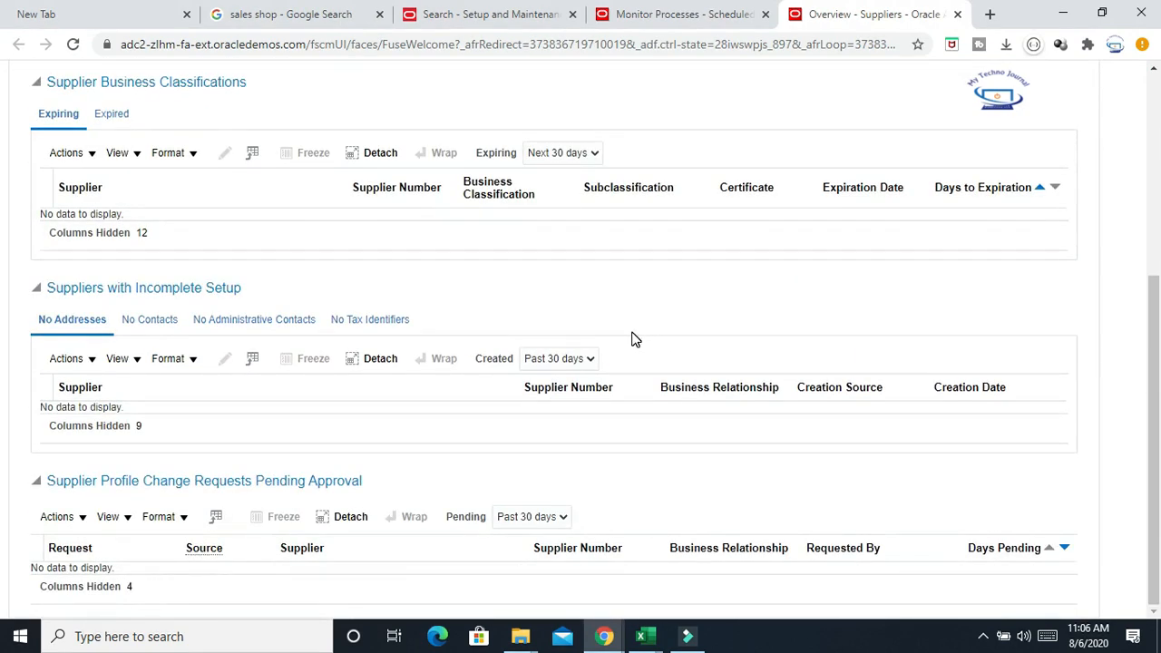
{"action": "scroll", "coordinate": [633, 337], "scroll_direction": "up", "scroll_amount": 4}
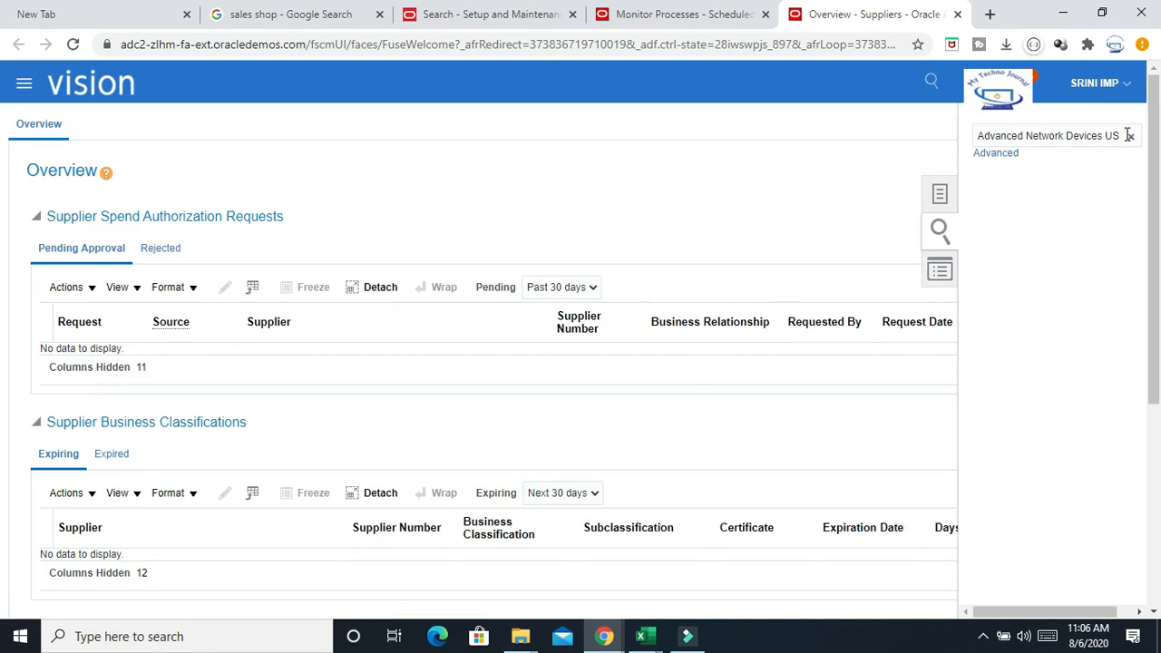
{"action": "left_click", "coordinate": [940, 196]}
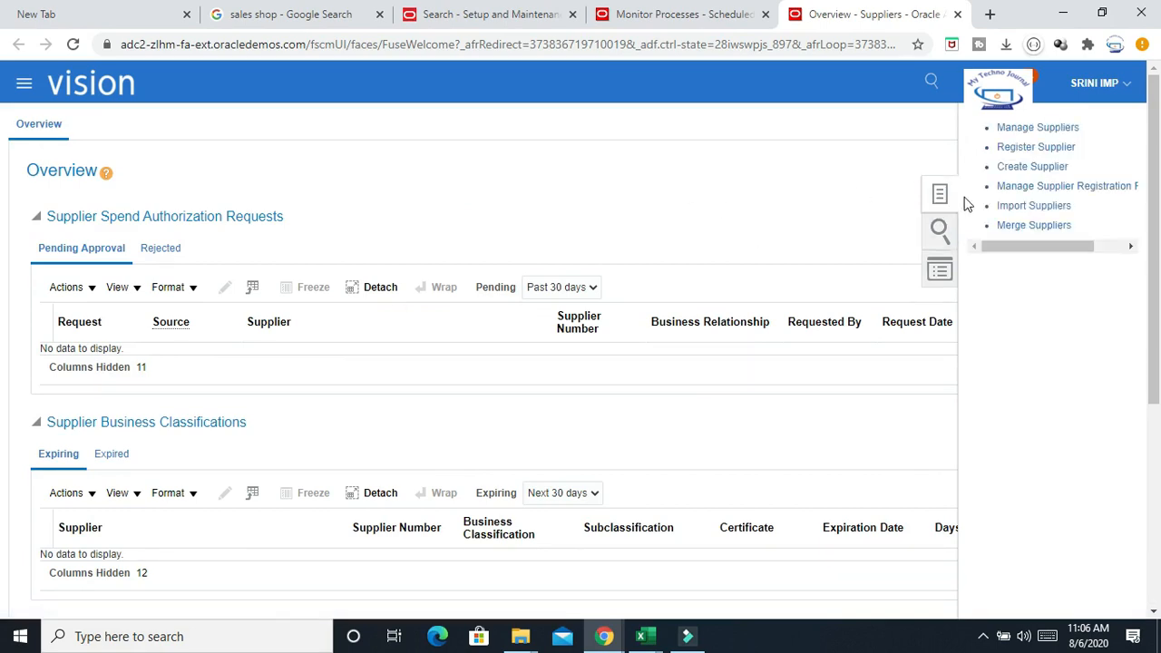
{"action": "left_click", "coordinate": [1042, 125]}
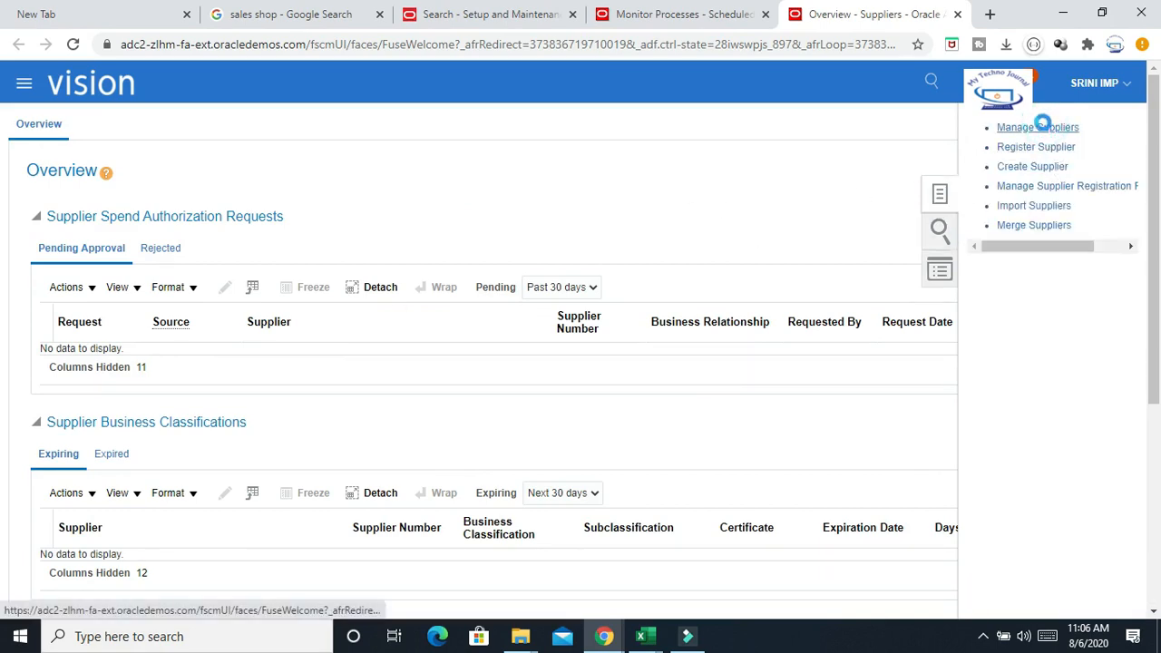
{"action": "left_click", "coordinate": [448, 265]}
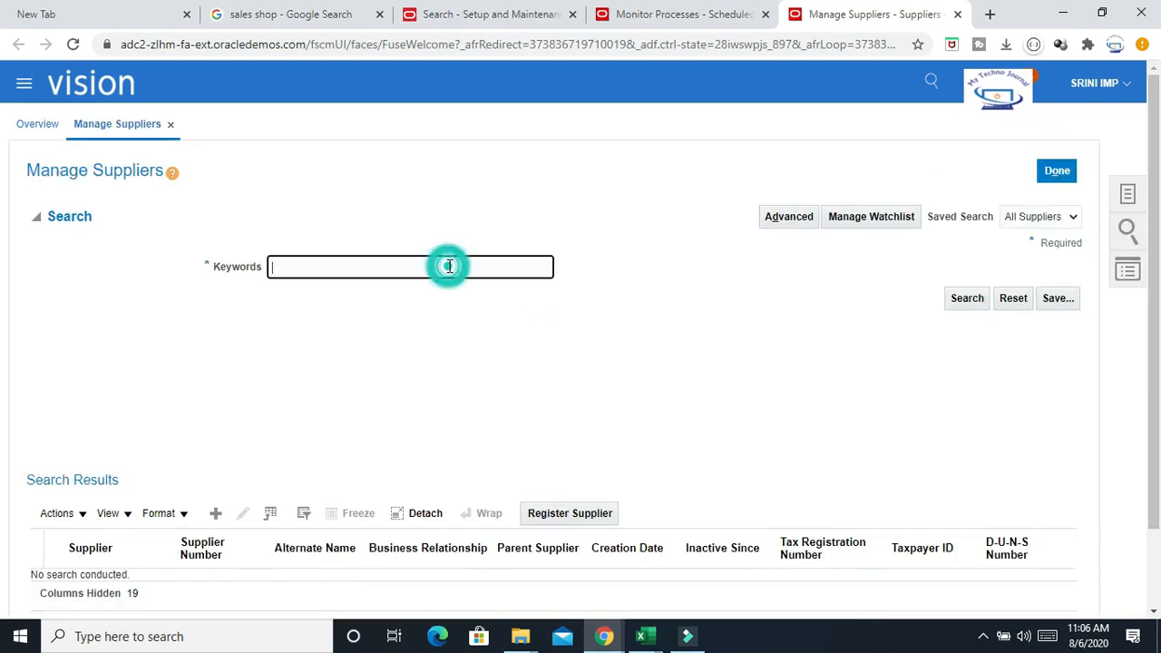
Search suppliers by keyword for Wood Darrell Artistic Video US, copying the name from the site template
{"action": "left_click", "coordinate": [453, 263]}
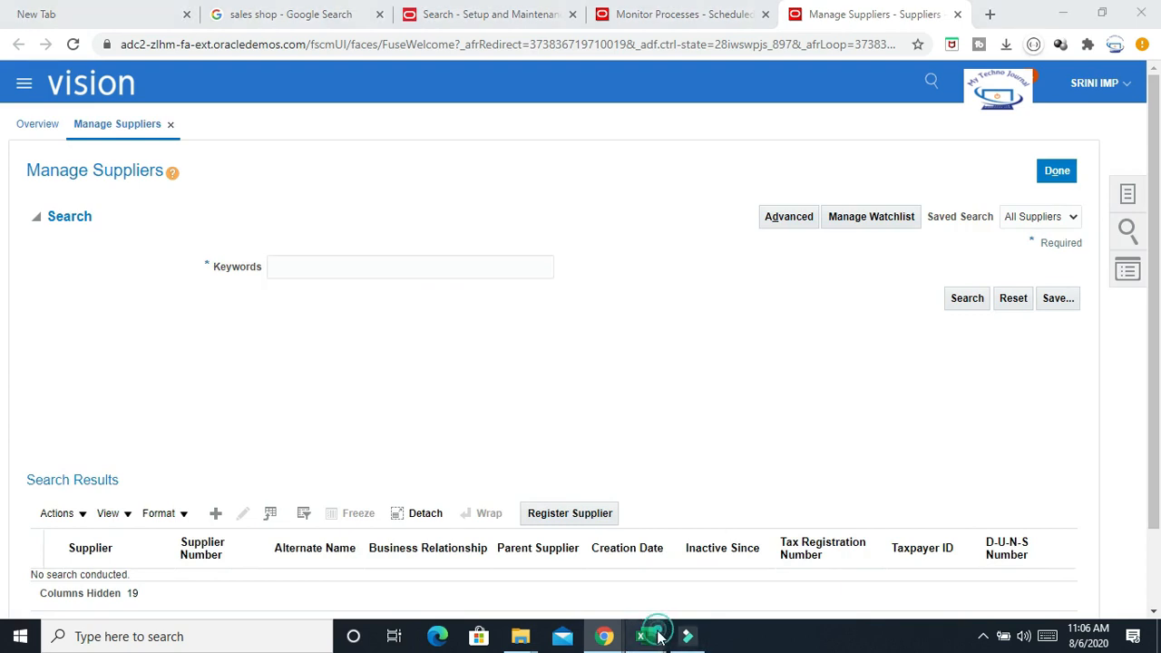
{"action": "mouse_move", "coordinate": [646, 633]}
{"action": "left_click", "coordinate": [907, 562]}
{"action": "left_click", "coordinate": [475, 303]}
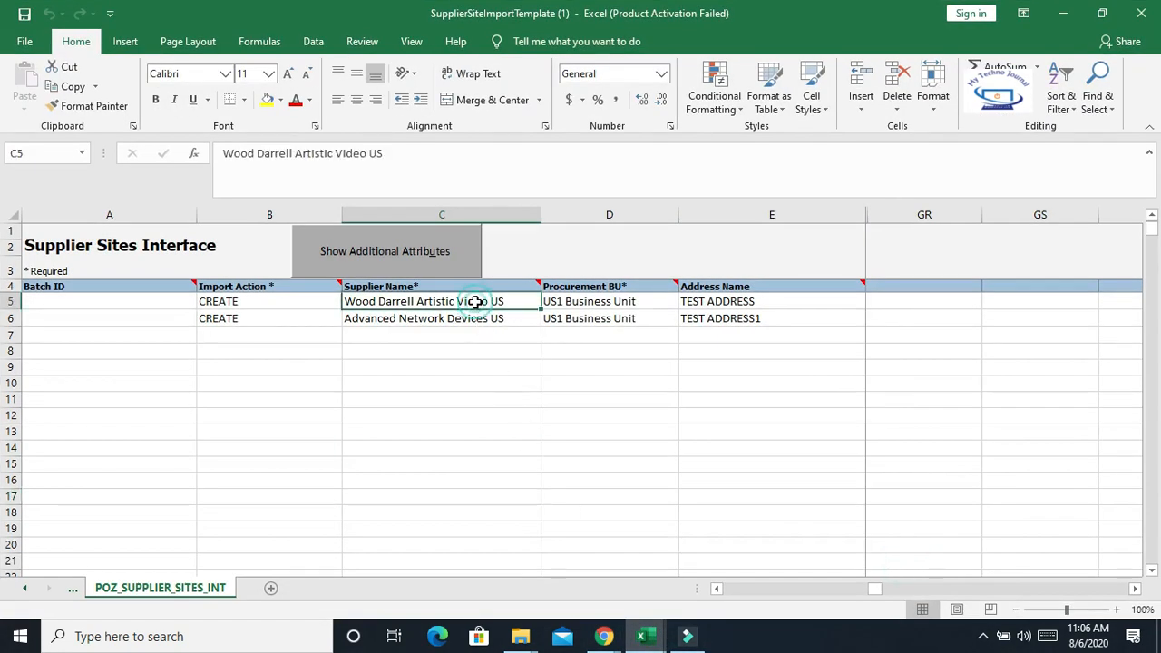
{"action": "key", "text": "ctrl+c"}
{"action": "key", "text": "alt+Tab"}
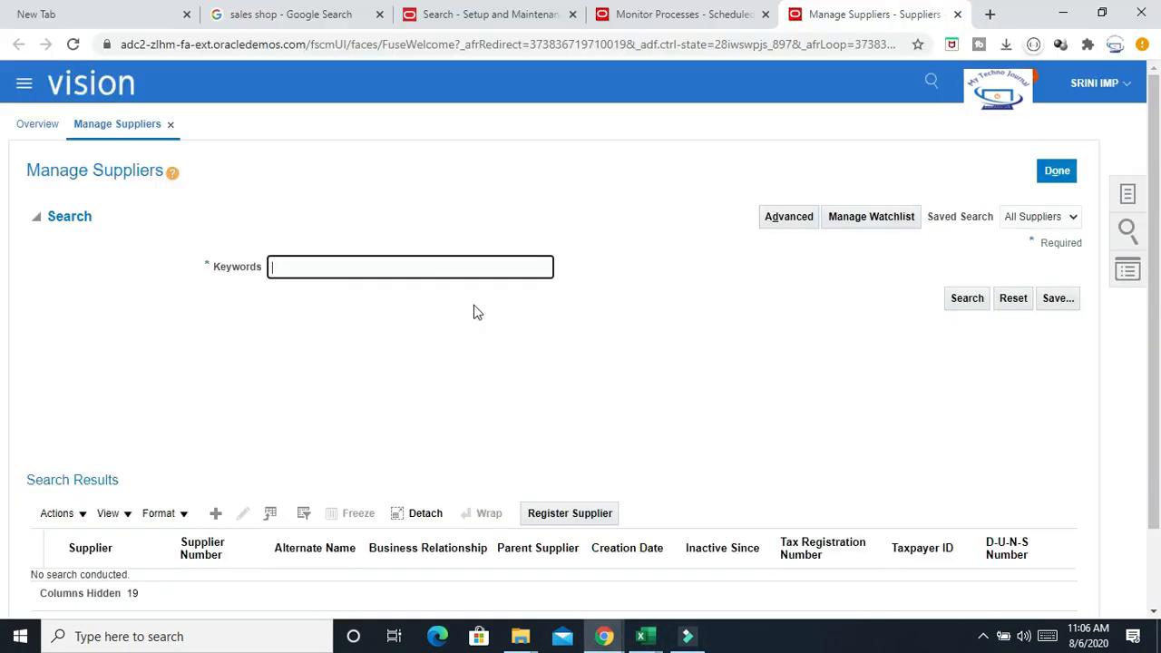
{"action": "left_click", "coordinate": [363, 264]}
{"action": "key", "text": "ctrl+v"}
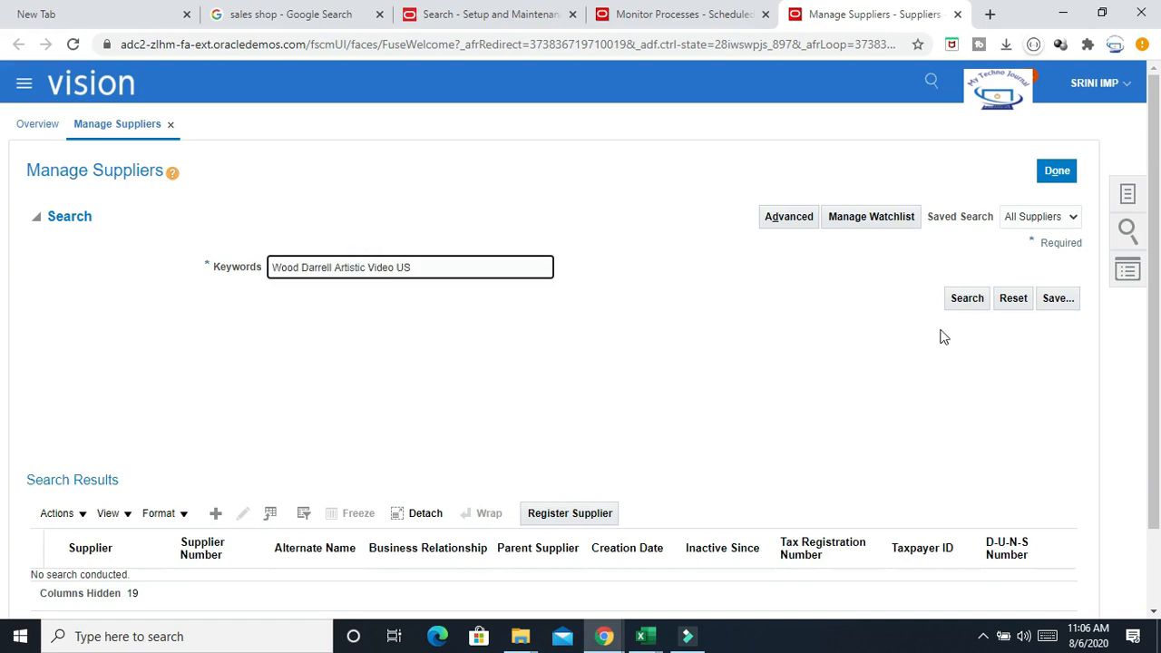
{"action": "left_click", "coordinate": [969, 300]}
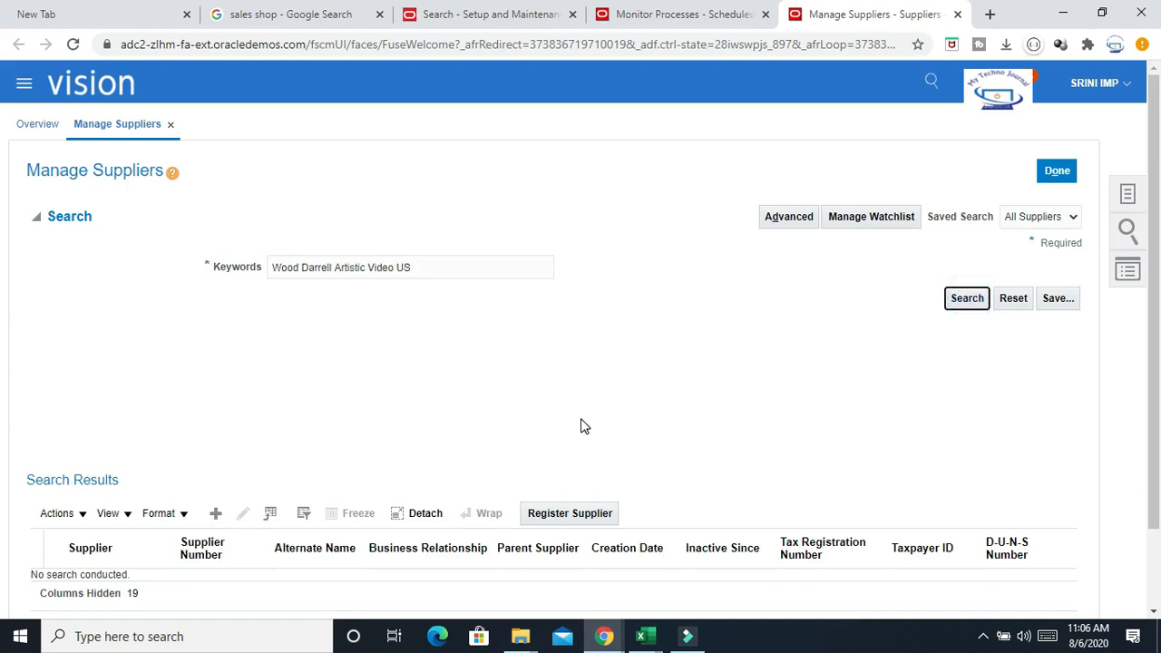
{"action": "scroll", "coordinate": [223, 502], "scroll_direction": "down", "scroll_amount": 1}
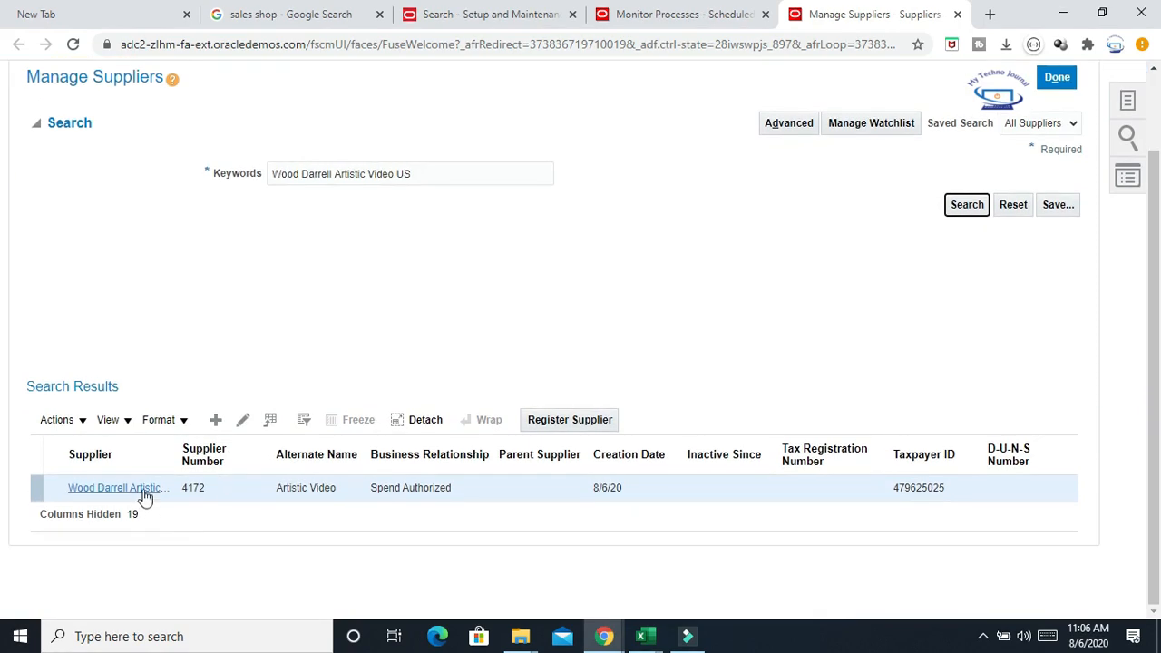
{"action": "left_click", "coordinate": [136, 486]}
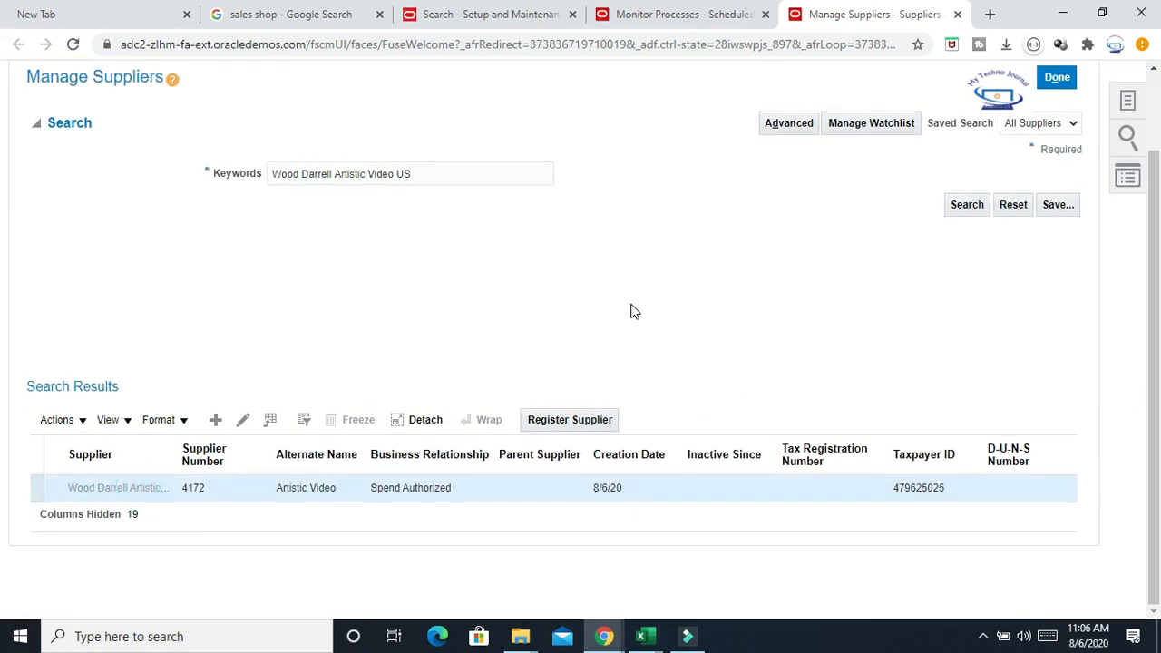
{"action": "scroll", "coordinate": [260, 411], "scroll_direction": "up", "scroll_amount": 1}
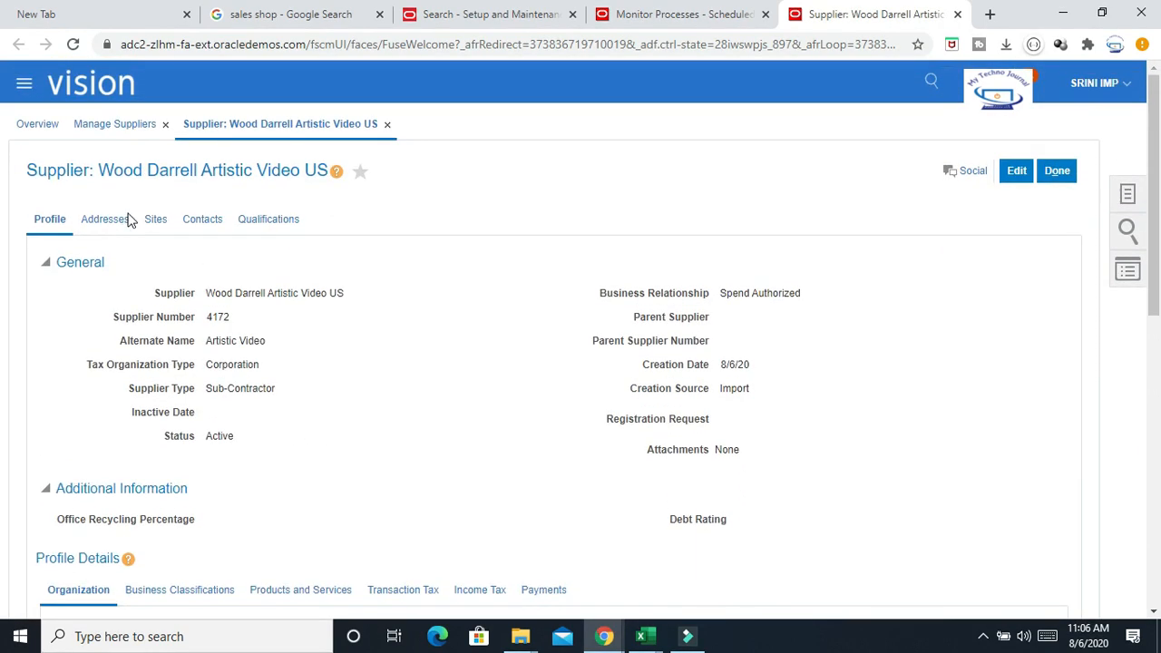
{"action": "left_click", "coordinate": [113, 220]}
{"action": "scroll", "coordinate": [526, 288], "scroll_direction": "down", "scroll_amount": 1}
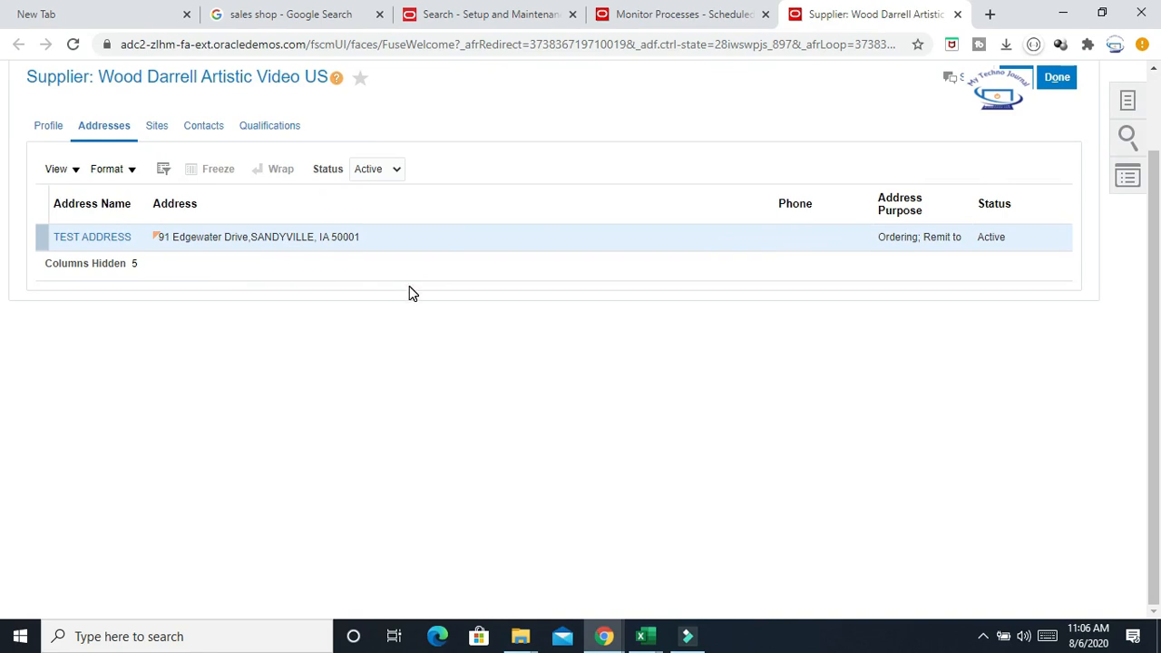
Close the supplier page to return to the Manage Suppliers search
{"action": "left_click", "coordinate": [983, 636]}
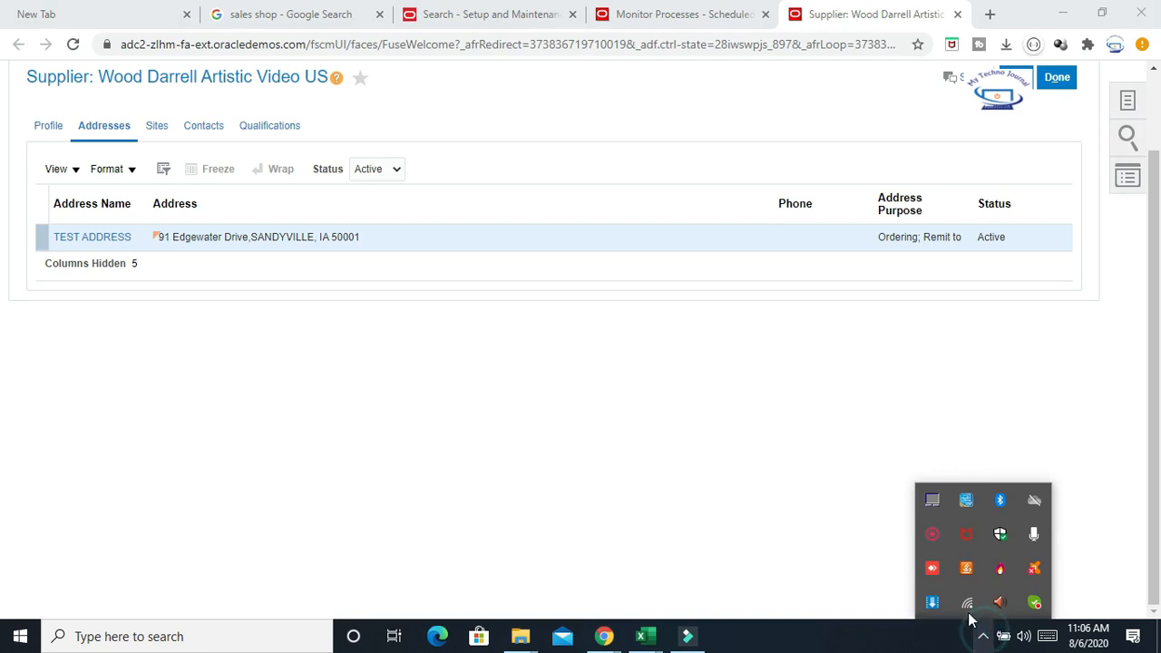
{"action": "left_click", "coordinate": [934, 538]}
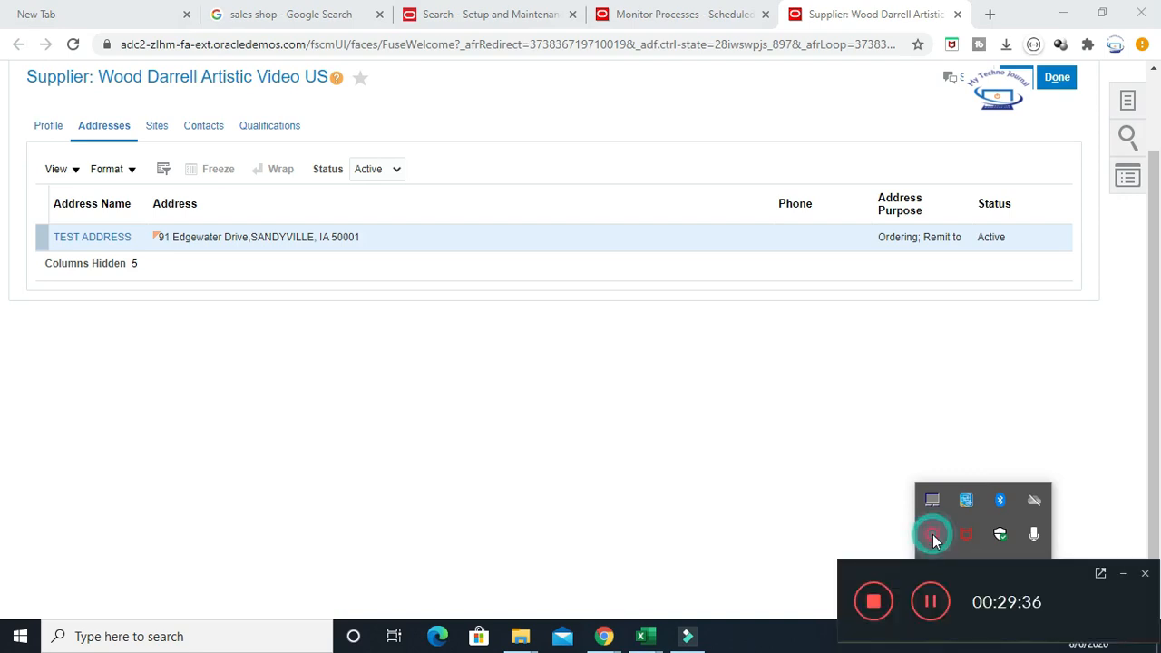
{"action": "left_click", "coordinate": [1125, 576]}
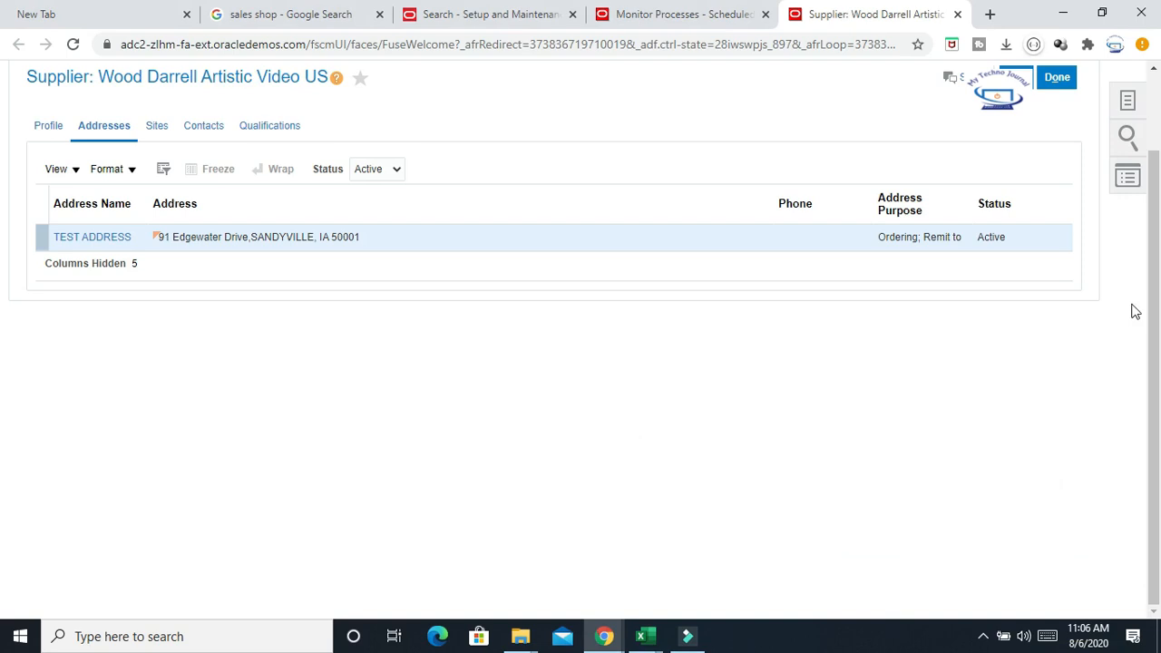
{"action": "scroll", "coordinate": [1141, 308], "scroll_direction": "up", "scroll_amount": 1}
{"action": "left_click", "coordinate": [1061, 171]}
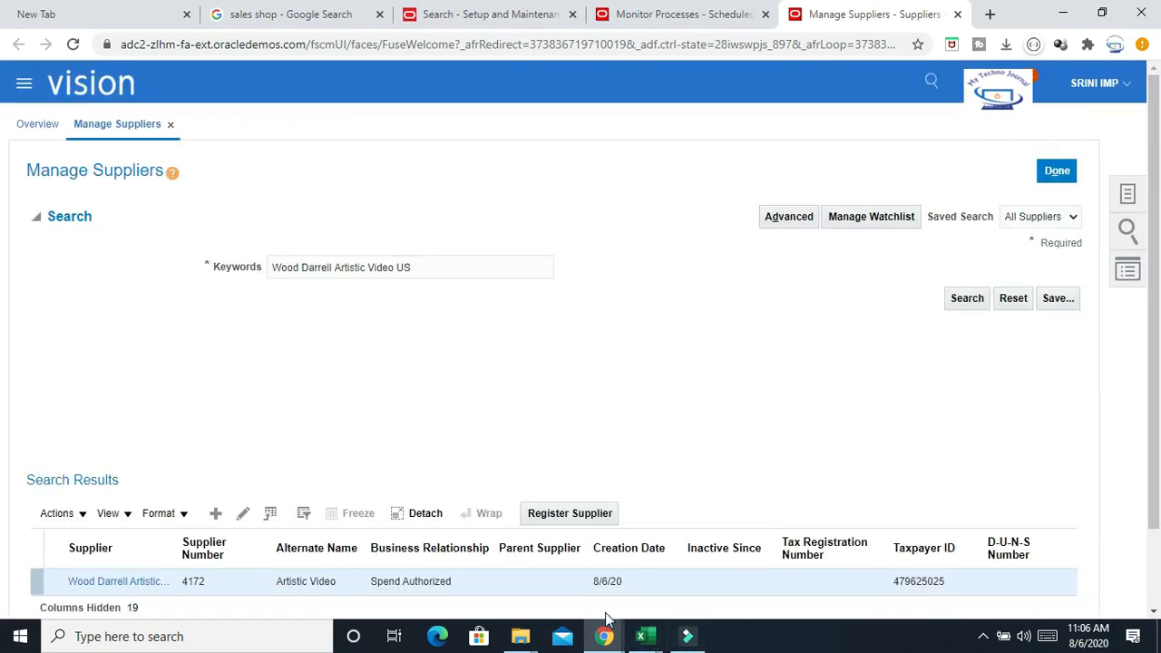
Switch to the notes worksheet and select the process steps listed in A11:A16
{"action": "left_click", "coordinate": [645, 636]}
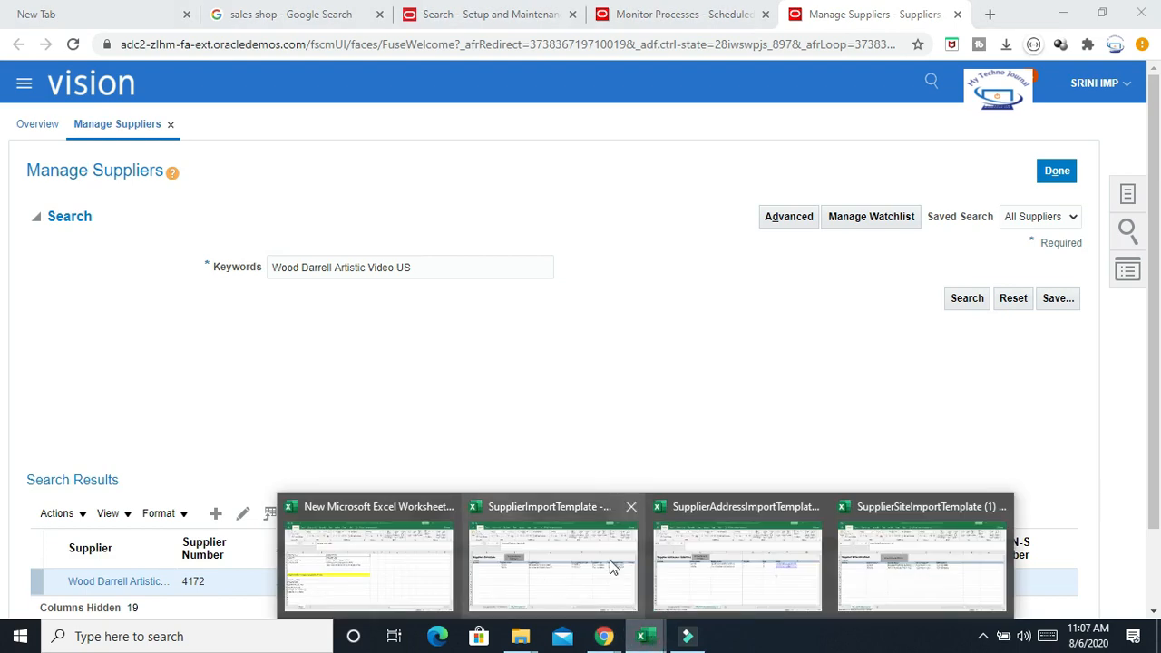
{"action": "left_click", "coordinate": [375, 584]}
{"action": "left_click", "coordinate": [562, 506]}
{"action": "left_click", "coordinate": [80, 284]}
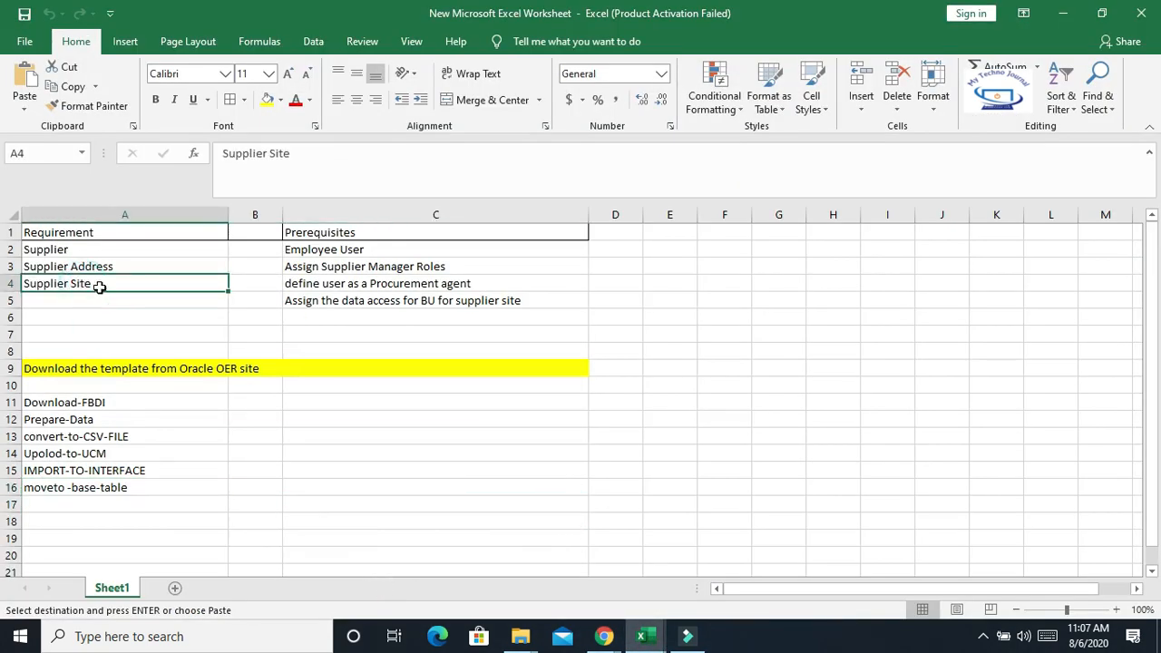
{"action": "left_click_drag", "start_coordinate": [62, 405], "coordinate": [111, 490]}
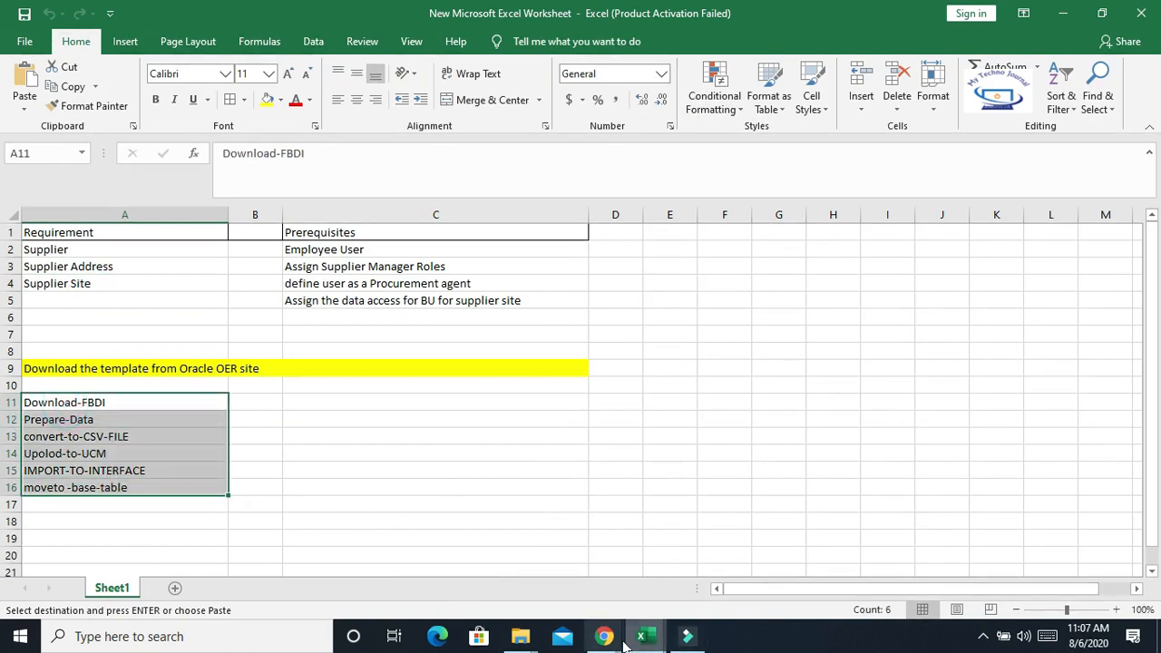
Open the SupplierSiteImportTemplate (1) workbook from the Supplier Import folder
{"action": "mouse_move", "coordinate": [519, 638]}
{"action": "left_click", "coordinate": [590, 576]}
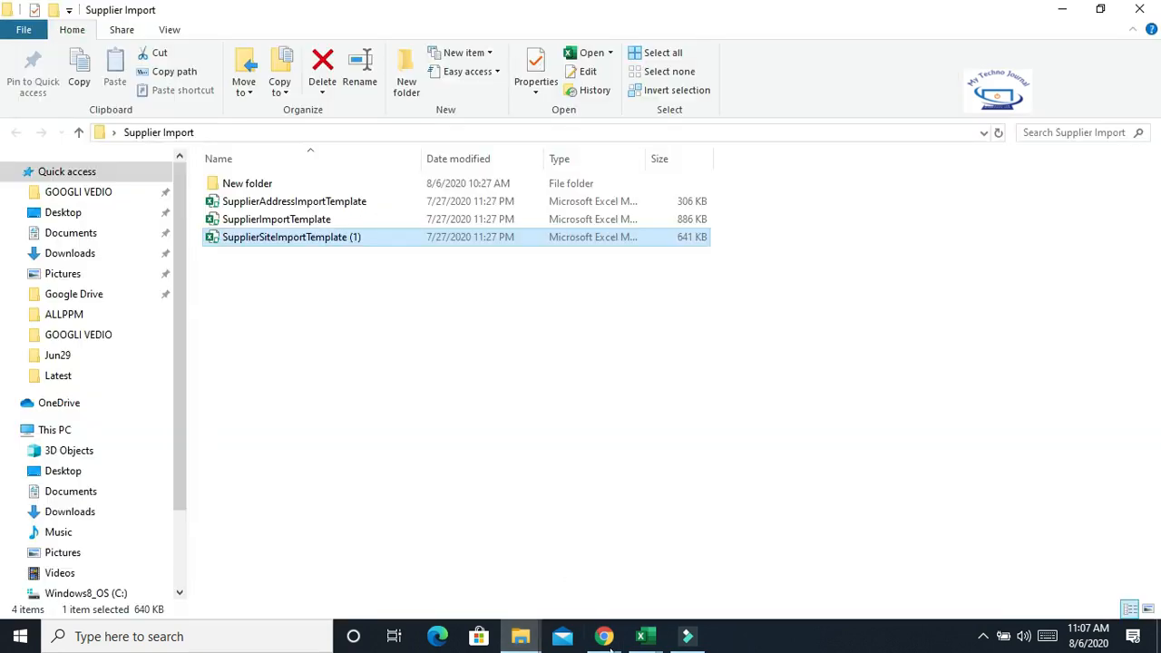
{"action": "mouse_move", "coordinate": [644, 637]}
{"action": "left_click", "coordinate": [938, 555]}
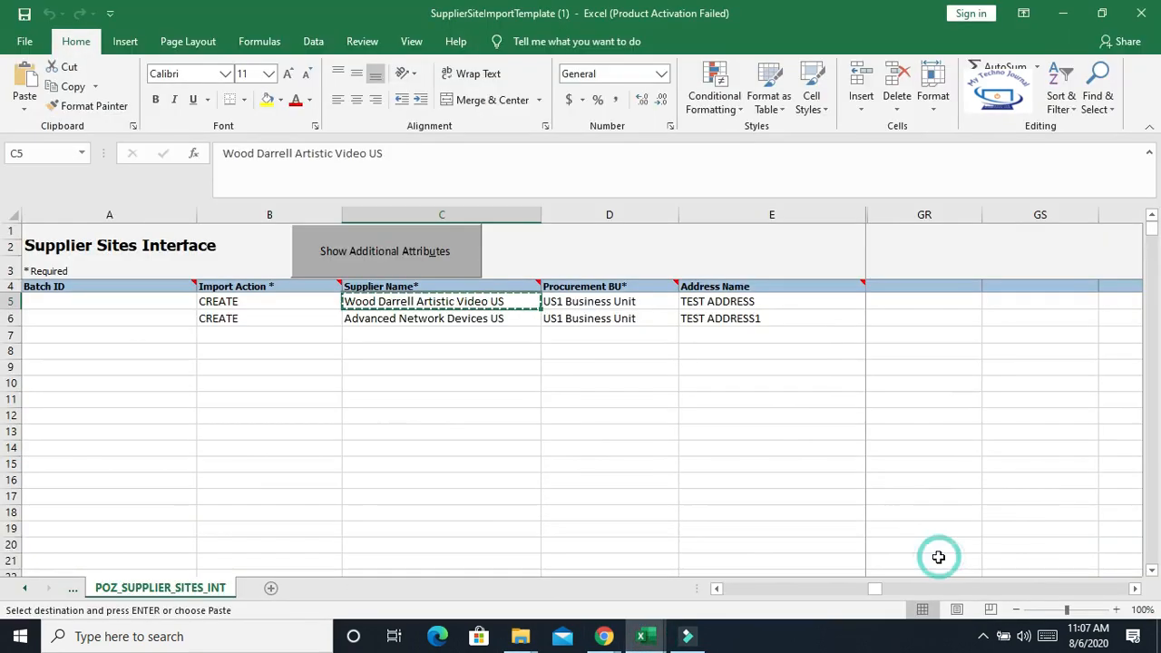
Review the supplier site rows' Import Action, Supplier Name, Procurement BU and Address Name values
{"action": "left_click", "coordinate": [517, 445]}
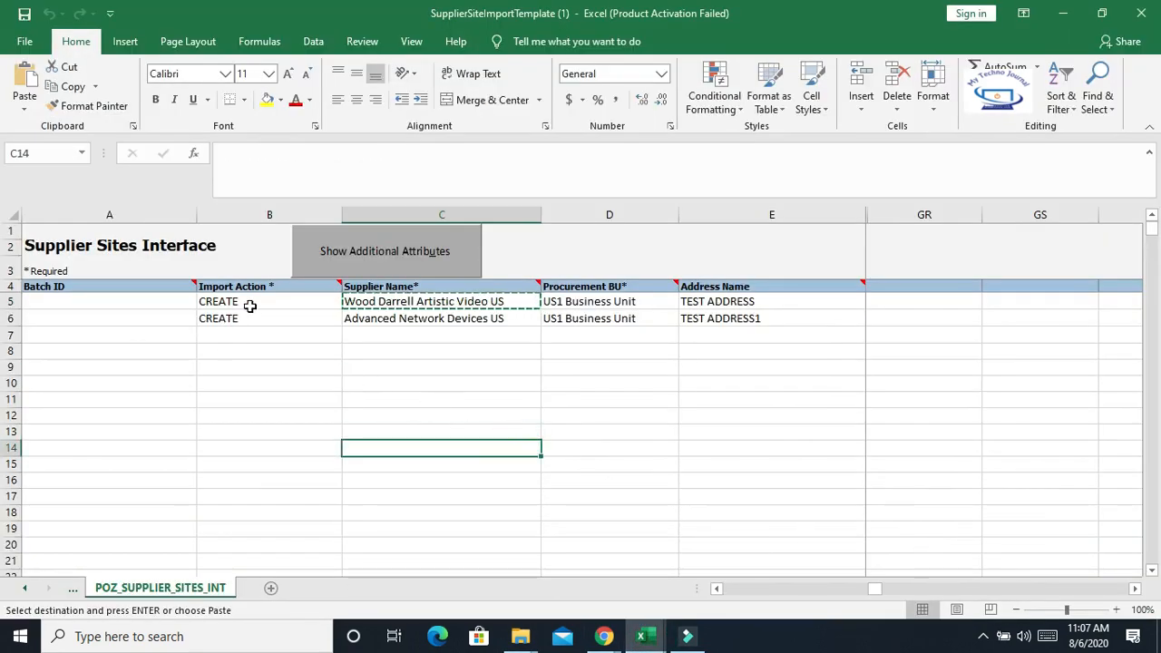
{"action": "left_click_drag", "start_coordinate": [251, 303], "coordinate": [751, 321]}
{"action": "left_click", "coordinate": [307, 388]}
{"action": "left_click_drag", "start_coordinate": [272, 303], "coordinate": [472, 315]}
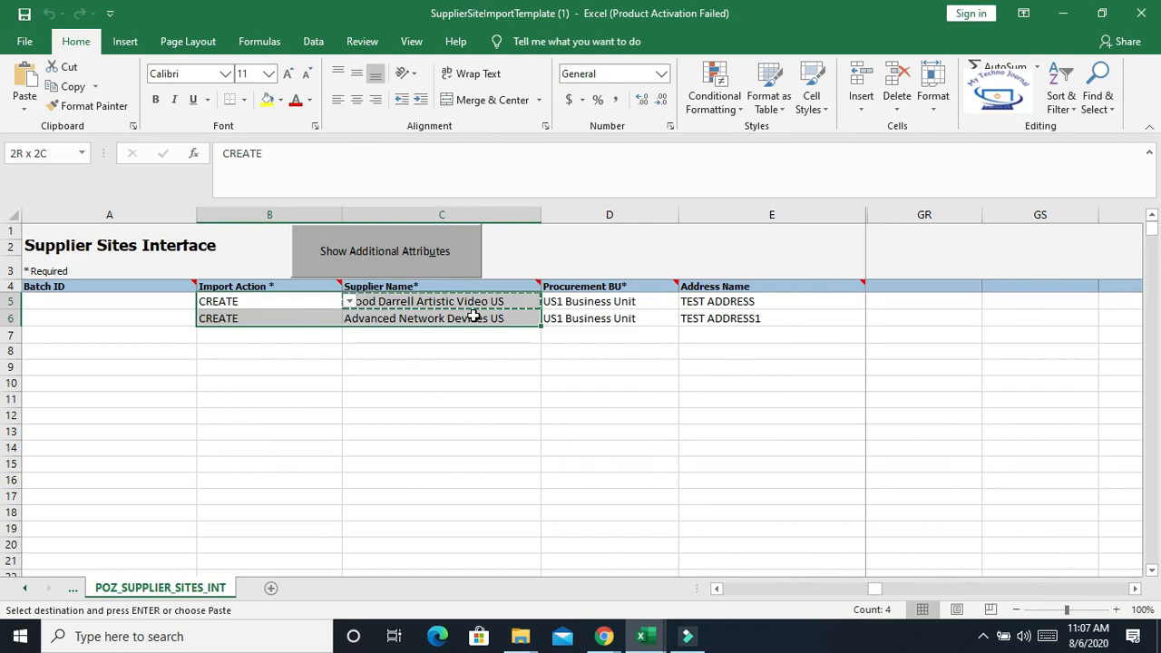
{"action": "left_click", "coordinate": [444, 363]}
{"action": "left_click_drag", "start_coordinate": [432, 303], "coordinate": [543, 318]}
{"action": "left_click", "coordinate": [585, 382]}
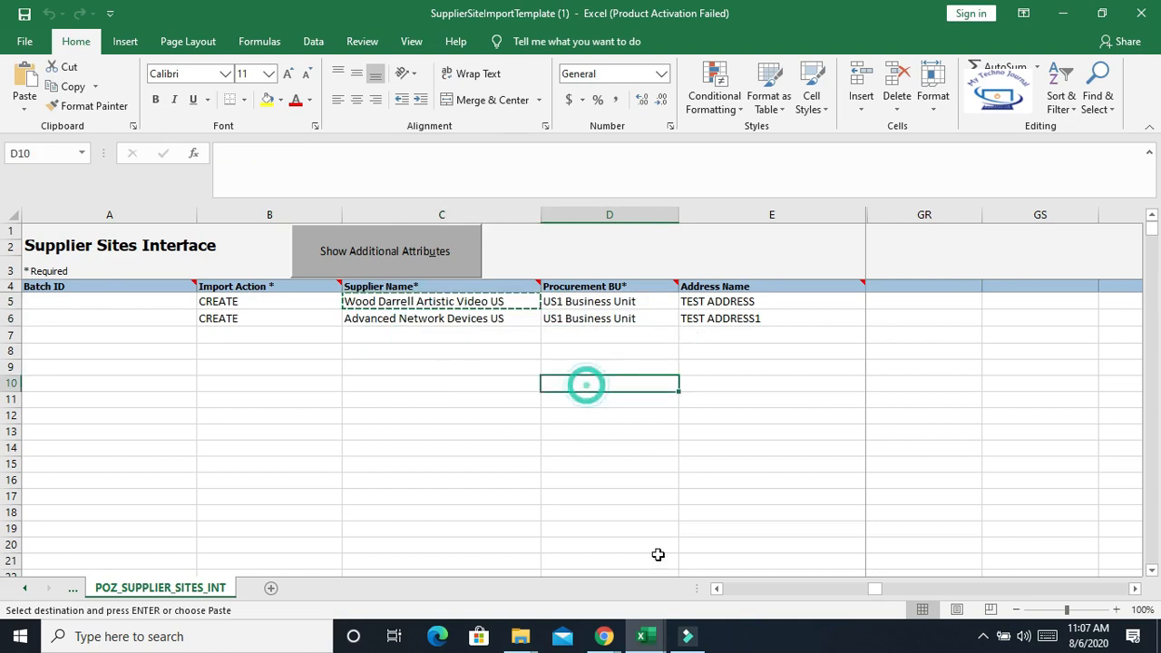
{"action": "left_click", "coordinate": [1134, 588]}
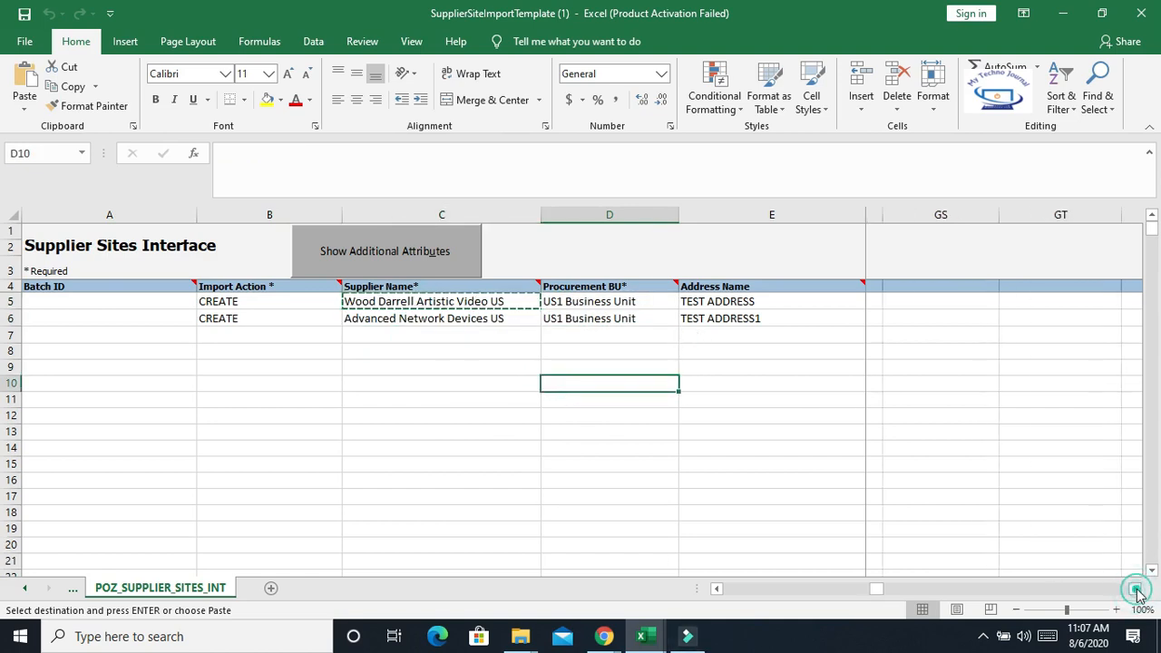
{"action": "mouse_move", "coordinate": [624, 302]}
{"action": "left_click_drag", "start_coordinate": [624, 302], "coordinate": [632, 318]}
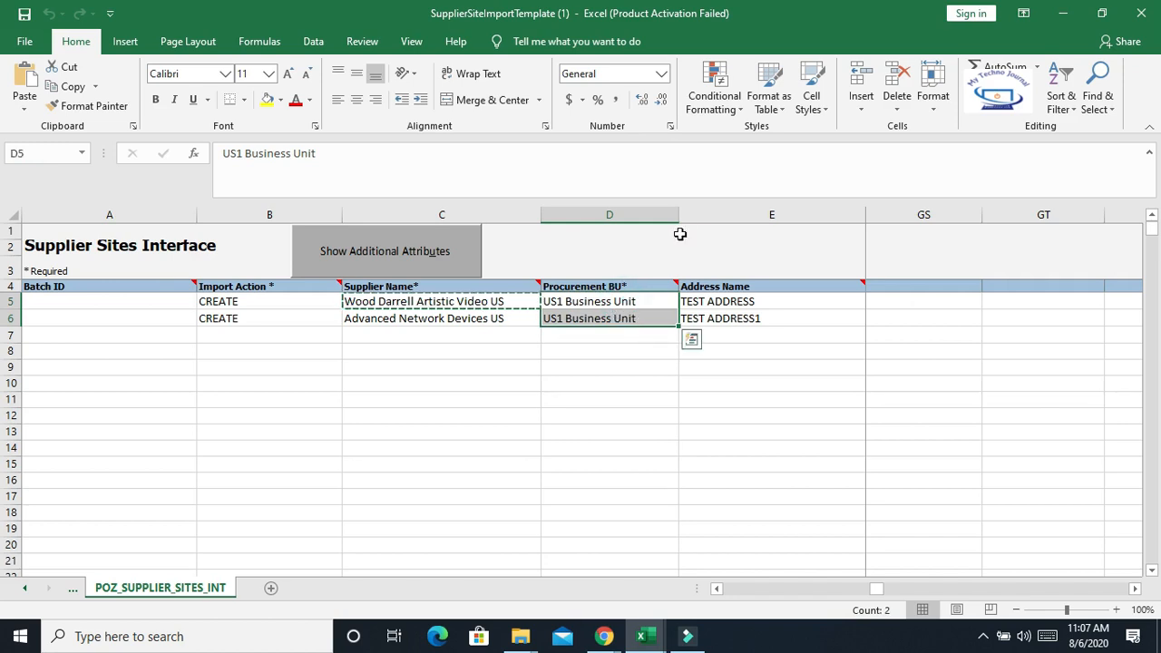
{"action": "left_click_drag", "start_coordinate": [679, 218], "coordinate": [691, 217]}
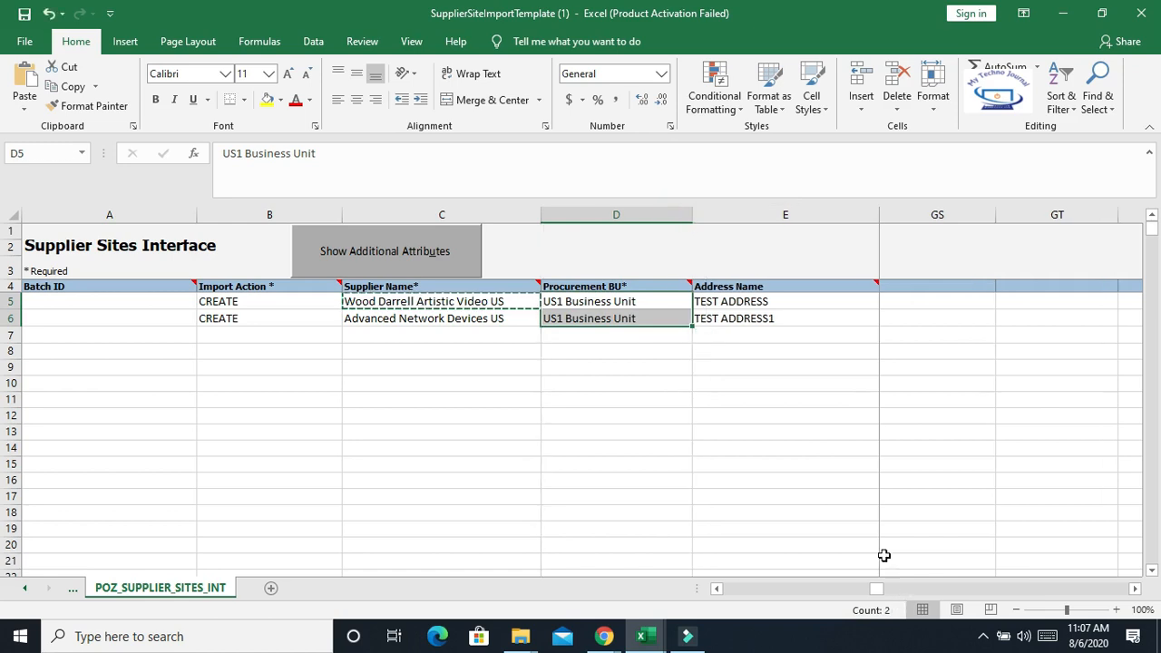
{"action": "left_click_drag", "start_coordinate": [765, 301], "coordinate": [767, 319]}
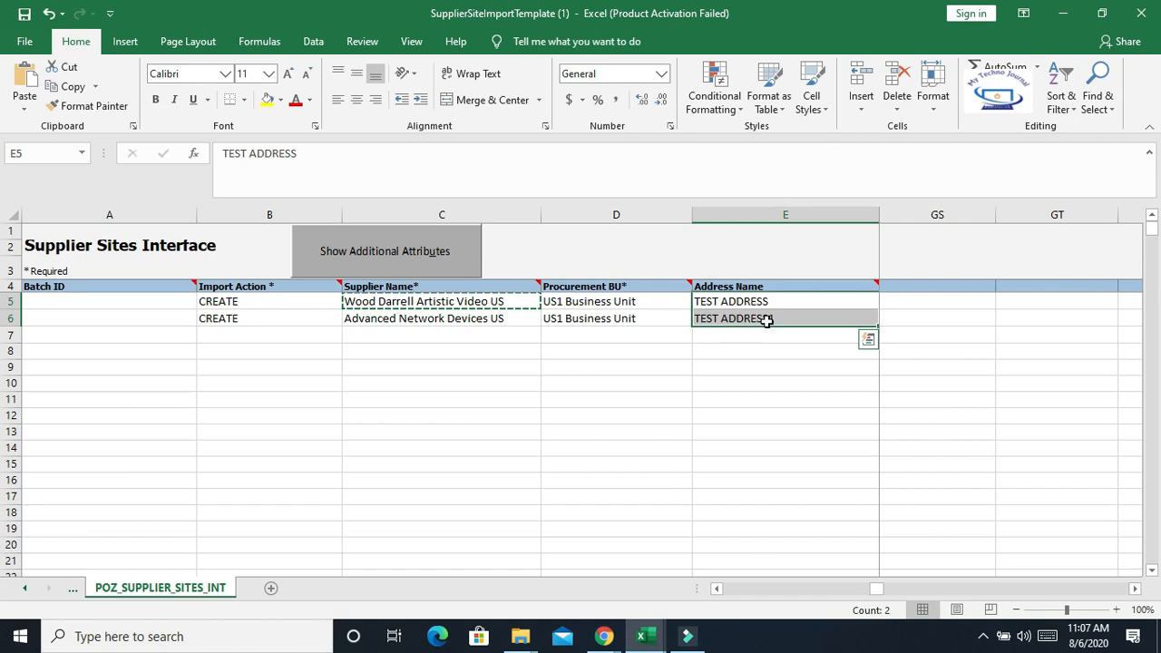
{"action": "left_click", "coordinate": [1134, 589]}
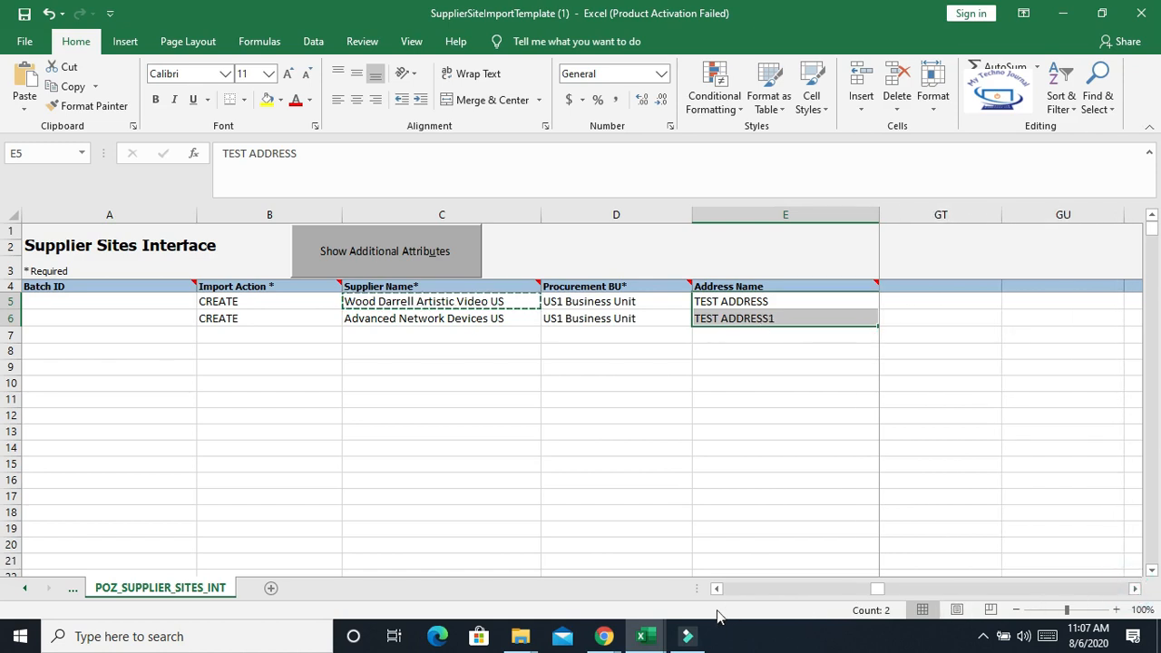
{"action": "left_click", "coordinate": [1135, 588]}
{"action": "left_click", "coordinate": [1134, 589]}
{"action": "left_click", "coordinate": [1134, 588]}
{"action": "left_click_drag", "start_coordinate": [881, 591], "coordinate": [729, 594]}
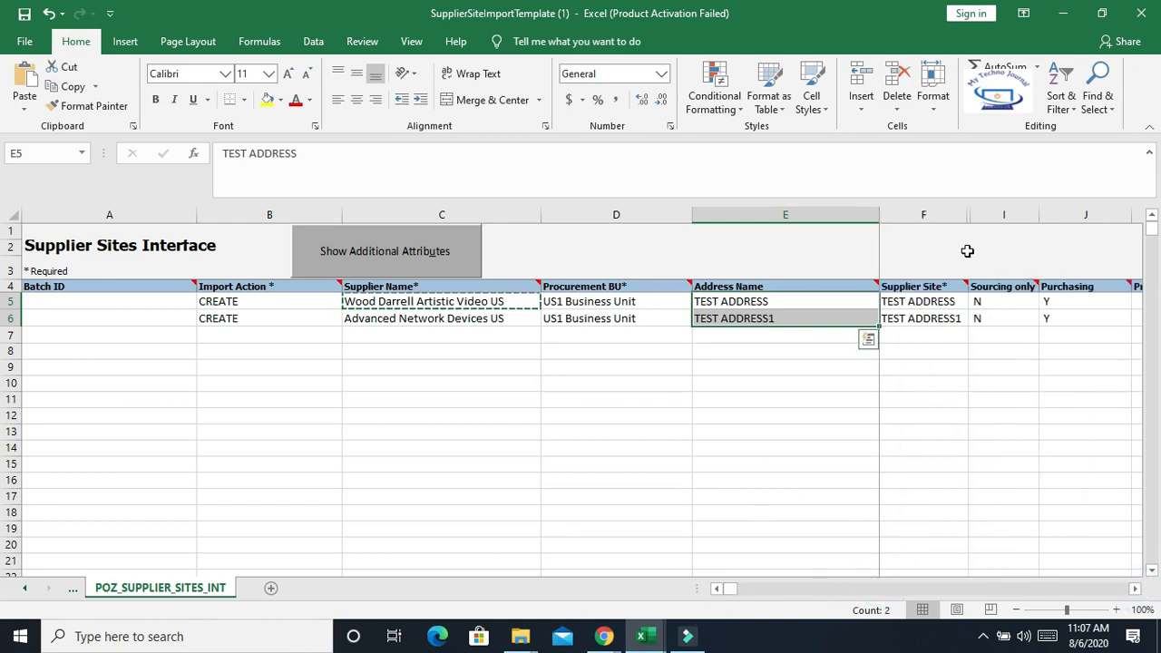
Review the Supplier Site, Sourcing only, Purchasing, Pay, Primary Pay, Communication Method and E-Mail columns
{"action": "left_click", "coordinate": [941, 304]}
{"action": "left_click", "coordinate": [739, 301]}
{"action": "left_click_drag", "start_coordinate": [943, 302], "coordinate": [1024, 319]}
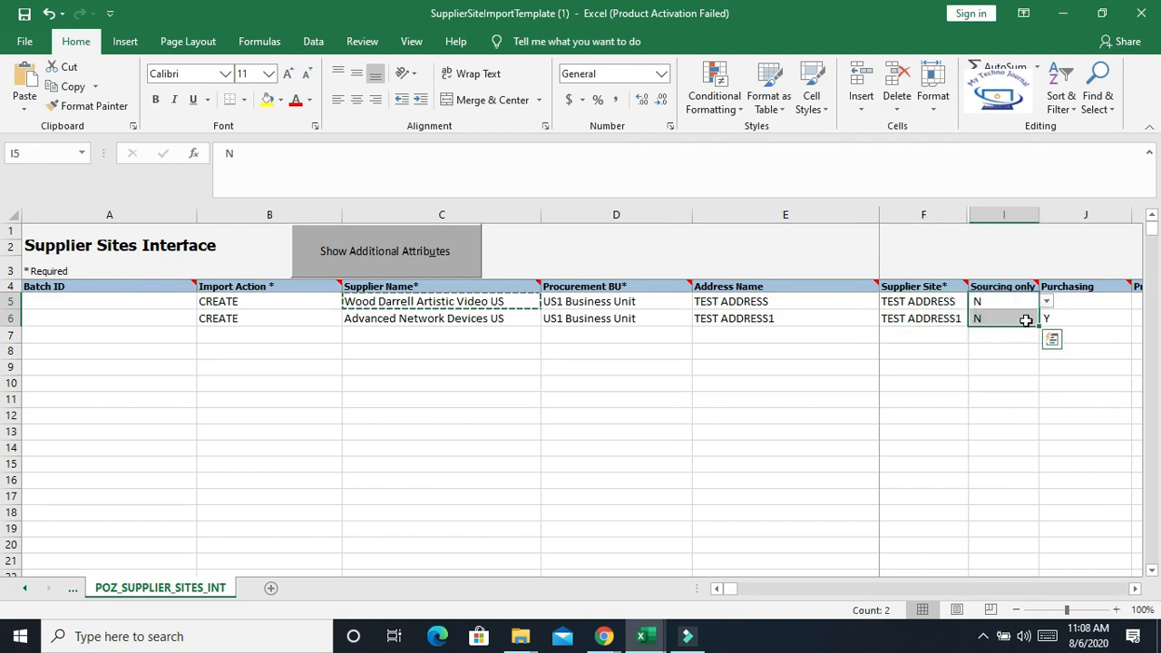
{"action": "left_click", "coordinate": [1077, 363]}
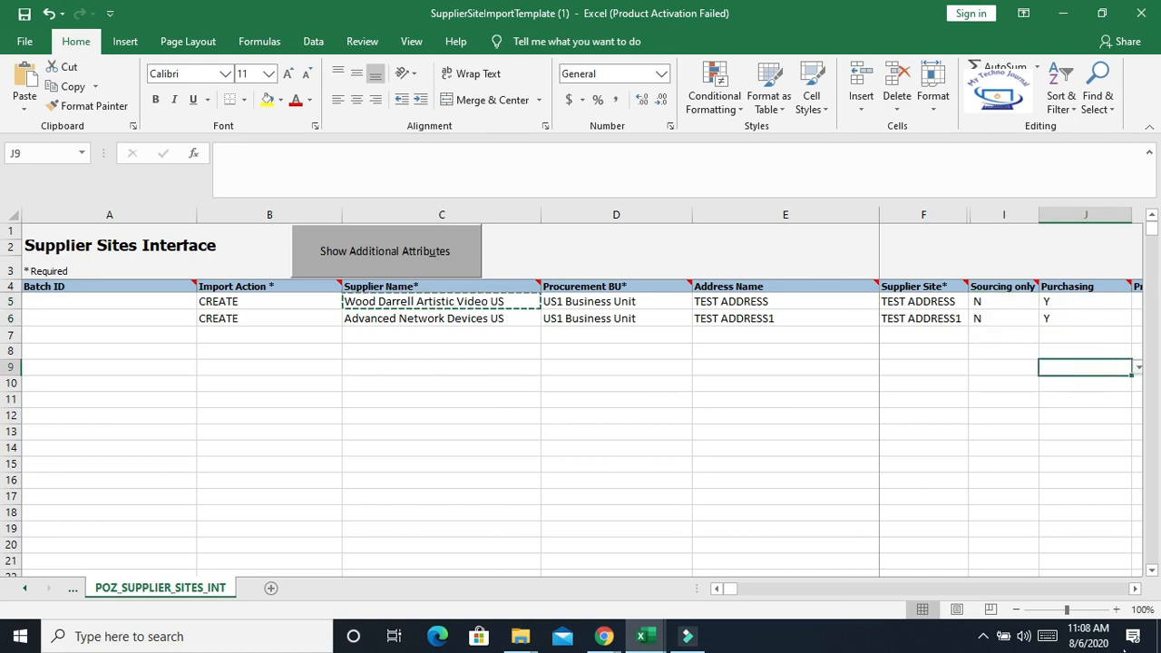
{"action": "left_click", "coordinate": [1134, 589]}
{"action": "left_click", "coordinate": [1134, 589]}
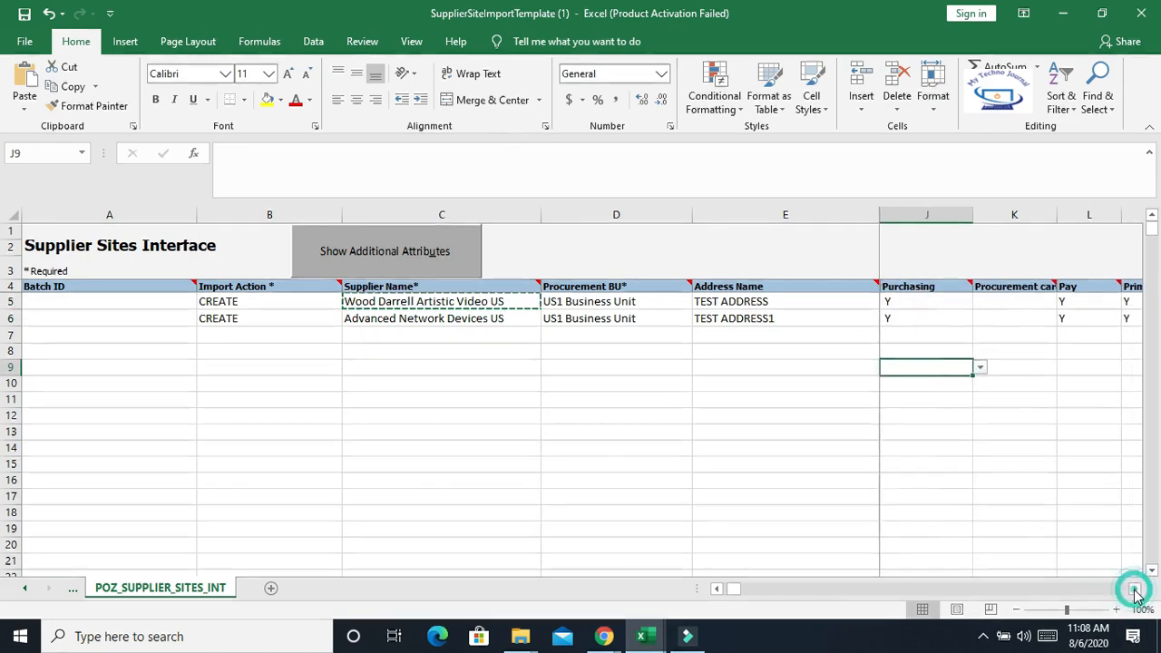
{"action": "left_click", "coordinate": [1135, 589]}
{"action": "left_click_drag", "start_coordinate": [997, 303], "coordinate": [992, 321]}
{"action": "left_click_drag", "start_coordinate": [1070, 298], "coordinate": [1068, 321]}
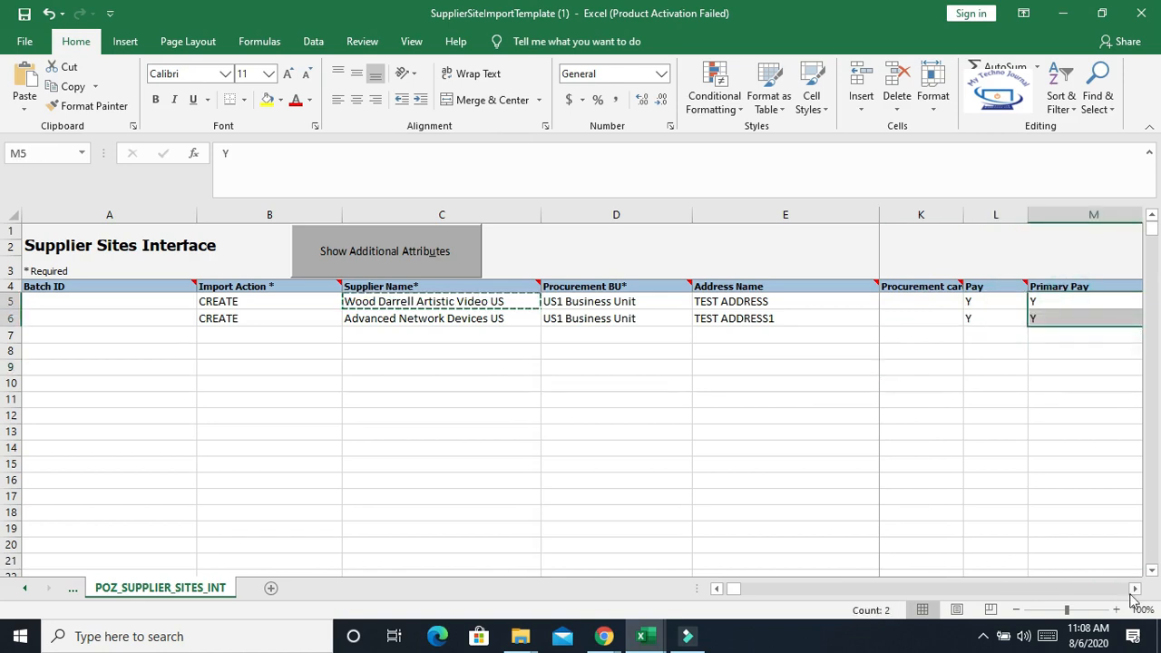
{"action": "left_click", "coordinate": [1134, 589]}
{"action": "left_click", "coordinate": [1135, 589]}
{"action": "left_click", "coordinate": [1012, 414]}
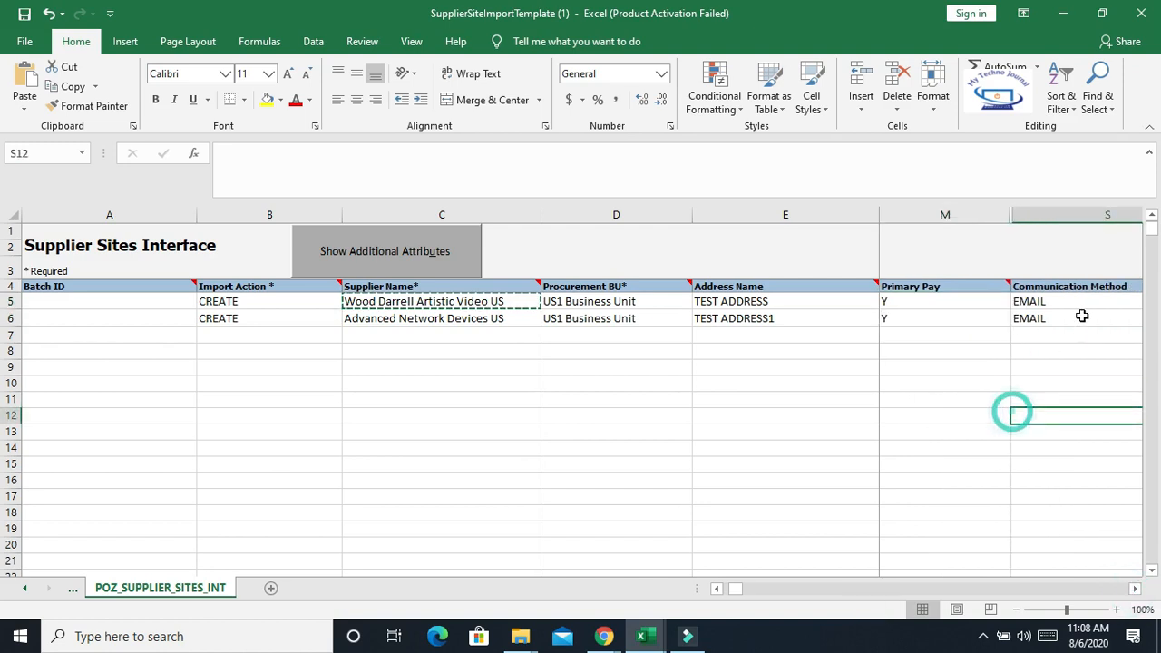
{"action": "mouse_move", "coordinate": [1084, 301]}
{"action": "left_mouse_down"}
{"action": "mouse_move", "coordinate": [1080, 334]}
{"action": "mouse_move", "coordinate": [1082, 318]}
{"action": "left_mouse_up"}
{"action": "left_click", "coordinate": [1134, 588]}
{"action": "left_click", "coordinate": [1134, 589]}
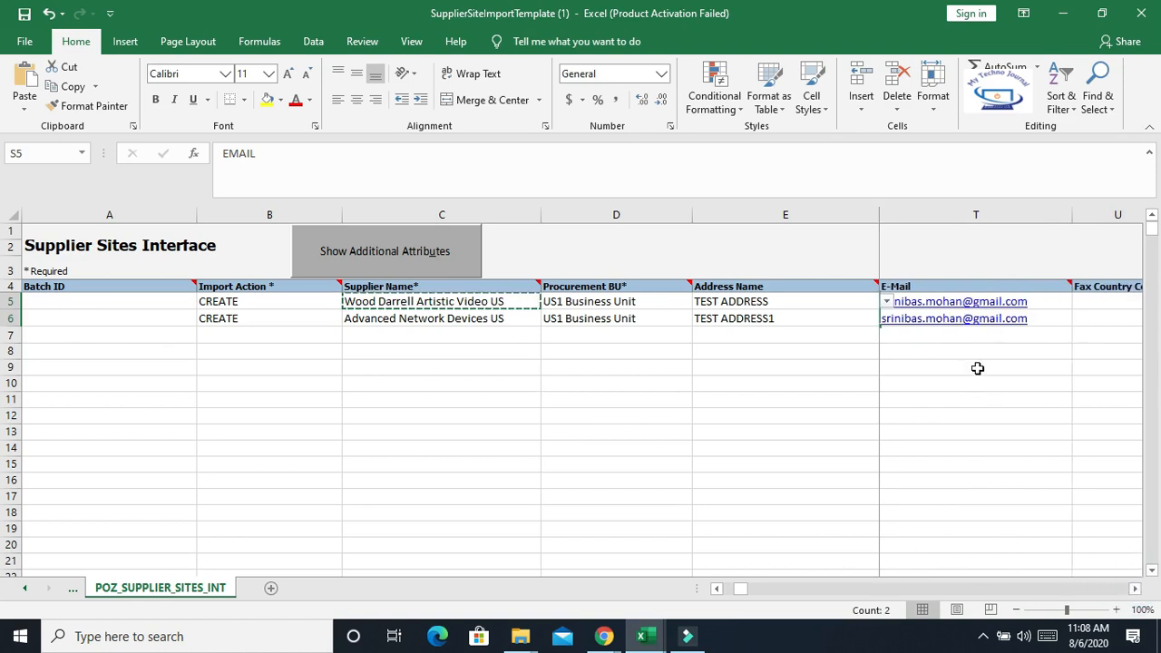
{"action": "left_click", "coordinate": [1135, 588]}
{"action": "left_click", "coordinate": [1135, 588]}
{"action": "left_click", "coordinate": [1134, 589]}
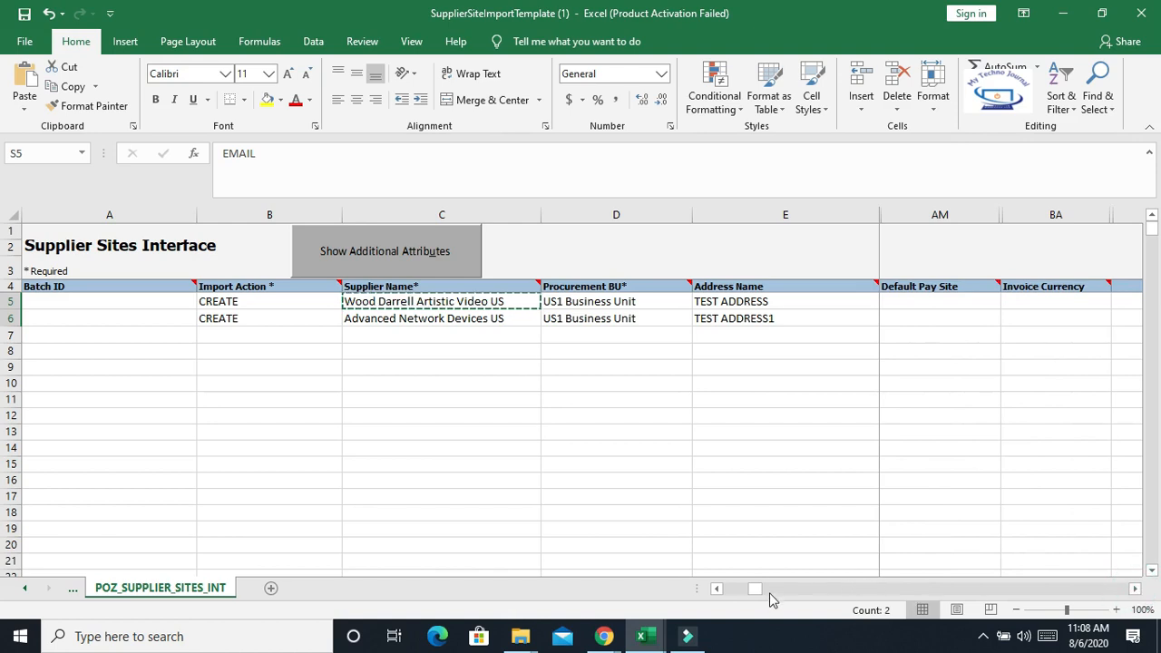
{"action": "left_click_drag", "start_coordinate": [757, 589], "coordinate": [689, 593]}
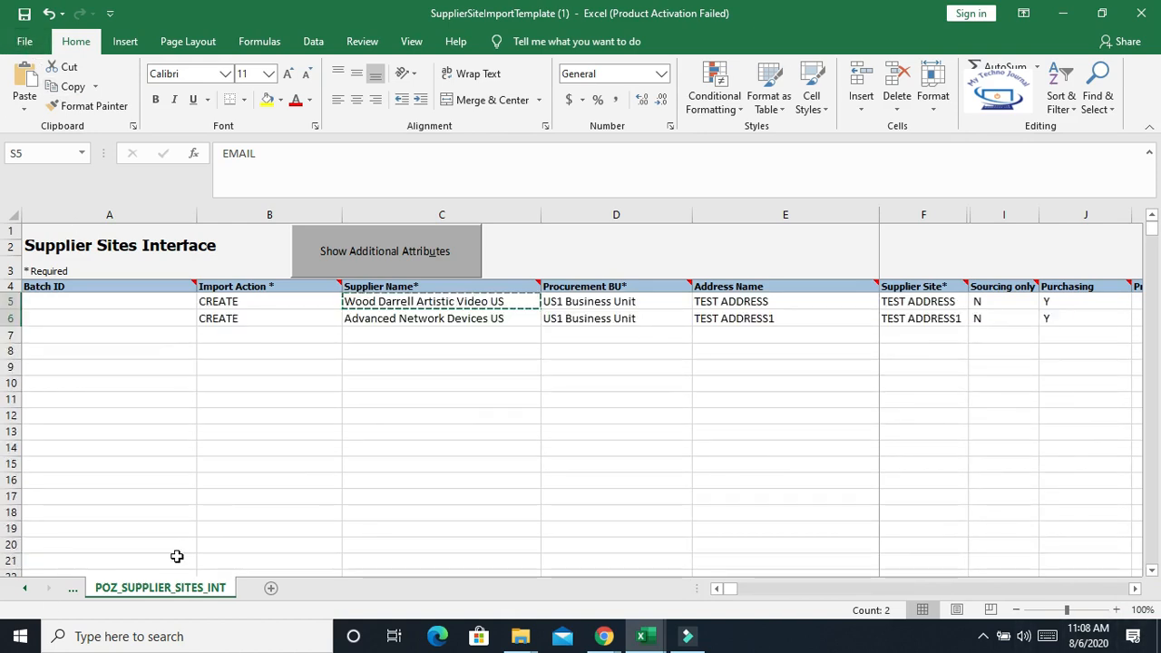
Generate the PozSupplierSitesInt ZIP and CSV files on the Desktop from the instructions sheet
{"action": "left_click", "coordinate": [24, 588]}
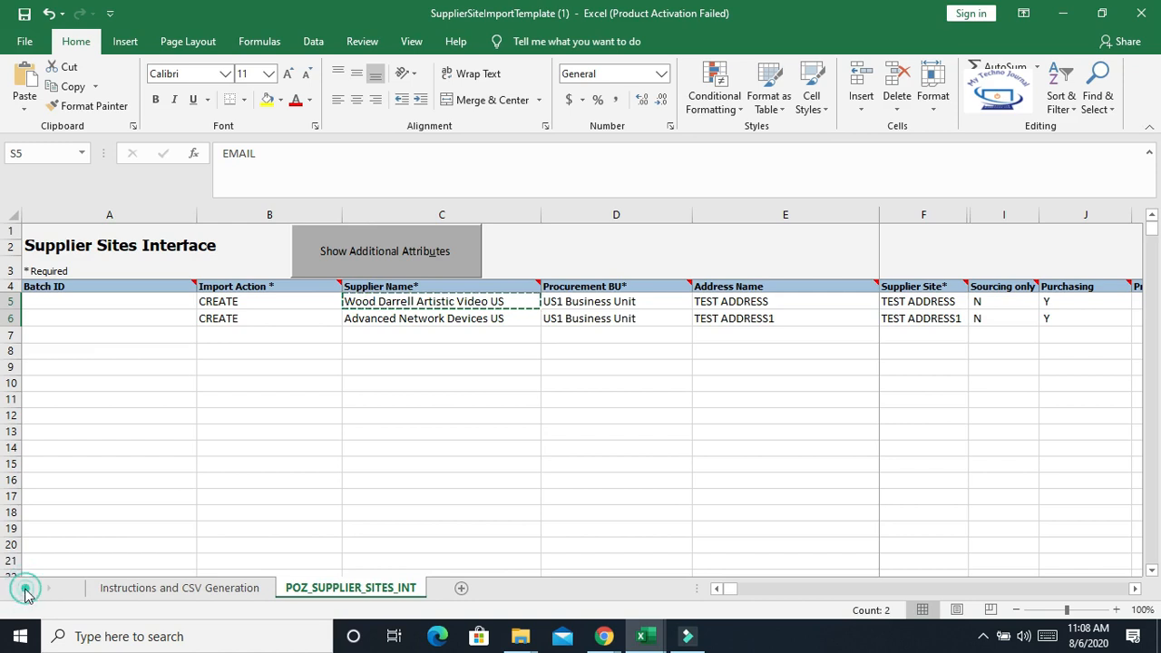
{"action": "left_click", "coordinate": [143, 588]}
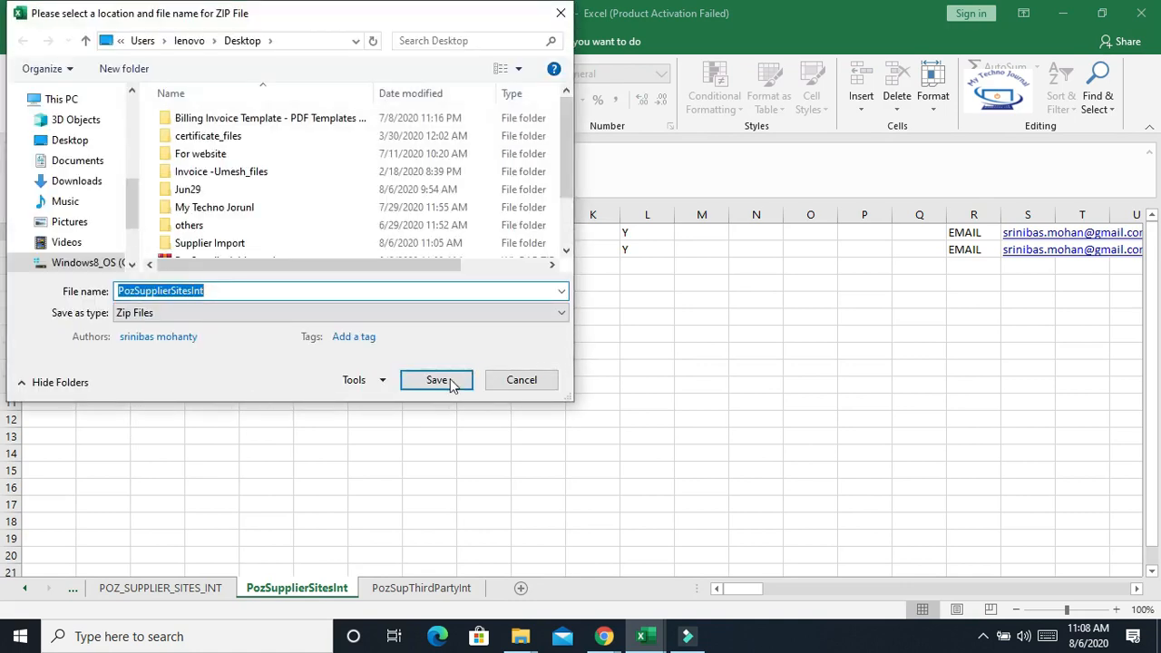
{"action": "left_click", "coordinate": [437, 380]}
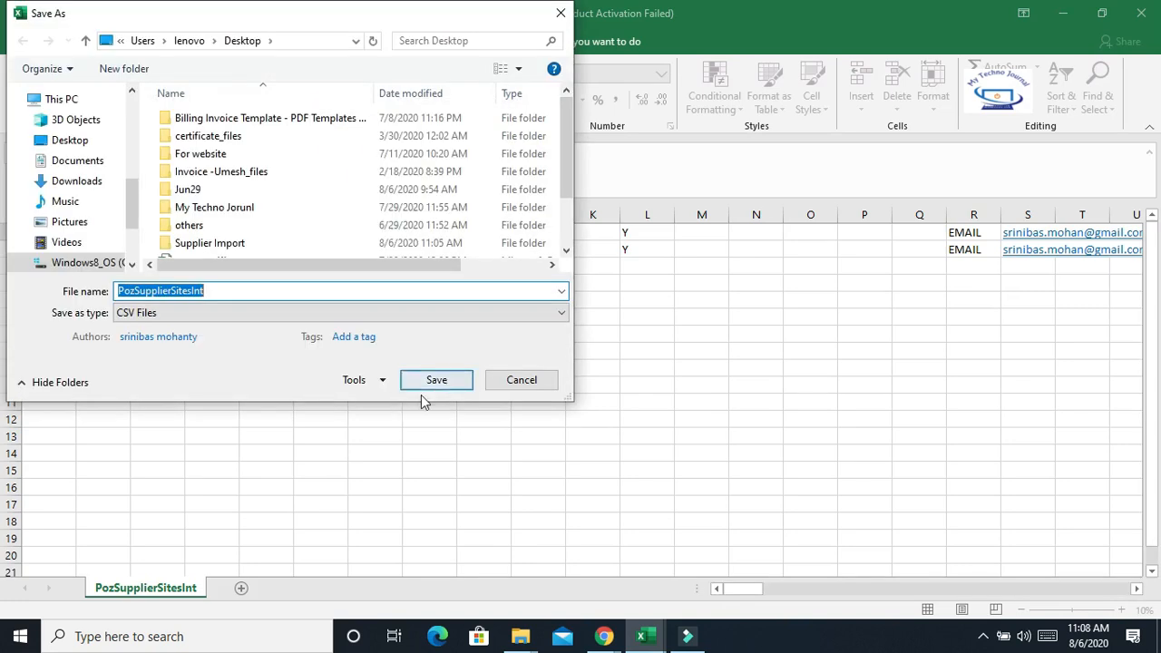
{"action": "left_click", "coordinate": [431, 381]}
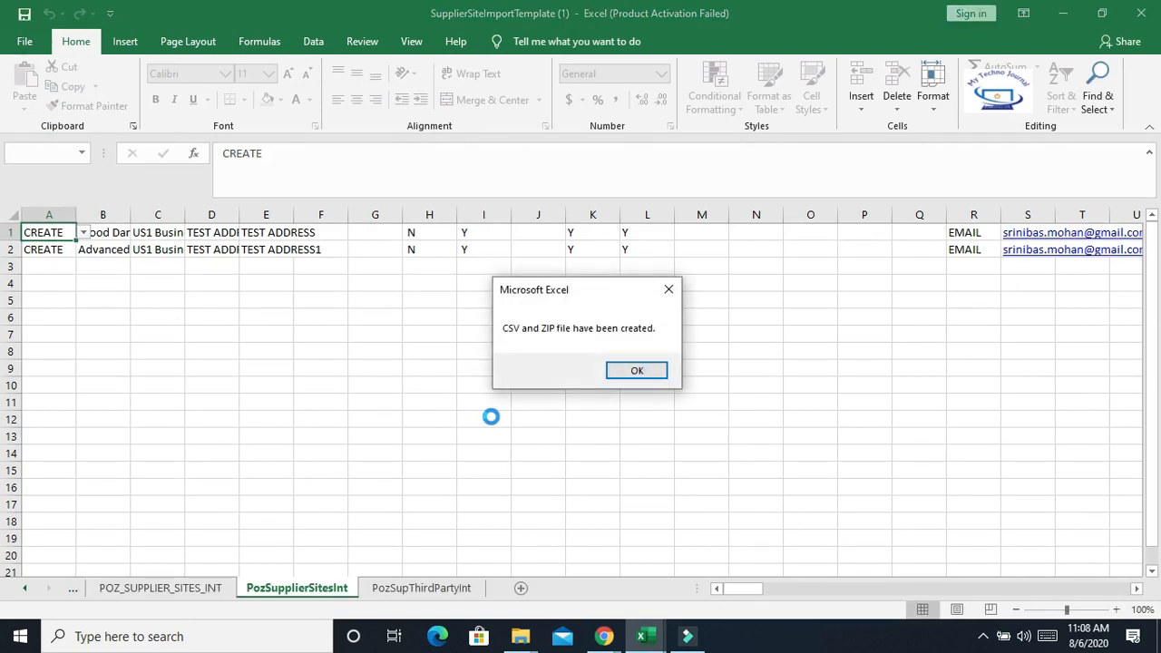
{"action": "left_click", "coordinate": [625, 375]}
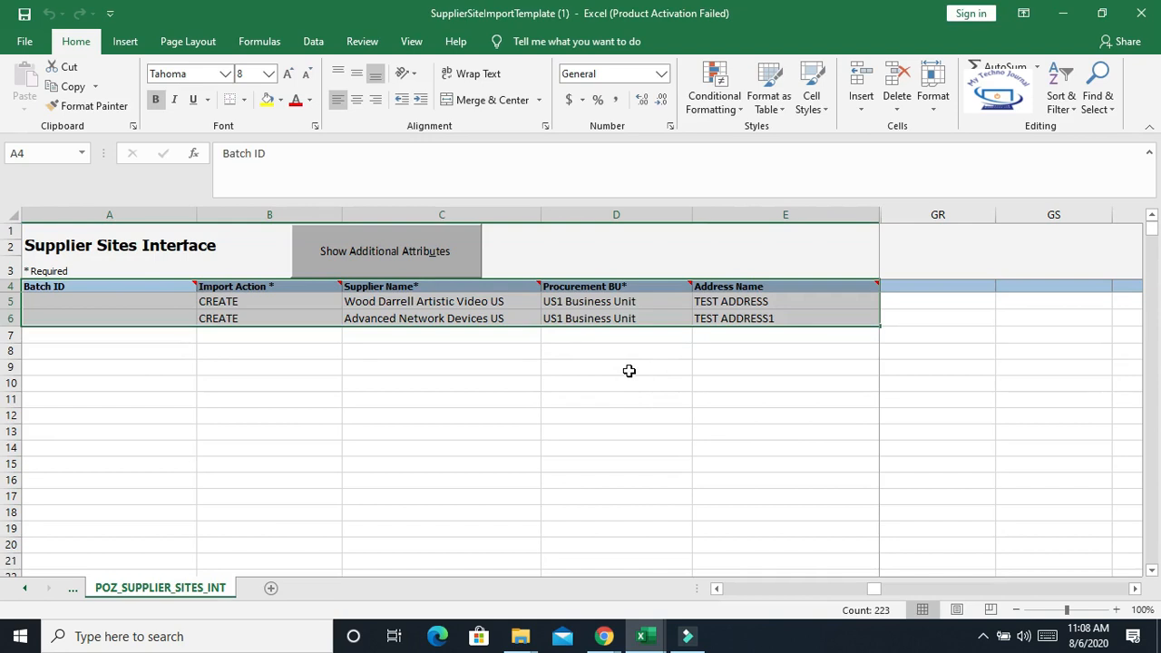
Switch to the browser's Monitor Processes tab
{"action": "left_click", "coordinate": [604, 635]}
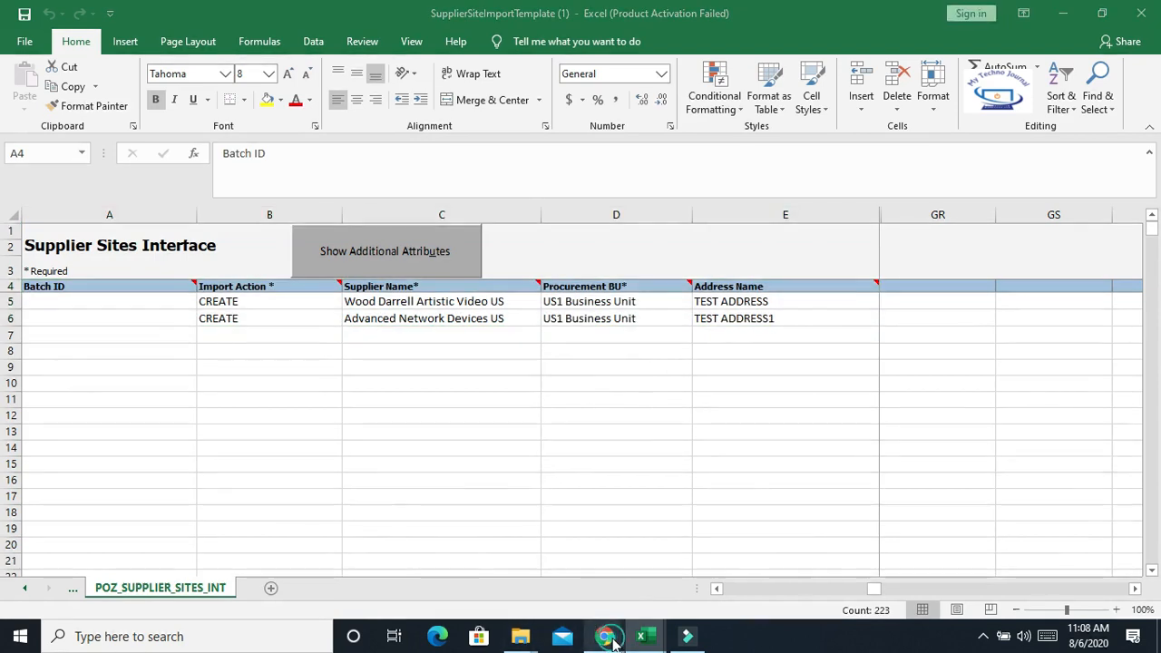
{"action": "left_click", "coordinate": [684, 558]}
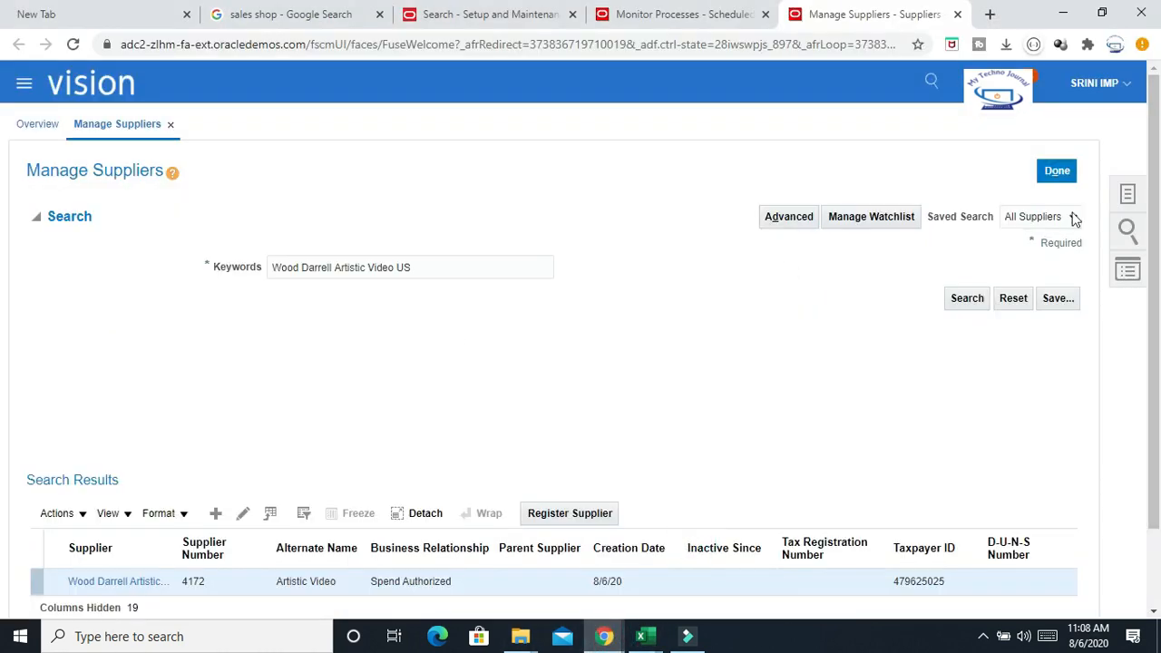
{"action": "left_click", "coordinate": [635, 14]}
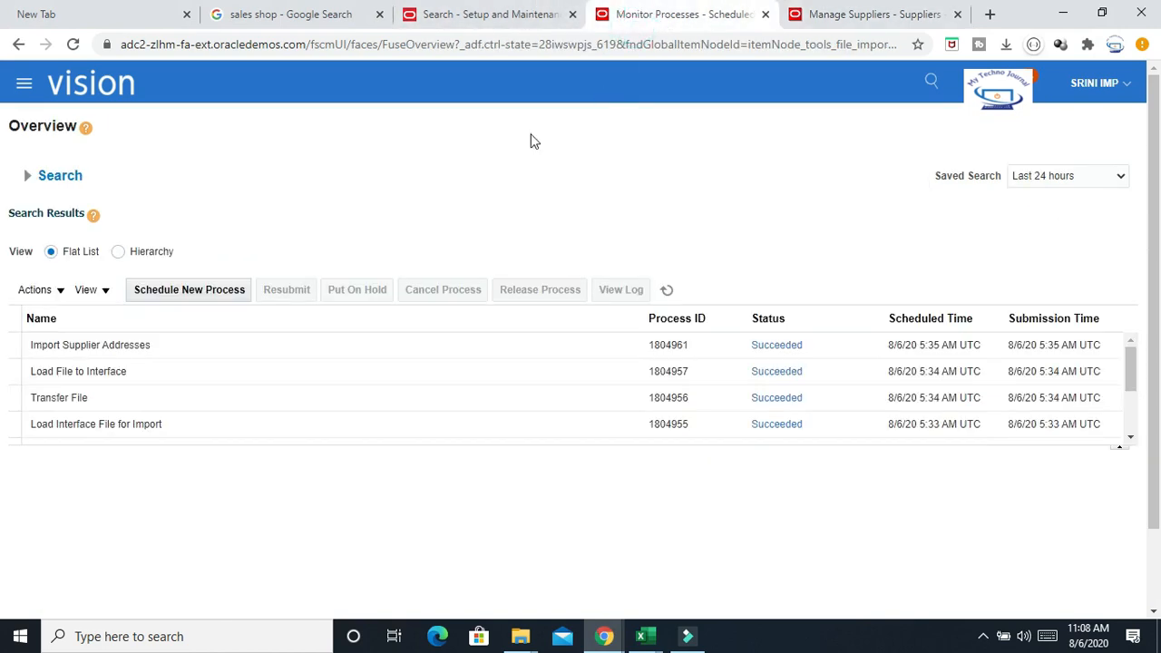
Schedule a new Load Interface File for Import job, searching job names with %Load%In%
{"action": "left_click", "coordinate": [184, 294]}
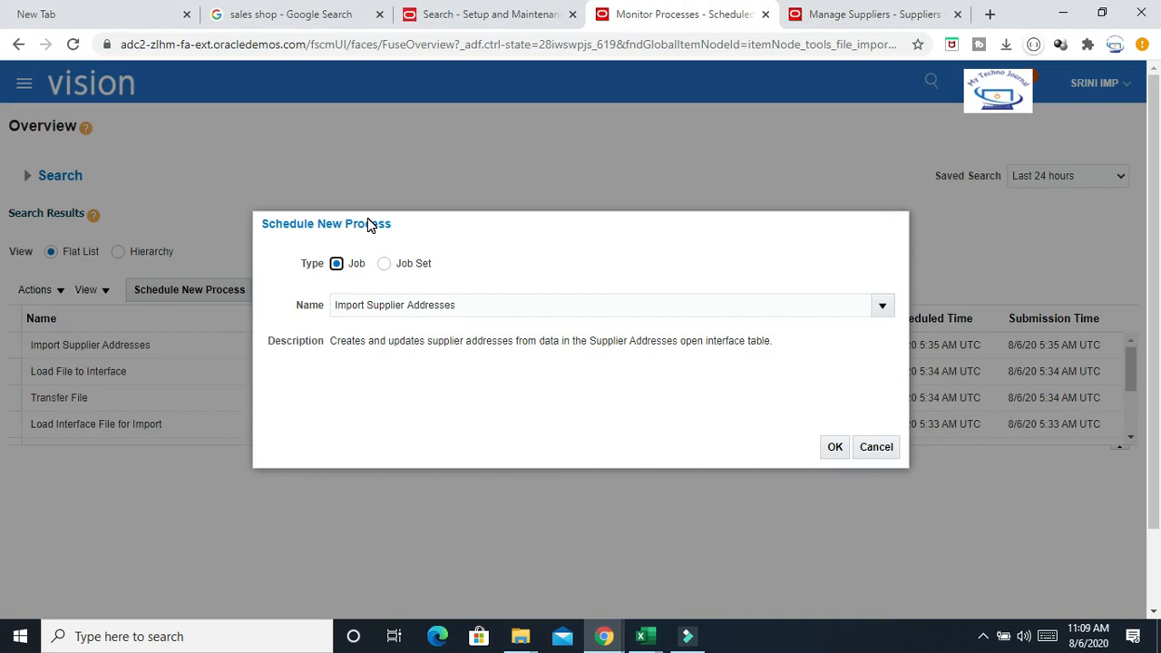
{"action": "triple_click", "coordinate": [522, 305]}
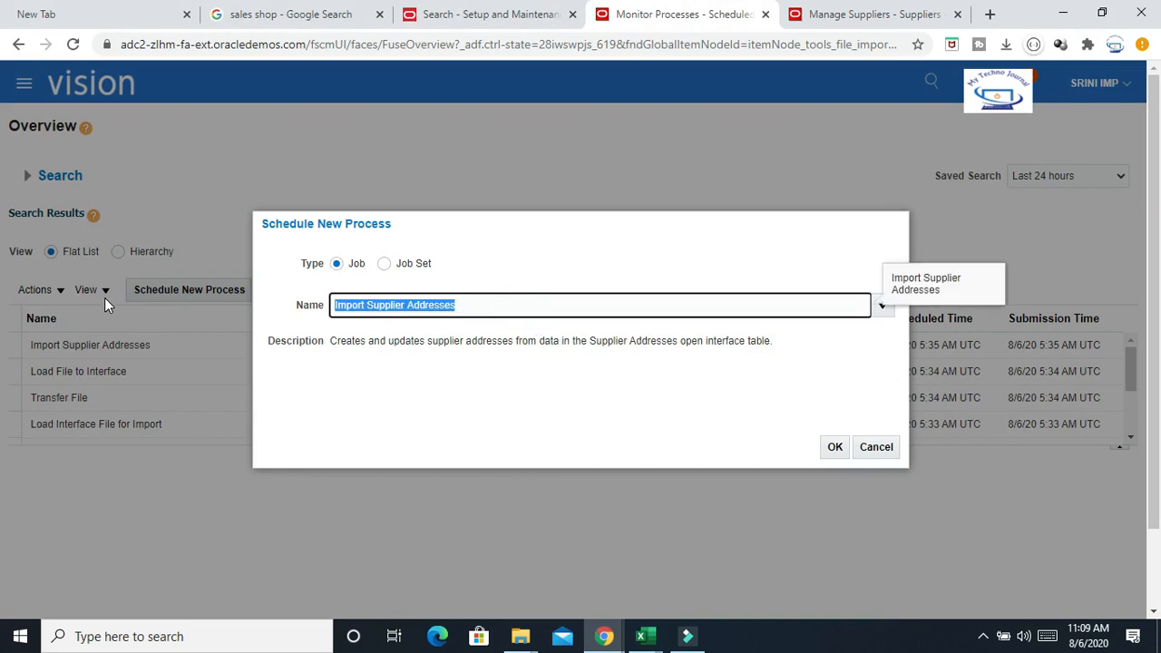
{"action": "type", "text": "%"}
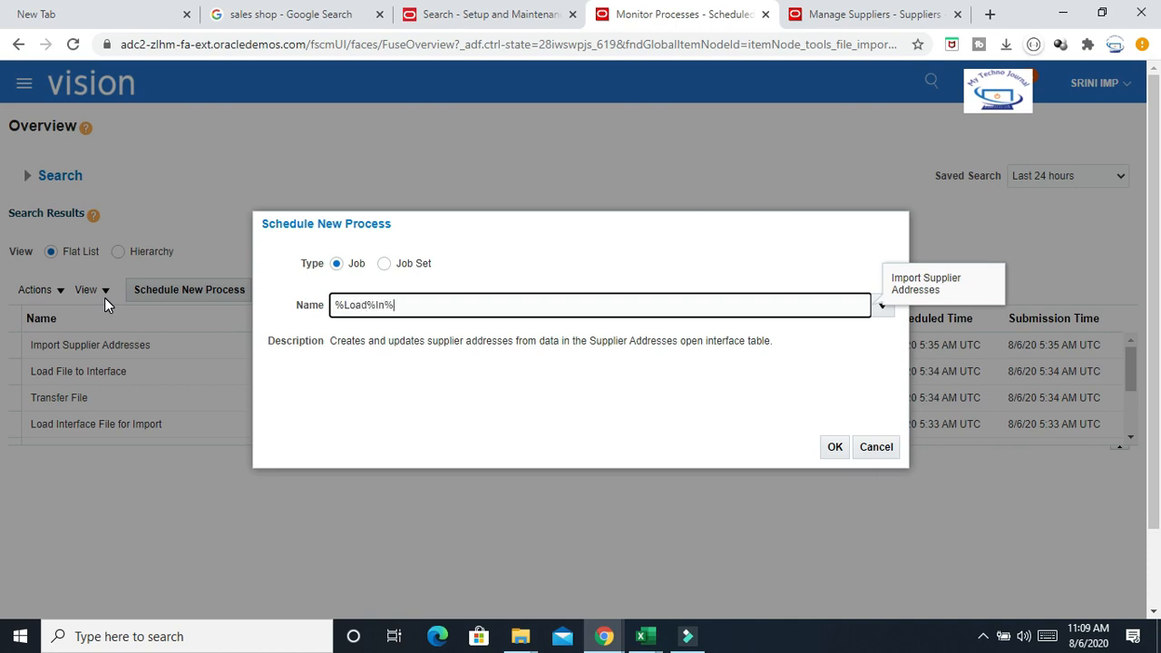
{"action": "type", "text": "Load%In%"}
{"action": "key", "text": "Tab"}
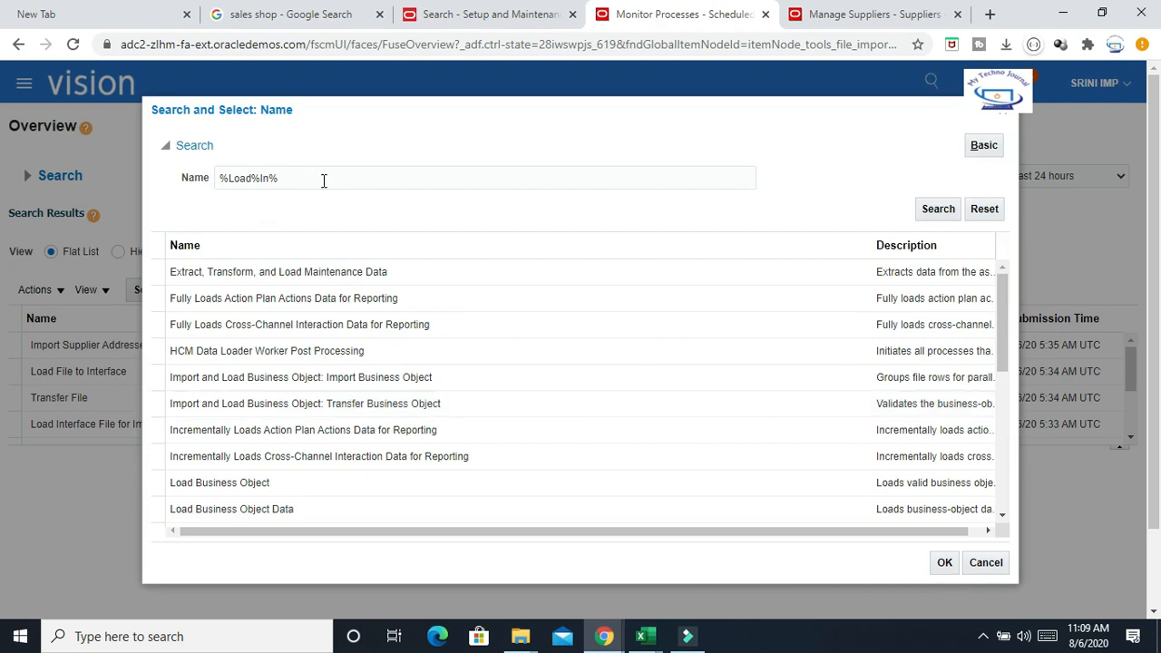
{"action": "left_click", "coordinate": [1005, 399]}
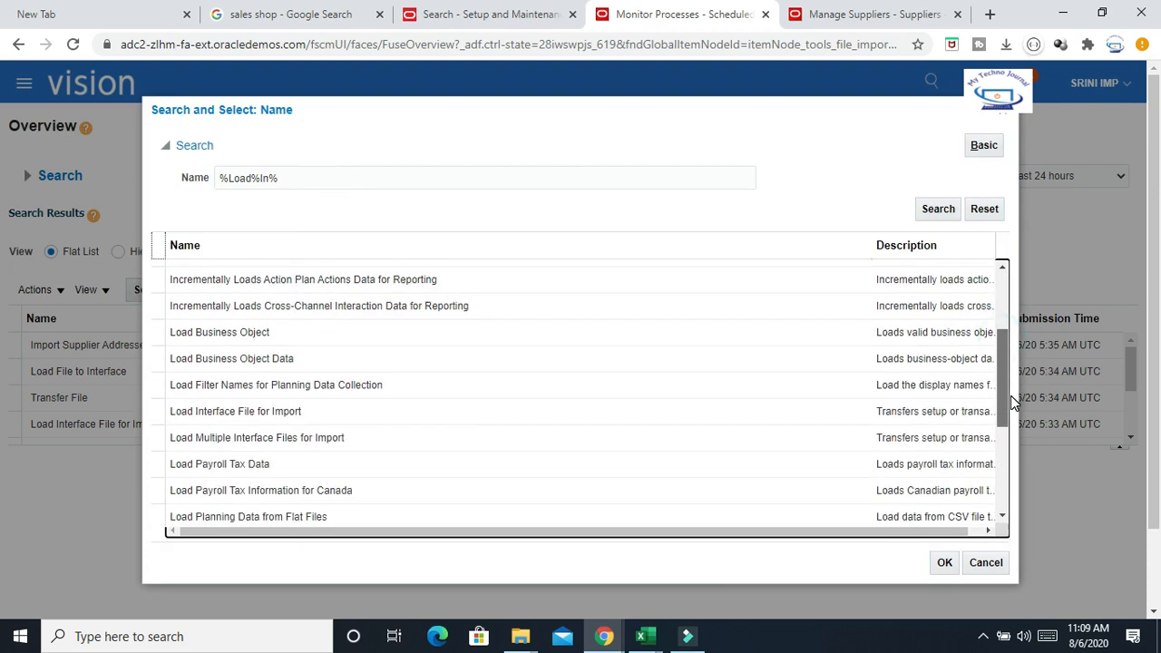
{"action": "left_click", "coordinate": [241, 411]}
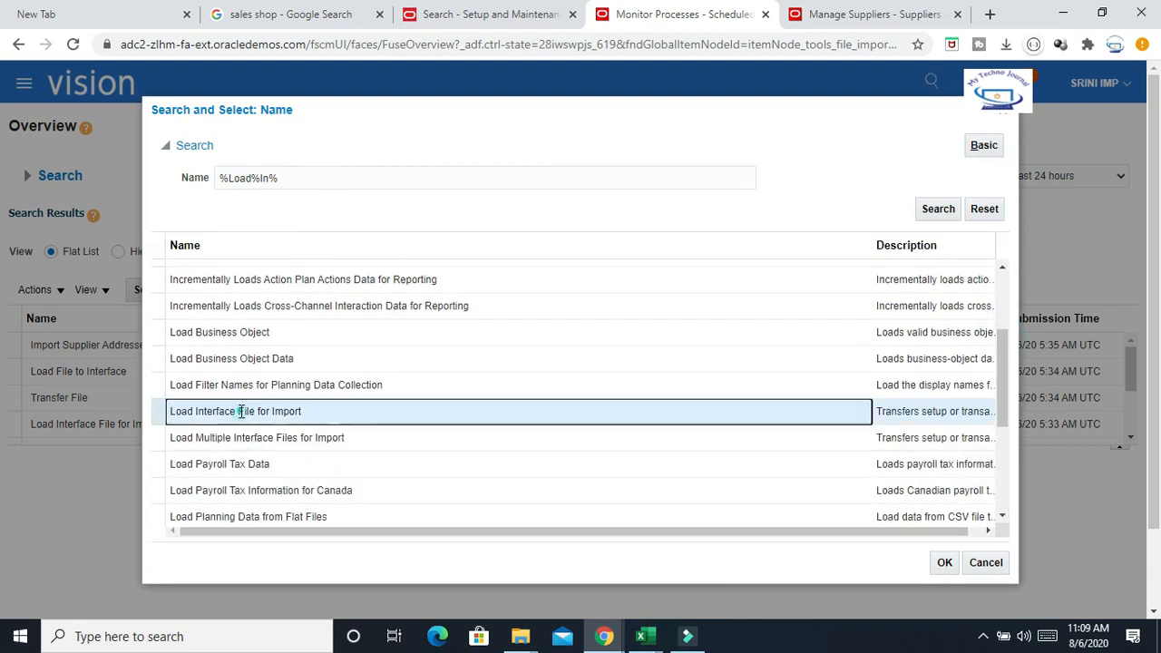
{"action": "left_click", "coordinate": [945, 566]}
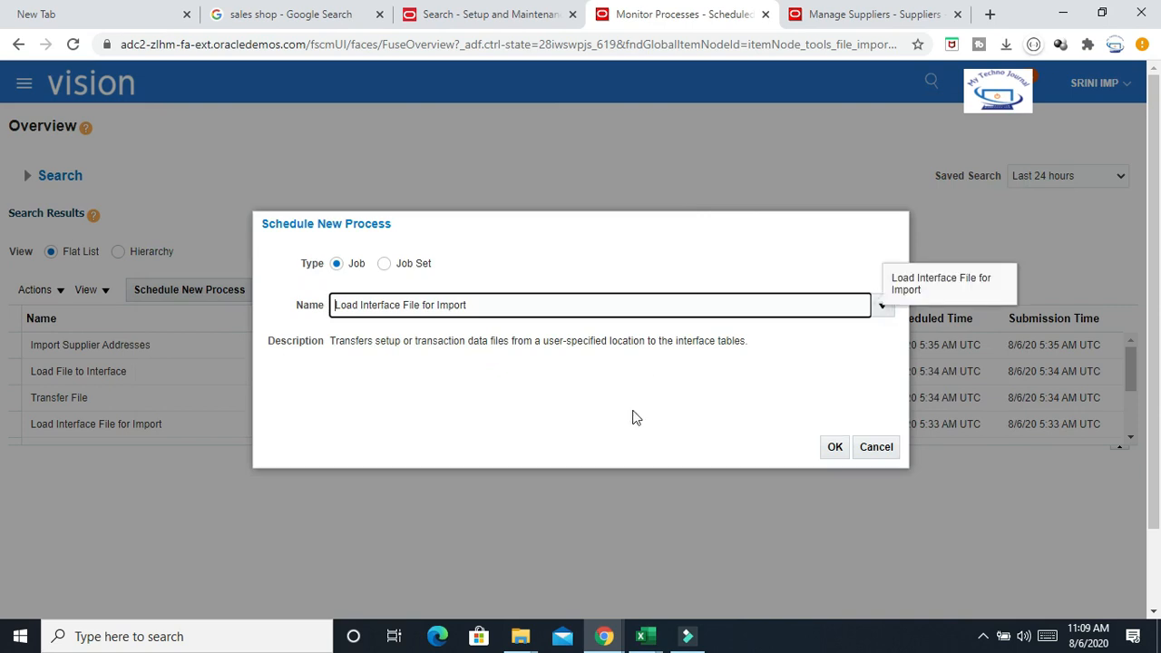
{"action": "left_click", "coordinate": [834, 447]}
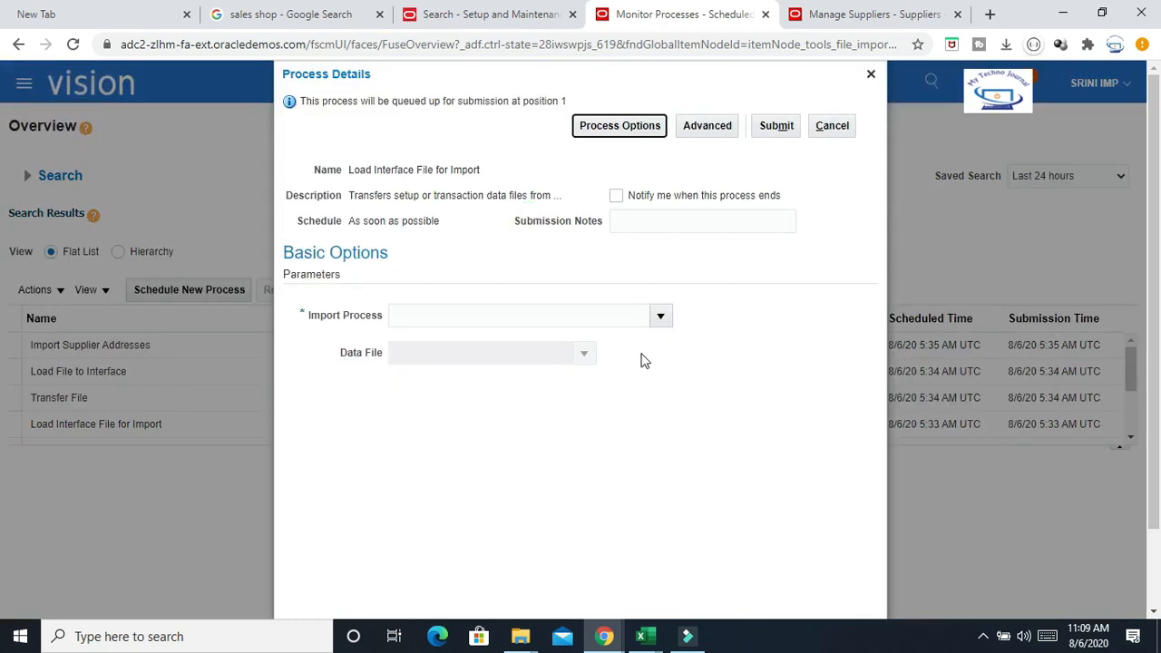
Set the import process to Import Supplier Sites, searching process names with %Sup%
{"action": "left_click", "coordinate": [660, 315]}
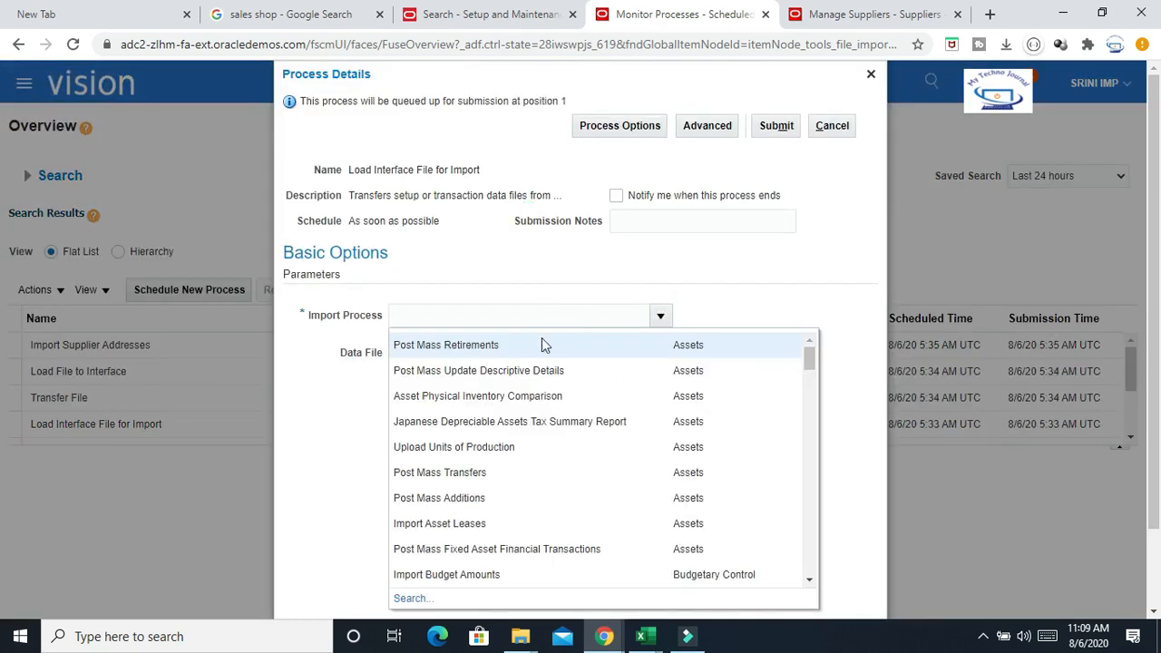
{"action": "left_click", "coordinate": [511, 314]}
{"action": "left_click", "coordinate": [764, 288]}
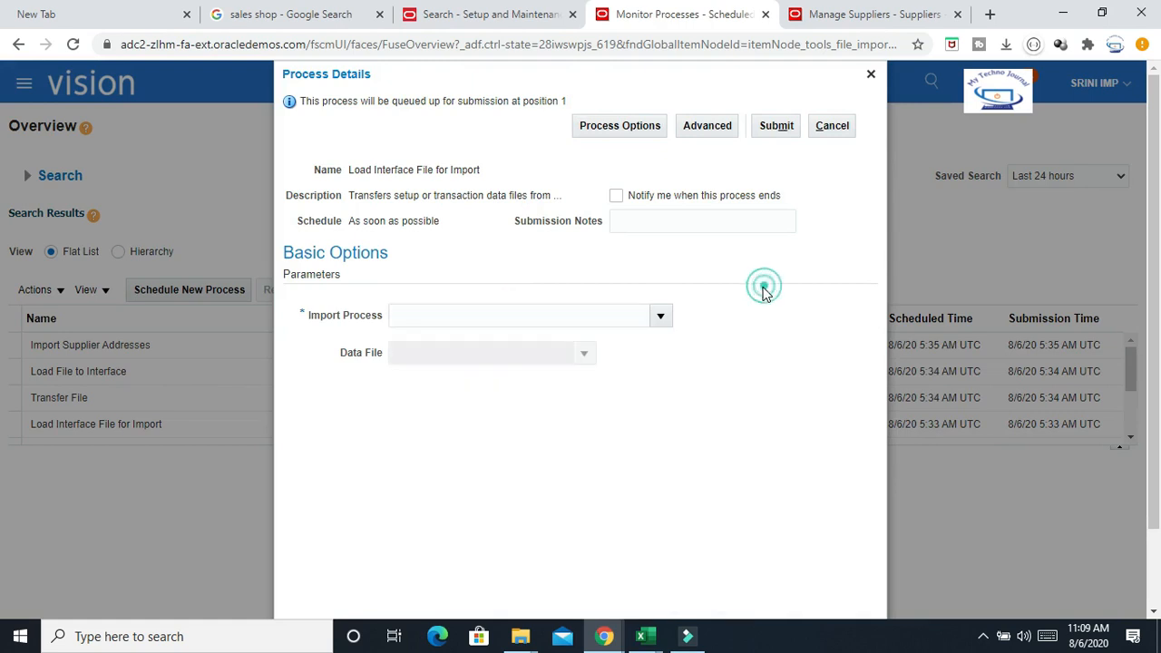
{"action": "left_click", "coordinate": [661, 316]}
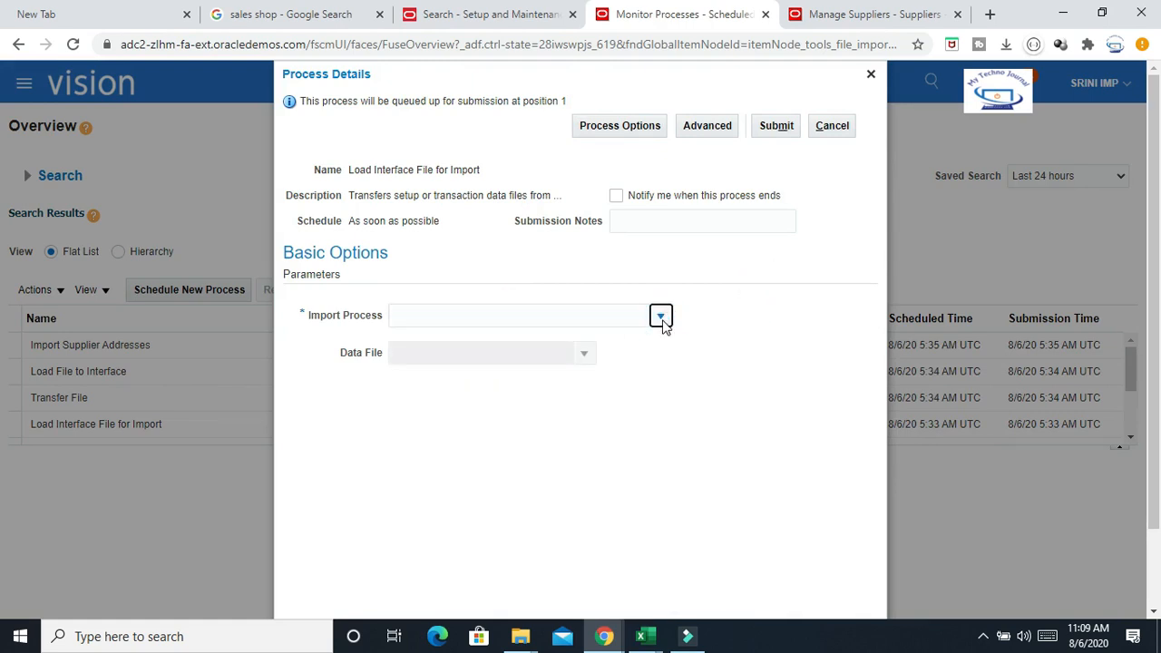
{"action": "left_click", "coordinate": [408, 596]}
{"action": "left_click", "coordinate": [508, 319]}
{"action": "type", "text": "%Sup%"}
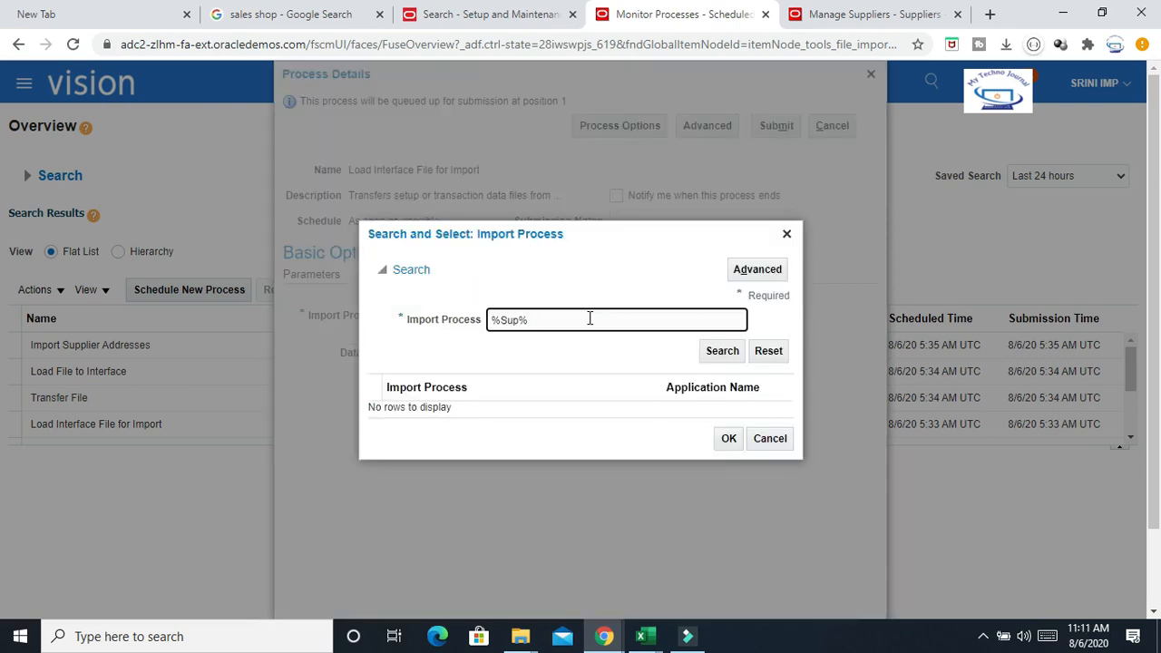
{"action": "left_click", "coordinate": [721, 351]}
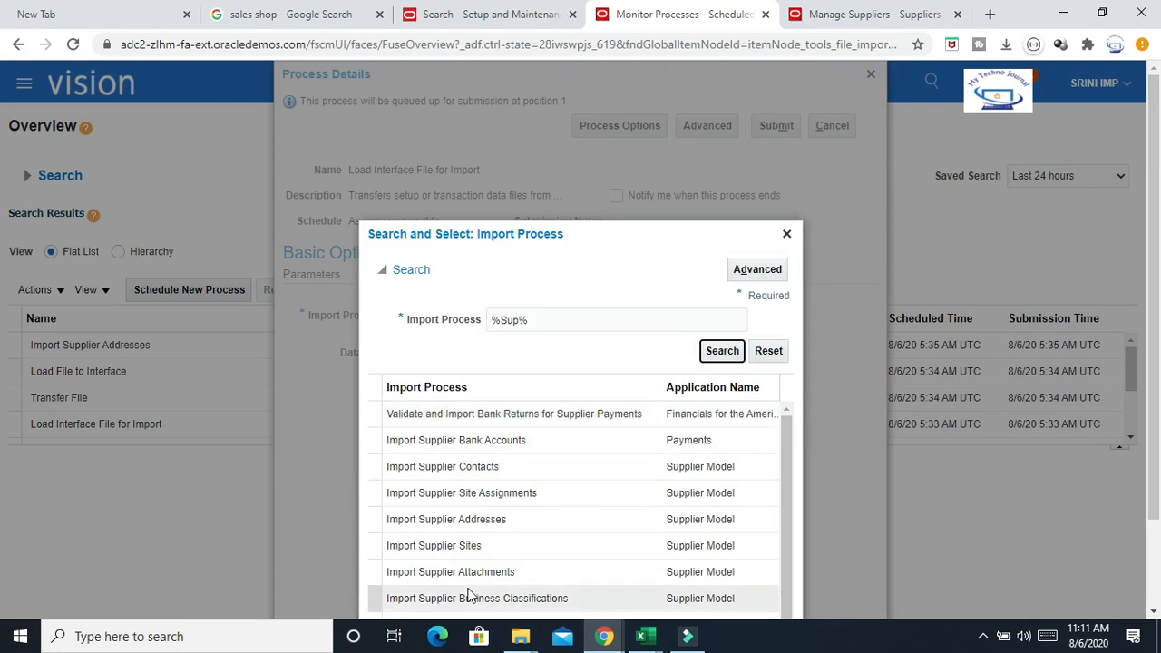
{"action": "left_click", "coordinate": [444, 545]}
{"action": "scroll", "coordinate": [1103, 468], "scroll_direction": "down", "scroll_amount": 2}
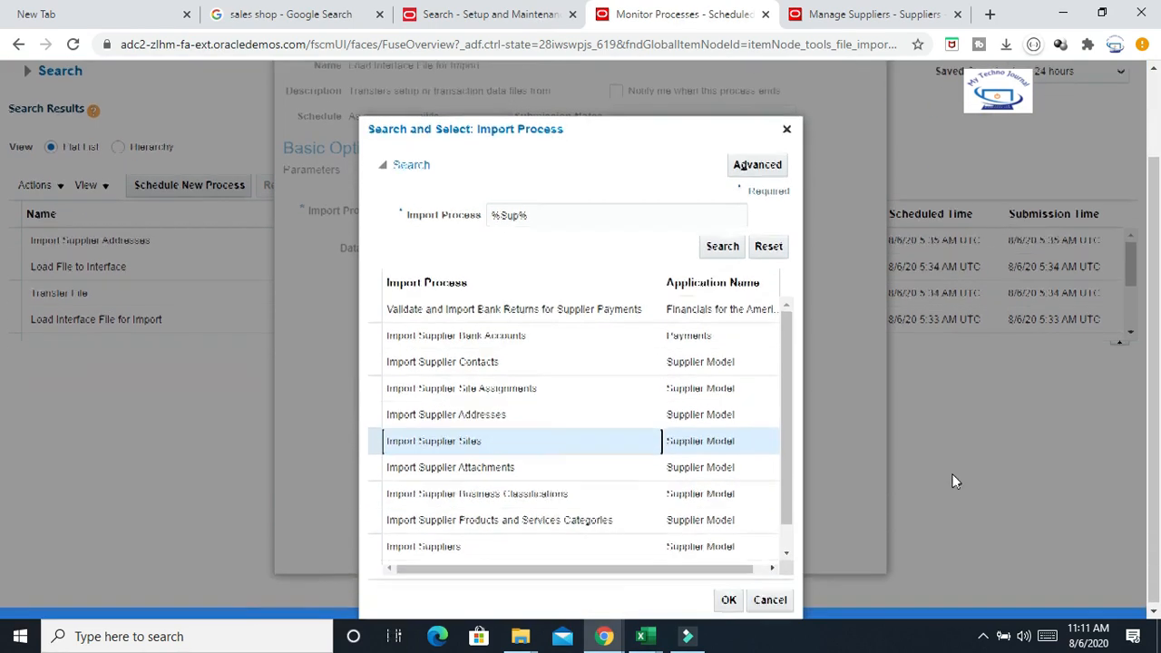
{"action": "left_click", "coordinate": [731, 574]}
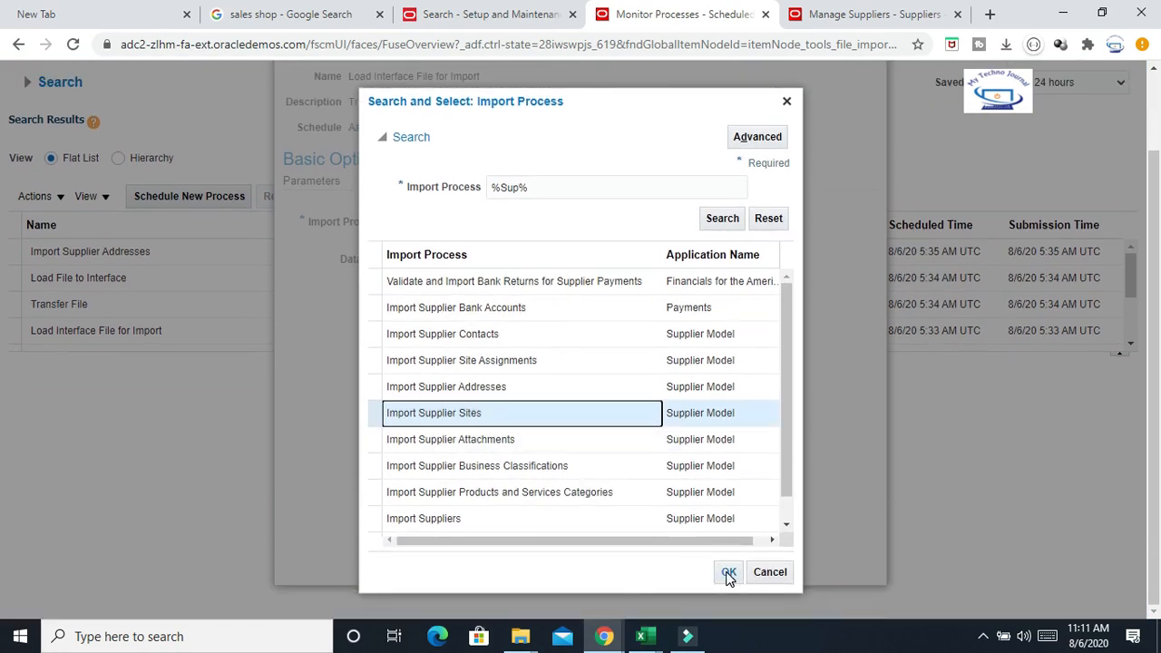
Upload PozSupplierSitesInt.zip from the Desktop as the new data file
{"action": "left_click", "coordinate": [584, 260]}
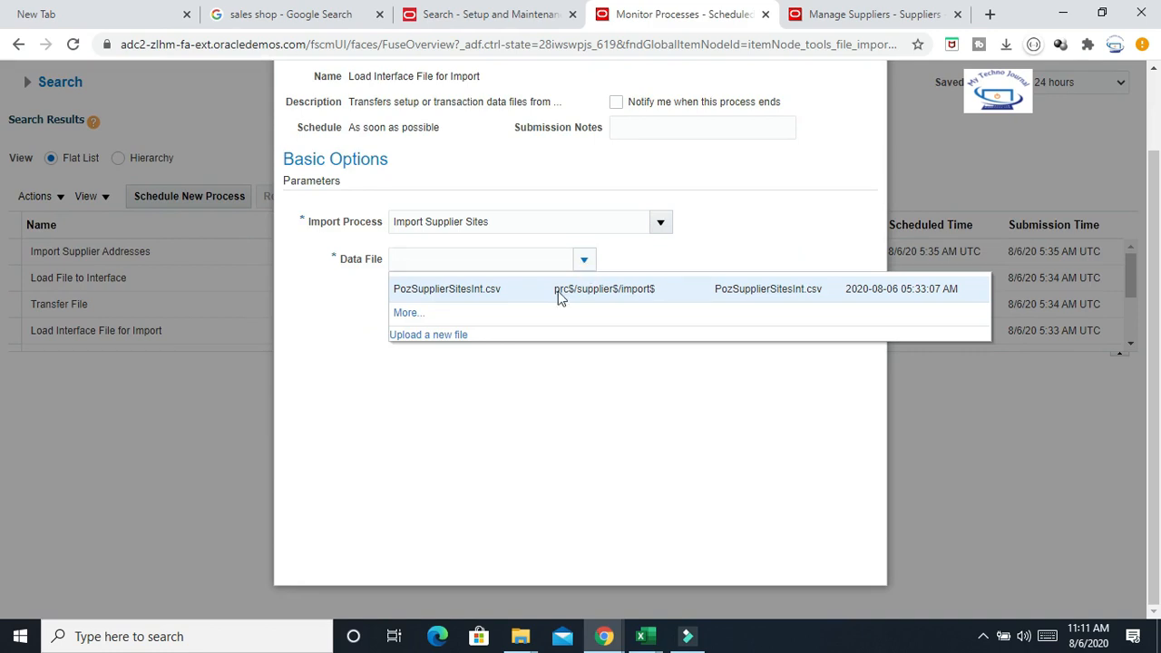
{"action": "left_click", "coordinate": [433, 334]}
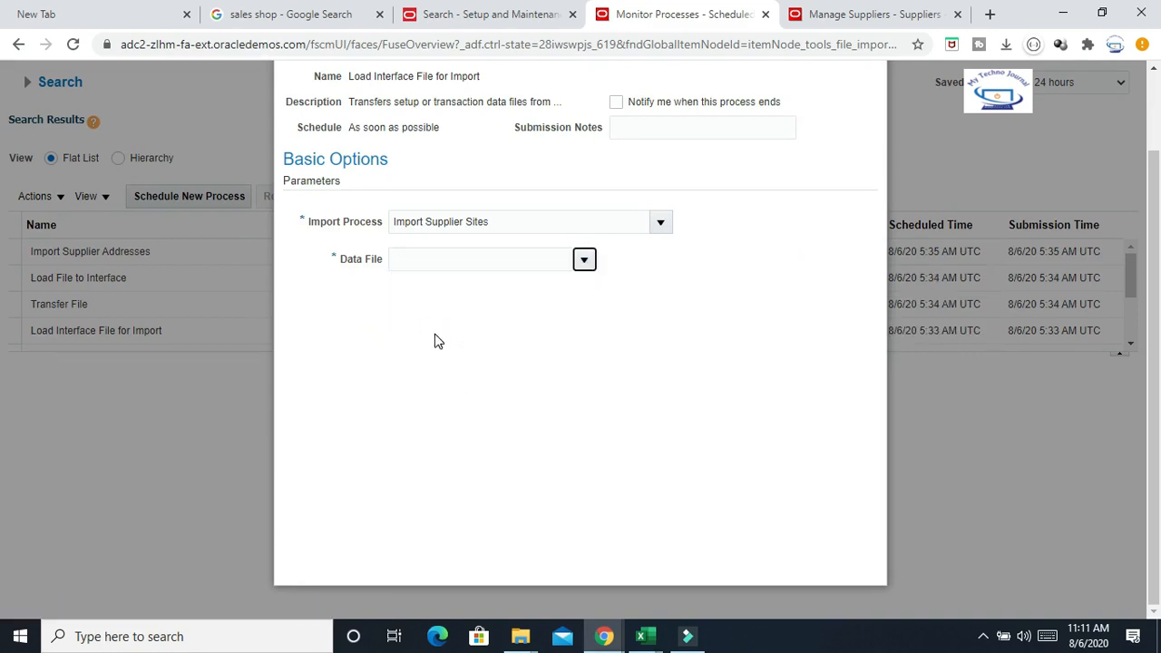
{"action": "left_click", "coordinate": [510, 339]}
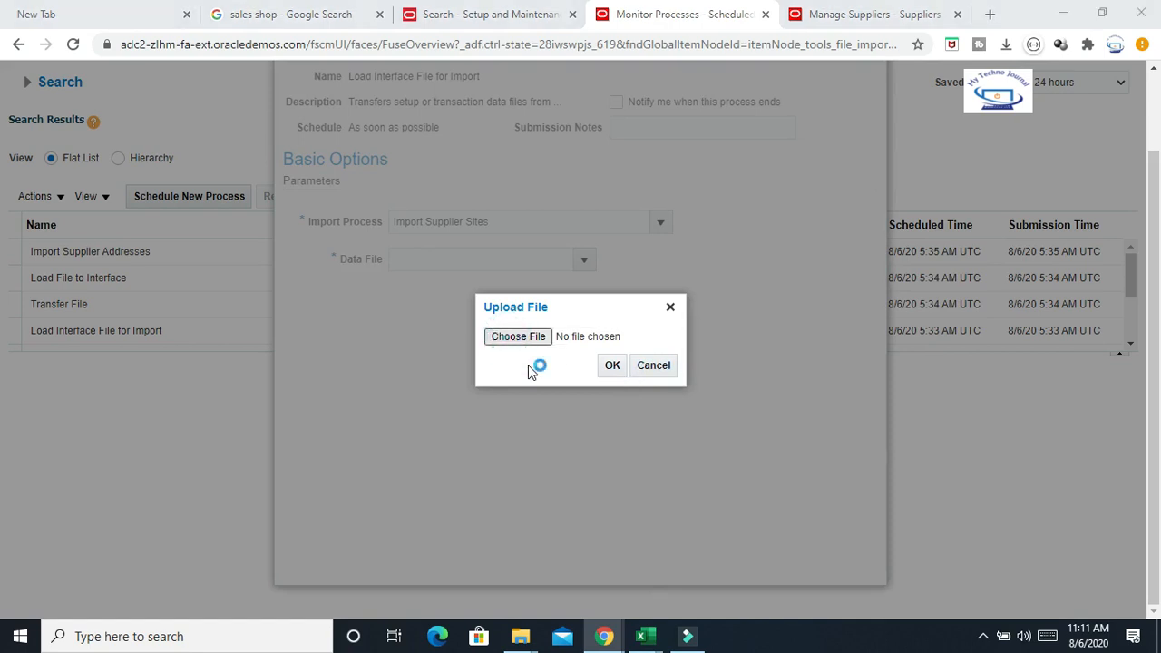
{"action": "left_click", "coordinate": [292, 411]}
{"action": "type", "text": "po"}
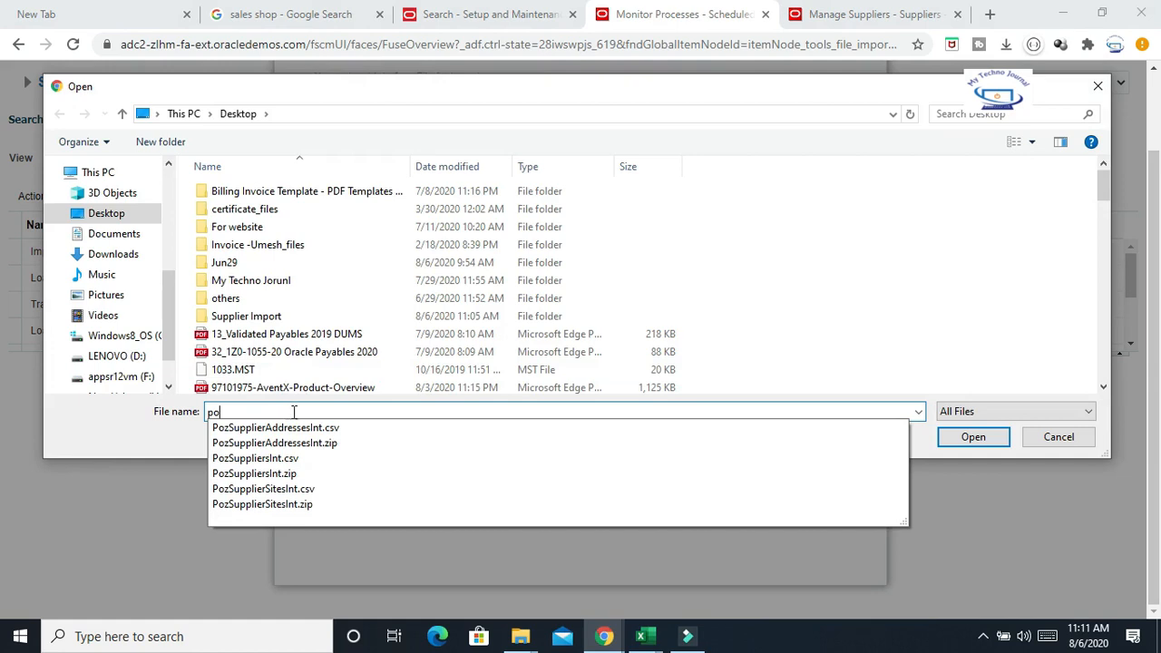
{"action": "left_click", "coordinate": [286, 506]}
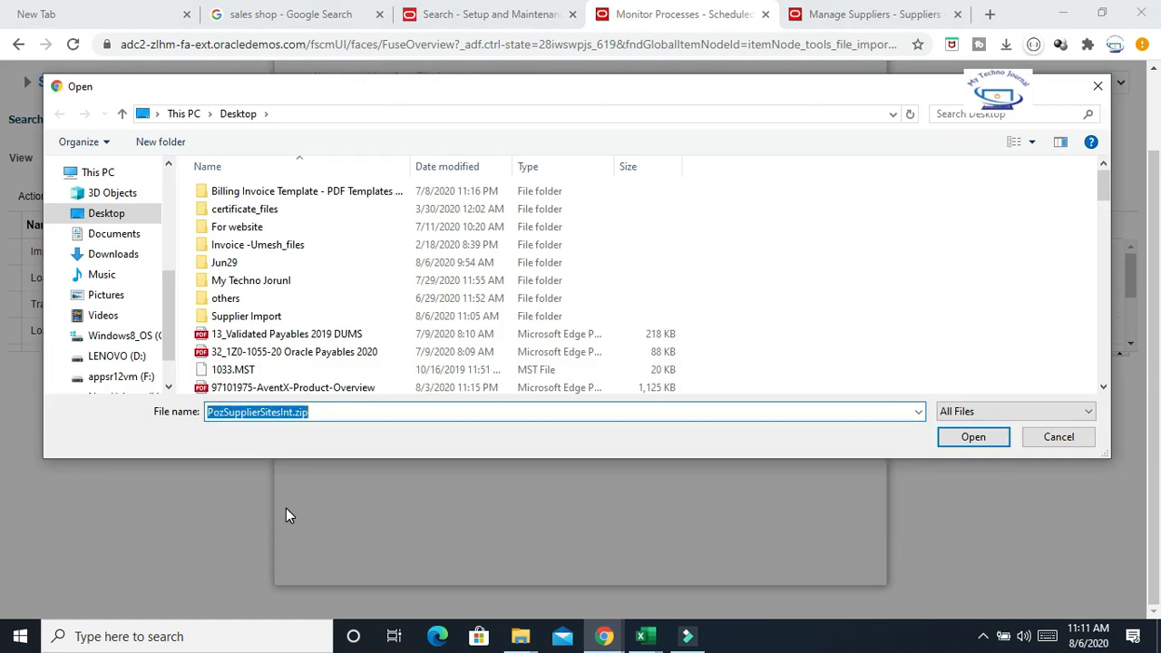
{"action": "left_click", "coordinate": [971, 436]}
{"action": "left_click", "coordinate": [612, 364]}
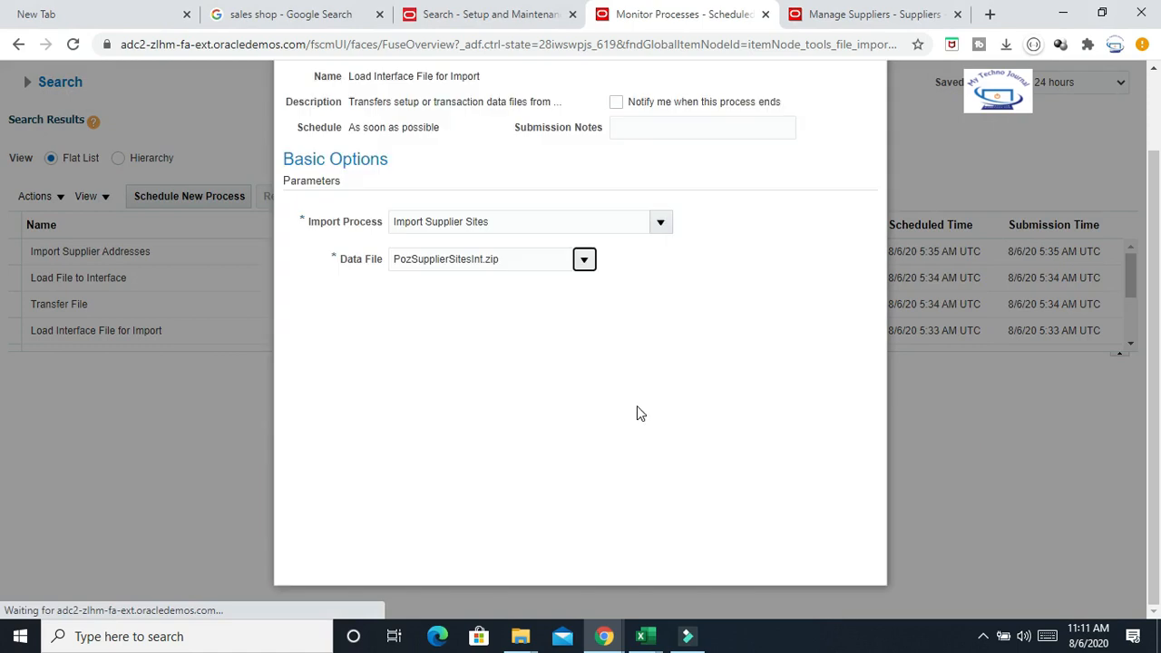
Submit the Load Interface File for Import process and acknowledge the confirmation
{"action": "scroll", "coordinate": [689, 291], "scroll_direction": "up", "scroll_amount": 1}
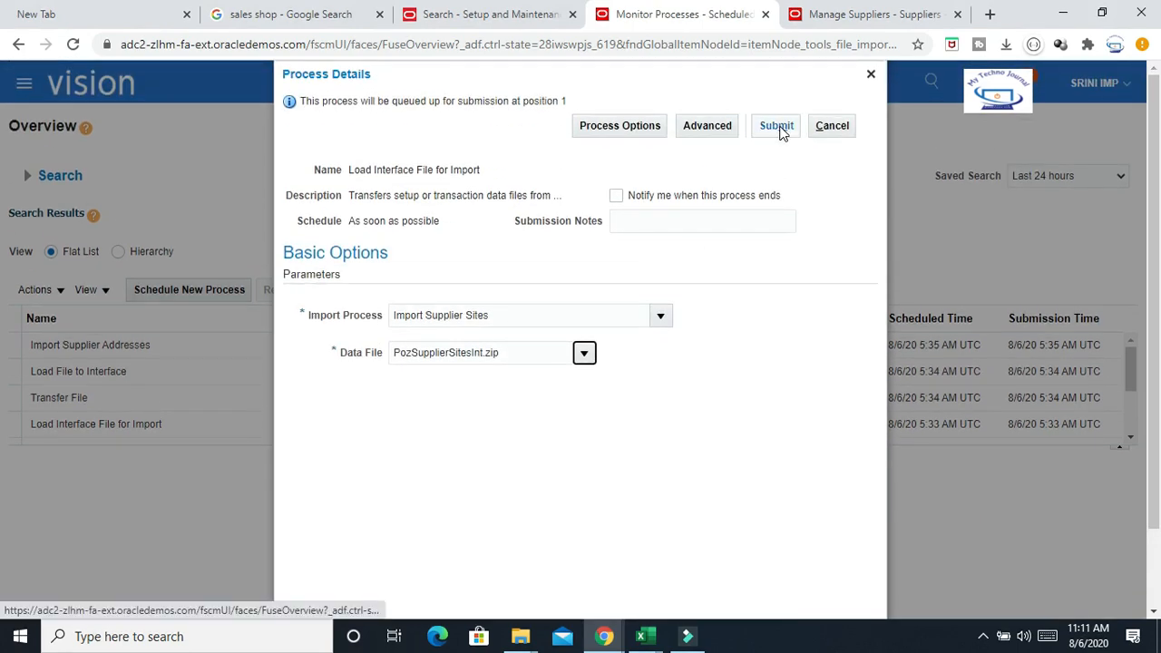
{"action": "left_click", "coordinate": [778, 126]}
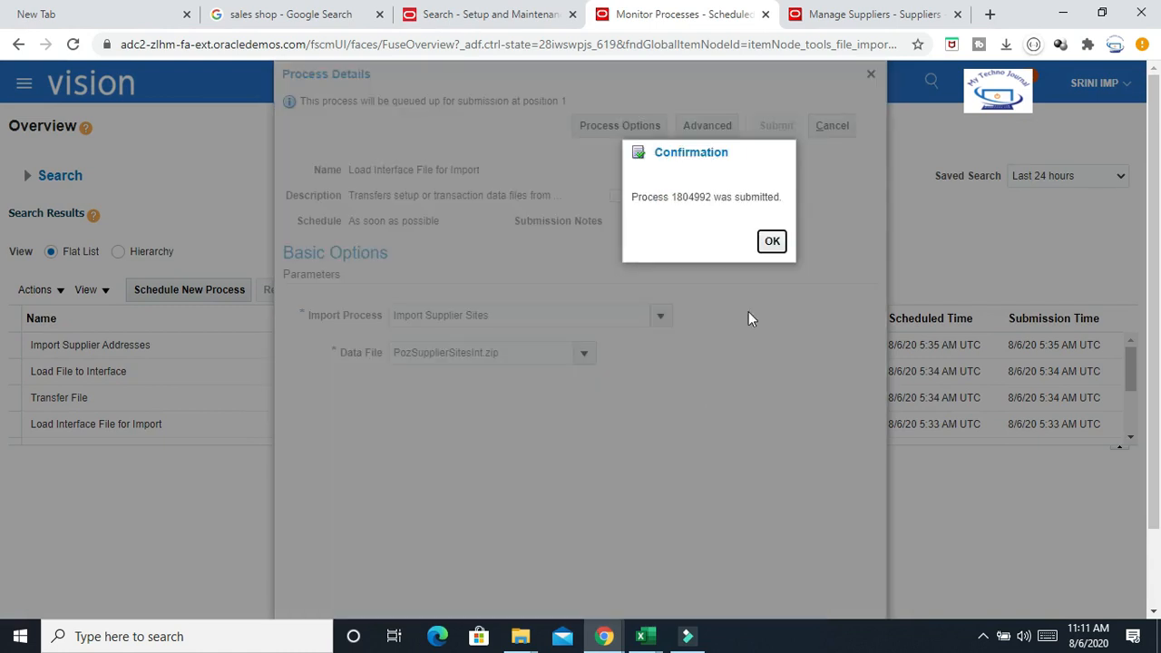
{"action": "left_click", "coordinate": [771, 241]}
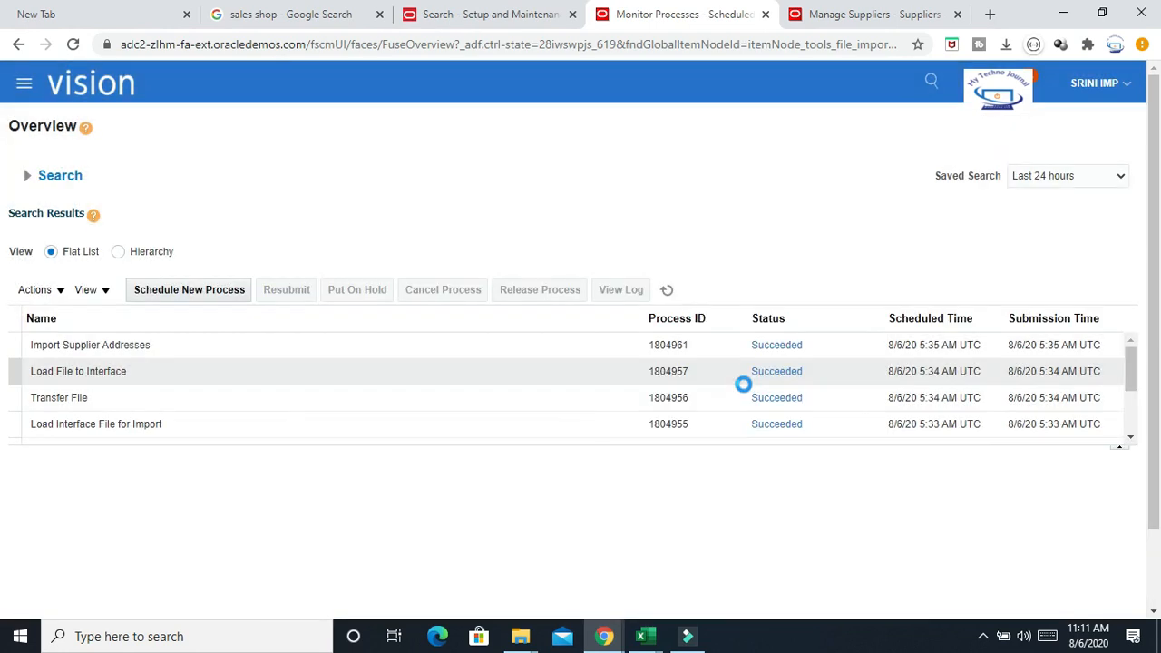
Refresh the process list repeatedly to monitor the load job and its child processes
{"action": "left_click", "coordinate": [669, 290]}
{"action": "left_click", "coordinate": [669, 291]}
{"action": "left_click", "coordinate": [669, 291]}
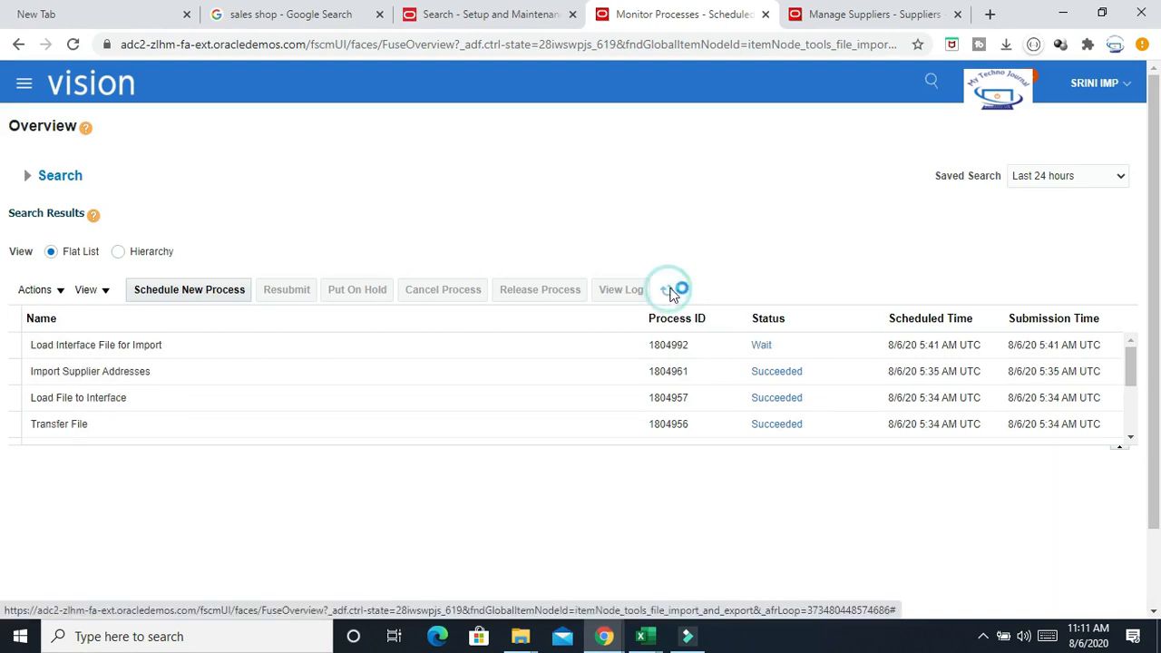
{"action": "left_click", "coordinate": [672, 291]}
{"action": "left_click", "coordinate": [671, 291]}
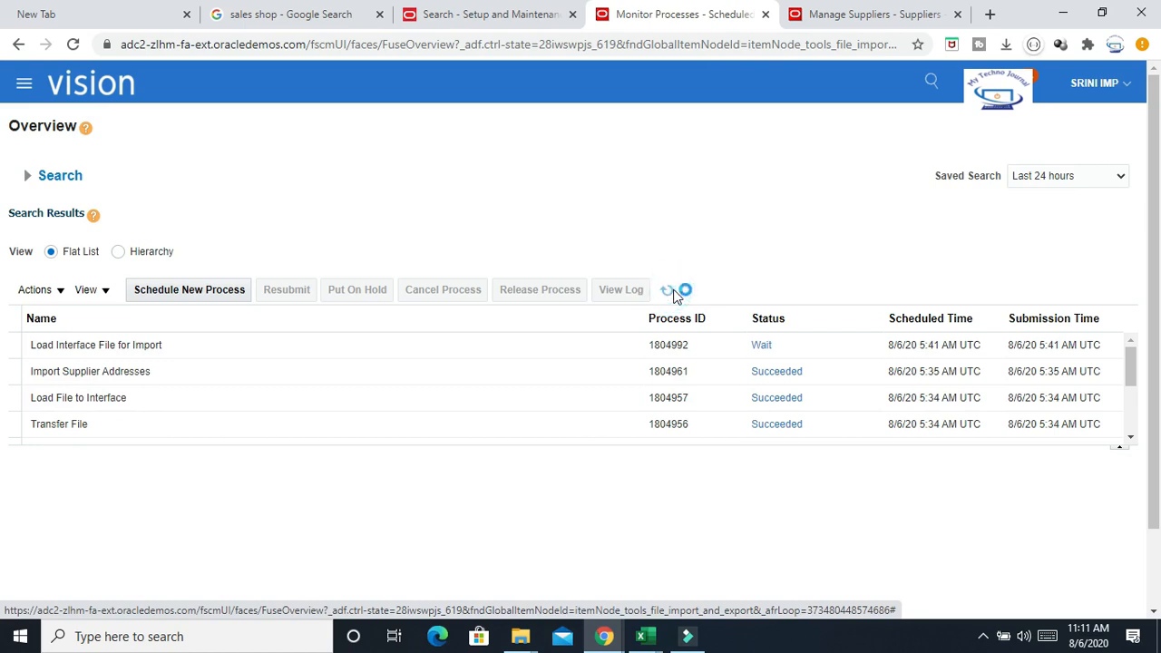
{"action": "left_click", "coordinate": [671, 291]}
{"action": "left_click", "coordinate": [671, 292]}
{"action": "left_click", "coordinate": [672, 292]}
{"action": "left_click", "coordinate": [671, 292]}
{"action": "left_click", "coordinate": [671, 292]}
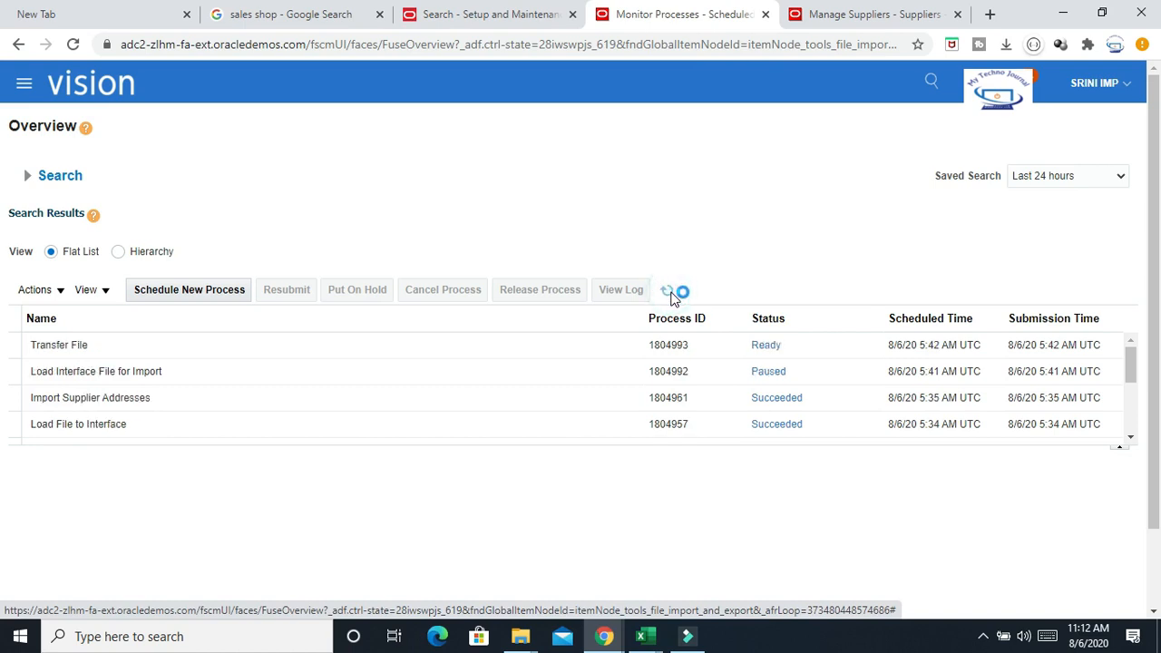
{"action": "left_click", "coordinate": [671, 292]}
{"action": "left_click", "coordinate": [675, 291]}
{"action": "left_click", "coordinate": [672, 292]}
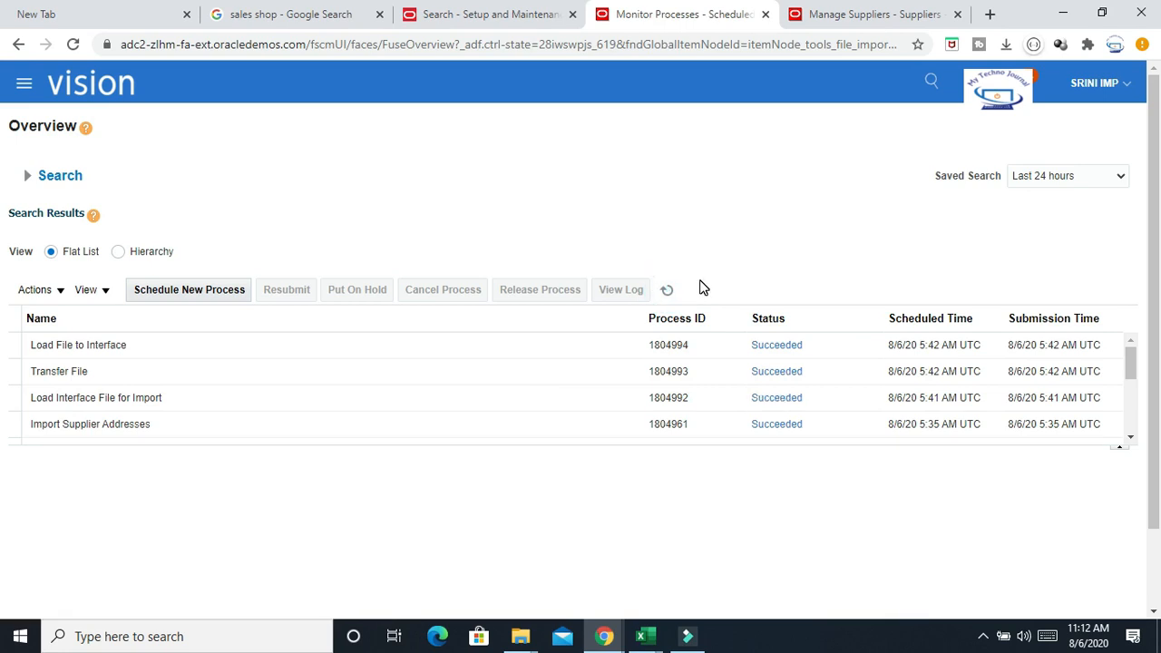
{"action": "left_click", "coordinate": [666, 289]}
Schedule and submit an Import Supplier Sites job, found by searching names with %Import%Su%Site%, keeping default options
{"action": "left_click", "coordinate": [184, 291]}
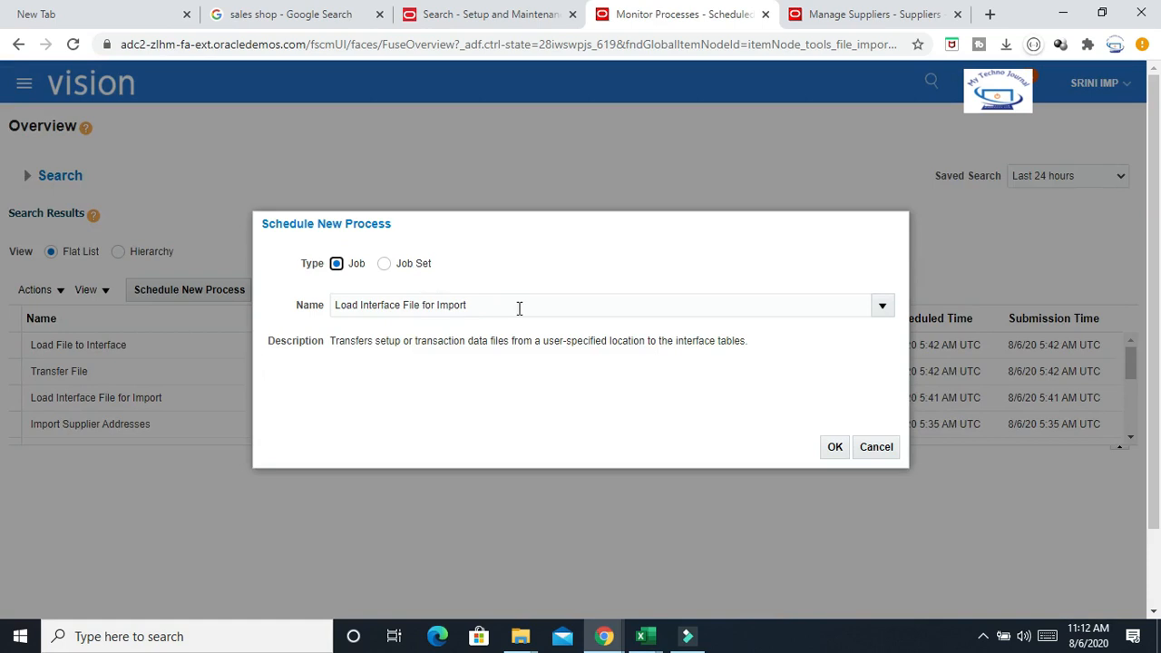
{"action": "left_click", "coordinate": [512, 307]}
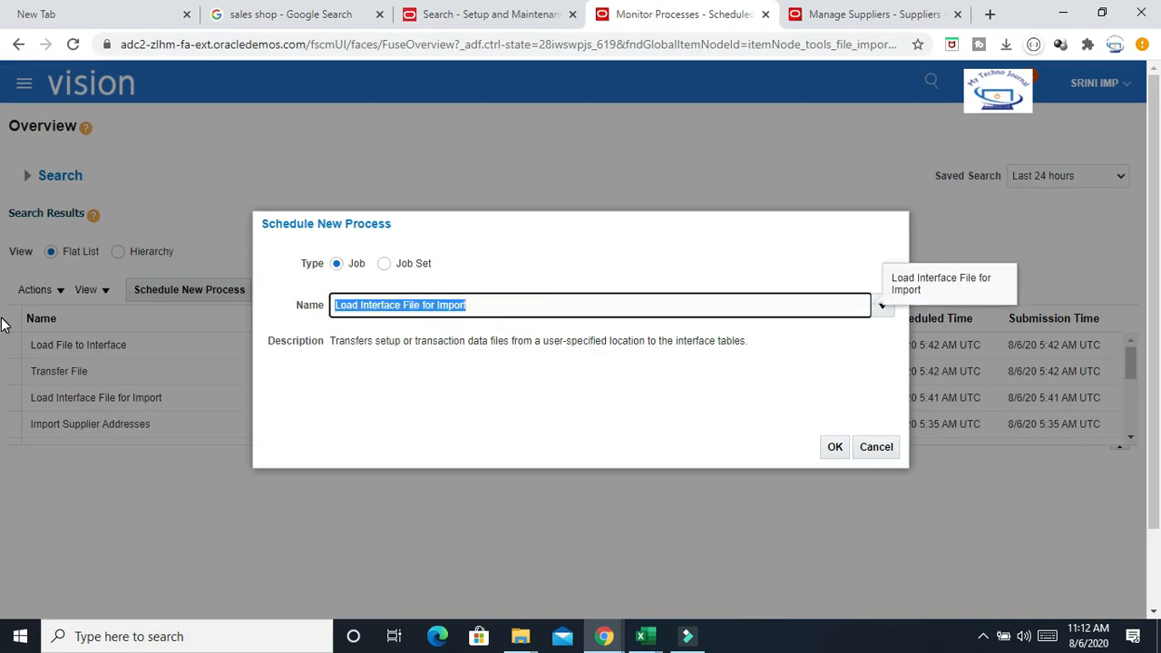
{"action": "type", "text": "%Im"}
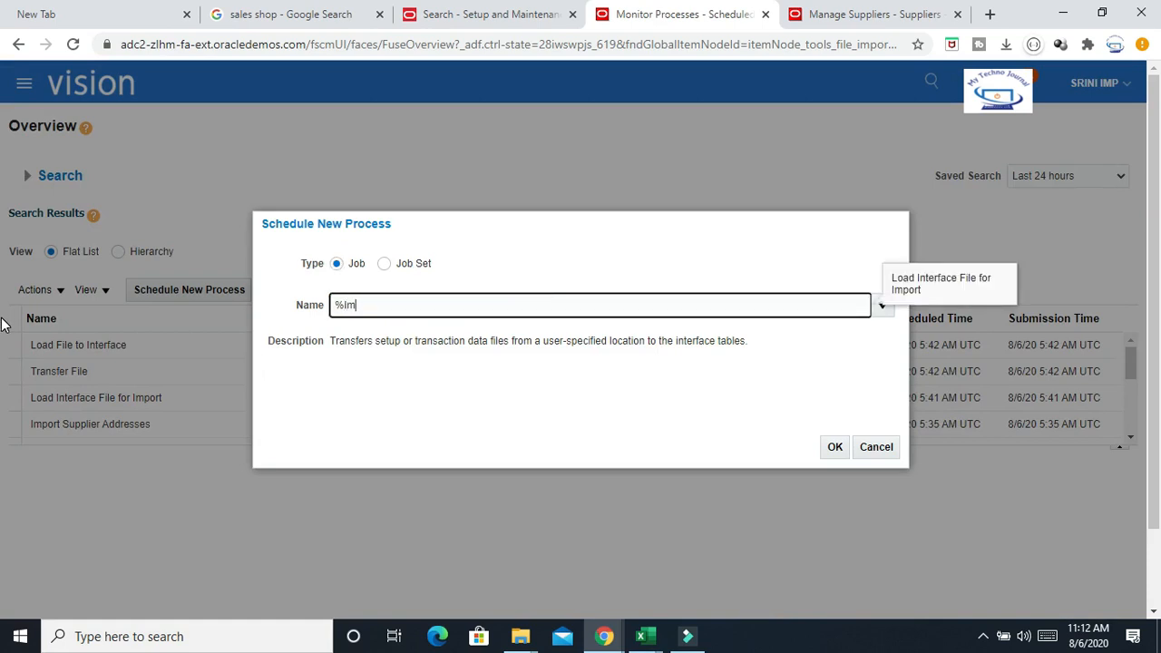
{"action": "type", "text": "port%Su%Site%"}
{"action": "key", "text": "Tab"}
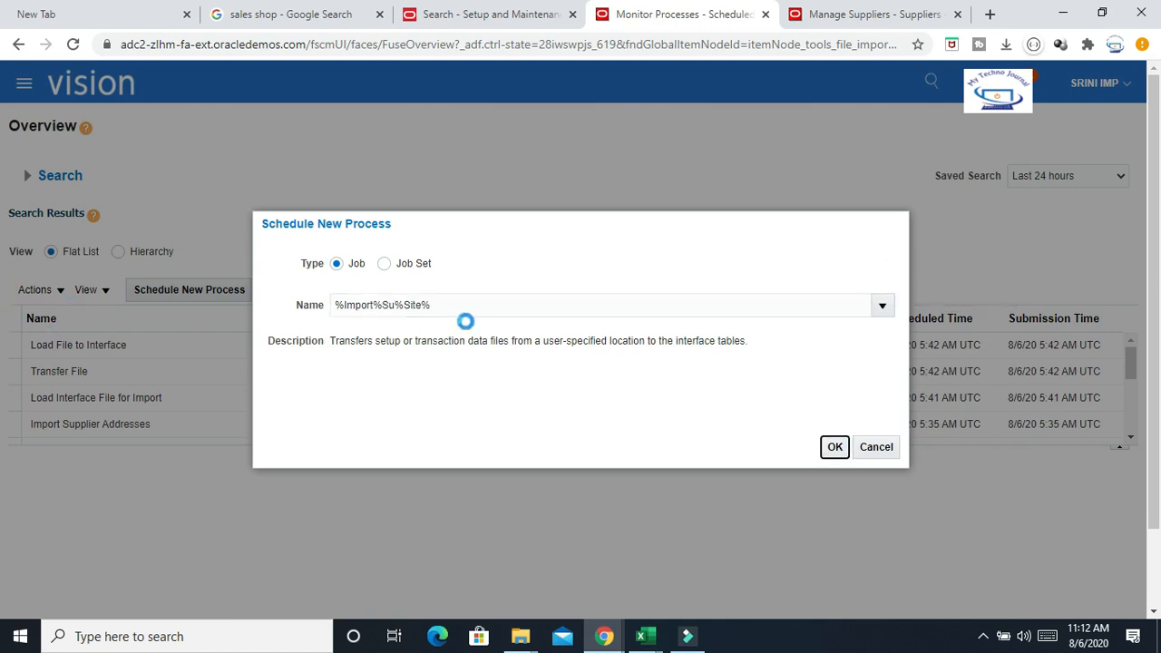
{"action": "left_click", "coordinate": [254, 410]}
{"action": "left_click", "coordinate": [944, 448]}
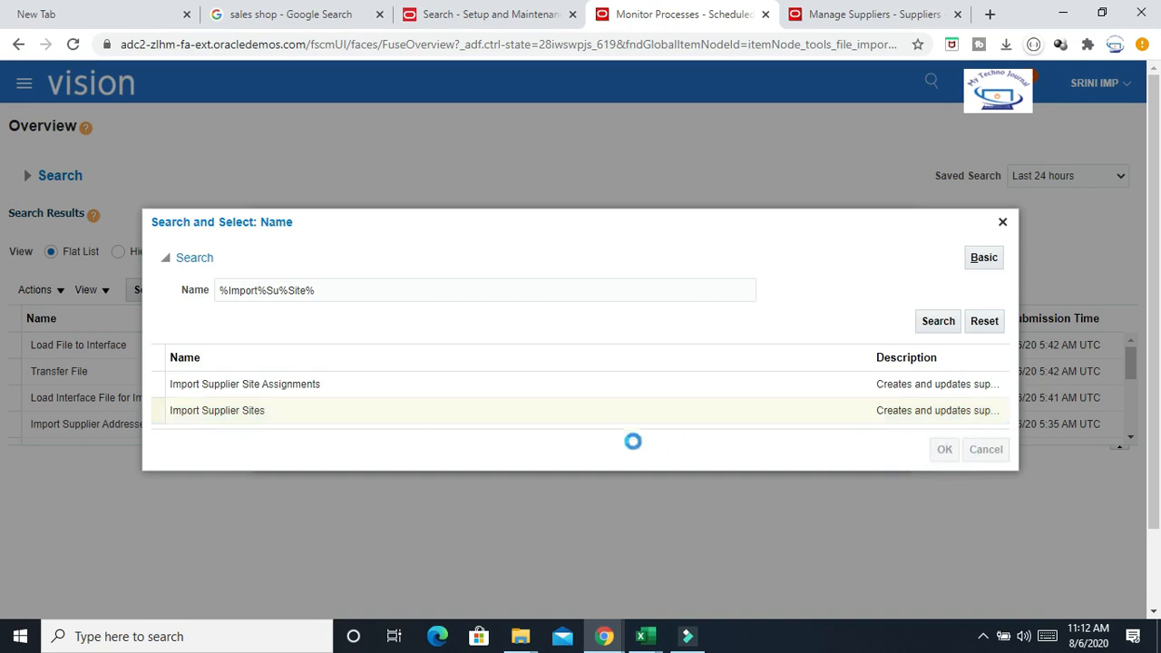
{"action": "left_click", "coordinate": [835, 446]}
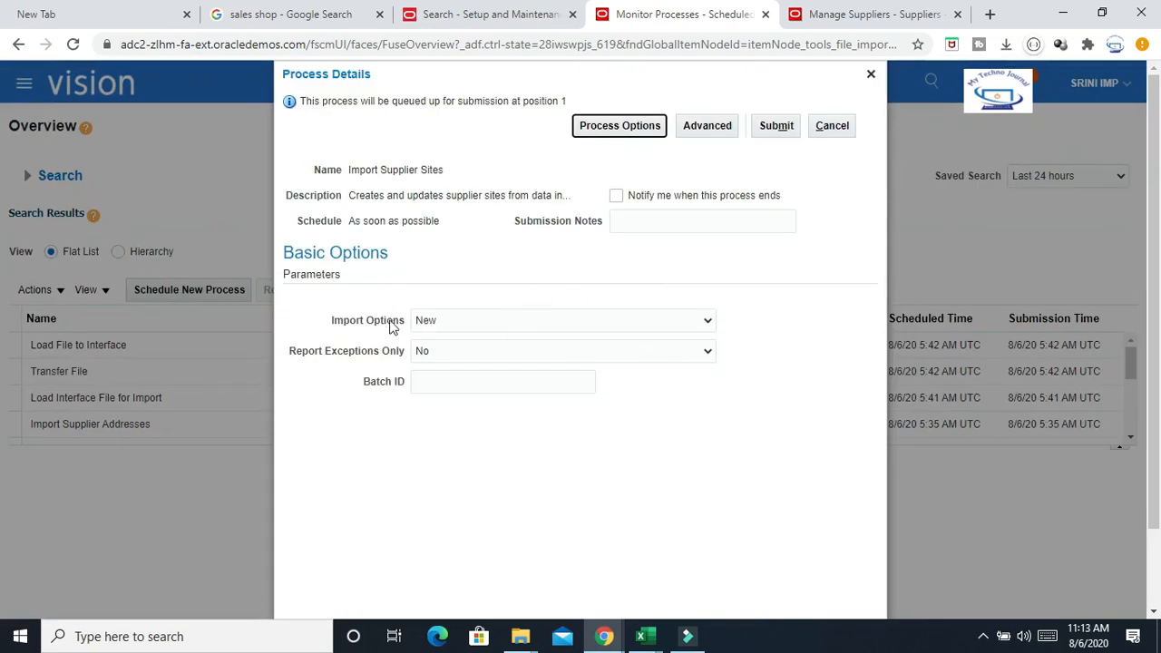
{"action": "left_click", "coordinate": [775, 126]}
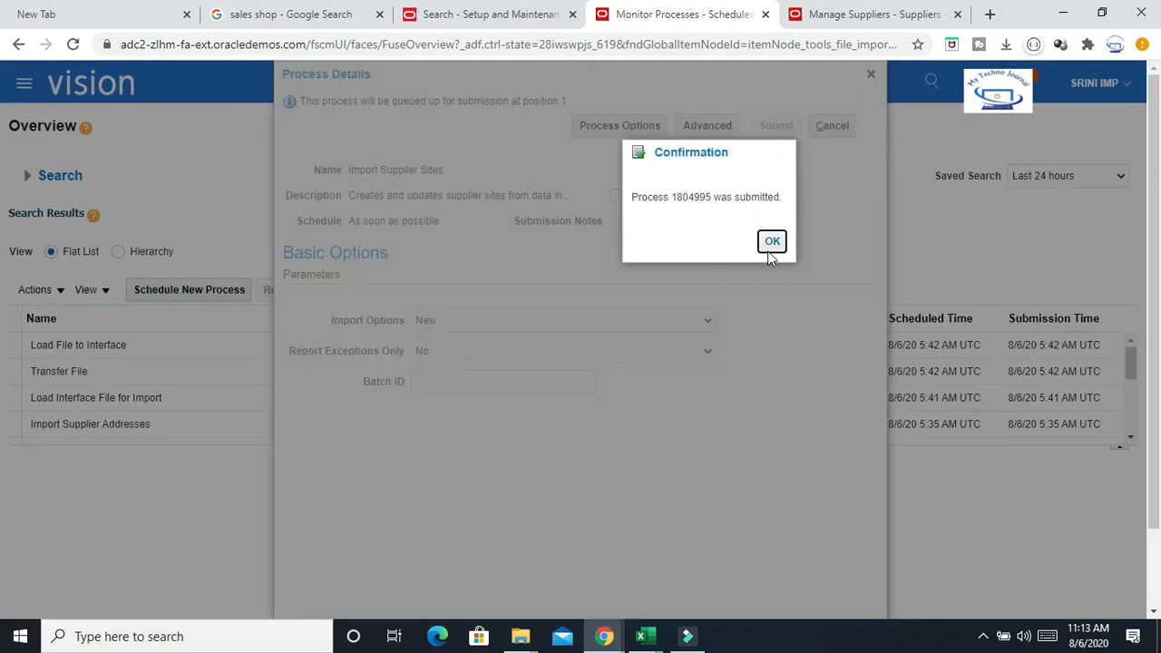
{"action": "left_click", "coordinate": [769, 240]}
Refresh the process list repeatedly to monitor the Import Supplier Sites job's status
{"action": "left_click", "coordinate": [668, 290]}
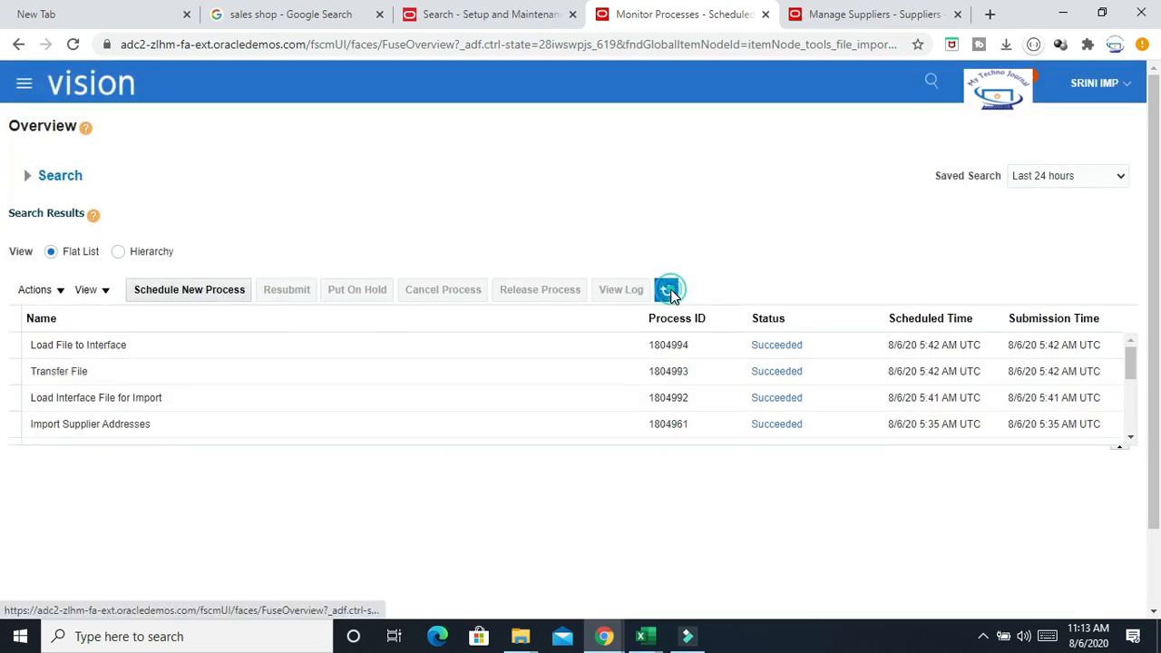
{"action": "left_click", "coordinate": [668, 290]}
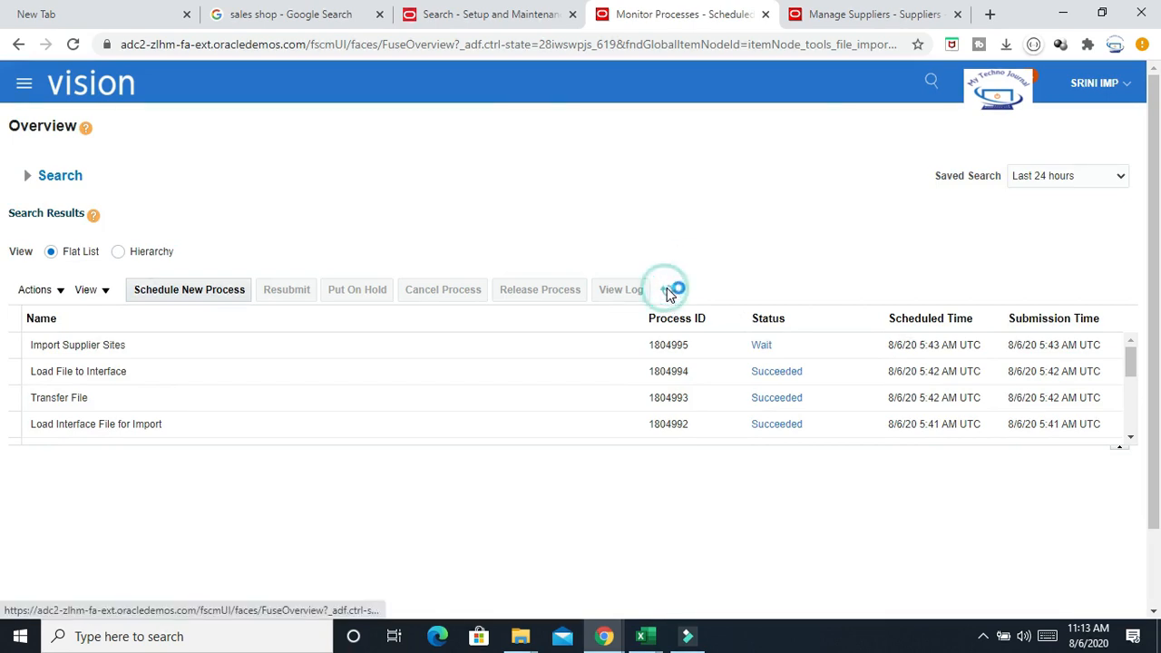
{"action": "left_click", "coordinate": [668, 291]}
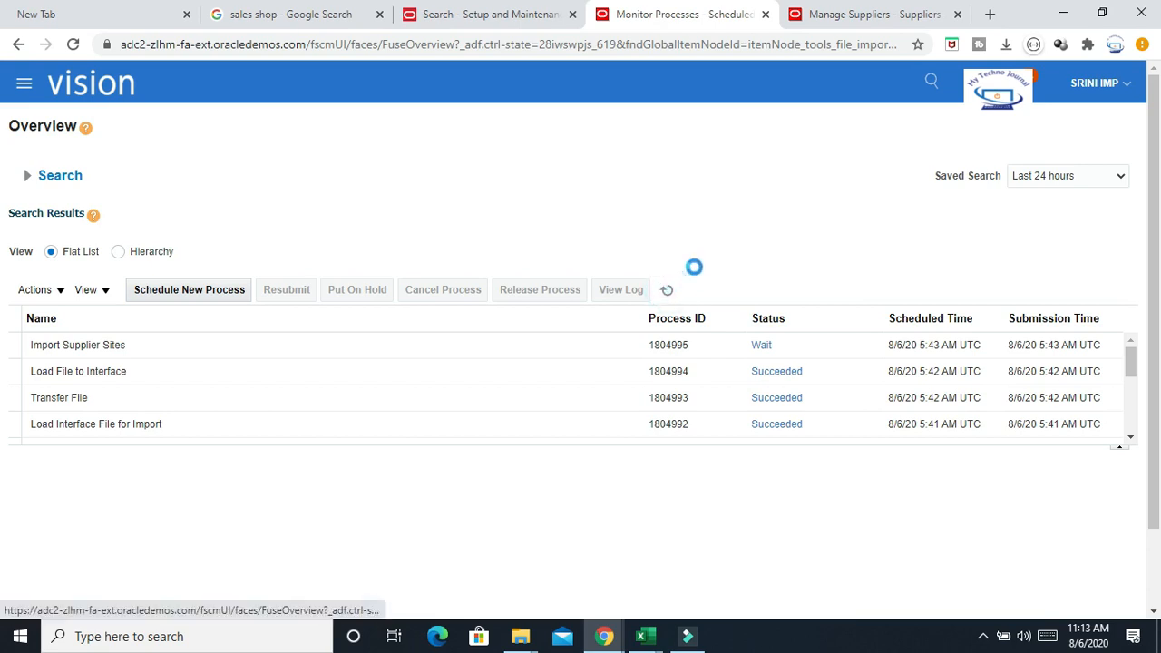
{"action": "left_click", "coordinate": [668, 290]}
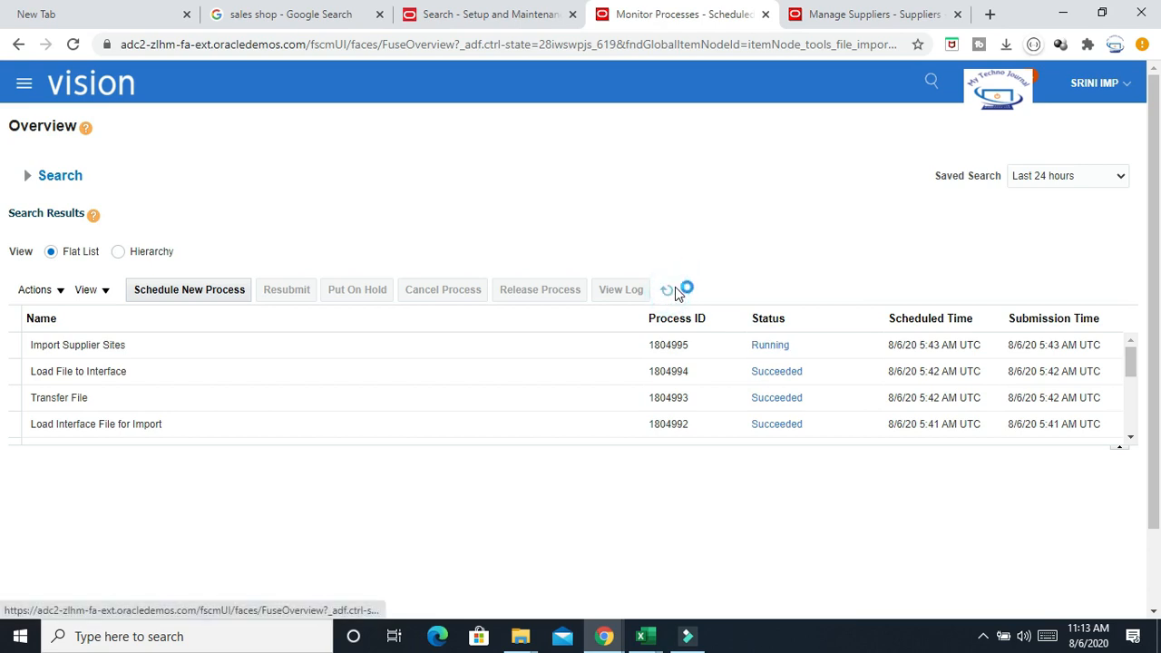
{"action": "left_click", "coordinate": [674, 292]}
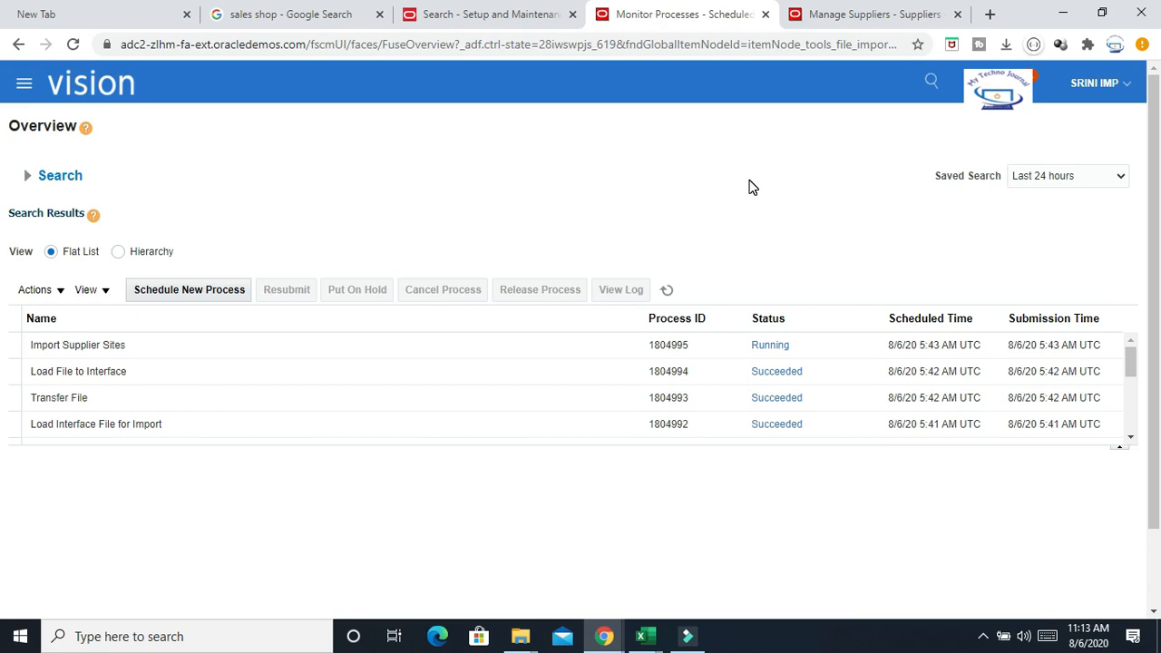
{"action": "left_click", "coordinate": [666, 290]}
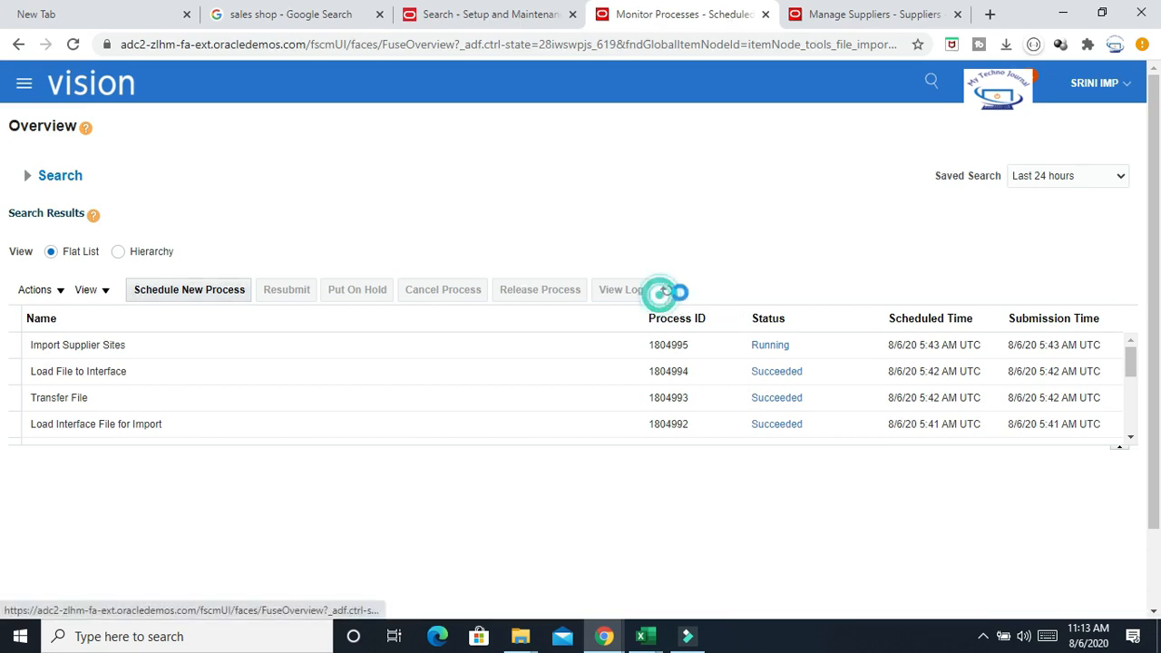
{"action": "left_click", "coordinate": [667, 290]}
{"action": "left_click", "coordinate": [667, 291]}
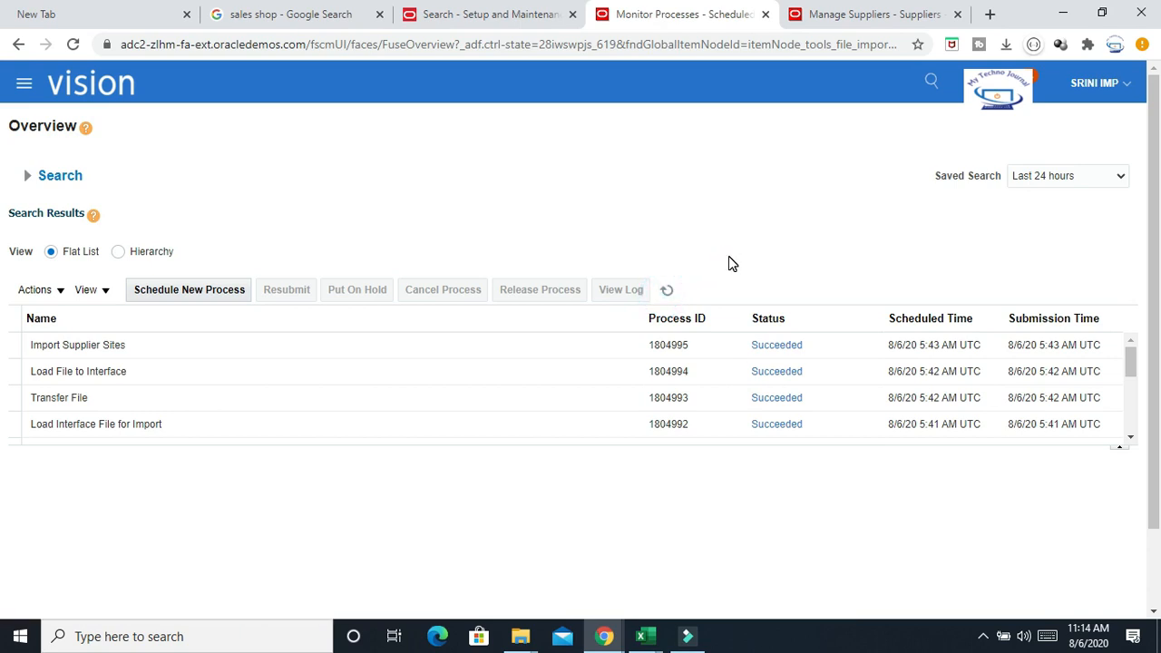
{"action": "left_click_drag", "start_coordinate": [1154, 175], "coordinate": [1157, 143]}
{"action": "left_click", "coordinate": [666, 290]}
{"action": "left_click", "coordinate": [876, 14]}
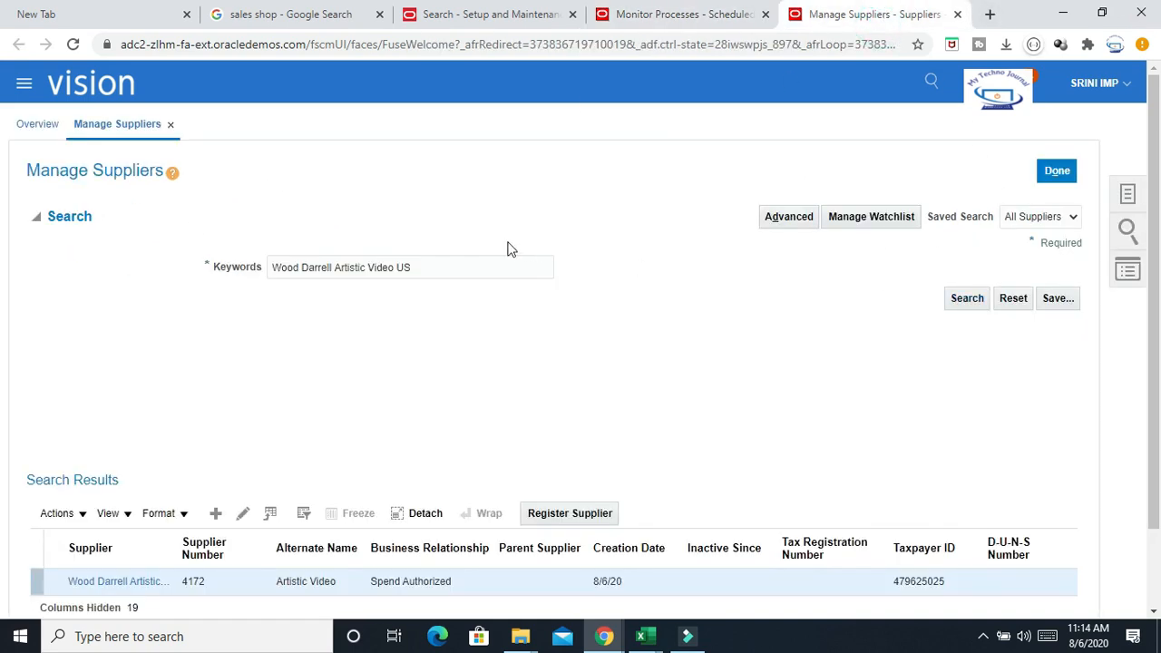
{"action": "left_click", "coordinate": [967, 300]}
{"action": "scroll", "coordinate": [572, 358], "scroll_direction": "down", "scroll_amount": 1}
{"action": "left_click", "coordinate": [123, 487]}
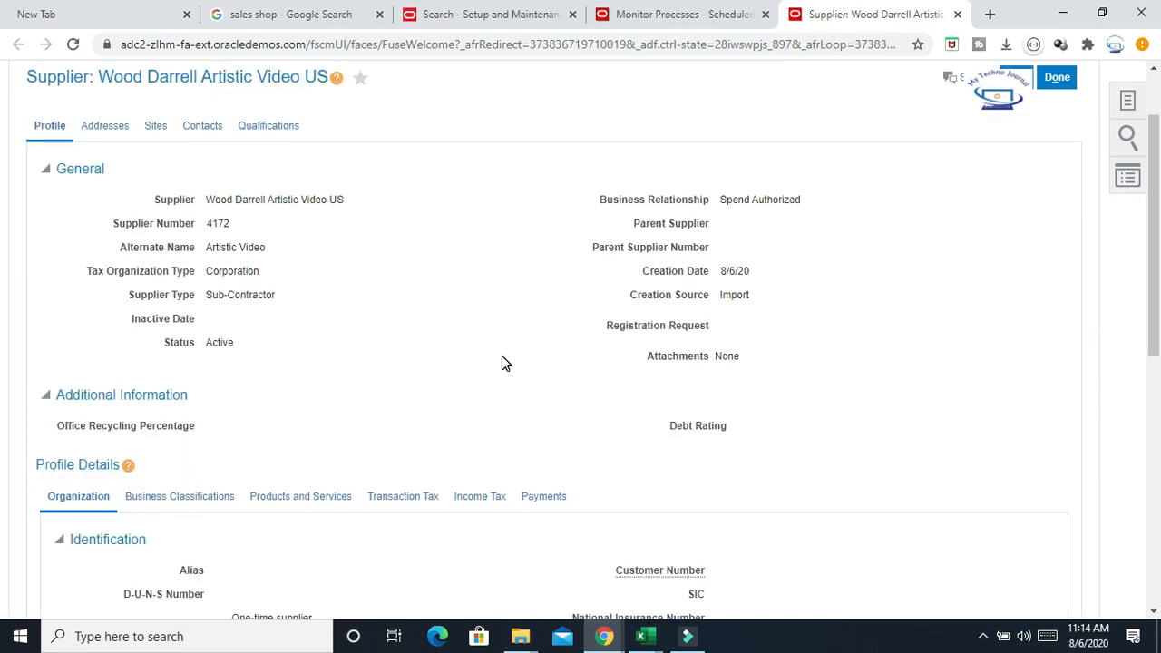
Review the supplier's TEST ADDRESS site and its details, then return to the supplier
{"action": "left_click", "coordinate": [155, 125]}
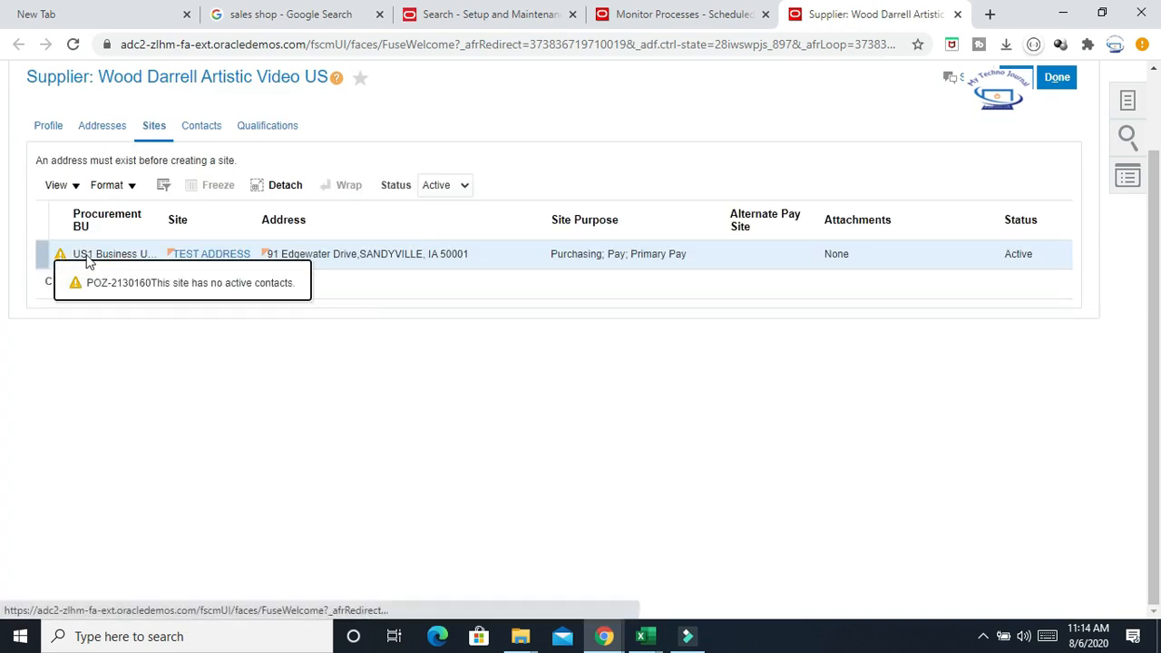
{"action": "left_click", "coordinate": [62, 259]}
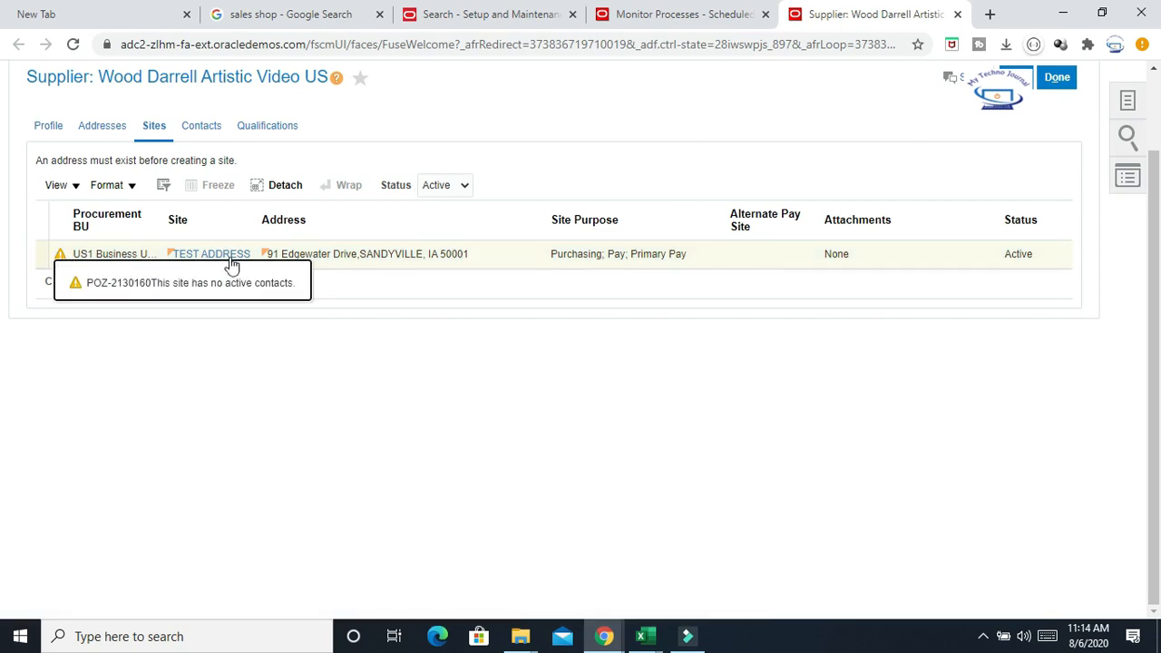
{"action": "left_click", "coordinate": [197, 263]}
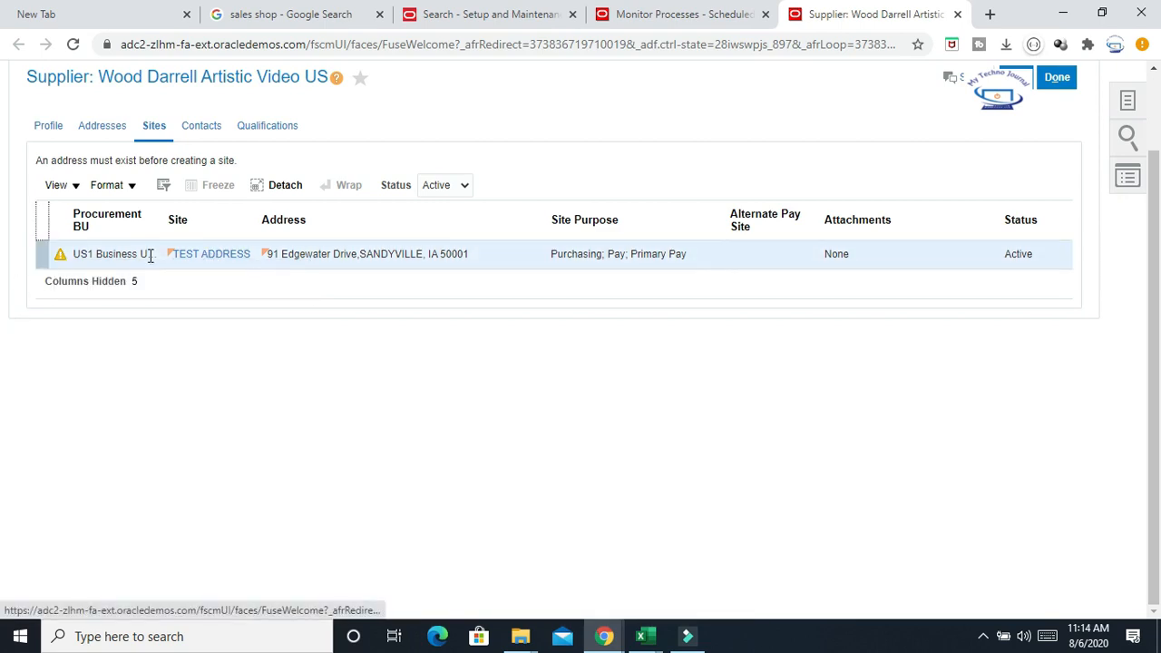
{"action": "left_click", "coordinate": [215, 261]}
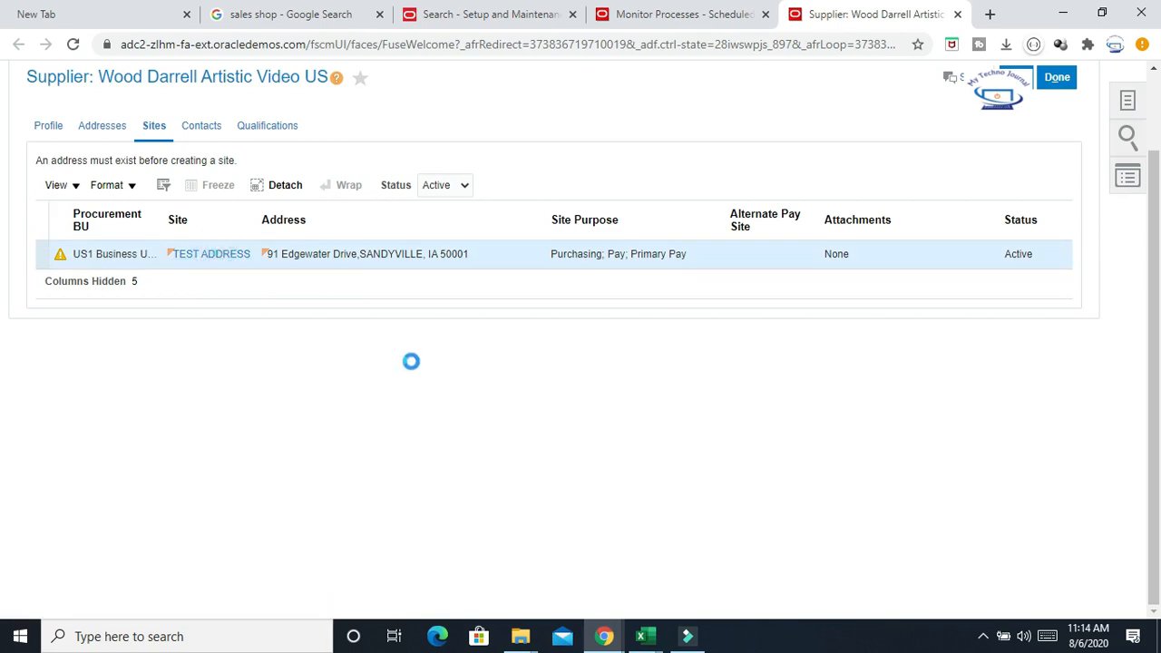
{"action": "scroll", "coordinate": [737, 306], "scroll_direction": "up", "scroll_amount": 1}
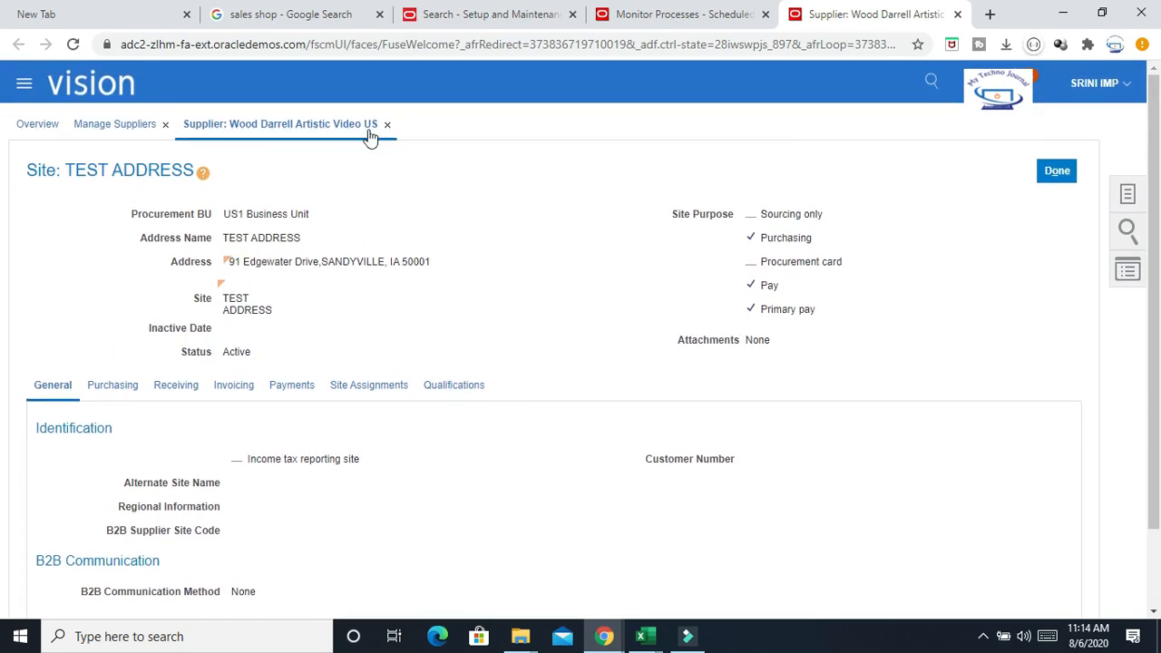
{"action": "left_click", "coordinate": [1051, 172]}
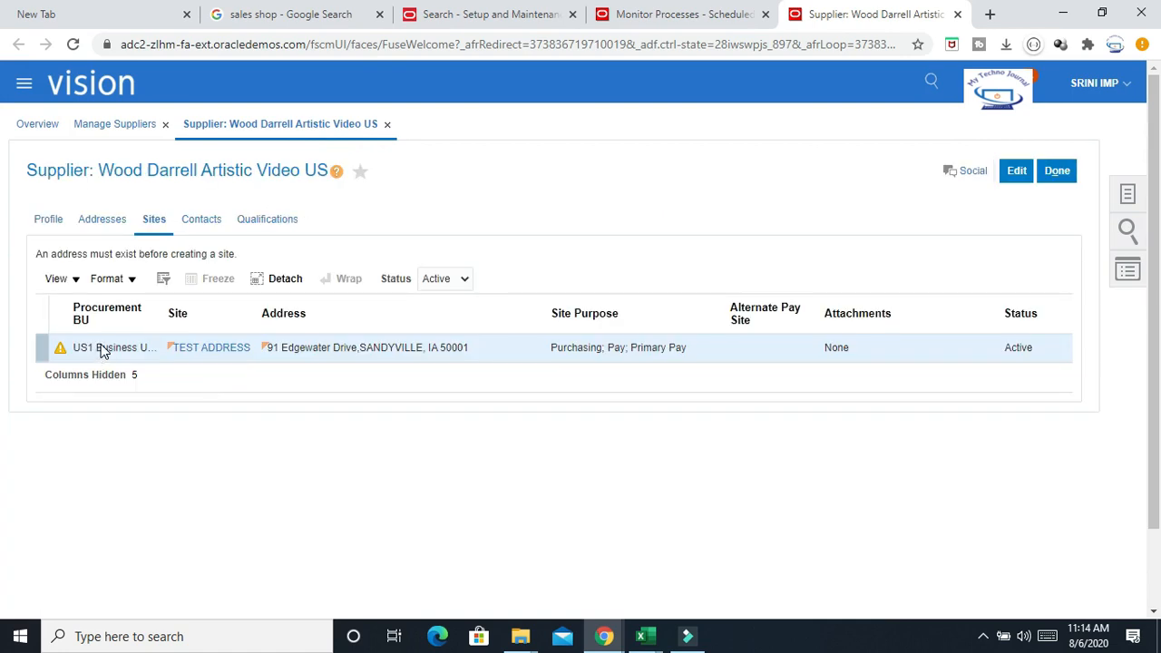
Try to create a contact for the supplier from its Contacts section in edit mode
{"action": "left_click", "coordinate": [202, 220]}
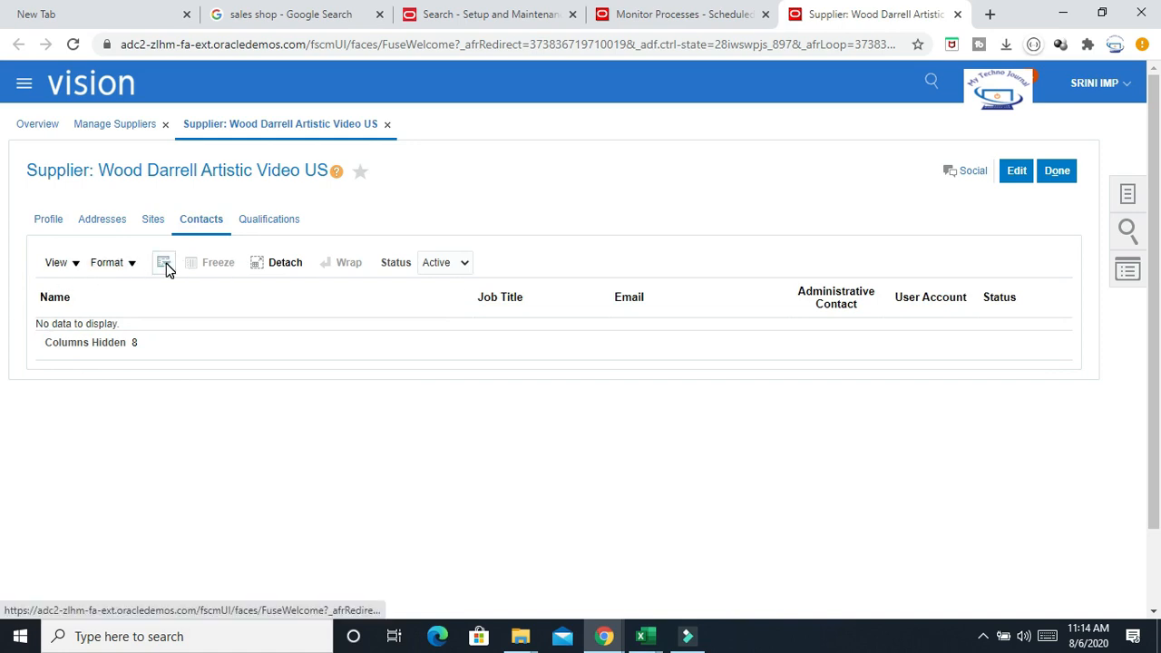
{"action": "left_click", "coordinate": [166, 263]}
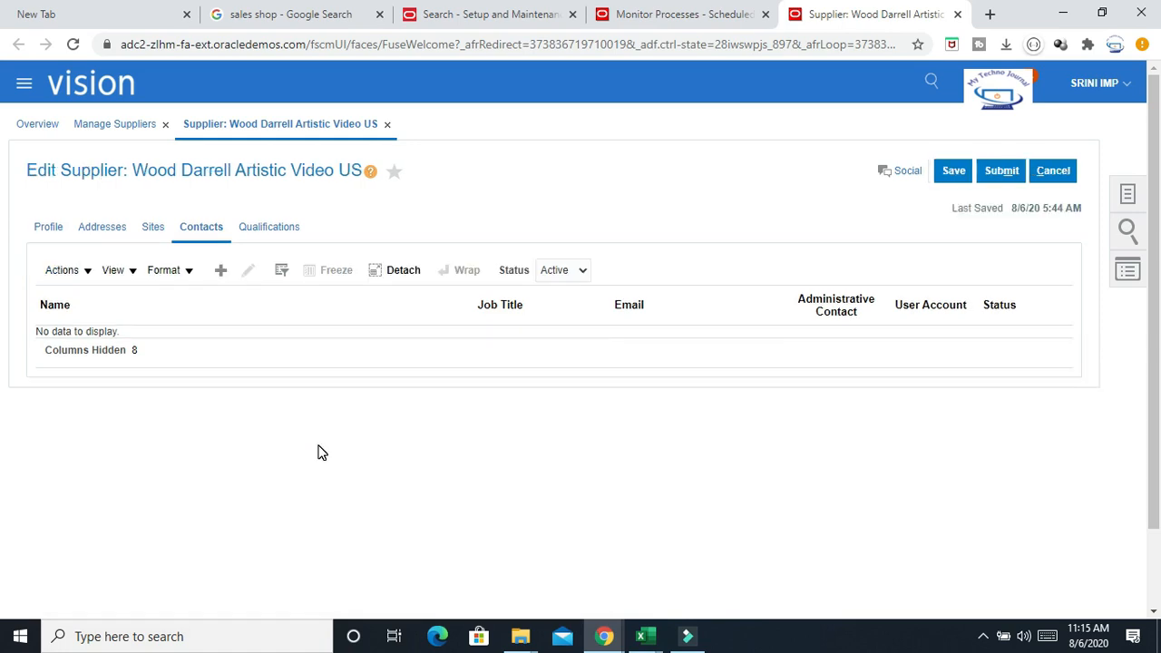
{"action": "left_click", "coordinate": [219, 270]}
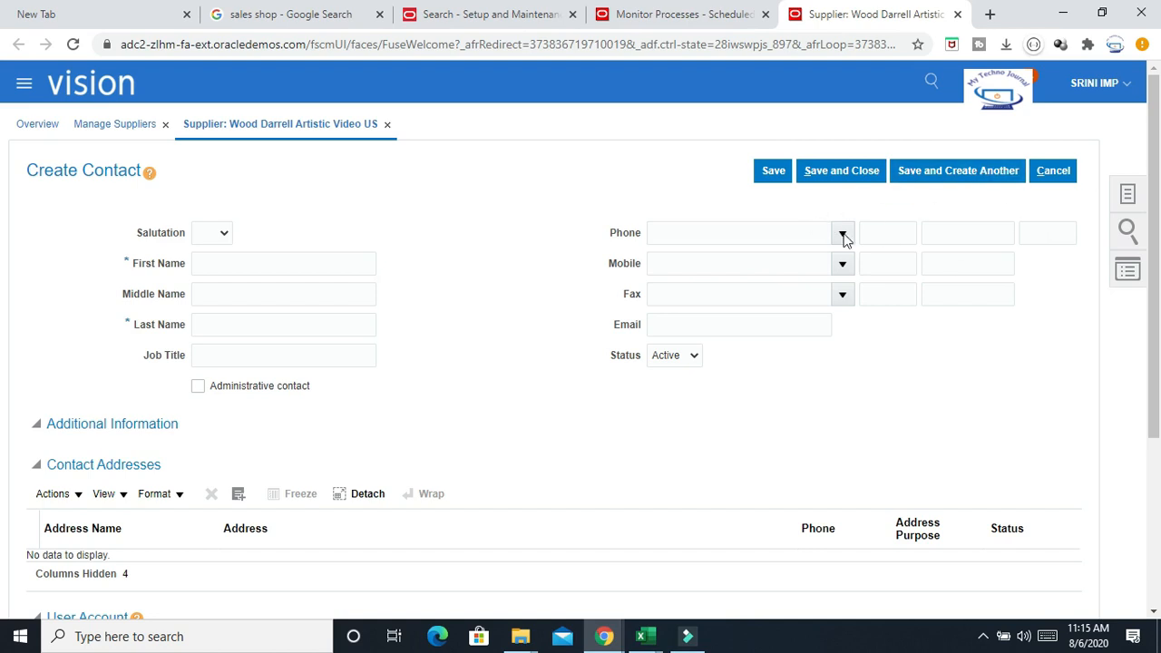
{"action": "left_click", "coordinate": [773, 175]}
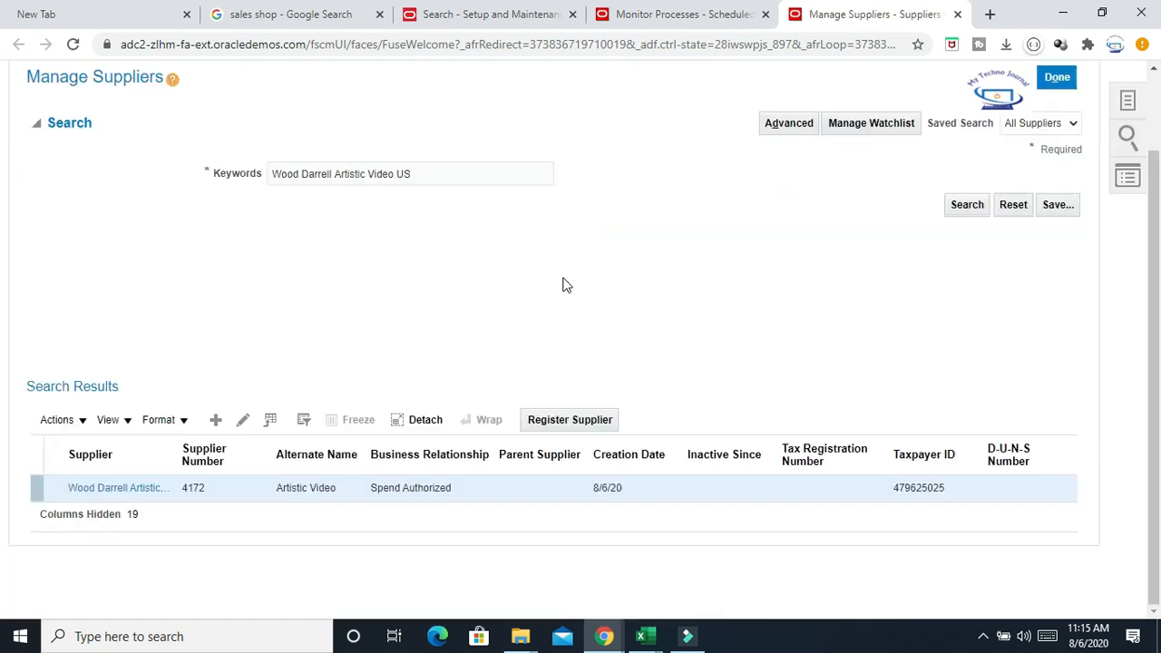
Switch to Excel and review the rows in the Supplier Sites Interface template
{"action": "scroll", "coordinate": [568, 285], "scroll_direction": "up", "scroll_amount": 1}
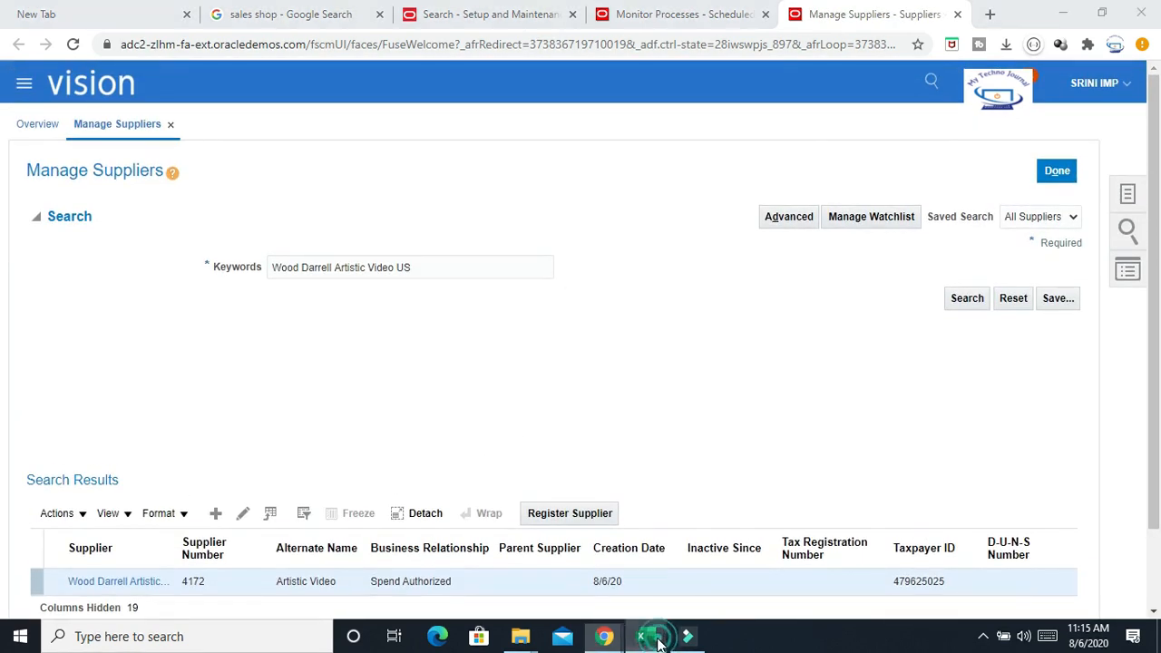
{"action": "mouse_move", "coordinate": [646, 636]}
{"action": "left_click", "coordinate": [893, 577]}
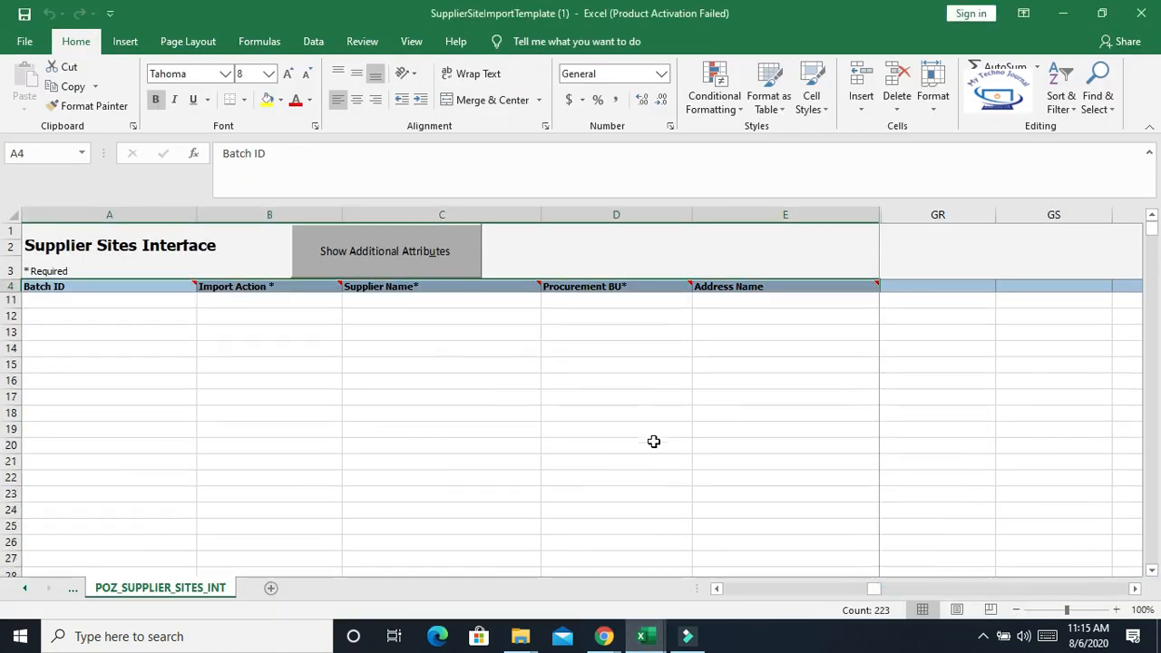
{"action": "left_click_drag", "start_coordinate": [873, 590], "coordinate": [876, 592]}
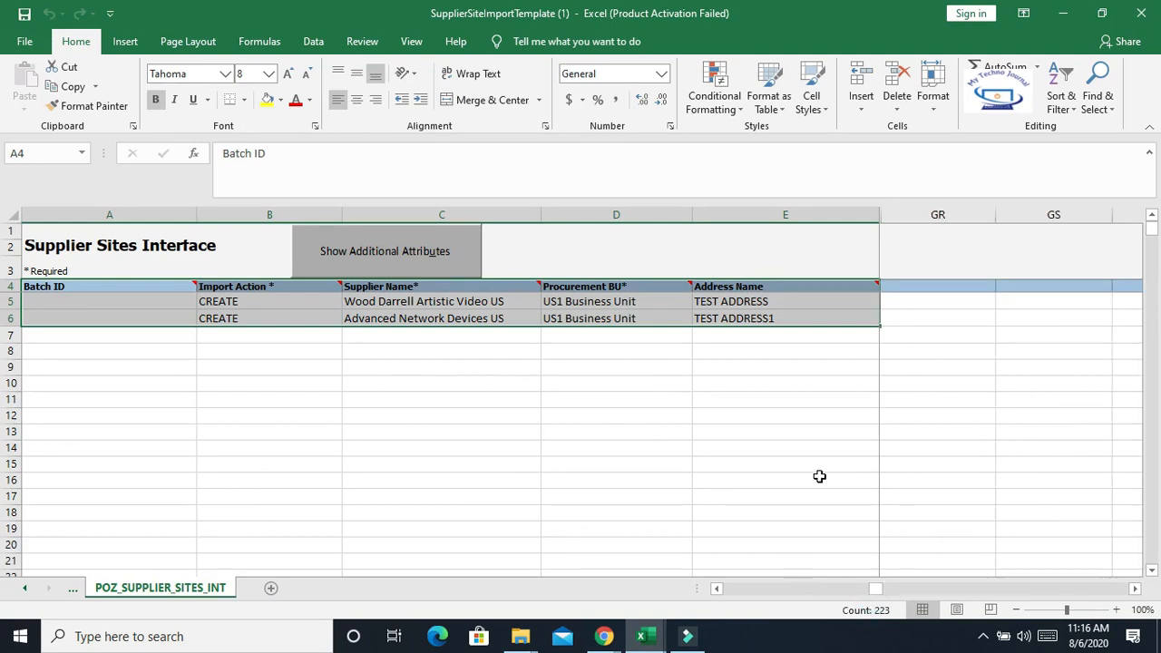